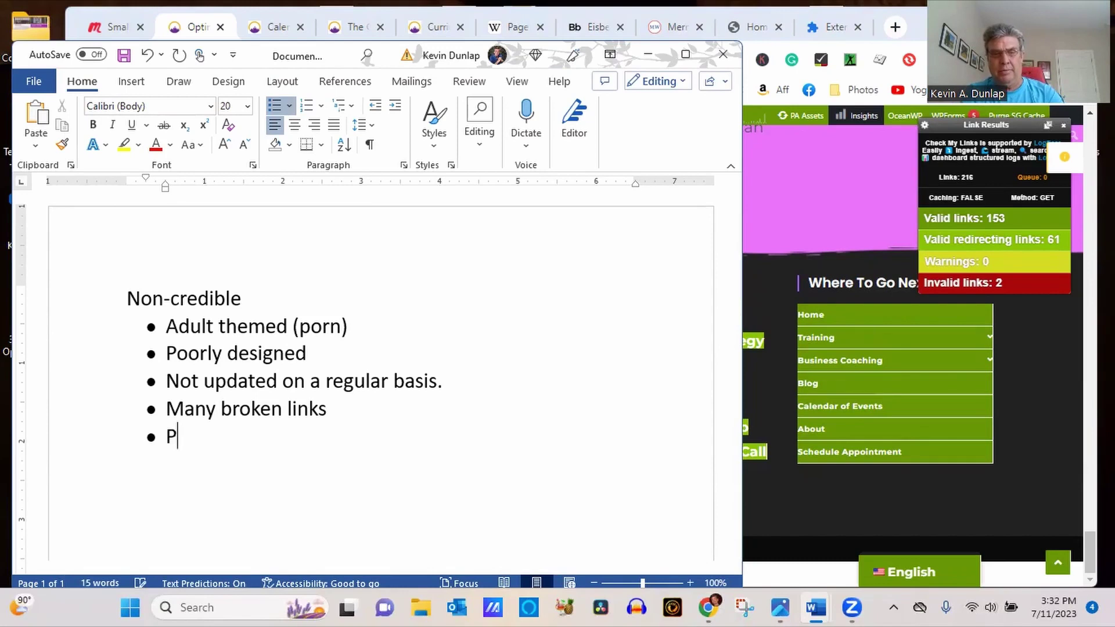
# Step: Finish the last bullet of the Non-credible list as "Poor grammar"
pyautogui.write('mar')
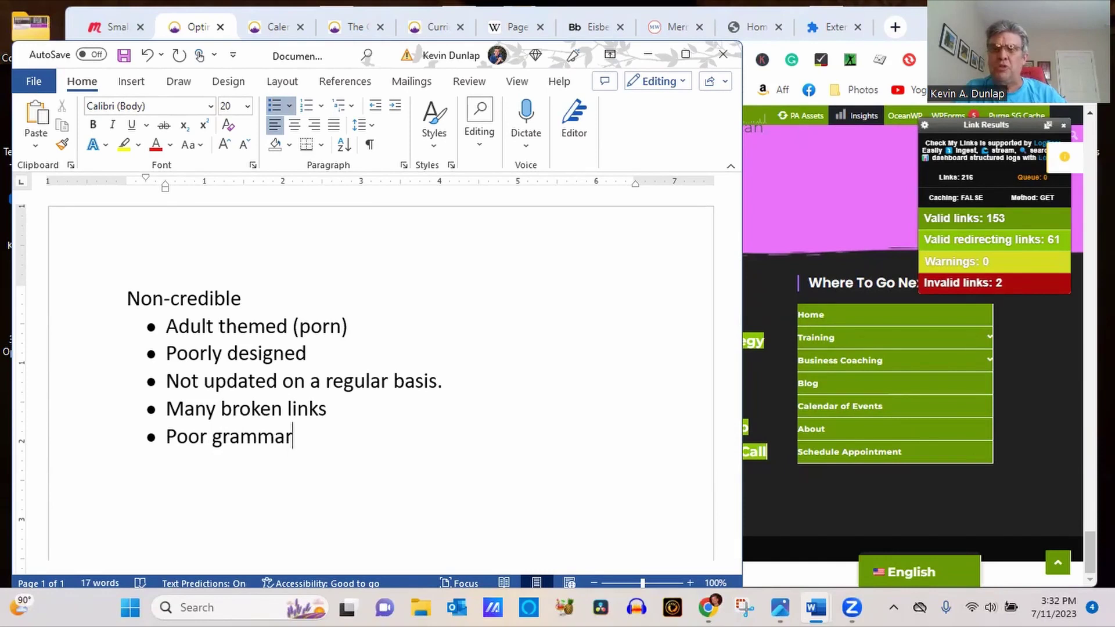
# Step: Switch to Chrome and reload the optimalperformanceacademy.org homepage, returning to the page's beginning
pyautogui.hotkey('alt', 'Tab')
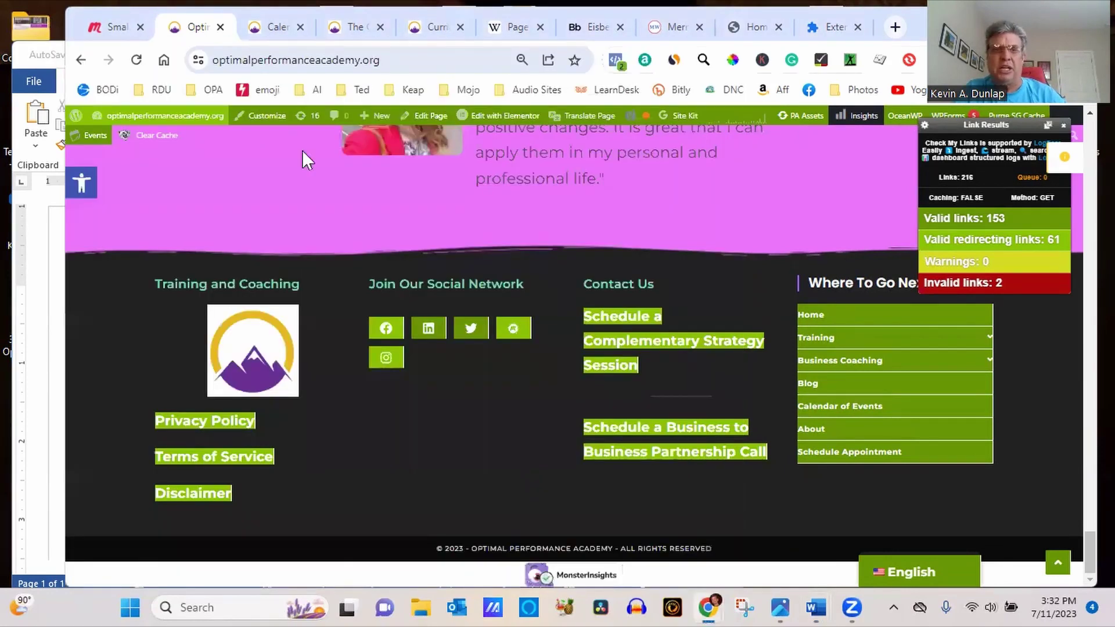
pyautogui.click(412, 61)
pyautogui.press('Return')
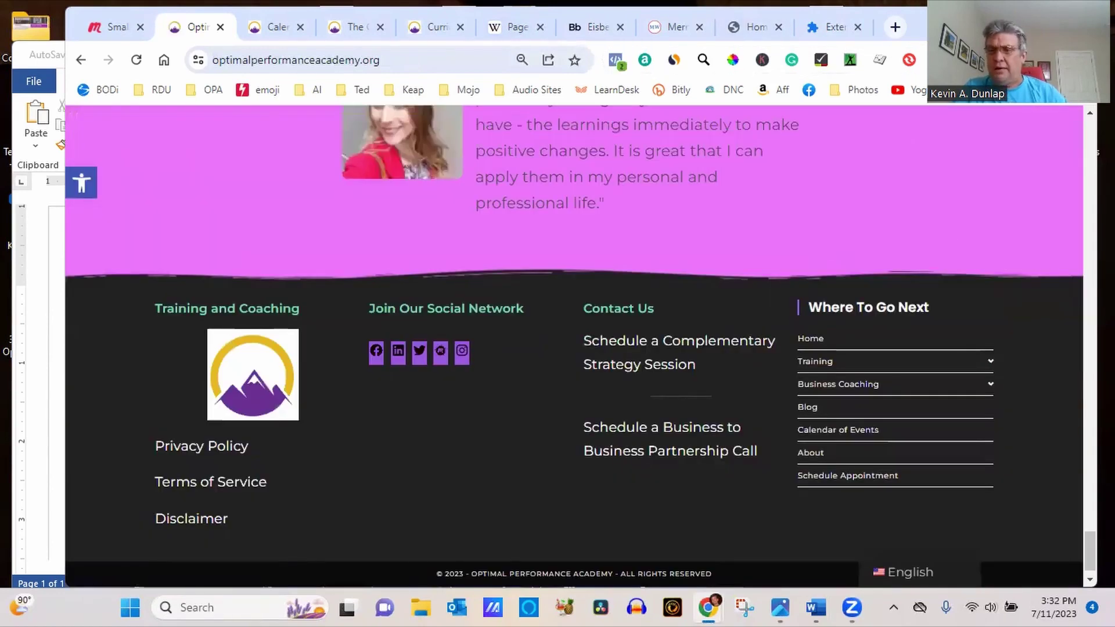
pyautogui.scroll(15, 574, 347)
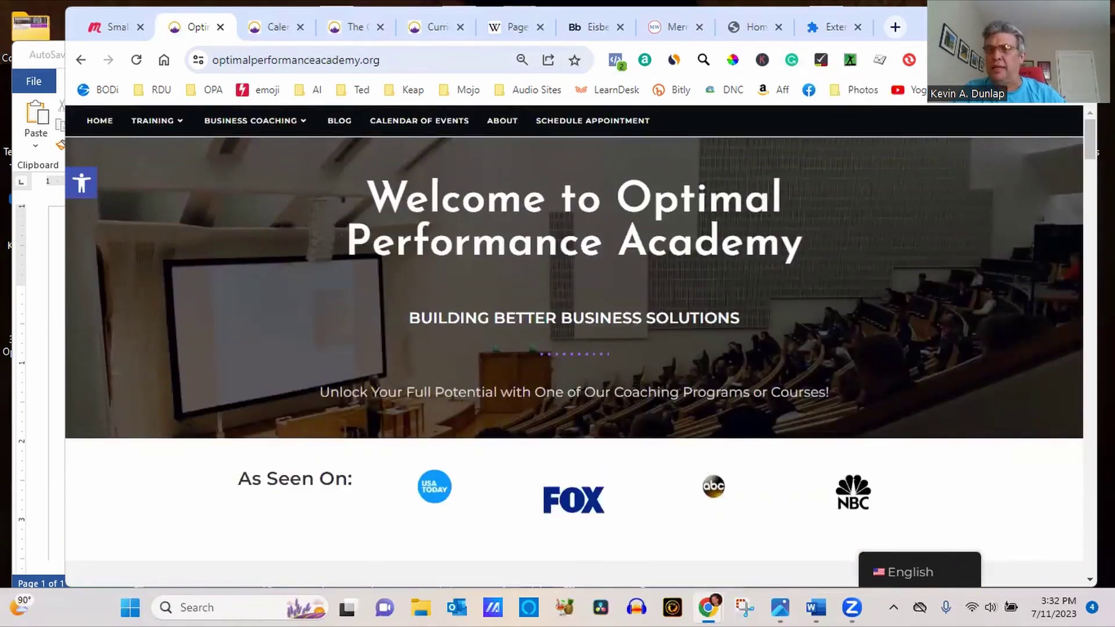
# Step: Open Chrome's extension management page and search the installed extensions for "grammarly"
pyautogui.click(1089, 60)
pyautogui.moveTo(924, 270)
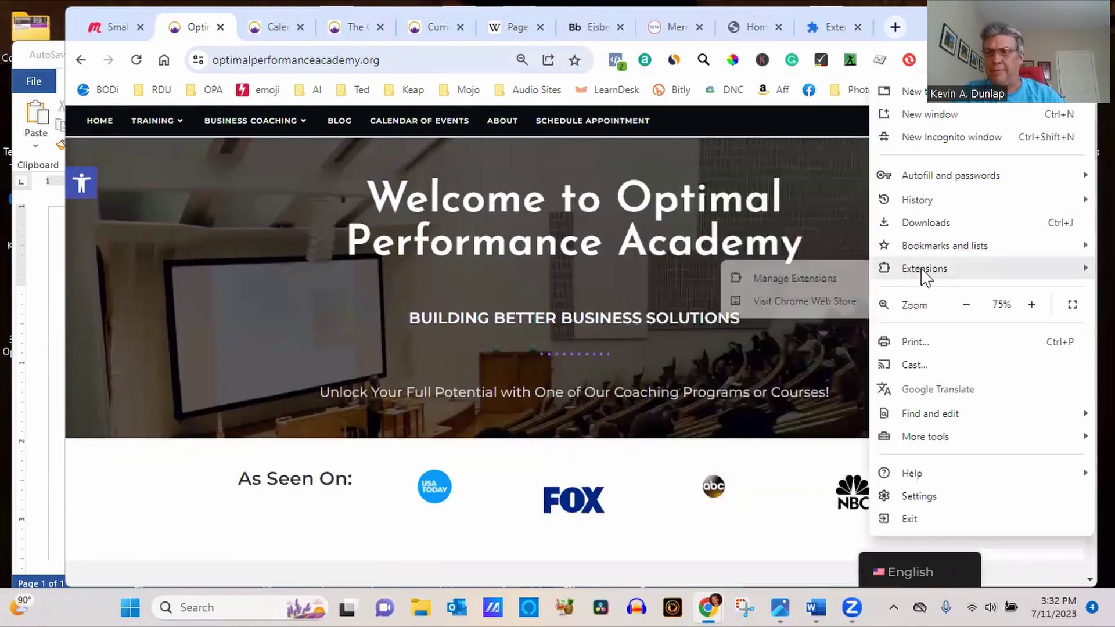
pyautogui.click(778, 282)
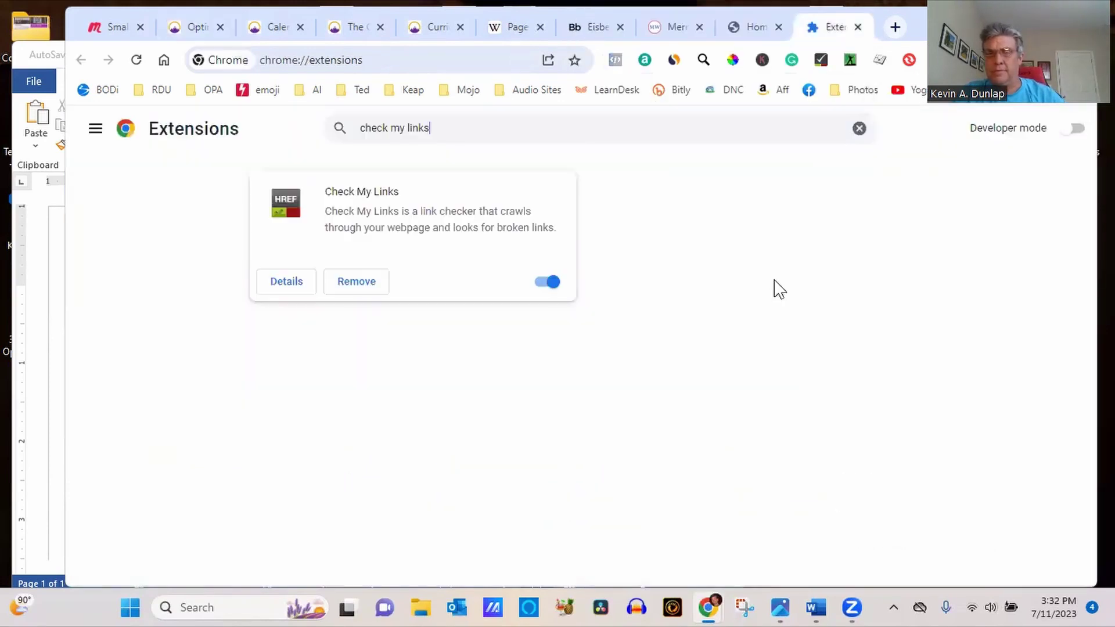
pyautogui.moveTo(446, 126); pyautogui.dragTo(296, 139)
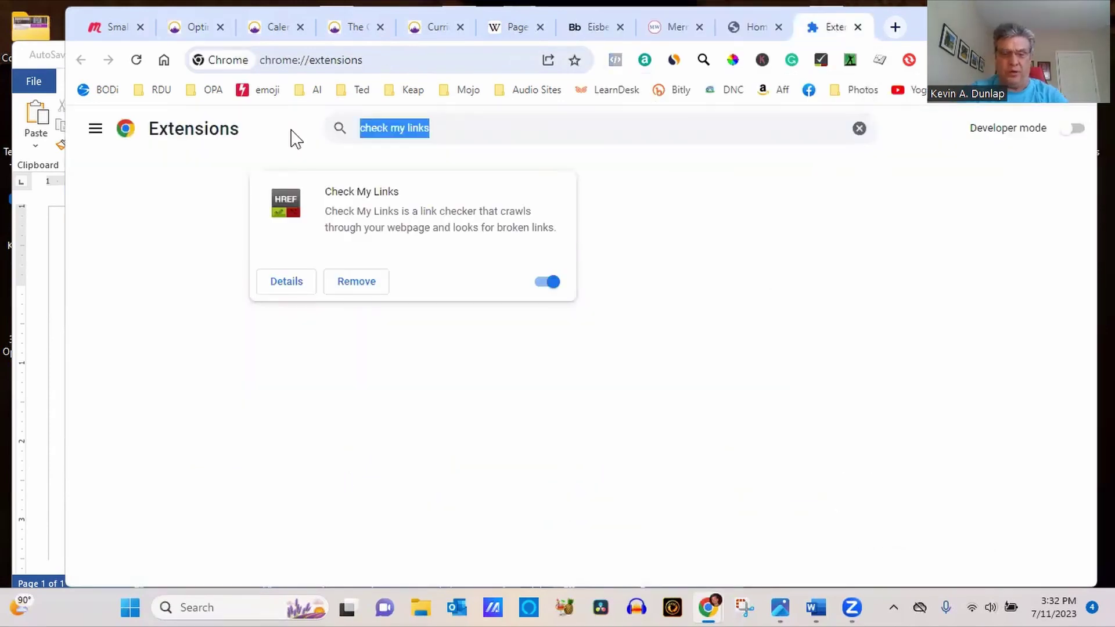
pyautogui.write('grammarly')
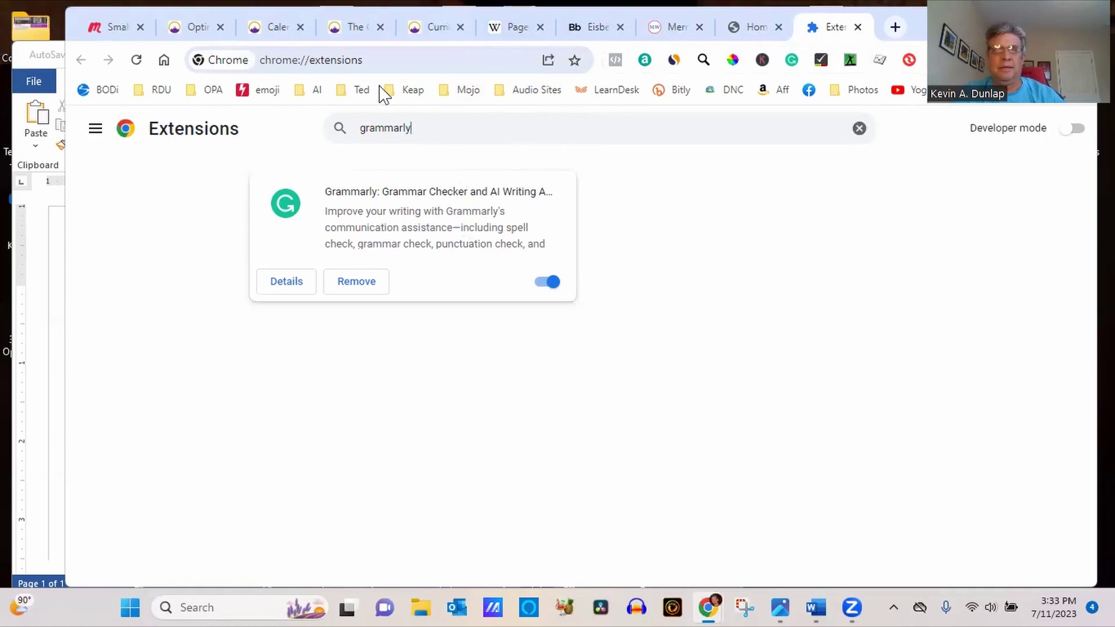
# Step: Open the Posts list in the site's WordPress dashboard, reloading the error page and logging in with the saved credentials
pyautogui.click(187, 32)
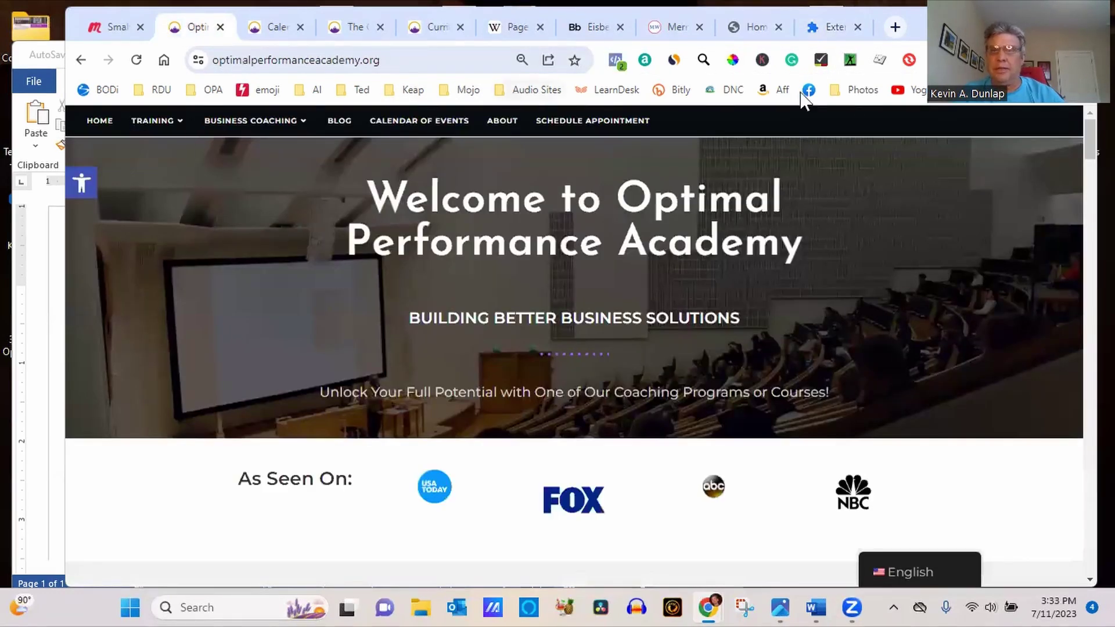
pyautogui.click(752, 24)
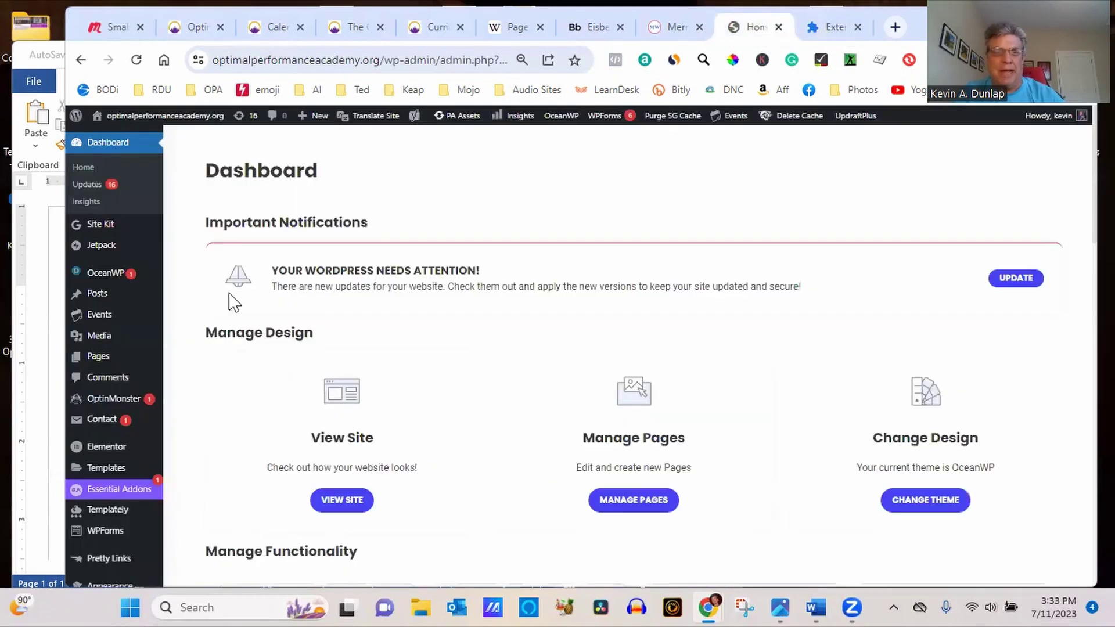
pyautogui.moveTo(97, 306)
pyautogui.click(97, 306)
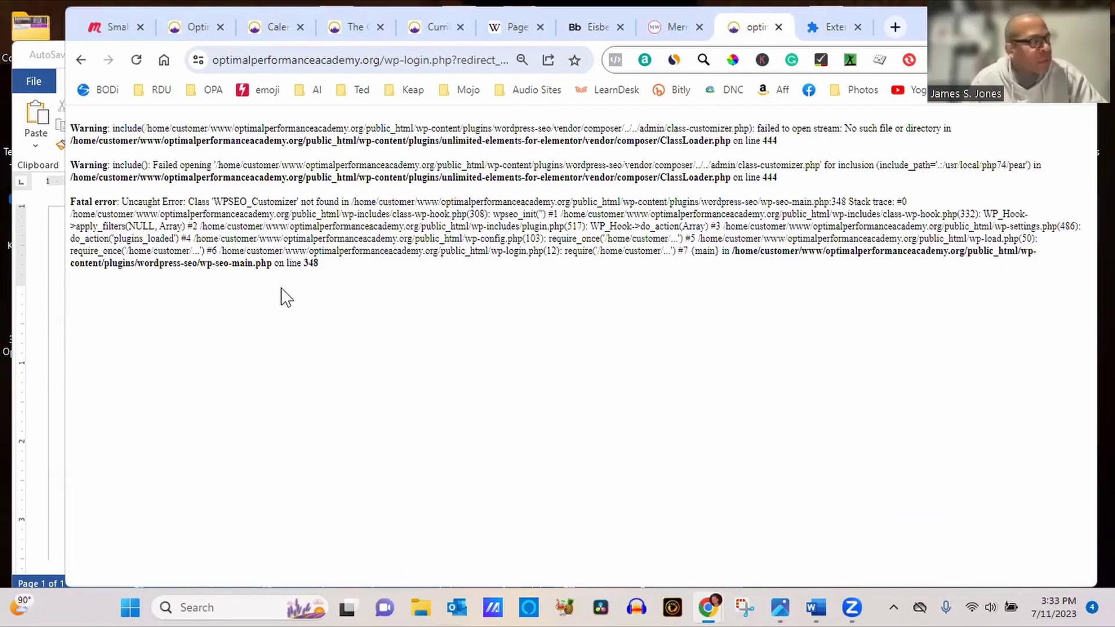
pyautogui.rightClick(372, 375)
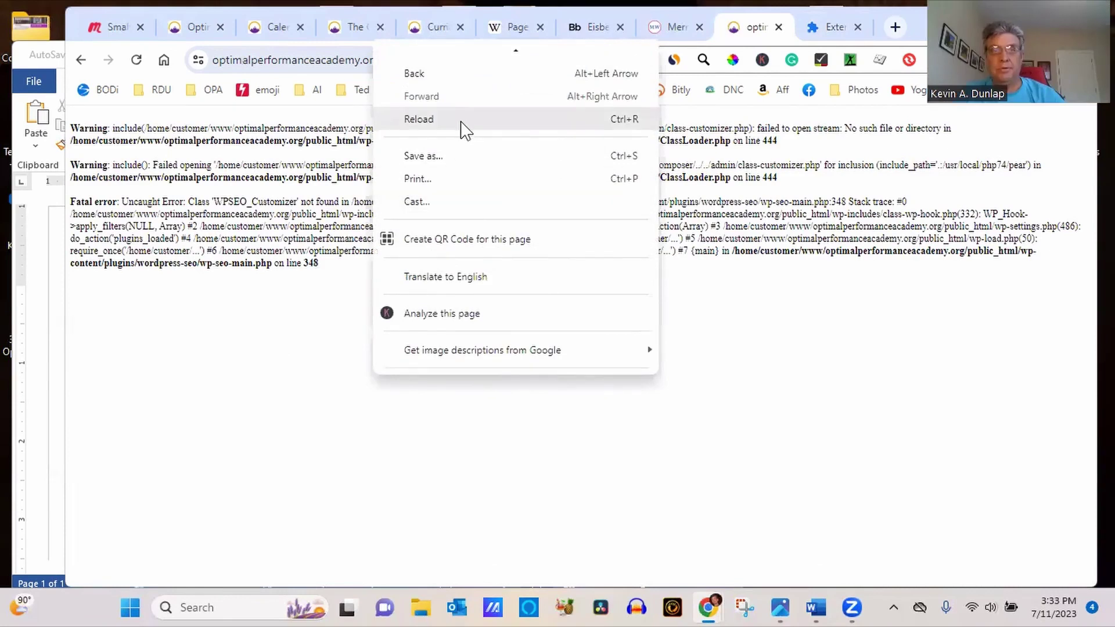
pyautogui.click(460, 124)
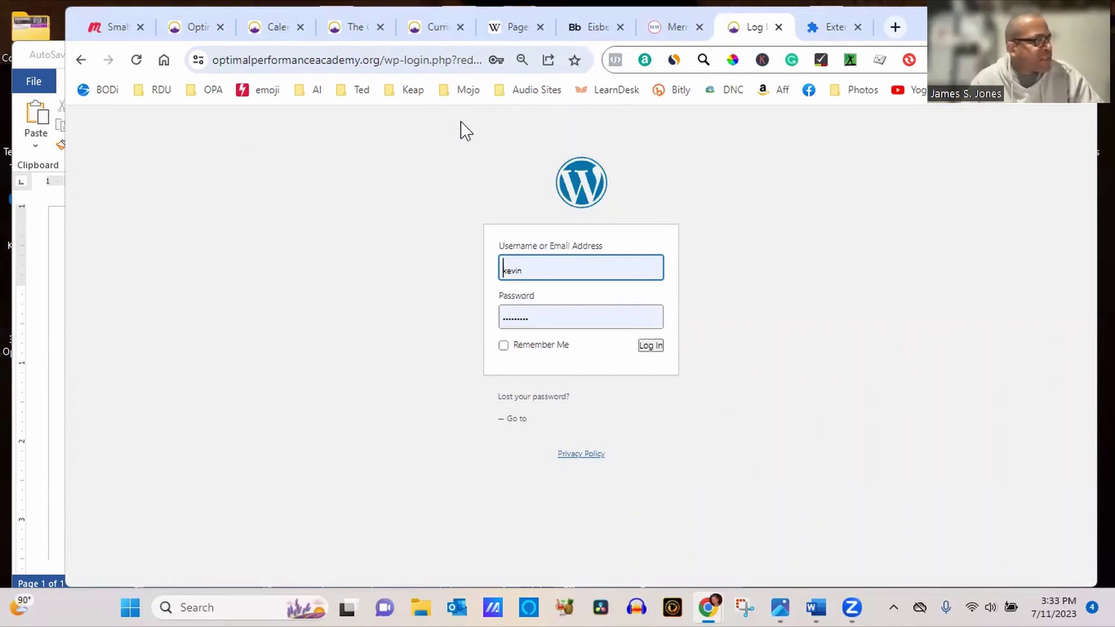
pyautogui.click(651, 347)
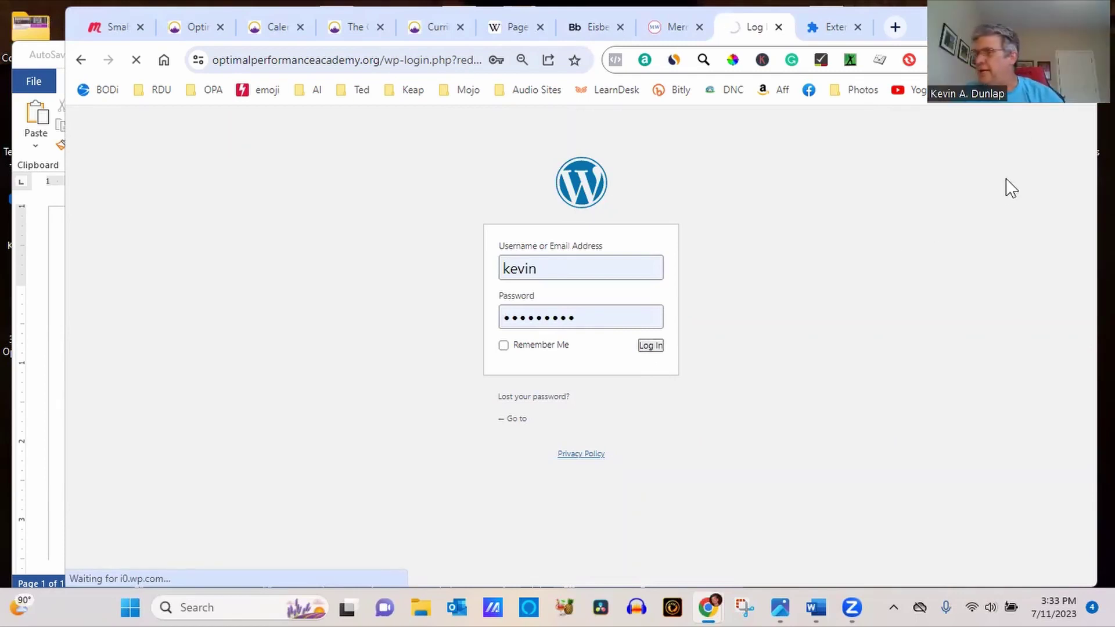
pyautogui.hotkey('alt', 'f')
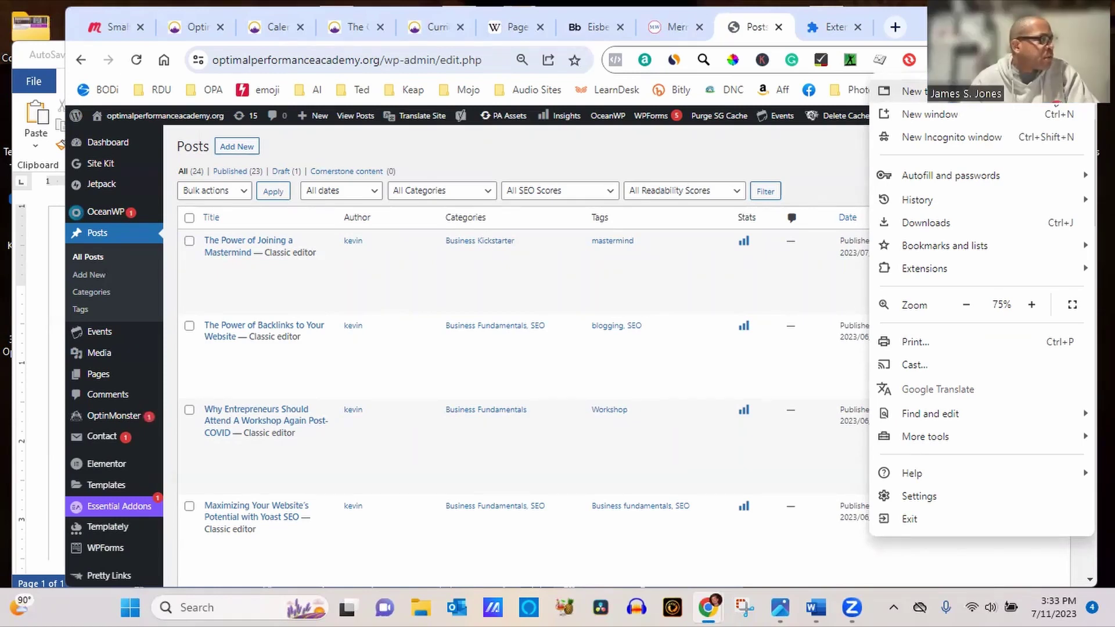
pyautogui.moveTo(968, 269)
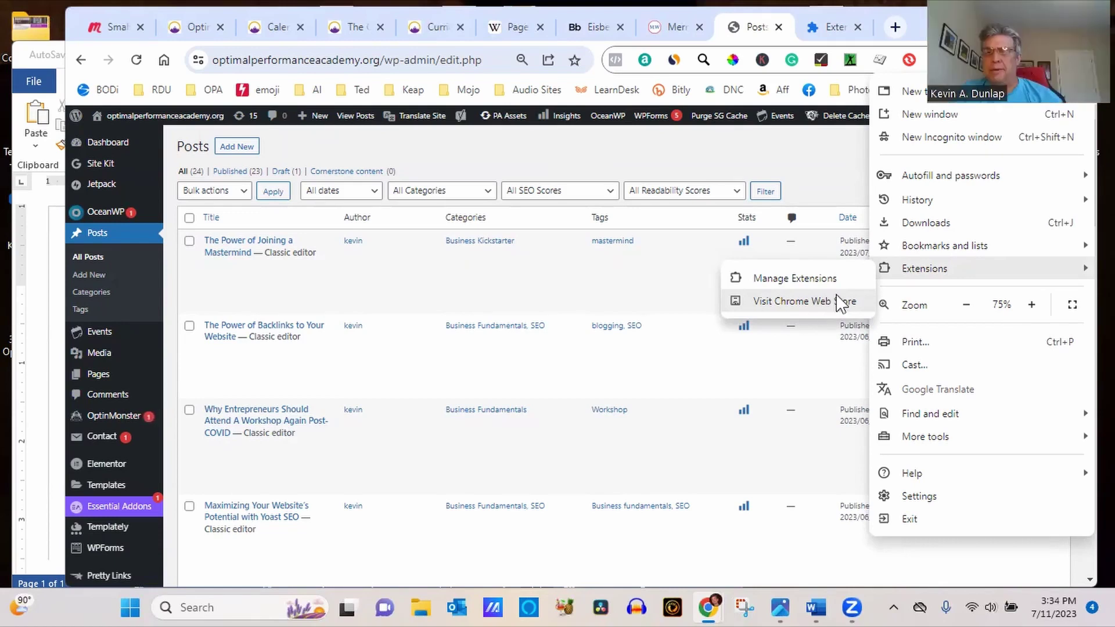
pyautogui.click(835, 187)
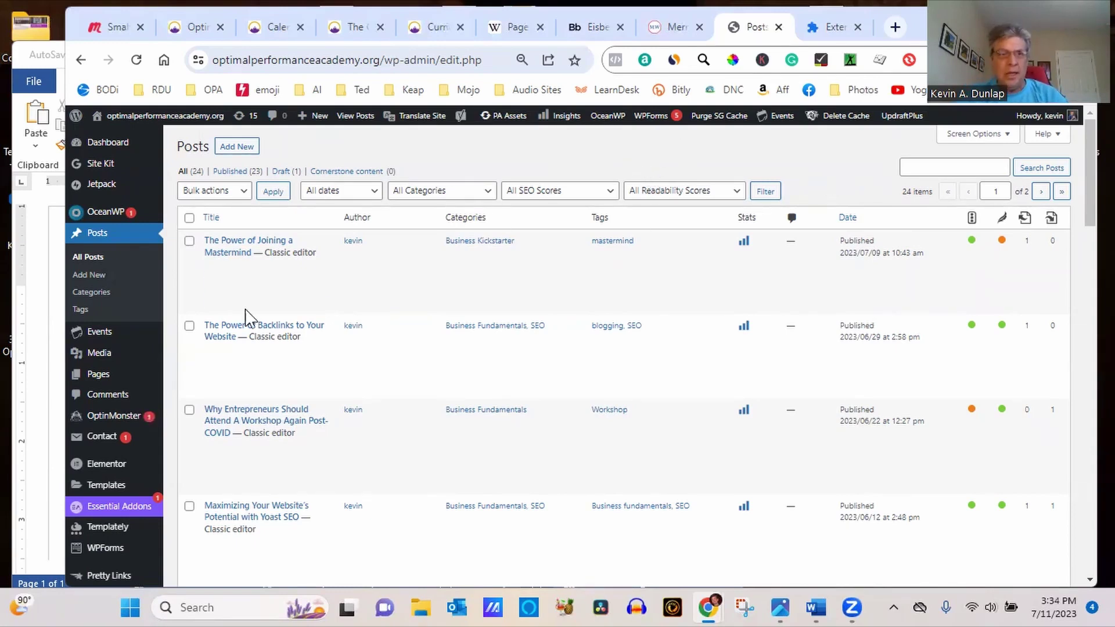
# Step: Start a new WordPress post and enter the misspelled body text "Jack and Jill went up the holldj" to demonstrate Grammarly
pyautogui.moveTo(118, 342)
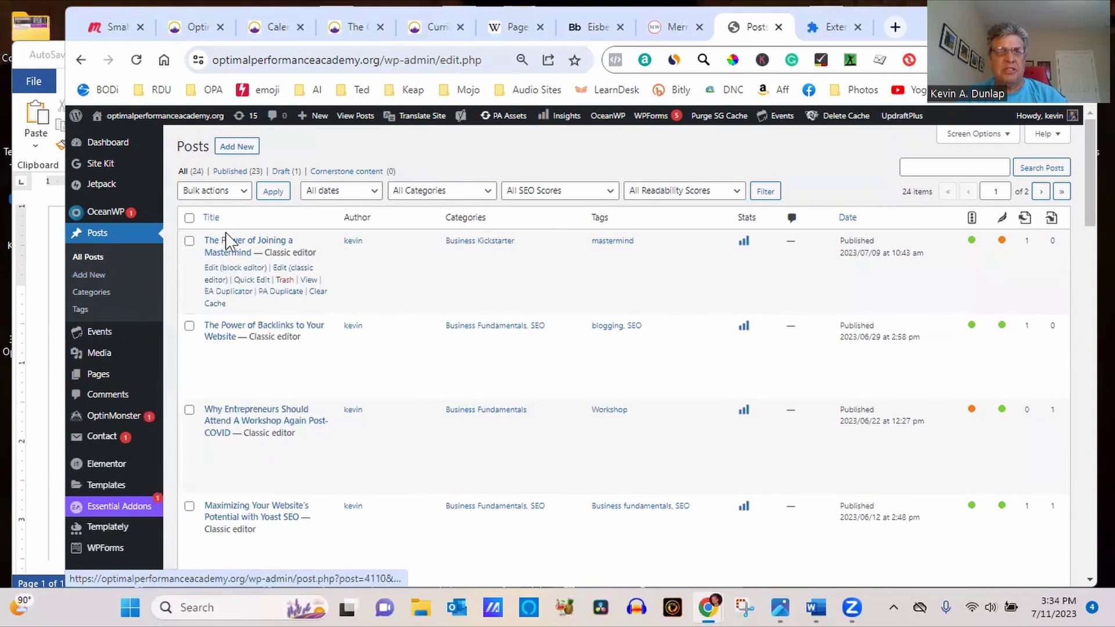
pyautogui.click(248, 154)
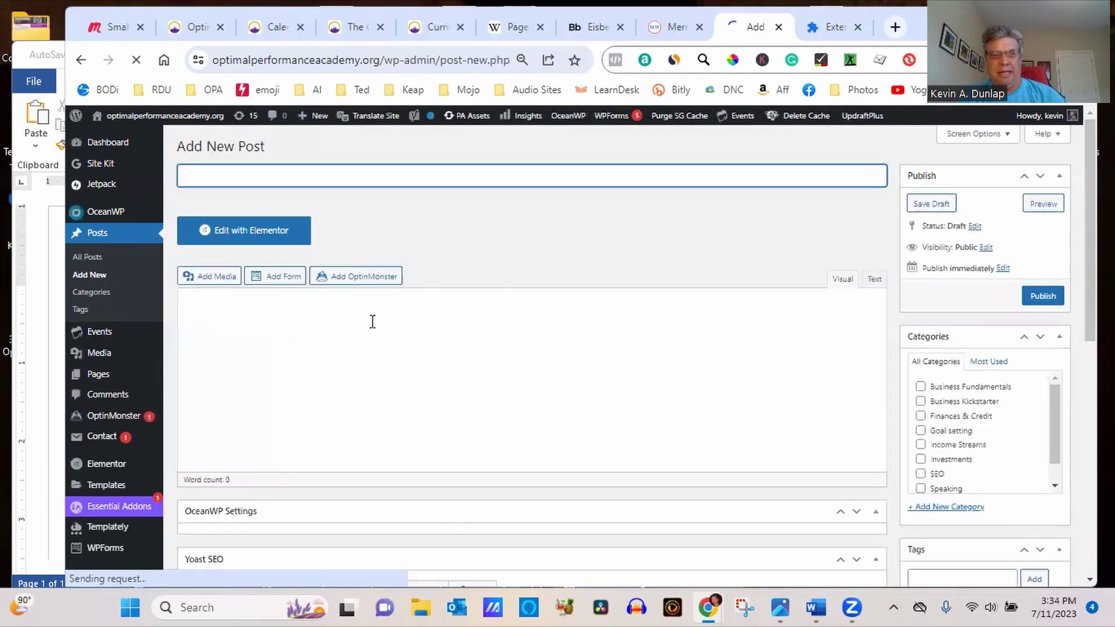
pyautogui.click(330, 349)
pyautogui.write('Jak')
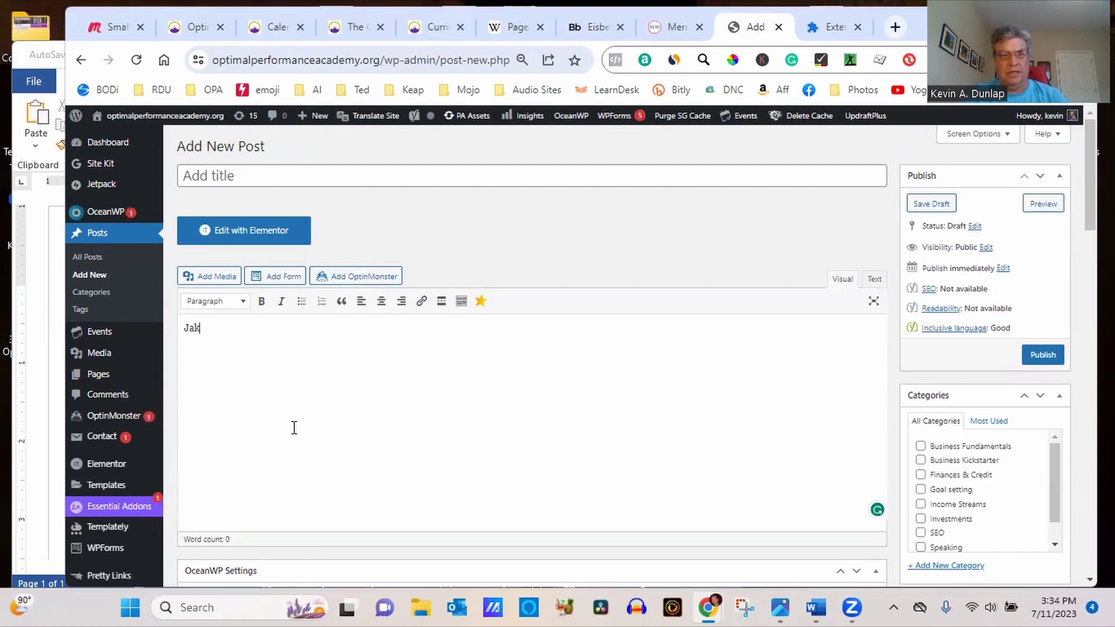
pyautogui.write('k and Jill went')
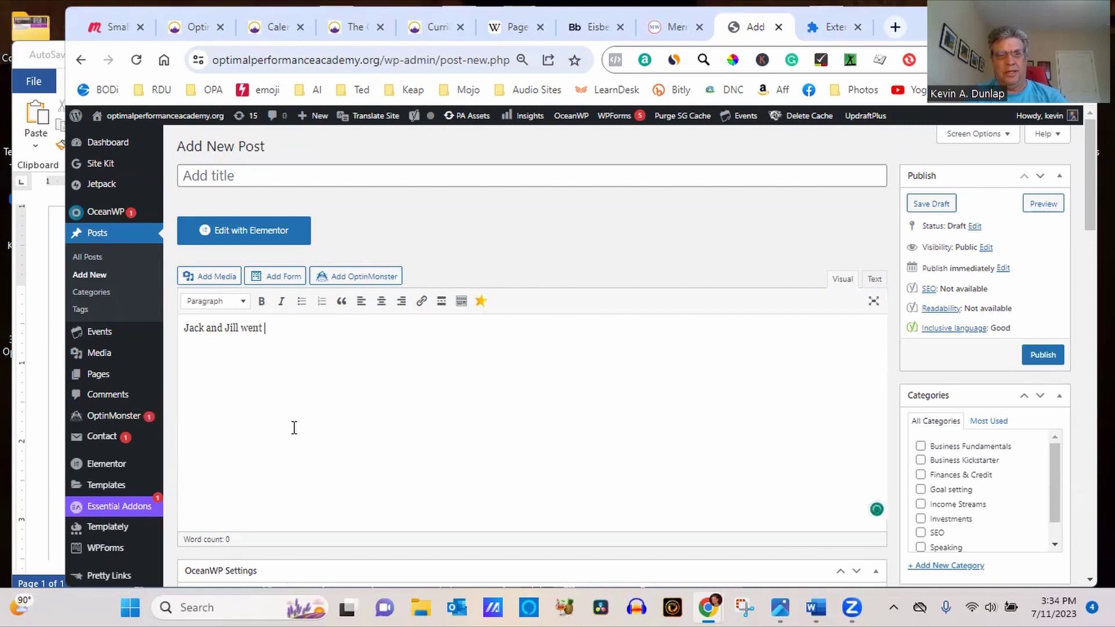
pyautogui.write(' up the holldj')
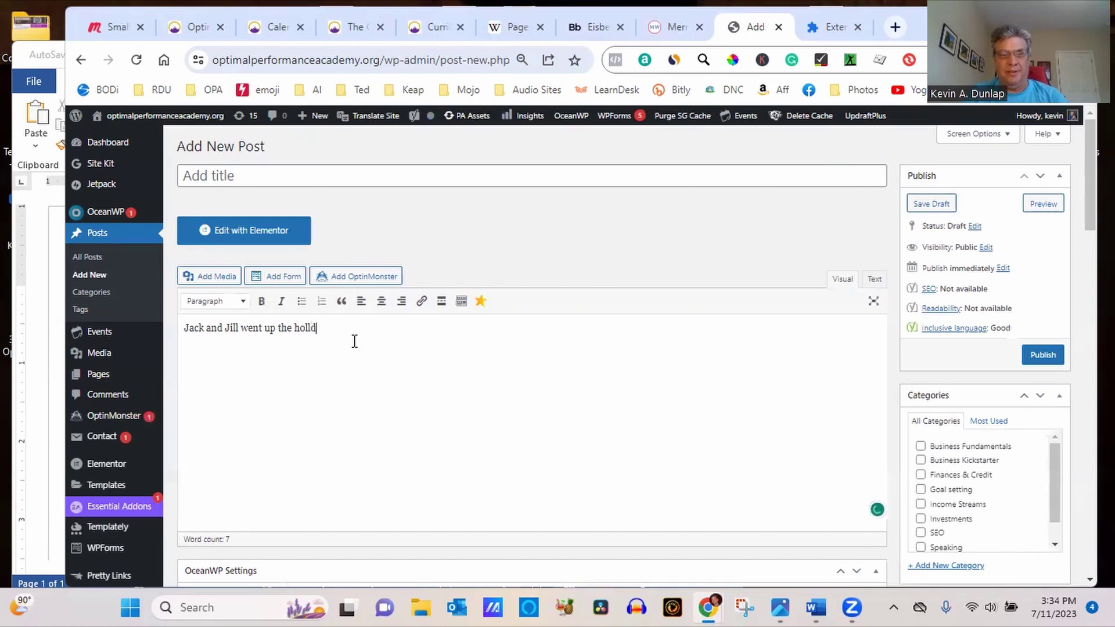
pyautogui.doubleClick(320, 329)
pyautogui.click(323, 327)
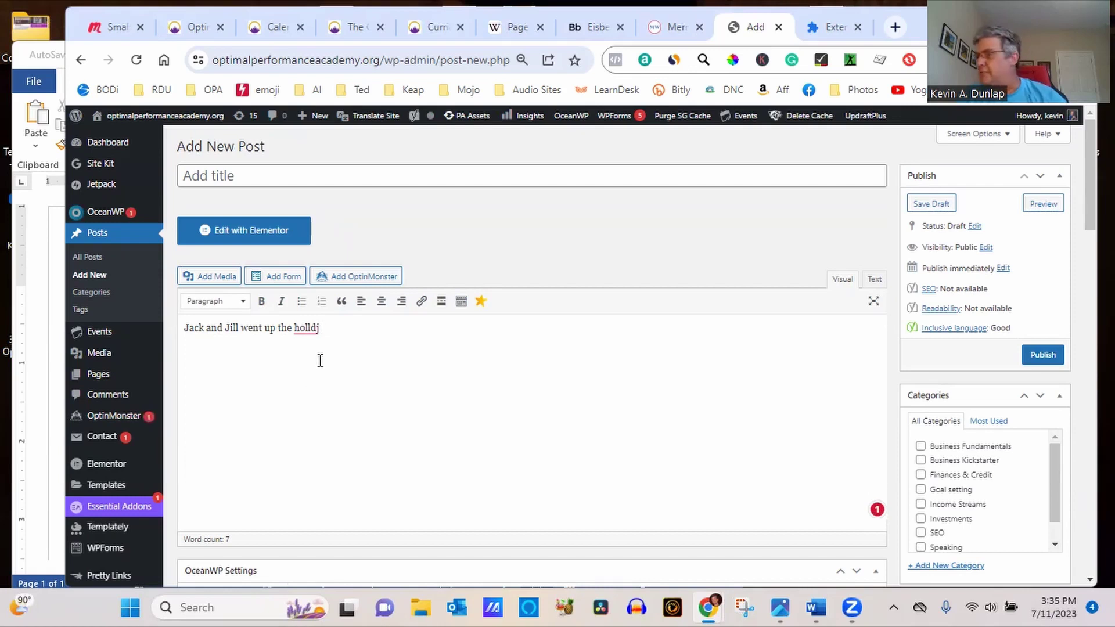
pyautogui.moveTo(302, 328)
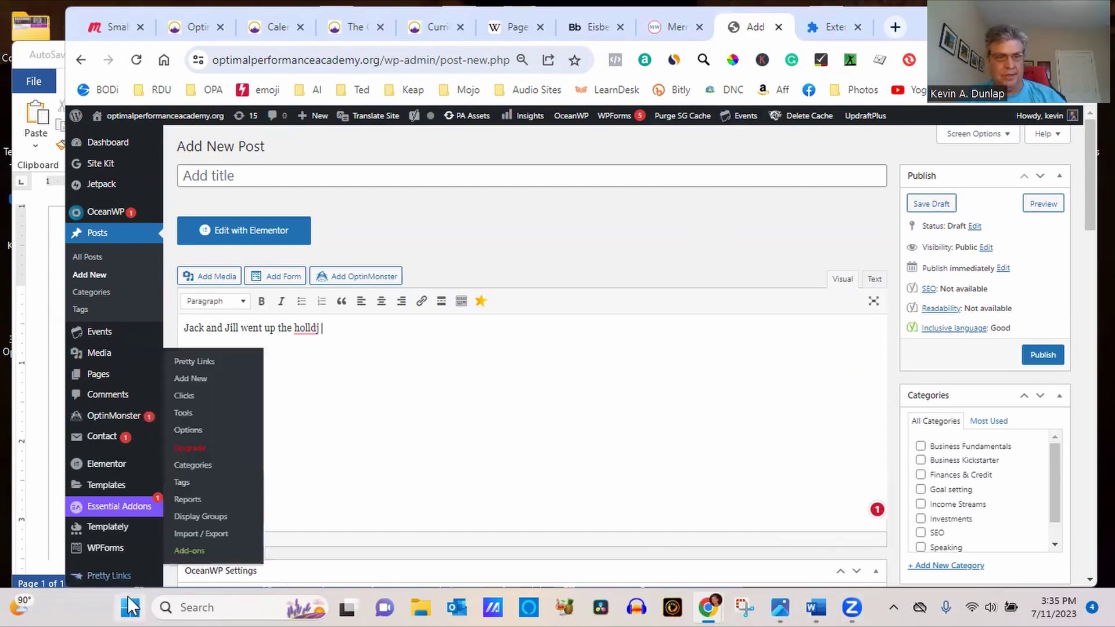
pyautogui.click(131, 609)
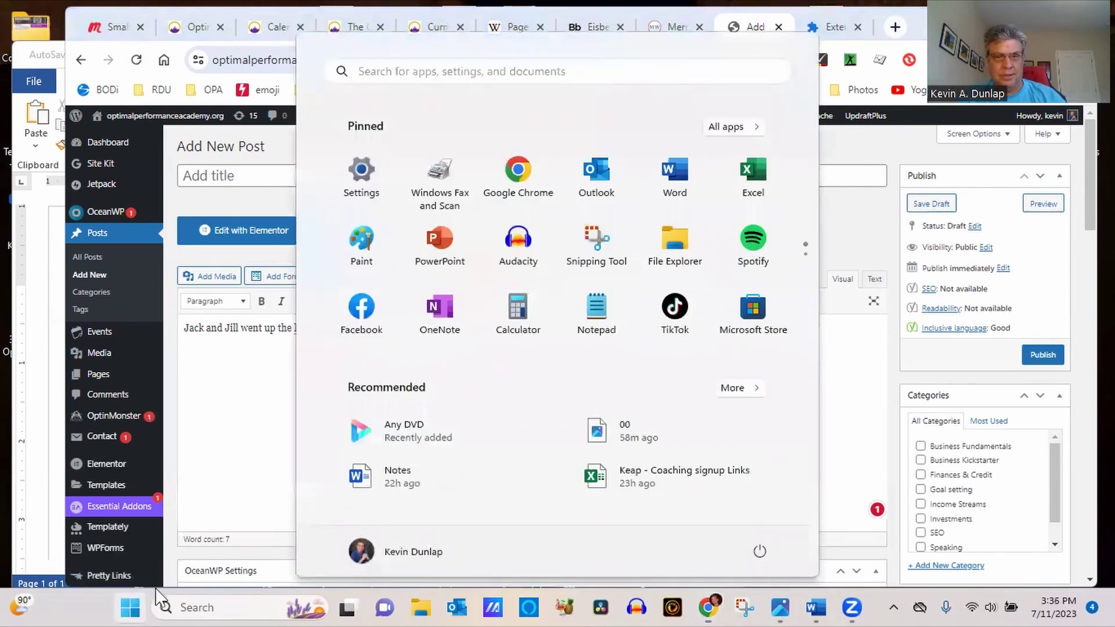
pyautogui.click(22, 607)
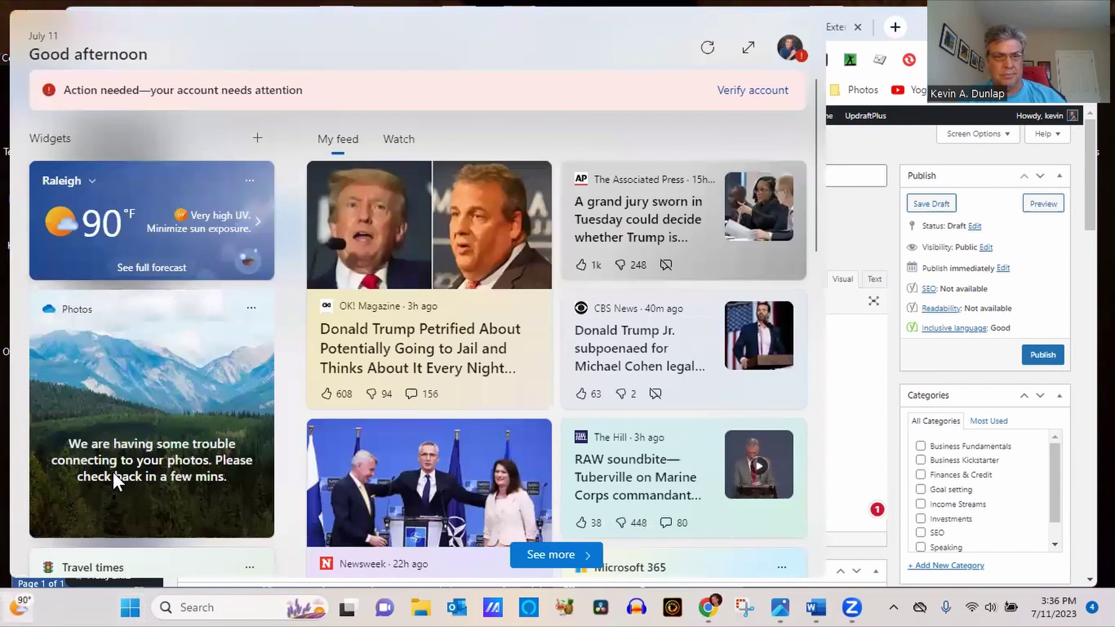
pyautogui.click(621, 458)
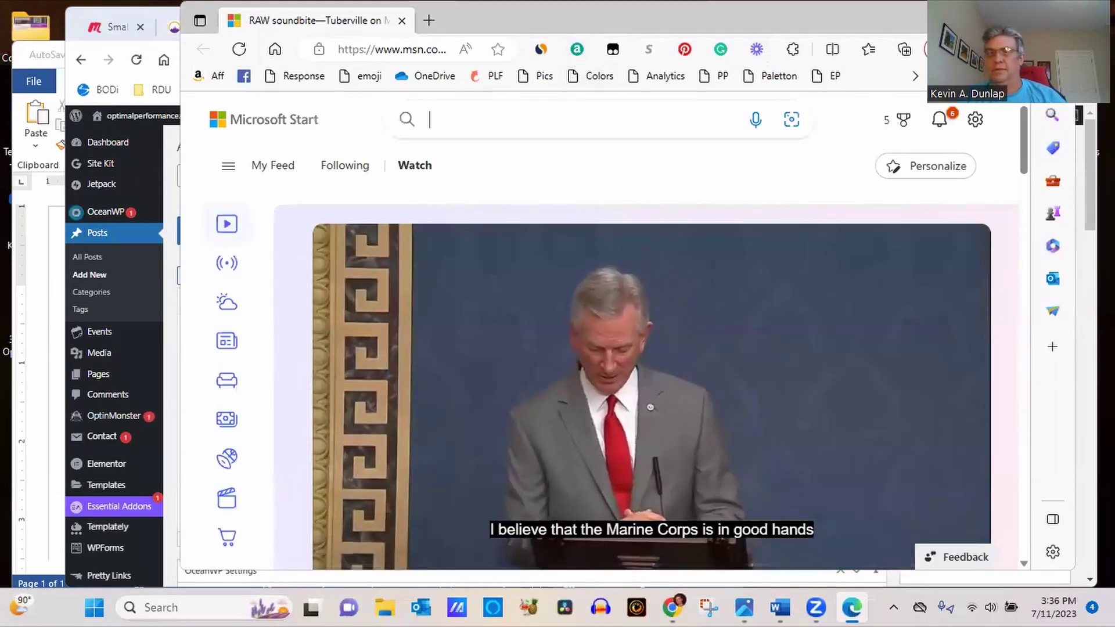
pyautogui.hotkey('ctrl', 'w')
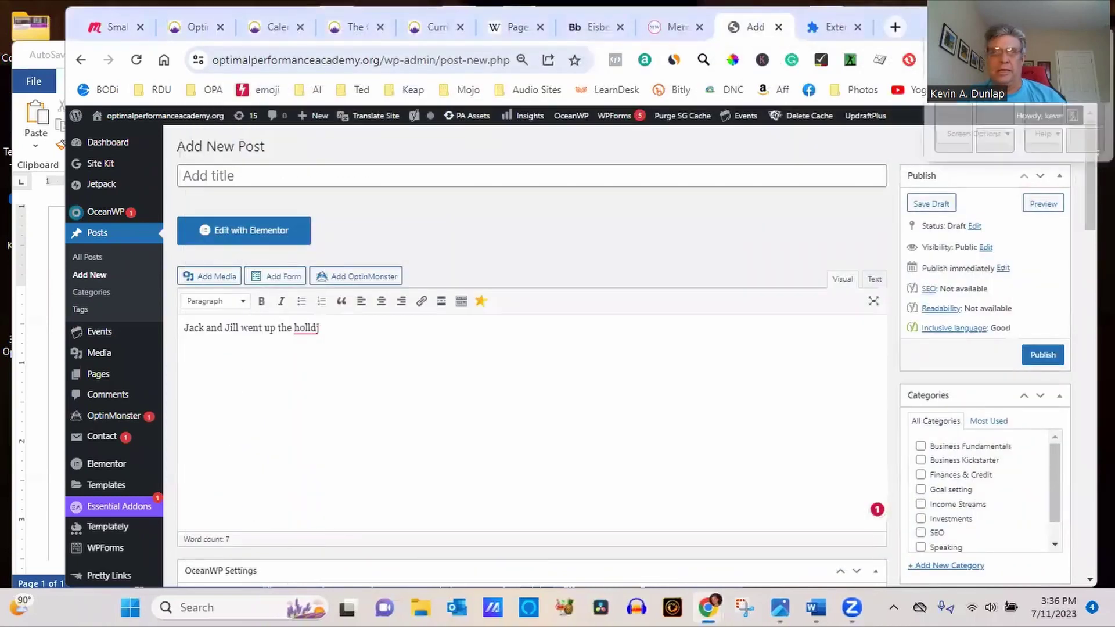
# Step: Try to close the new post's tab, and add a "Poor spelling" bullet to the Non-credible list in Word
pyautogui.click(778, 26)
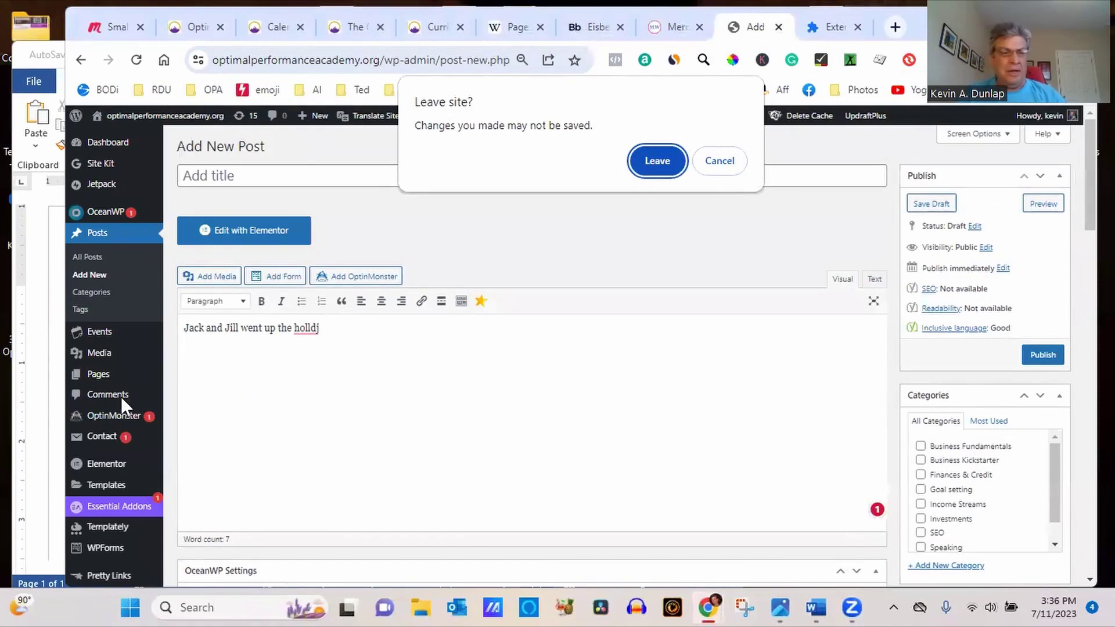
pyautogui.click(53, 445)
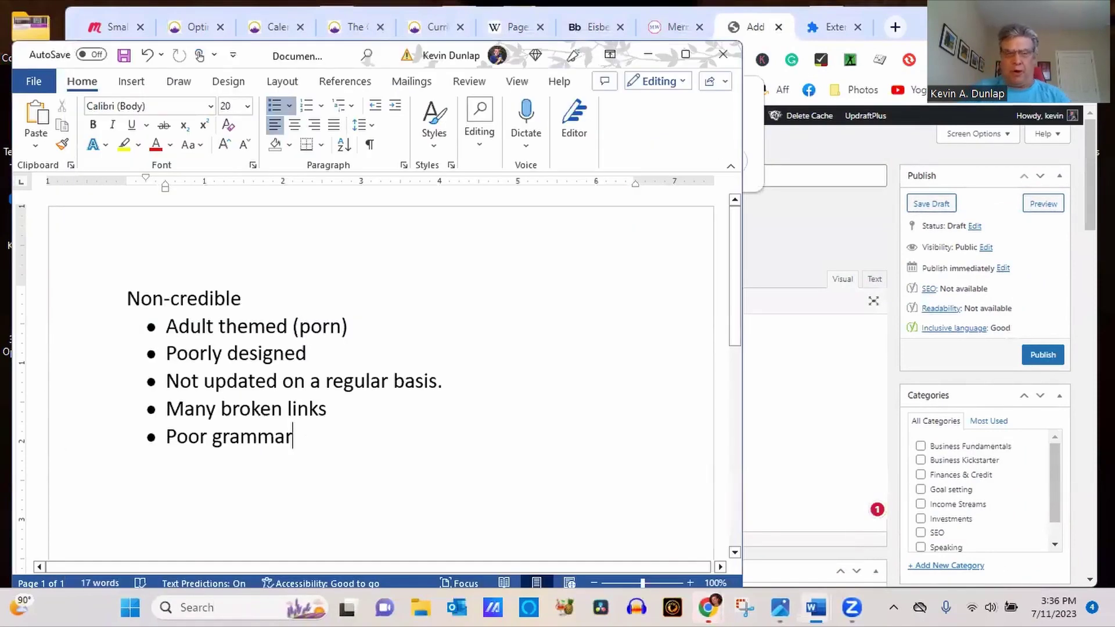
pyautogui.press('Return')
pyautogui.write('Poor spelling')
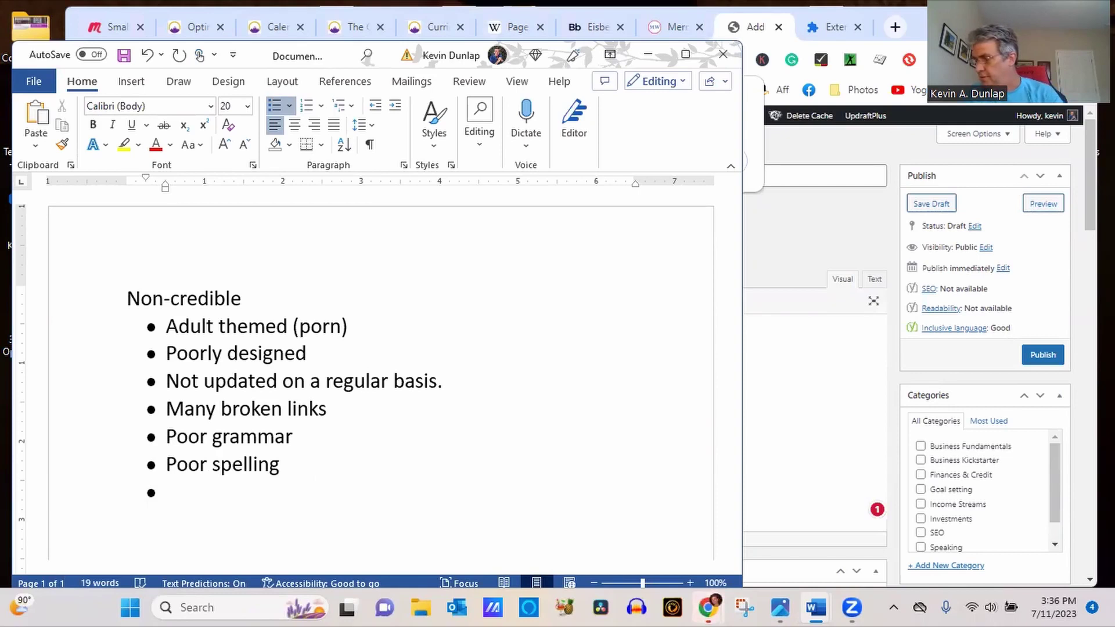
pyautogui.press('BackSpace')
pyautogui.write('How')
pyautogui.press('BackSpace')
pyautogui.press('BackSpace')
pyautogui.press('BackSpace')
pyautogui.press('BackSpace')
pyautogui.write('W')
pyautogui.press('BackSpace')
pyautogui.press('BackSpace')
pyautogui.press('BackSpace')
pyautogui.hotkey('ctrl', 'shift', 'l')
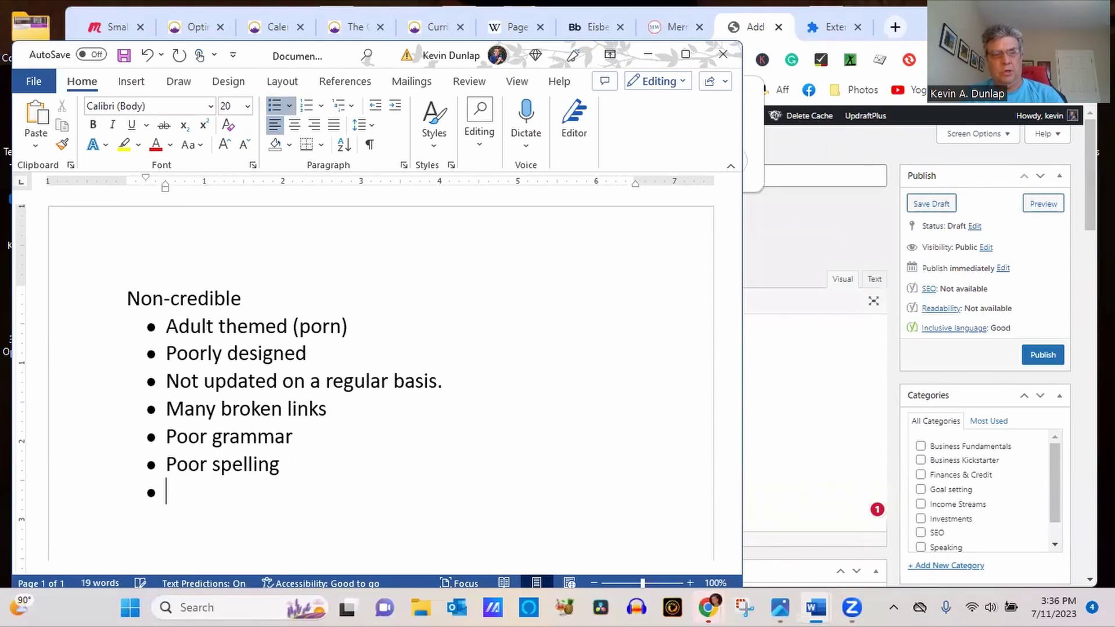
# Step: Add the bullet "When was your website last updated" below "Poor spelling" and begin another bullet
pyautogui.write('When was your website ela')
pyautogui.press('BackSpace')
pyautogui.press('BackSpace')
pyautogui.press('BackSpace')
pyautogui.press('BackSpace')
pyautogui.write('e last updated')
pyautogui.press('Return')
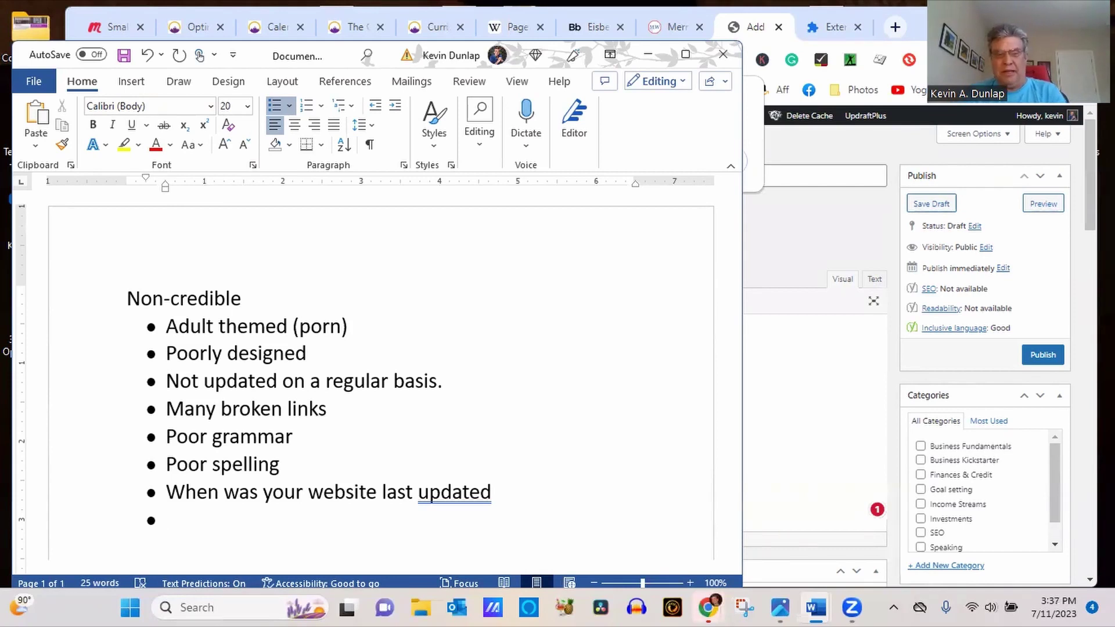
# Step: Write the bullet "Don't use Wikipedia as a link leaving your wesite (outbound link)." at the end of the Non-credible list
pyautogui.write('Don')
pyautogui.write("'t use Wi")
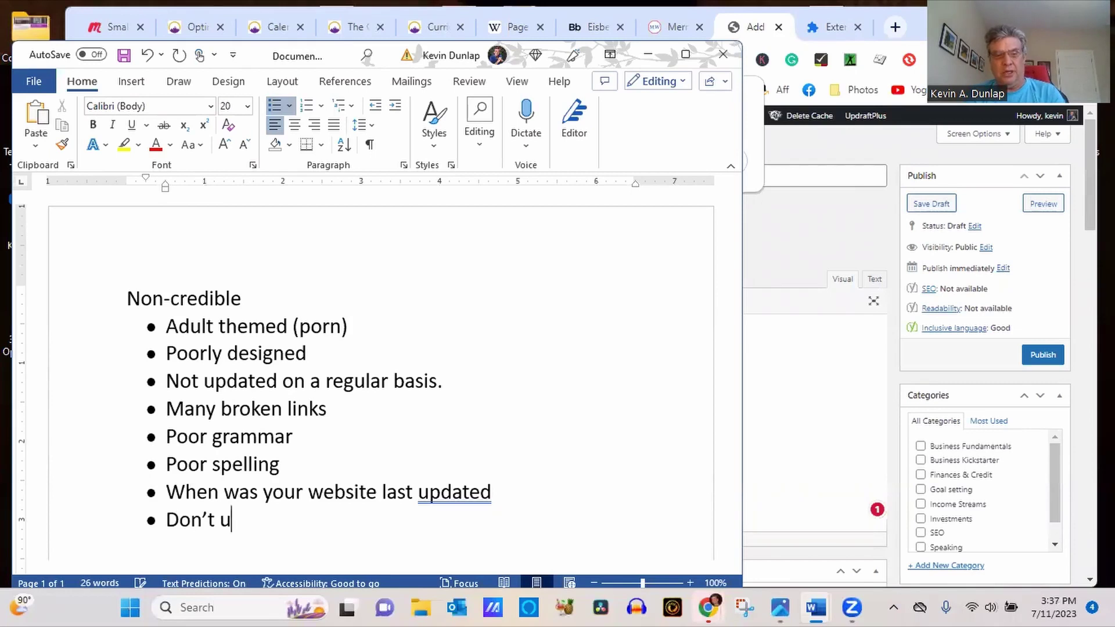
pyautogui.write('kipedia ')
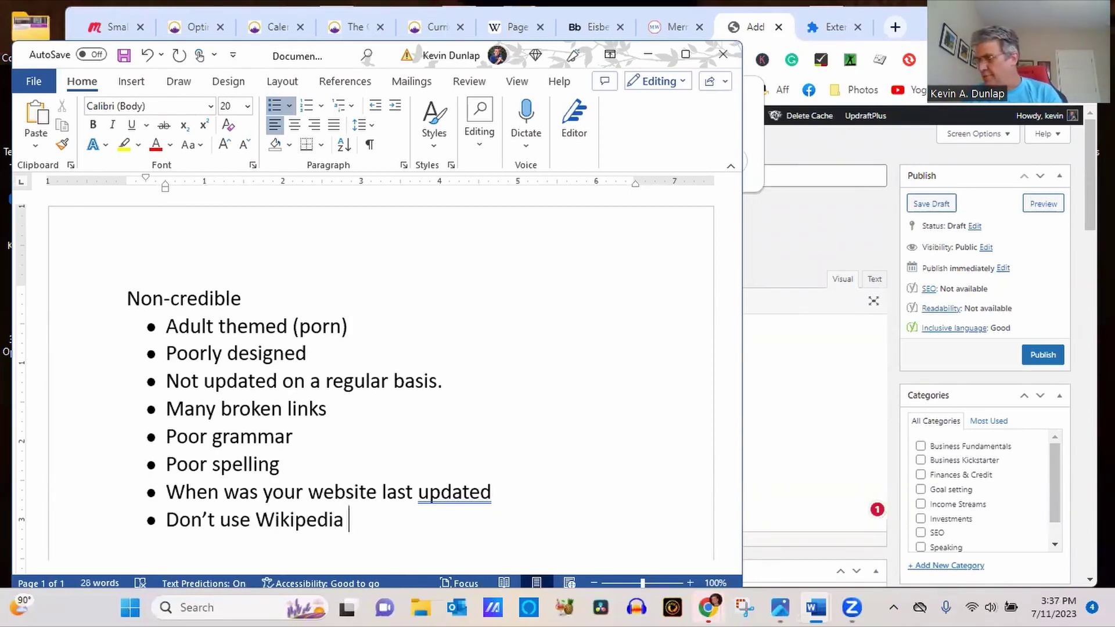
pyautogui.write('as a link ')
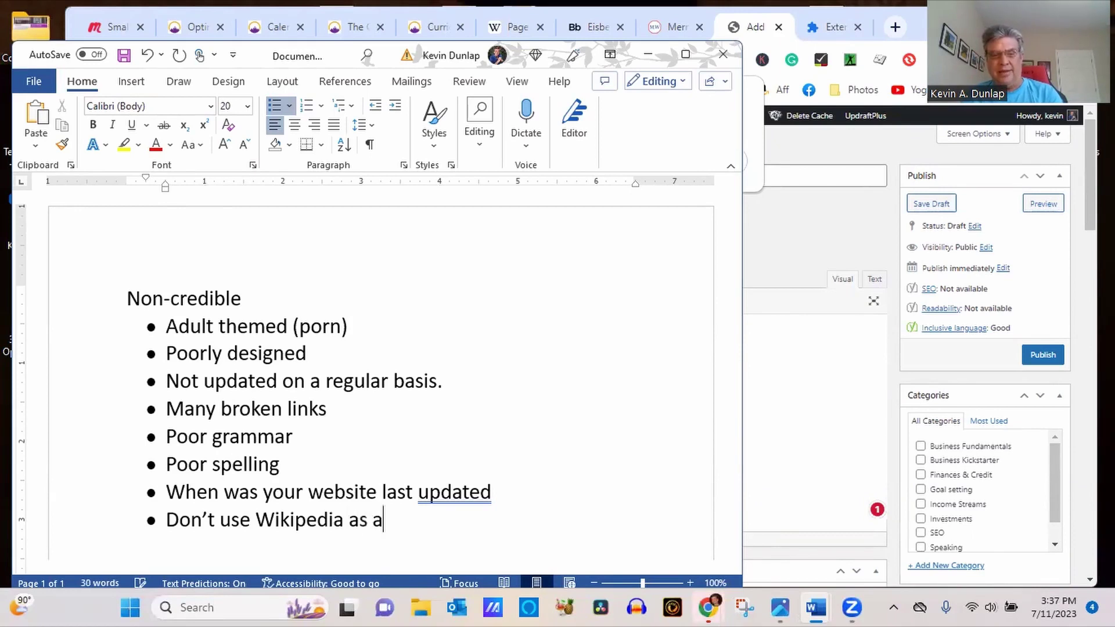
pyautogui.write('f')
pyautogui.press('BackSpace')
pyautogui.write('g')
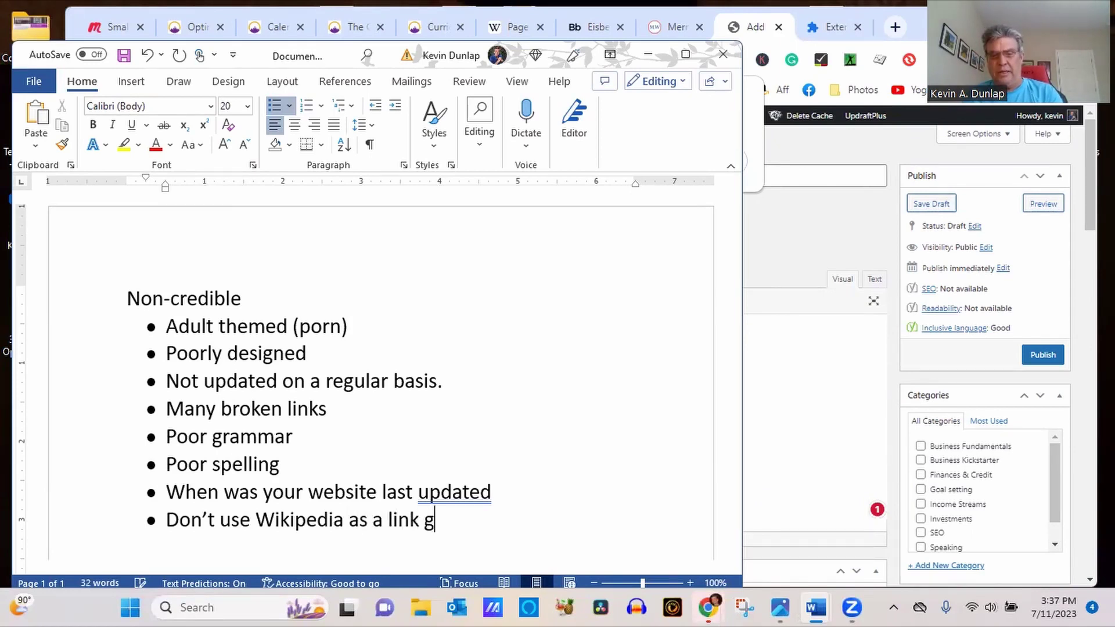
pyautogui.press('BackSpace')
pyautogui.write('leaving yo')
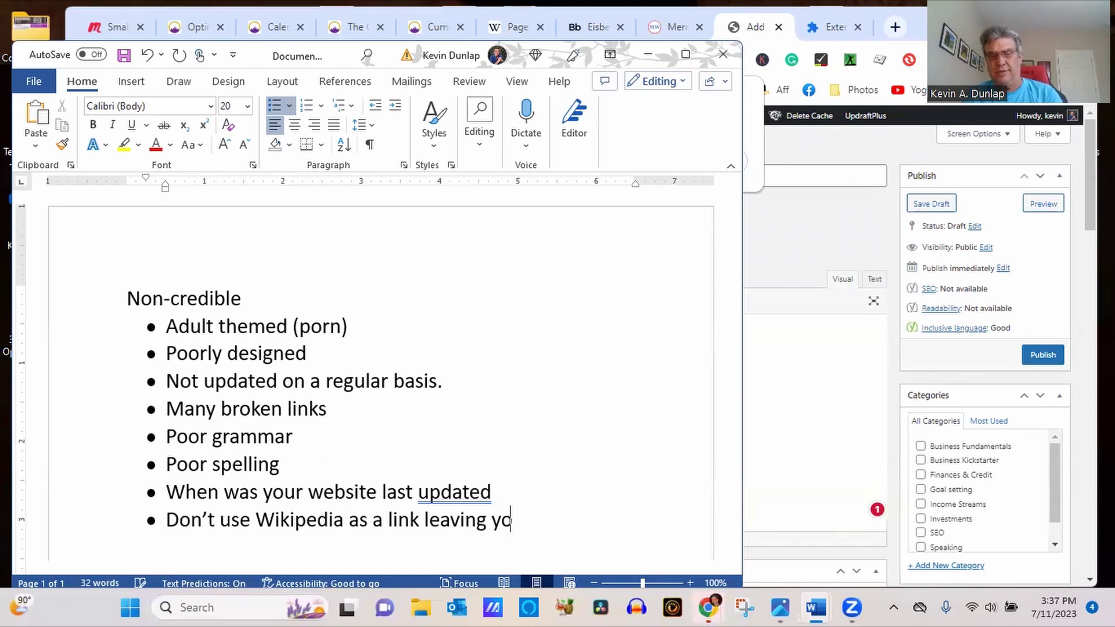
pyautogui.write('ur weg')
pyautogui.press('BackSpace')
pyautogui.write('site')
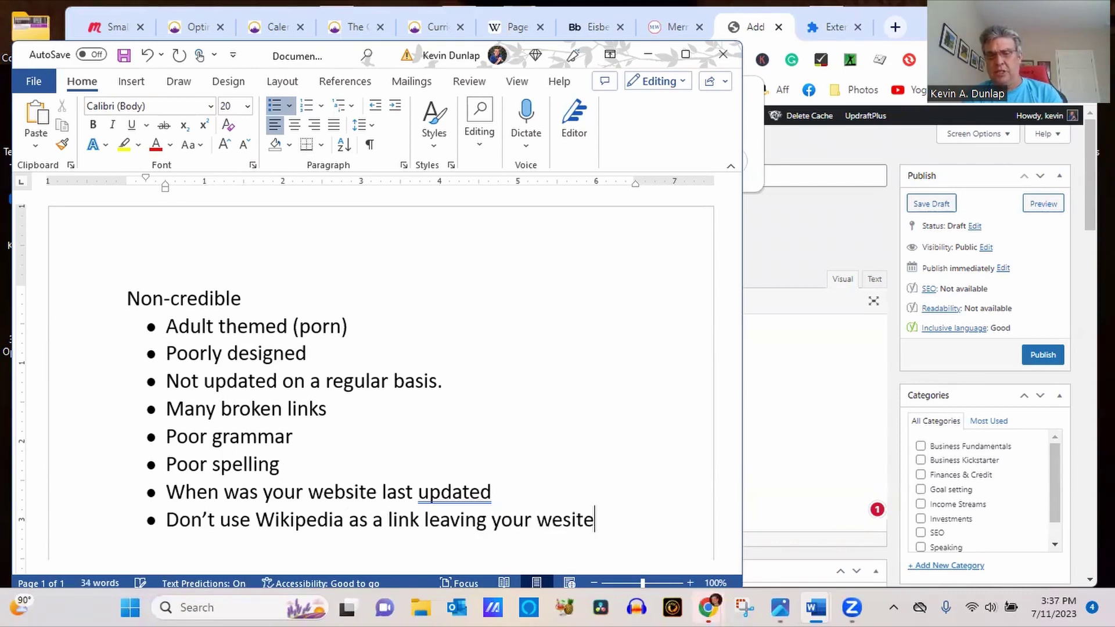
pyautogui.write(' (outbou')
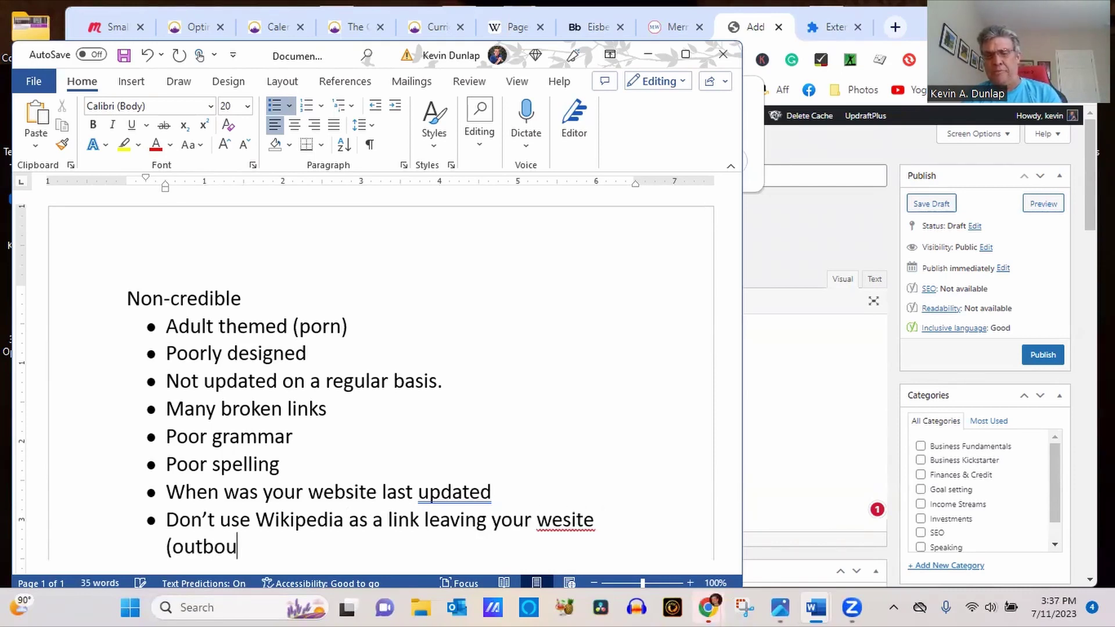
pyautogui.write('nd link).')
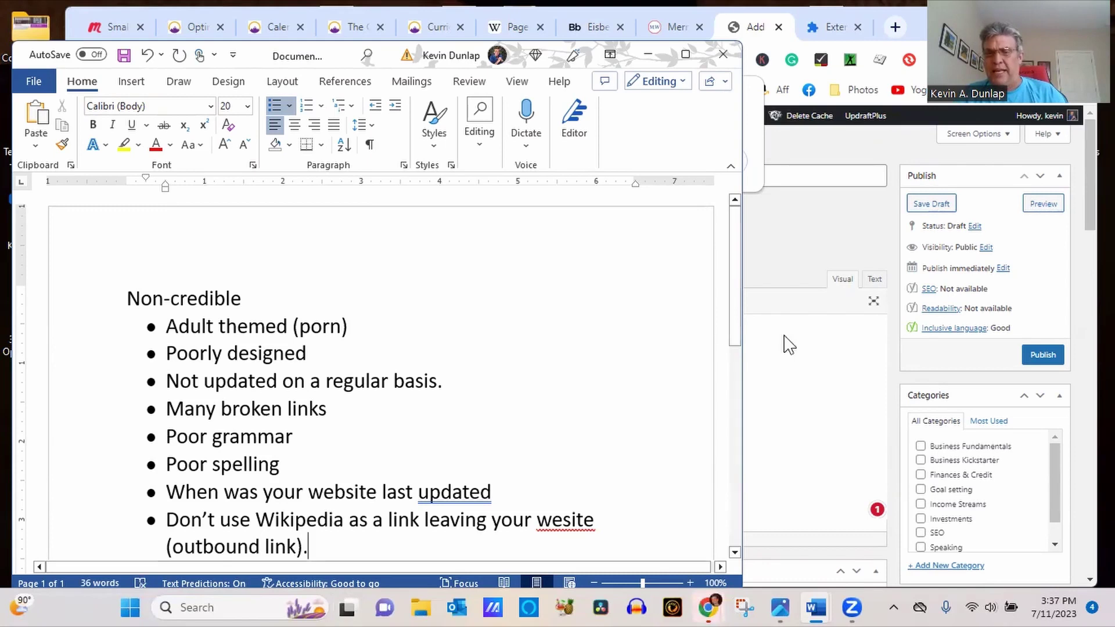
# Step: Correct the misspelled word "wesite" in the Wikipedia bullet to "website" using the spelling suggestion
pyautogui.moveTo(735, 342); pyautogui.dragTo(735, 357)
pyautogui.scroll(-3, 736, 372)
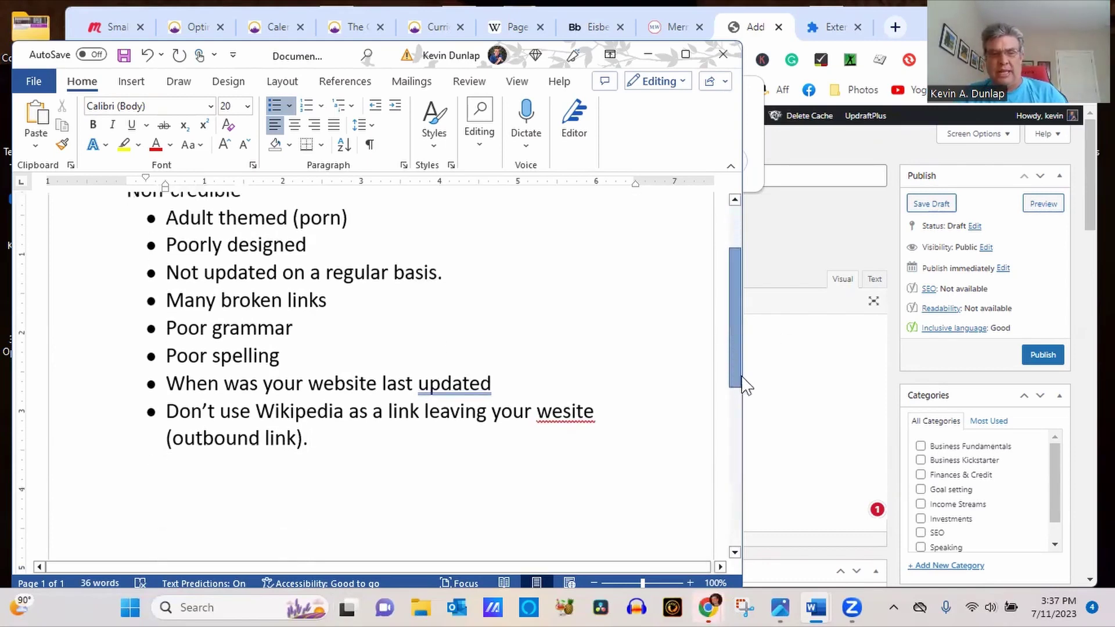
pyautogui.rightClick(562, 398)
pyautogui.click(556, 452)
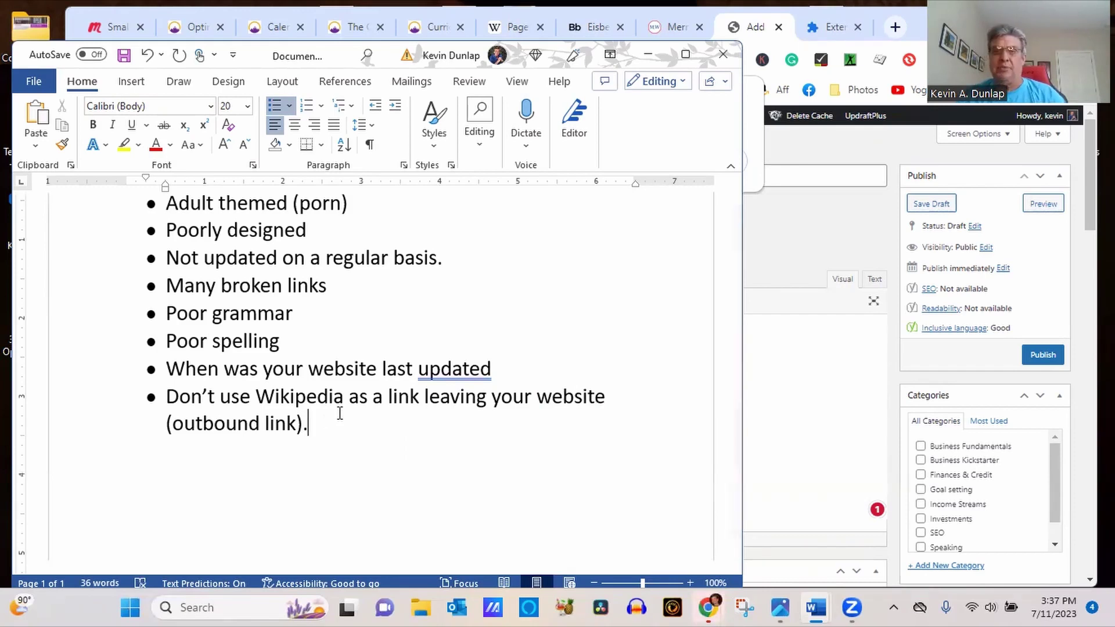
# Step: Switch to Chrome, leave and close the unsaved new post, and highlight the merriam-webster.com address
pyautogui.click(672, 34)
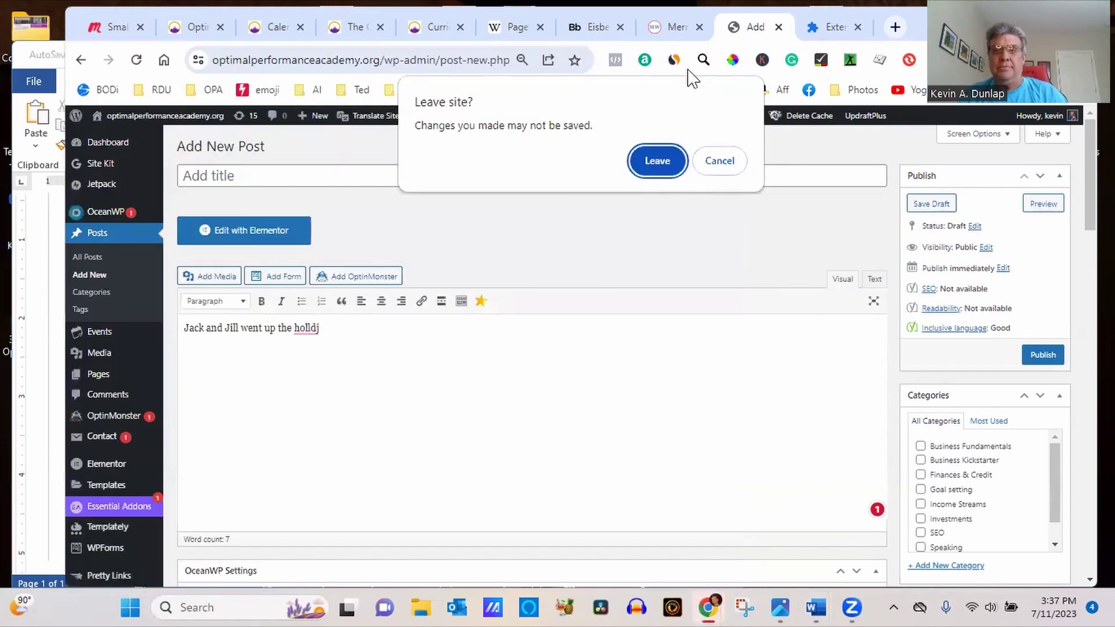
pyautogui.click(658, 167)
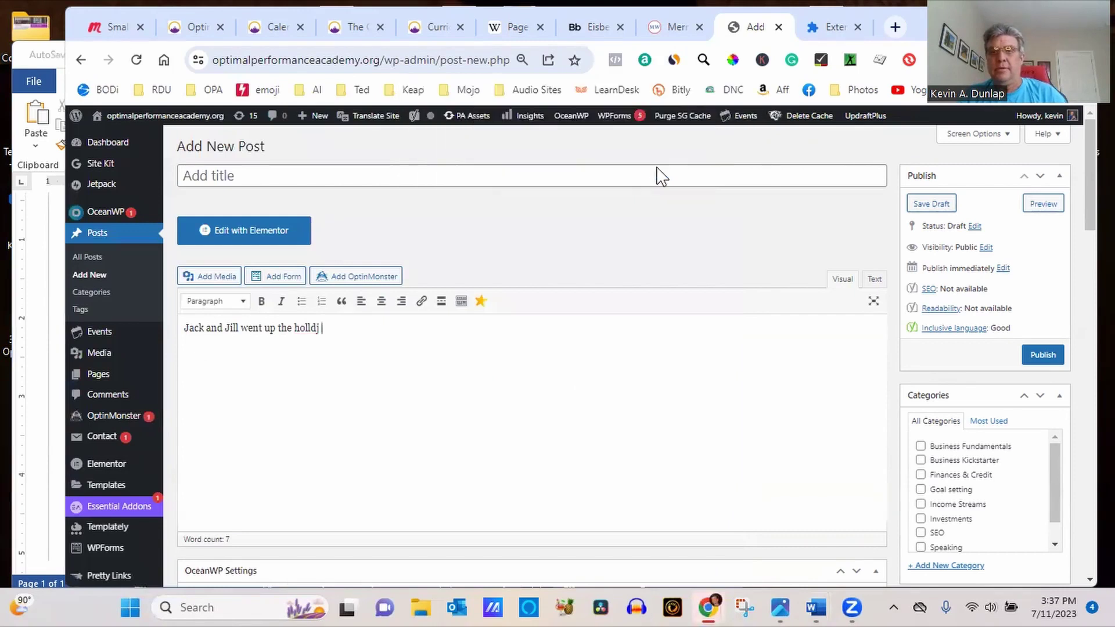
pyautogui.click(741, 24)
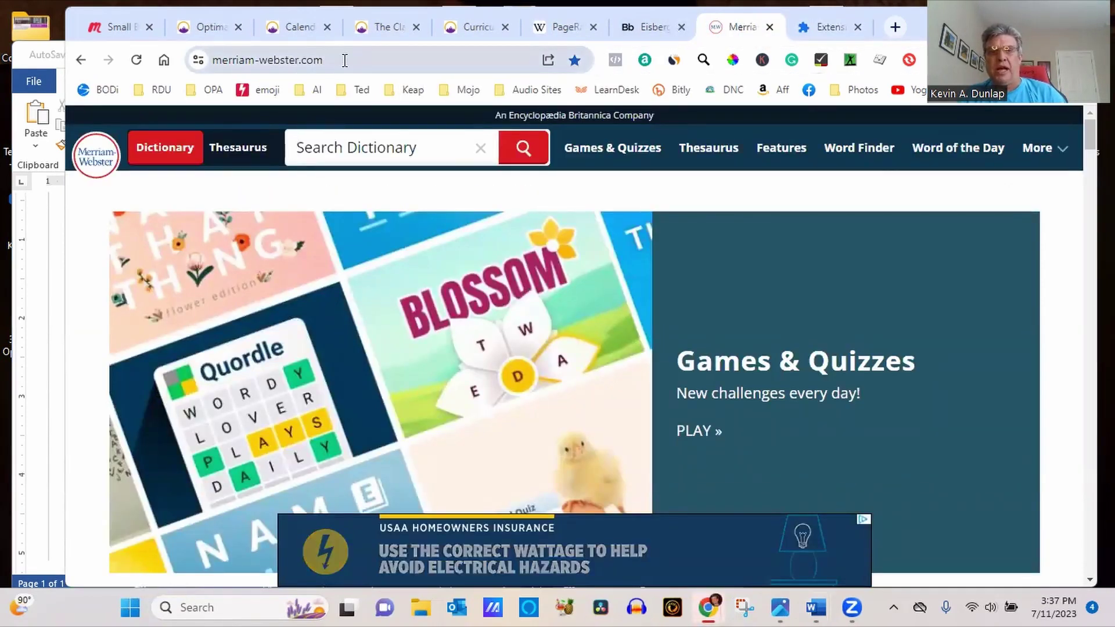
pyautogui.moveTo(336, 57); pyautogui.dragTo(225, 67)
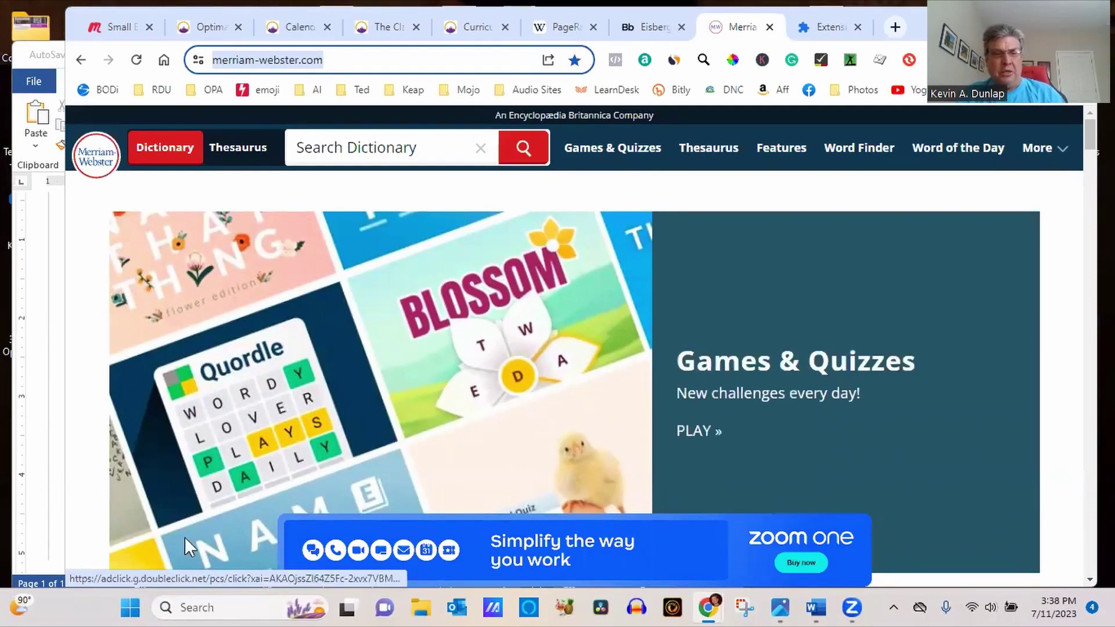
# Step: Return to Word and end the bulleted list after the Wikipedia bullet, leaving an unbulleted line
pyautogui.click(44, 483)
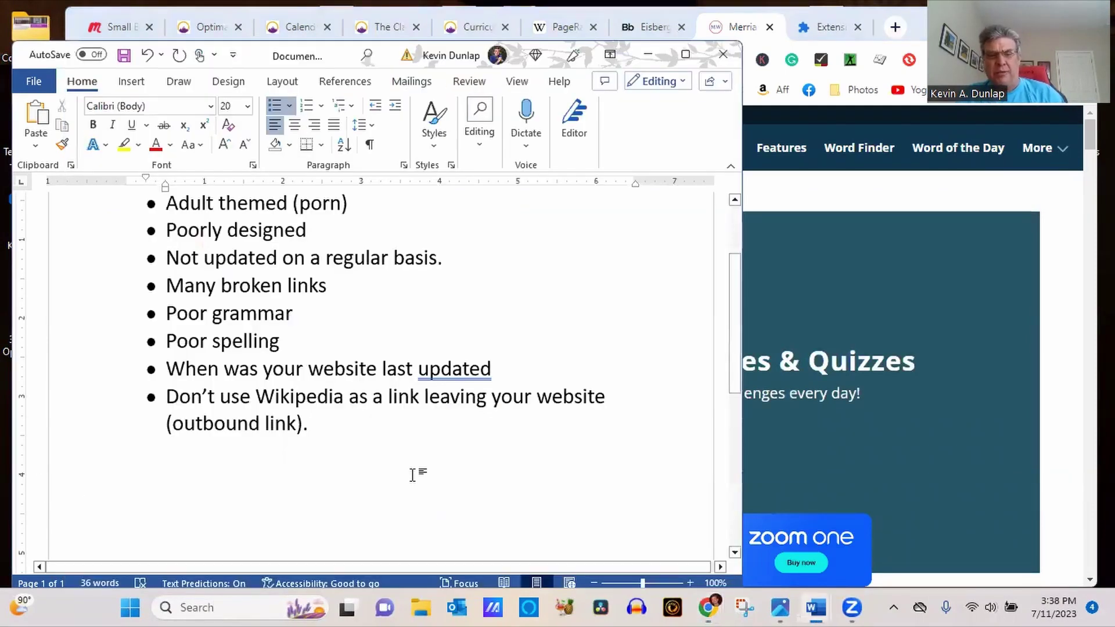
pyautogui.press('Return')
pyautogui.press('Return')
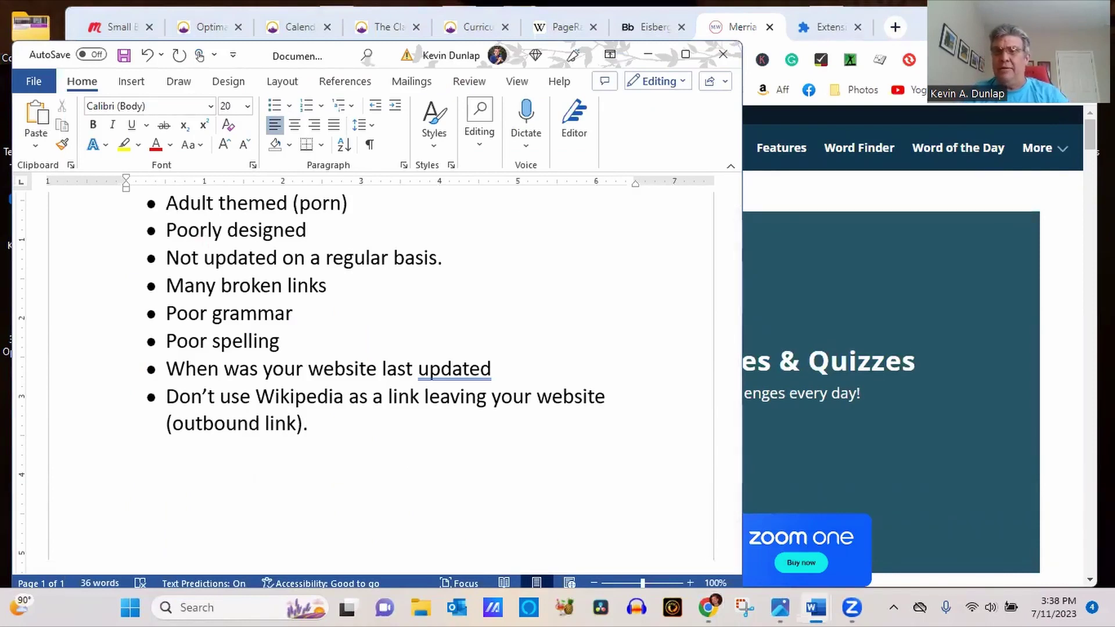
# Step: Switch to Chrome, show the PageRank article, and open optimalperformanceacademy.org/wp-admin in a new tab
pyautogui.hotkey('alt', 'Tab')
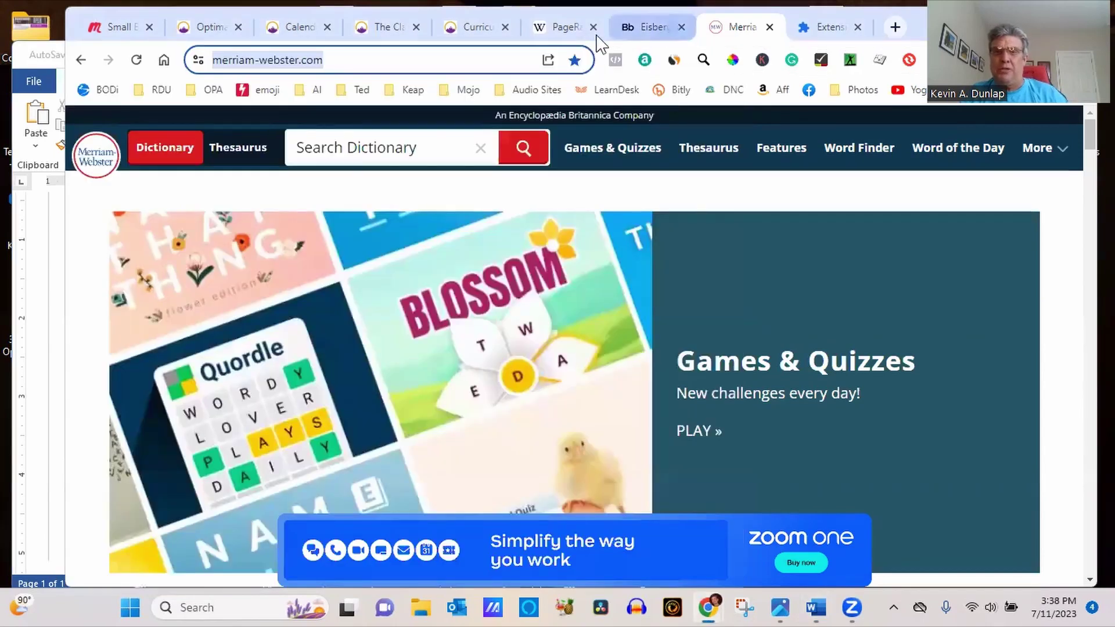
pyautogui.click(558, 27)
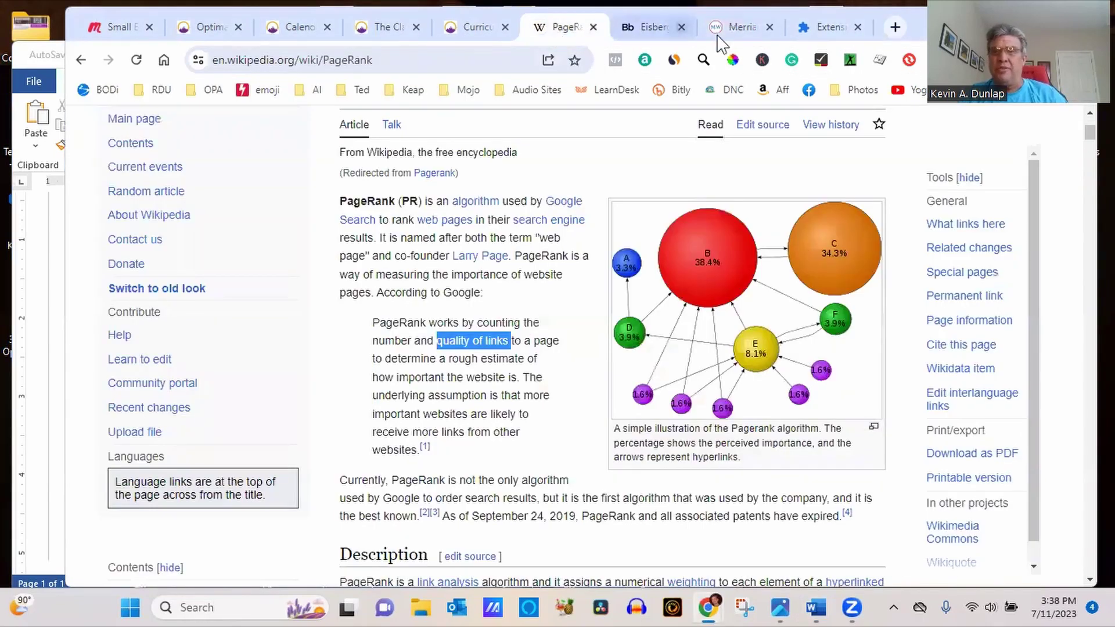
pyautogui.click(895, 27)
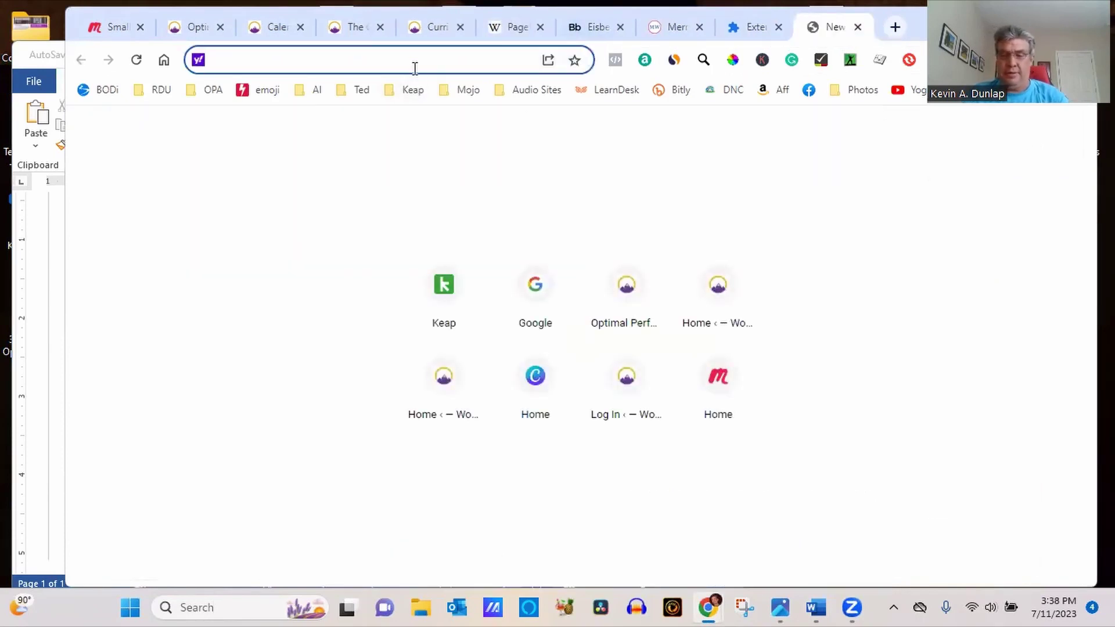
pyautogui.write('op')
pyautogui.press('Right')
pyautogui.write('/')
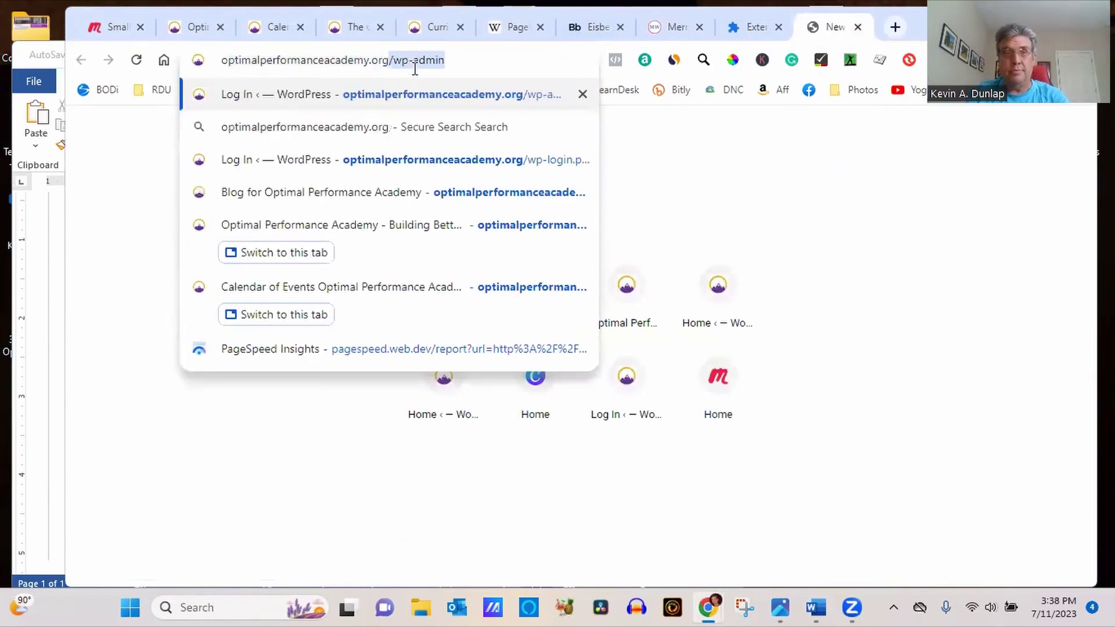
pyautogui.press('Return')
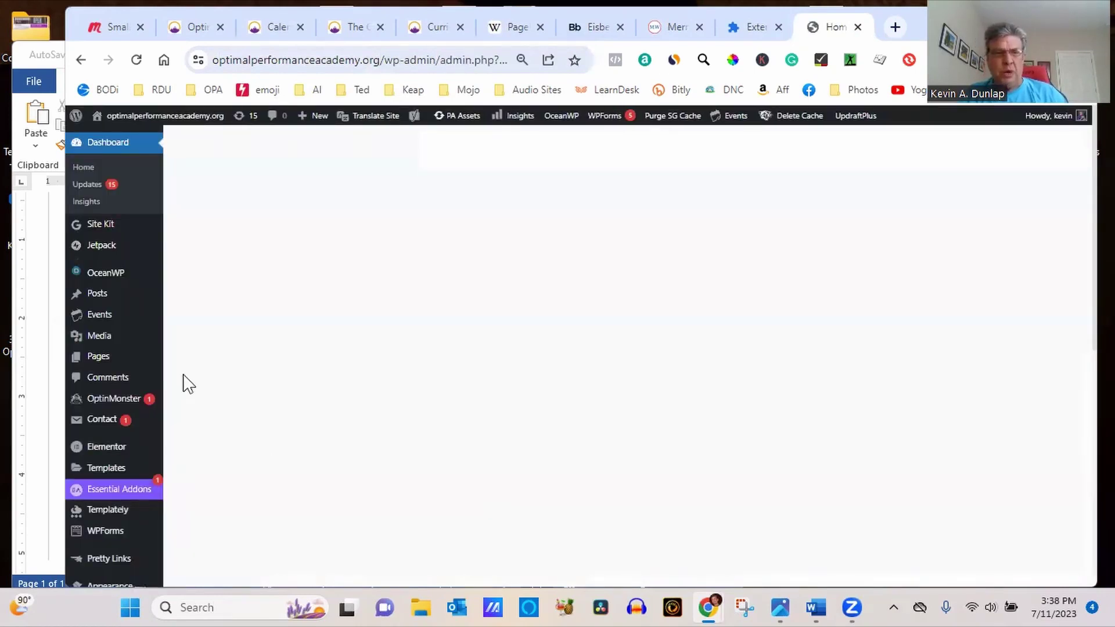
# Step: Open the site's Author page in Elementor and show the link options of its Amazon Author Page button
pyautogui.click(104, 360)
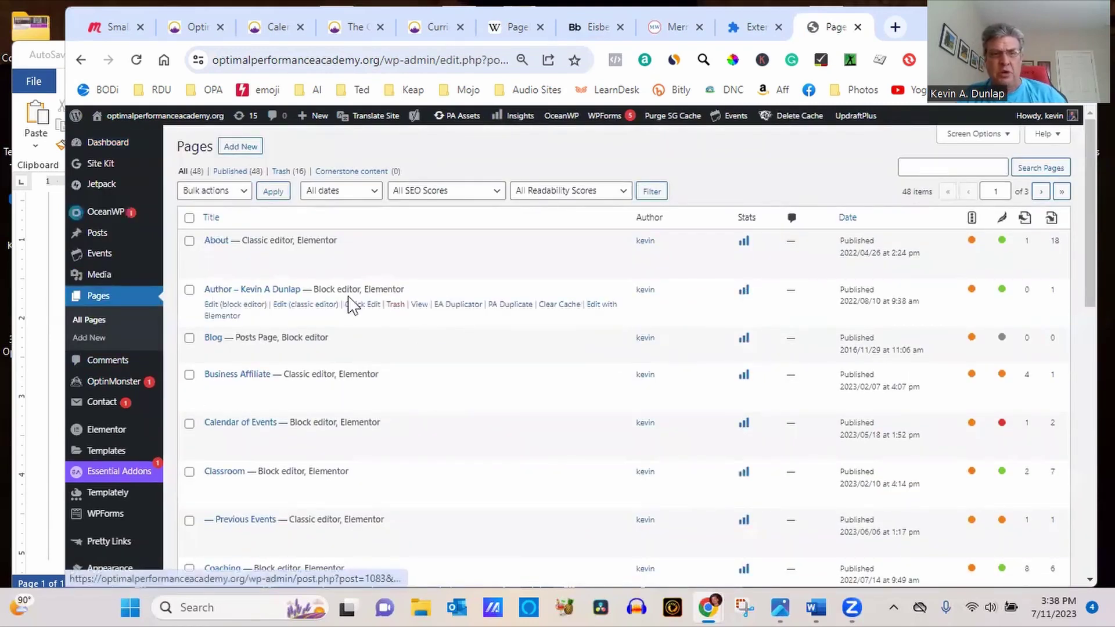
pyautogui.click(606, 304)
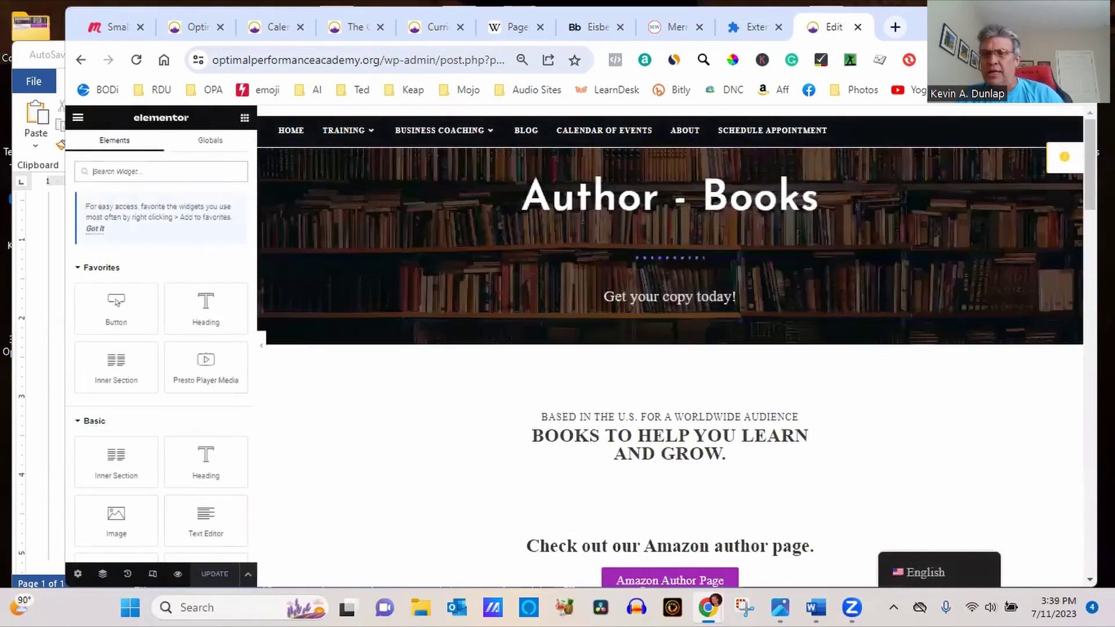
pyautogui.scroll(-4, 801, 303)
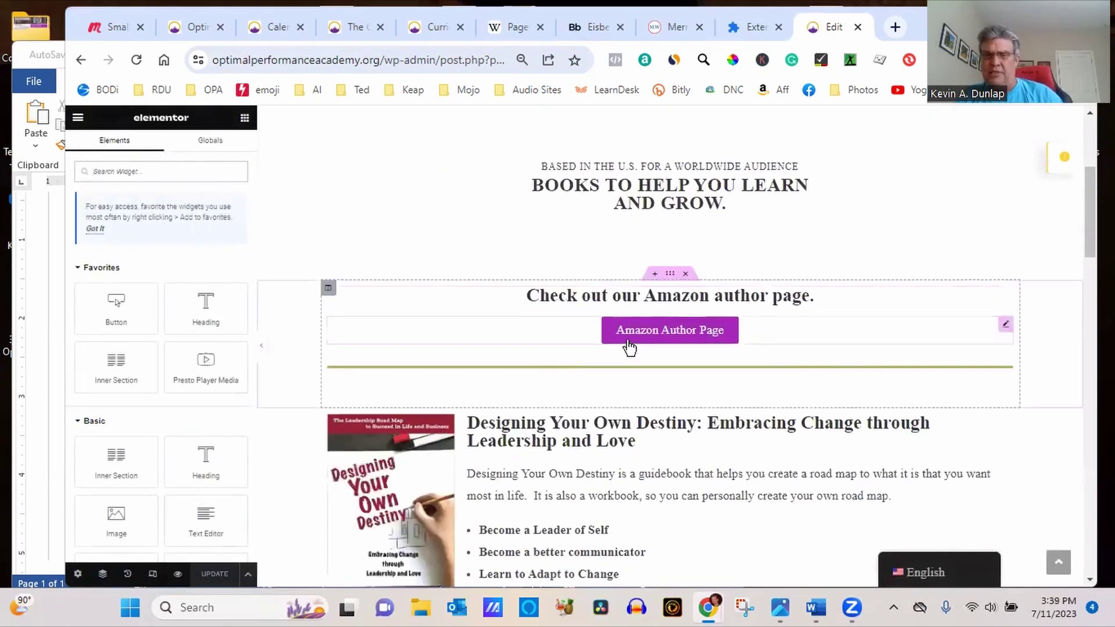
pyautogui.click(672, 347)
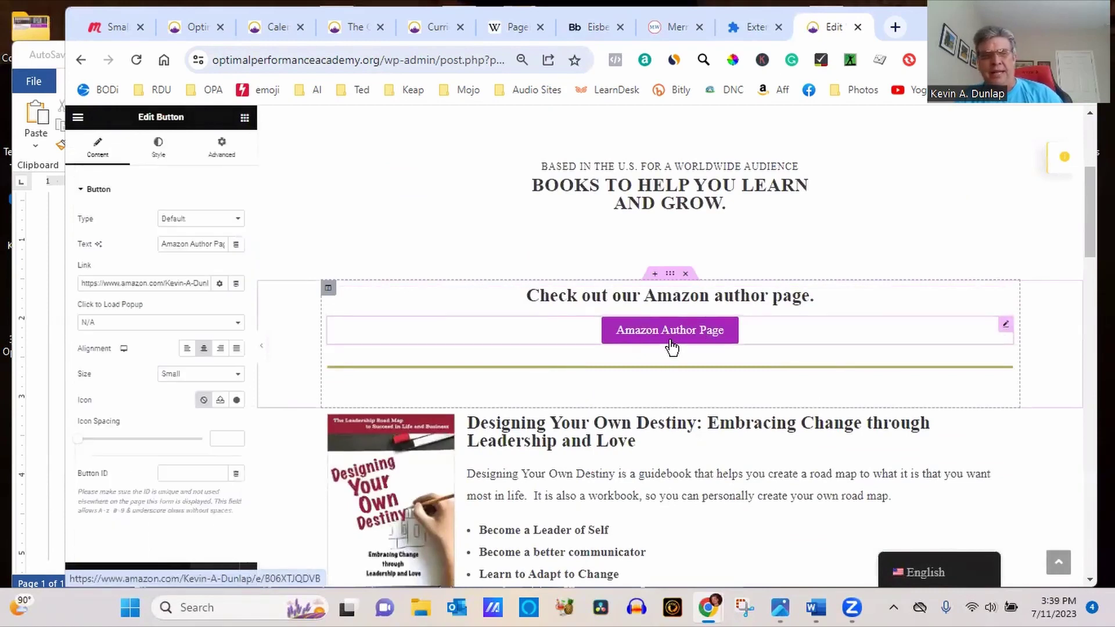
pyautogui.moveTo(193, 278); pyautogui.dragTo(66, 289)
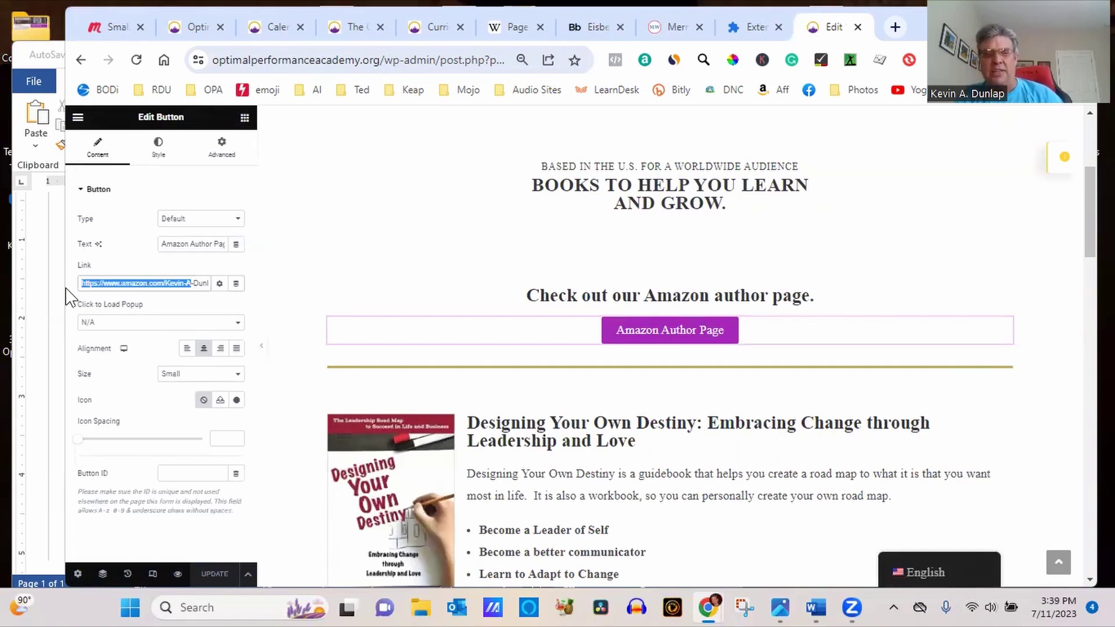
pyautogui.click(219, 284)
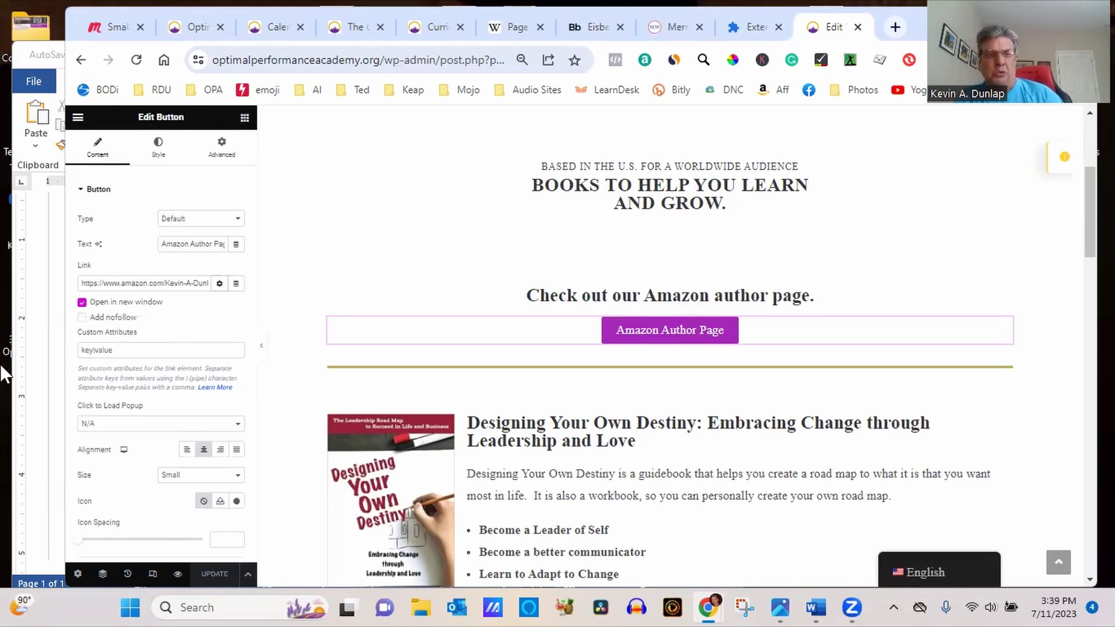
# Step: Switch to Word and add the lines "Nofollow" and "Do Follow" below the bulleted list
pyautogui.click(26, 363)
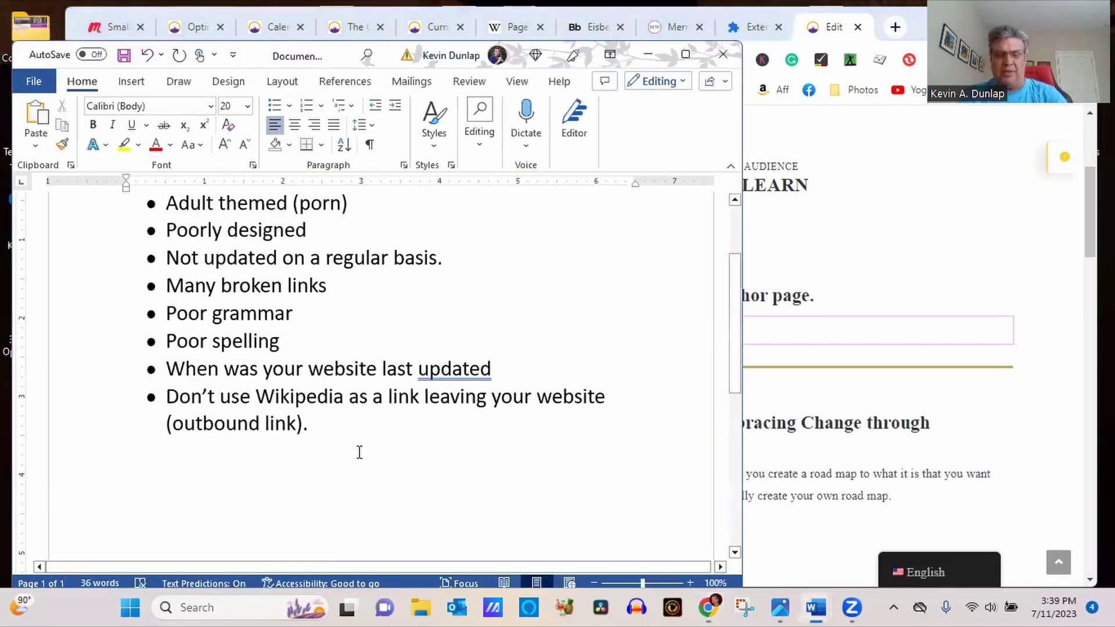
pyautogui.write('NoD')
pyautogui.press('BackSpace')
pyautogui.write('d')
pyautogui.press('BackSpace')
pyautogui.write('folloq')
pyautogui.press('Return')
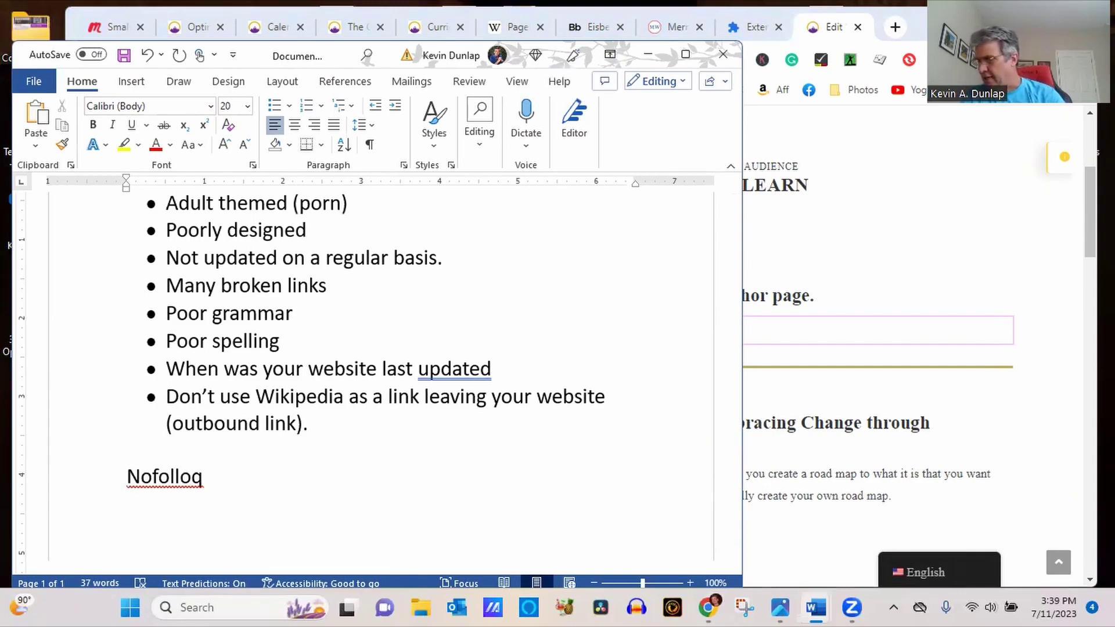
pyautogui.write('Do Follow')
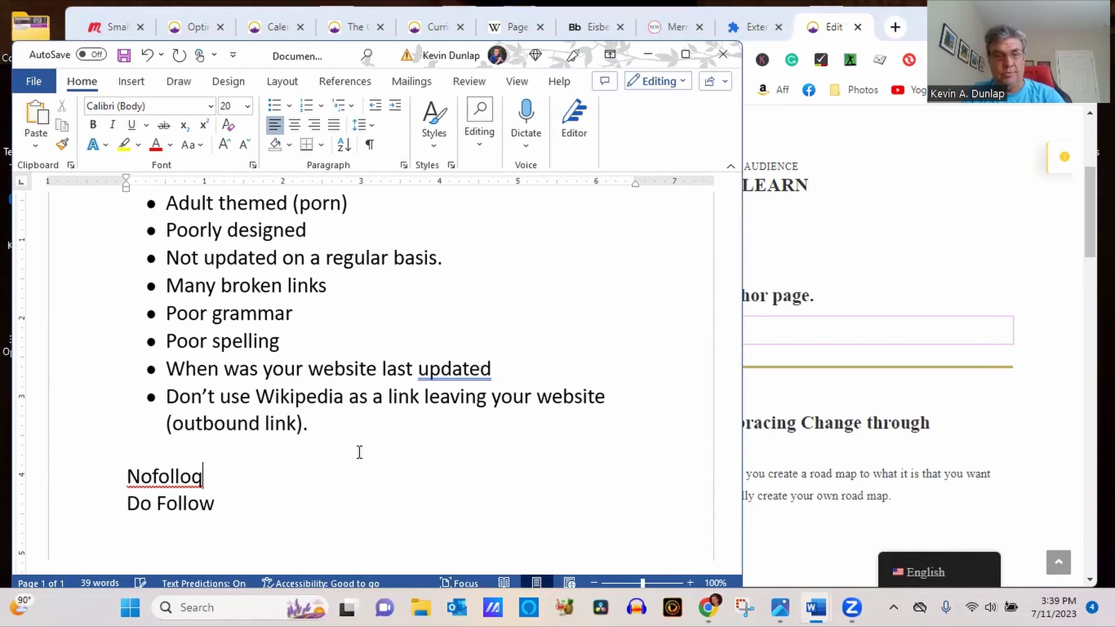
pyautogui.hotkey('shift', 'Left')
pyautogui.write('w')
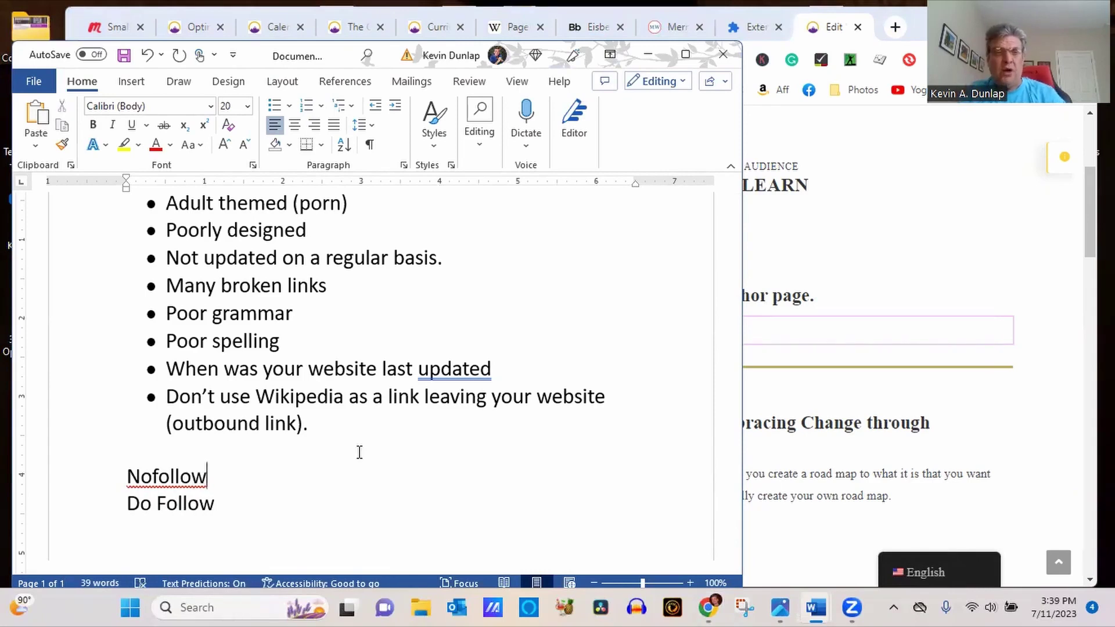
# Step: Go back to Elementor, try the Add nofollow option for the Amazon Author Page button's link, and highlight its label
pyautogui.click(39, 341)
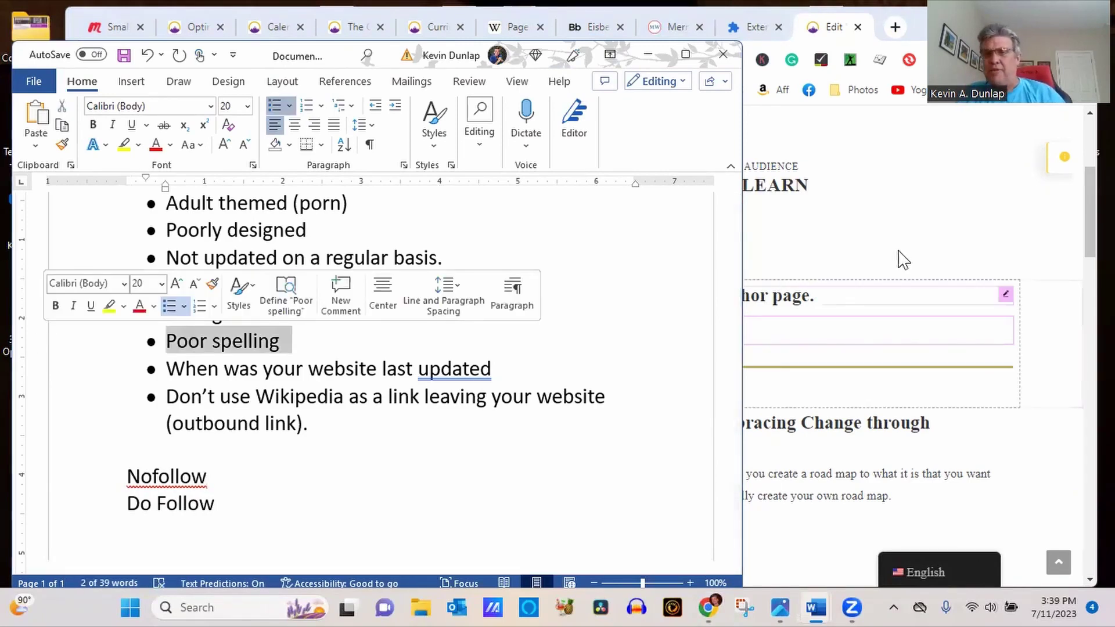
pyautogui.click(901, 259)
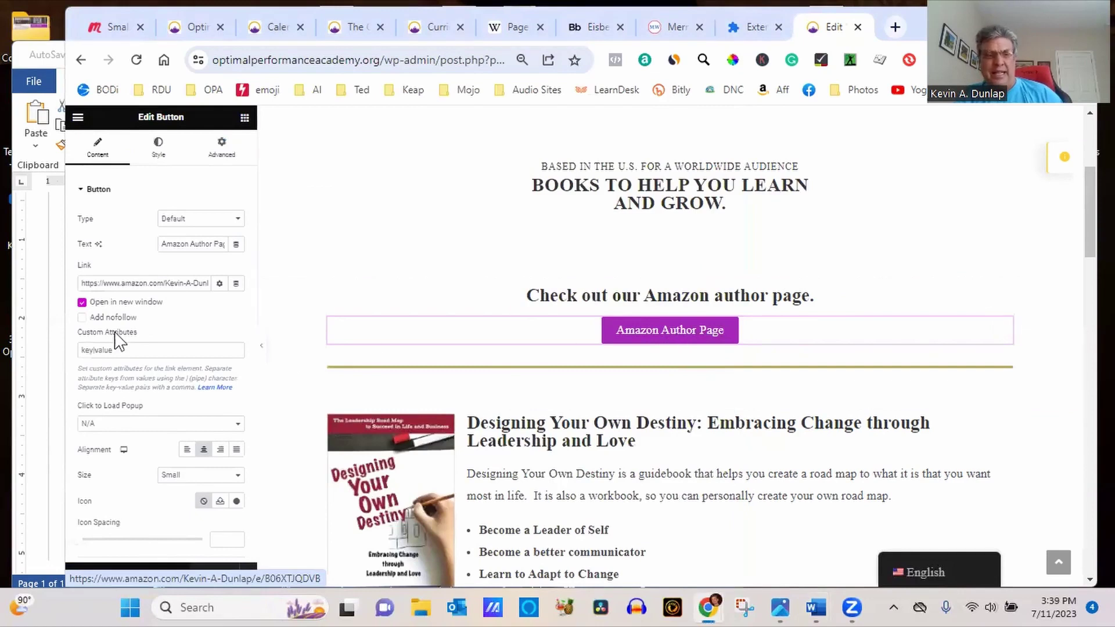
pyautogui.click(82, 318)
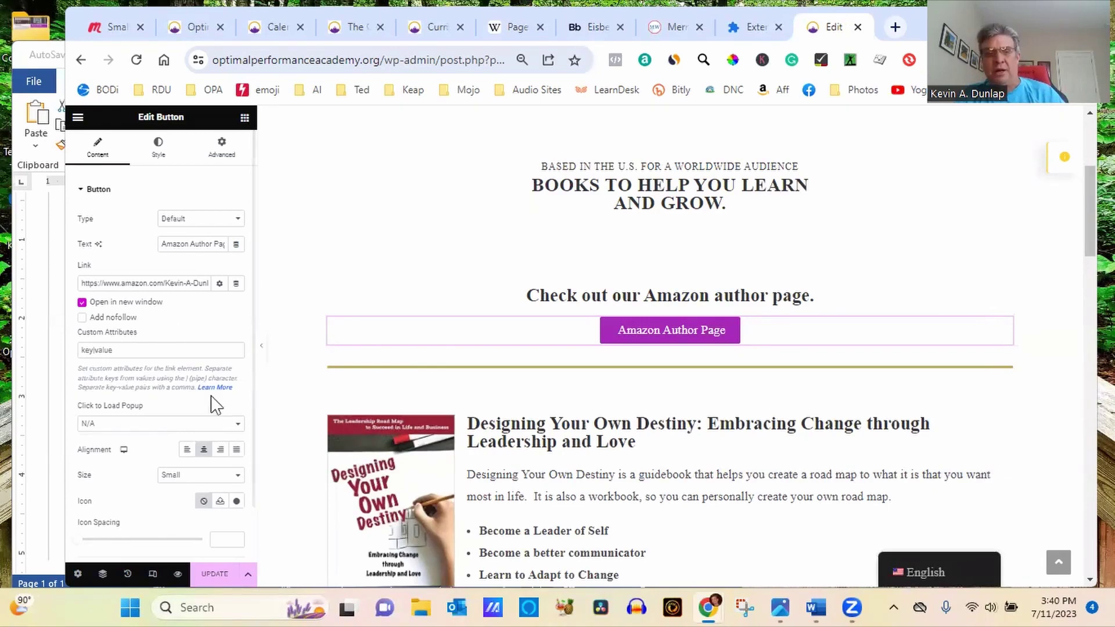
pyautogui.moveTo(142, 322); pyautogui.dragTo(103, 326)
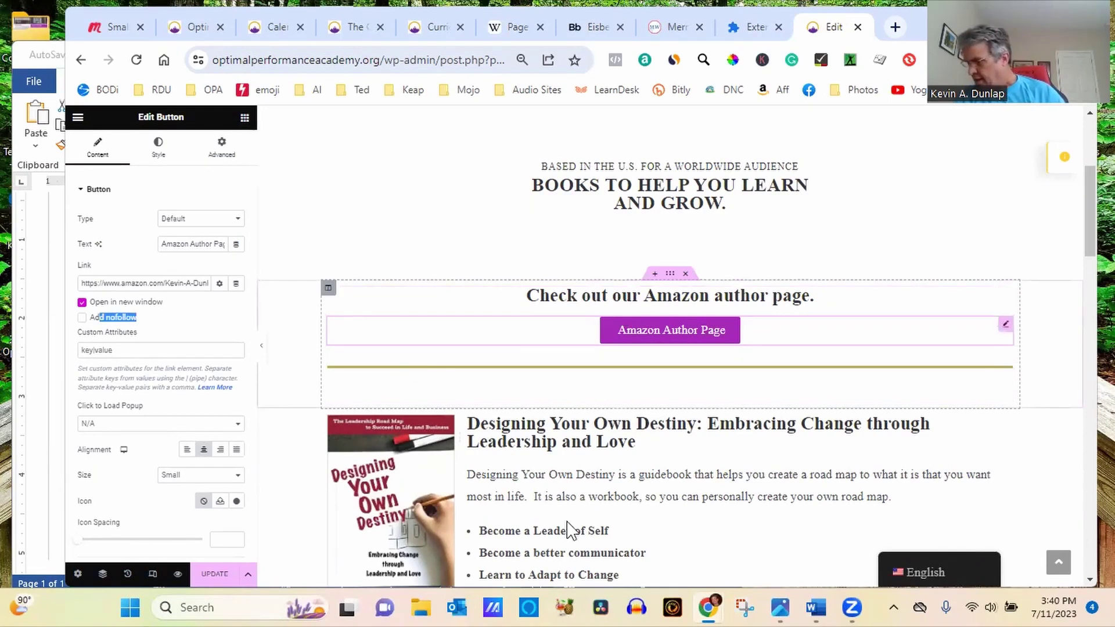
# Step: Switch to Word and add blank lines below "Do Follow" until the text cursor is on a second page
pyautogui.click(45, 530)
pyautogui.click(256, 504)
pyautogui.press('Return')
pyautogui.press('Return')
pyautogui.press('Return')
pyautogui.press('Return')
pyautogui.press('Return')
pyautogui.press('Return')
pyautogui.press('Return')
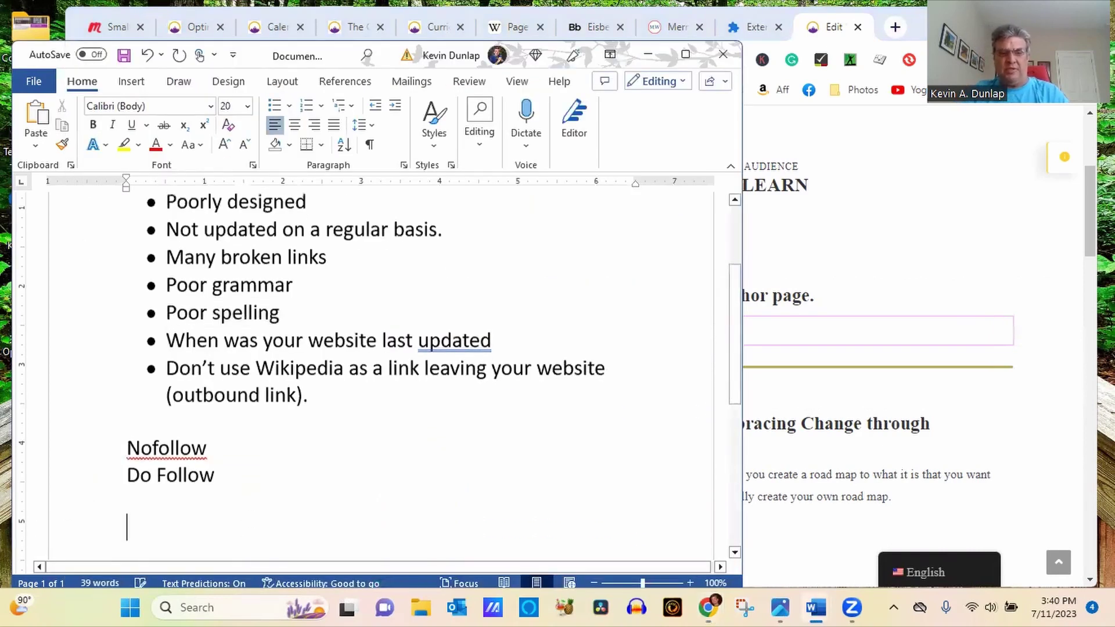
pyautogui.press('Return')
pyautogui.press('Return')
pyautogui.press('Return')
pyautogui.press('Return')
pyautogui.press('Return')
pyautogui.press('Return')
pyautogui.press('Return')
pyautogui.press('Return')
pyautogui.press('Return')
pyautogui.press('Return')
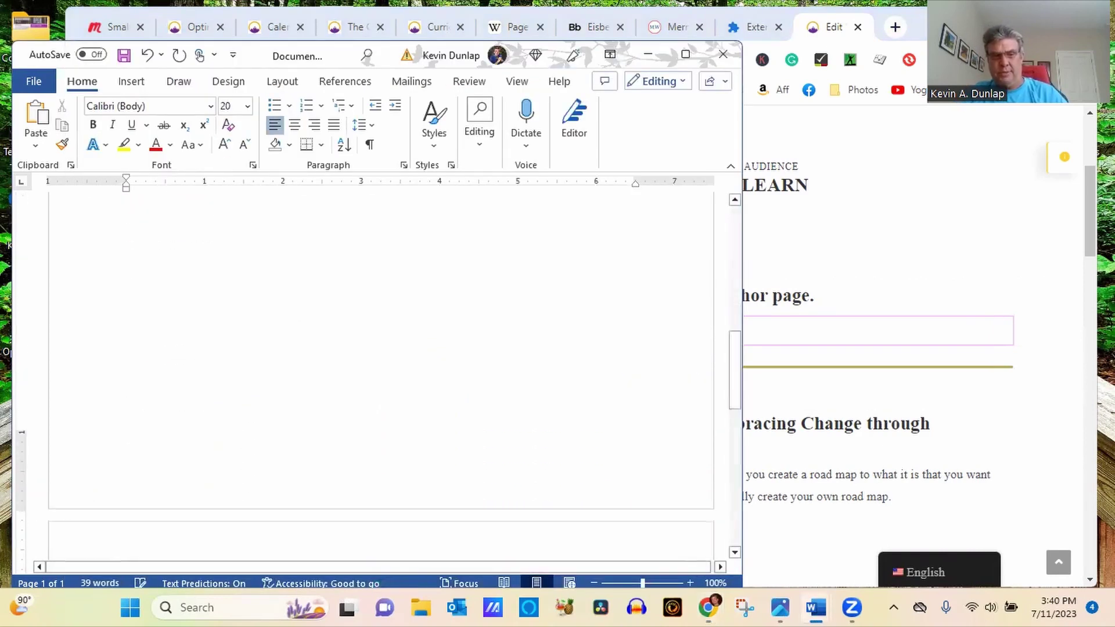
# Step: Write the heading "Ways to increase SEO – Search Engine Optimization" on the second page and correct the spelling of its last word
pyautogui.write('W')
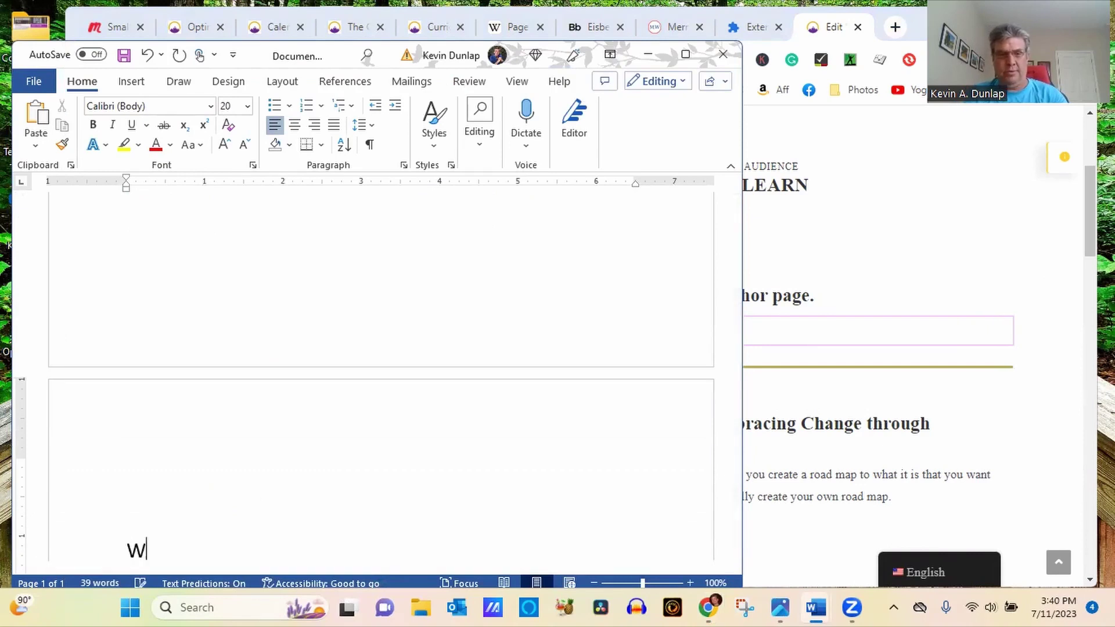
pyautogui.write('ays to increase')
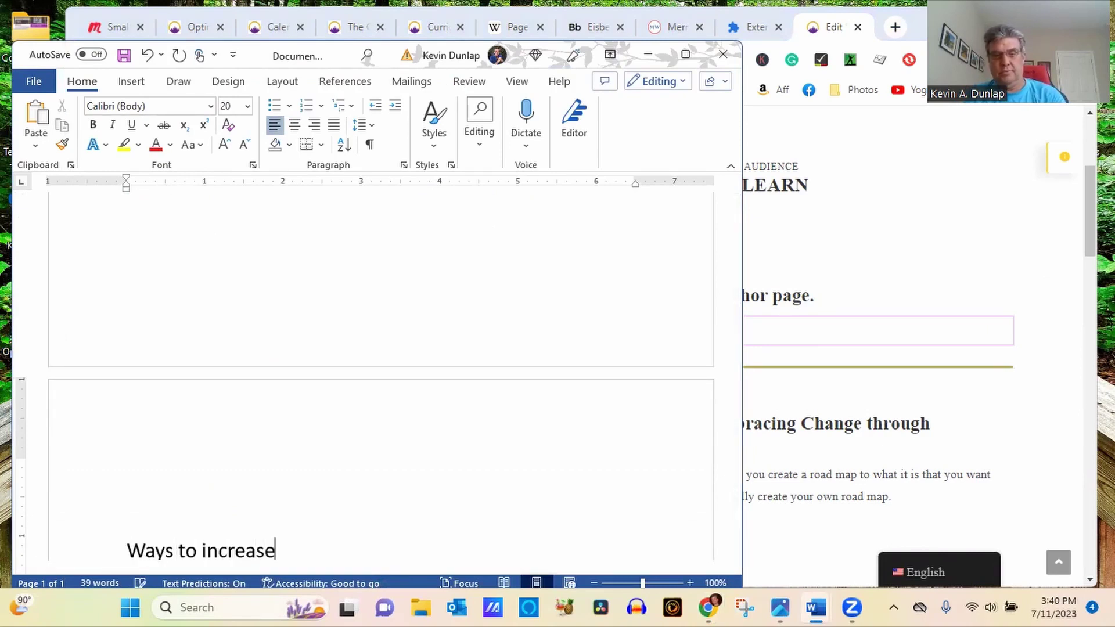
pyautogui.write(' SEO')
pyautogui.press('Return')
pyautogui.press('Return')
pyautogui.press('Return')
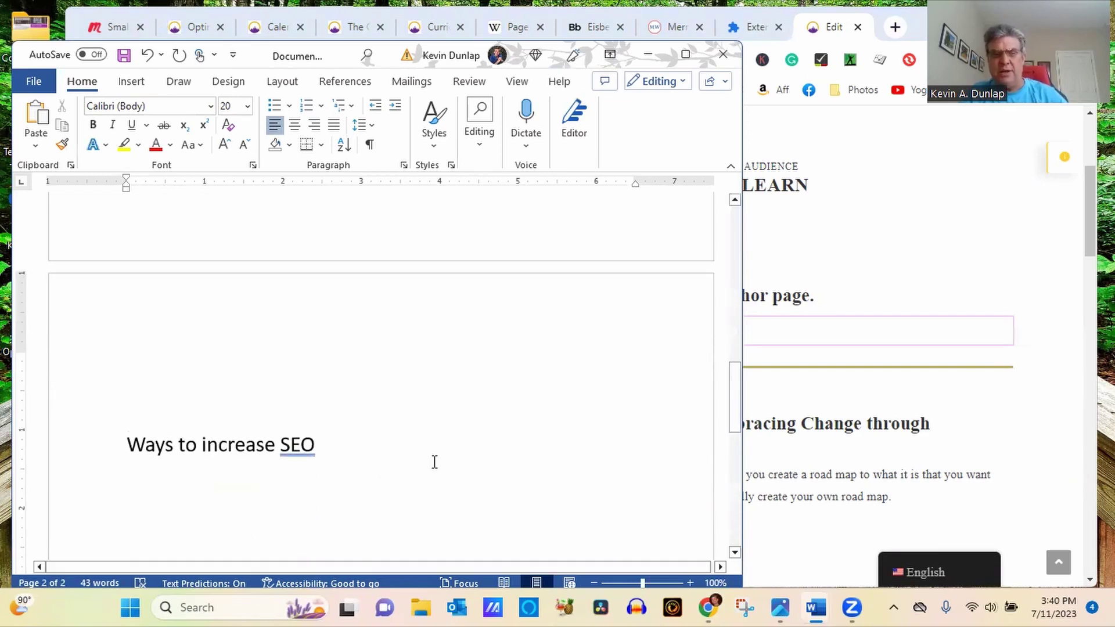
pyautogui.write('- Searc')
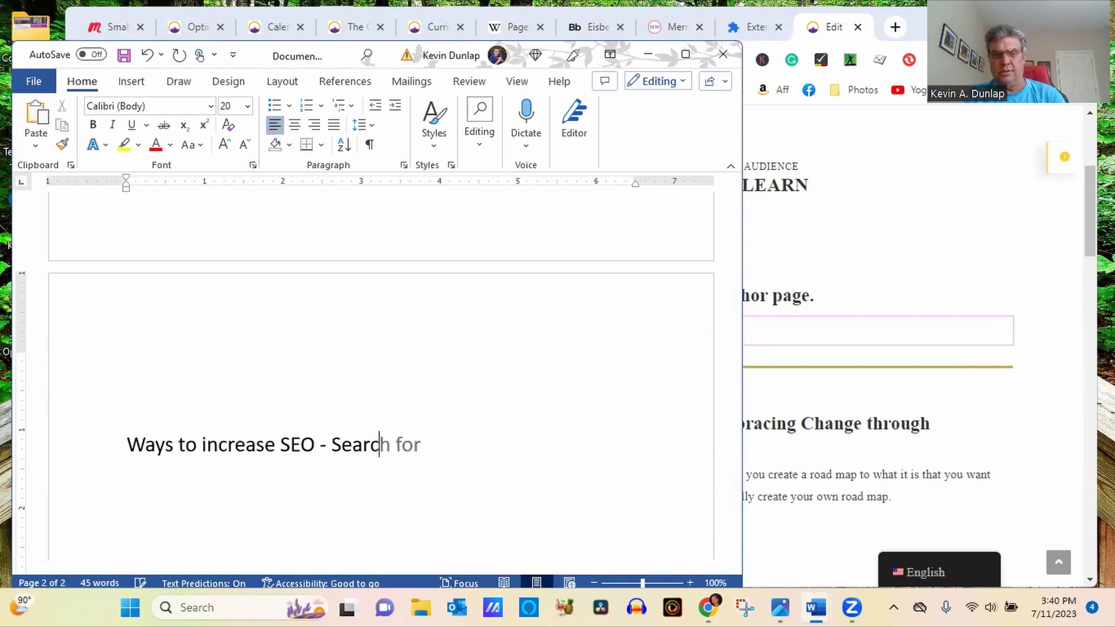
pyautogui.write('h Engine ')
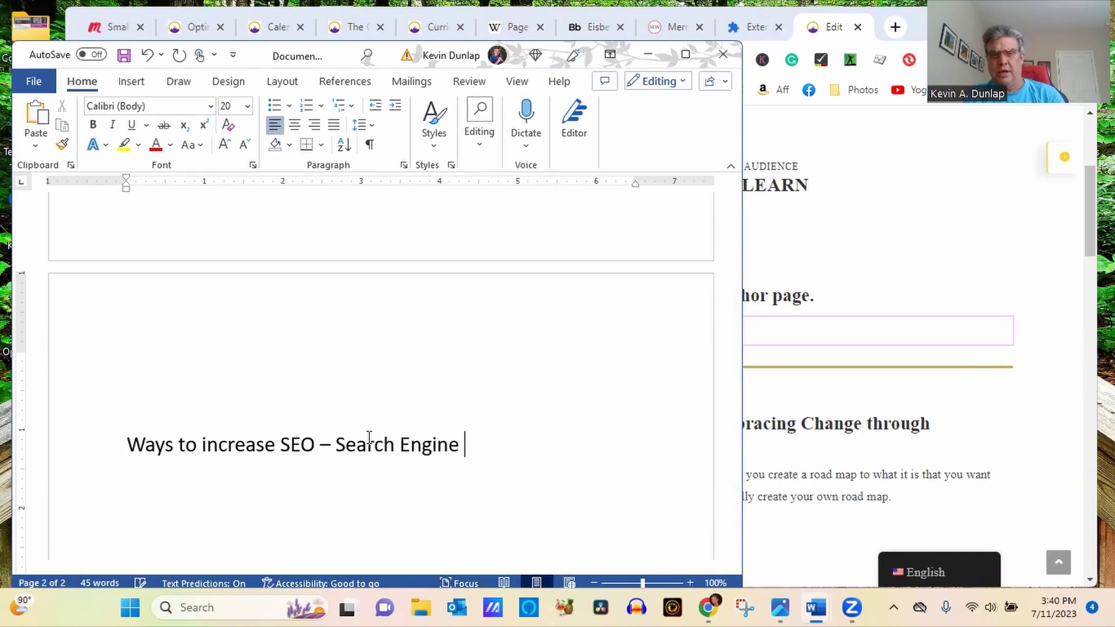
pyautogui.write('Optimazation')
pyautogui.press('Return')
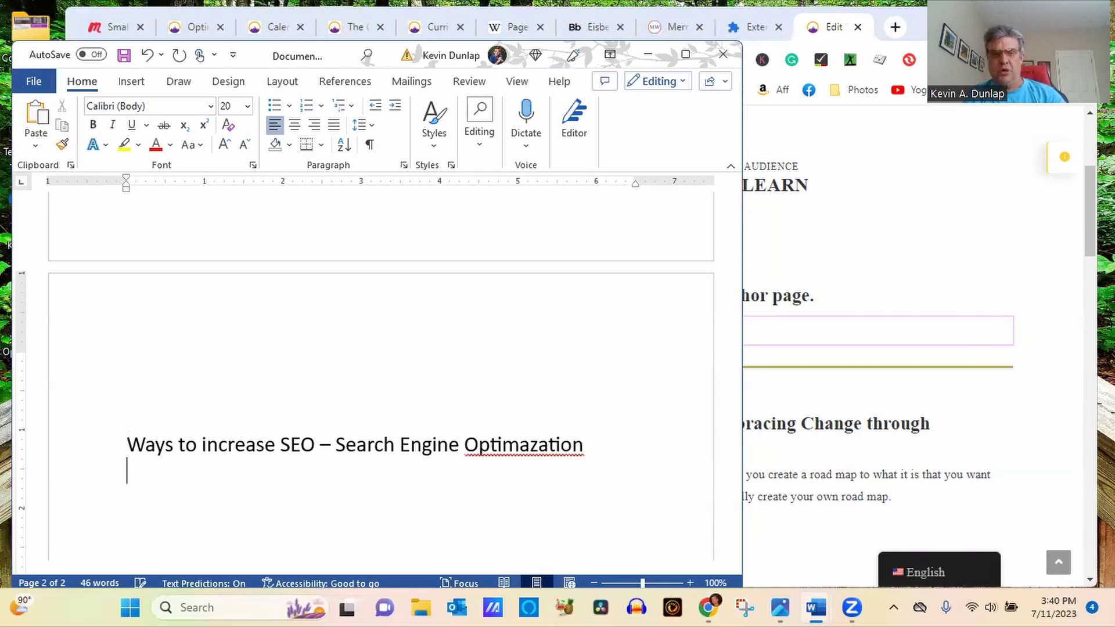
pyautogui.rightClick(558, 450)
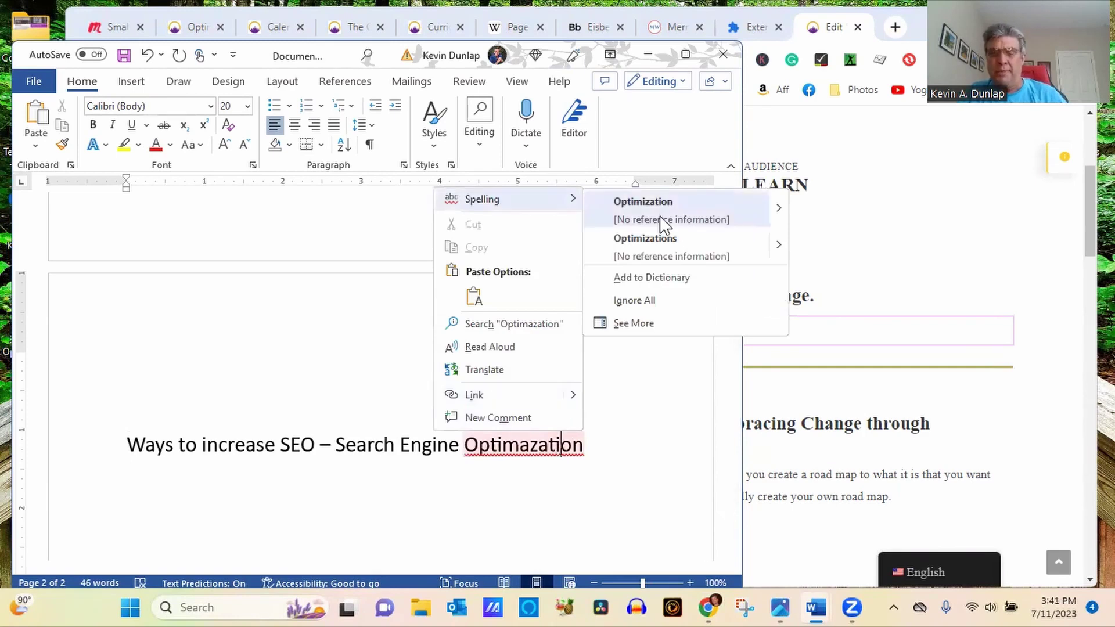
pyautogui.click(662, 222)
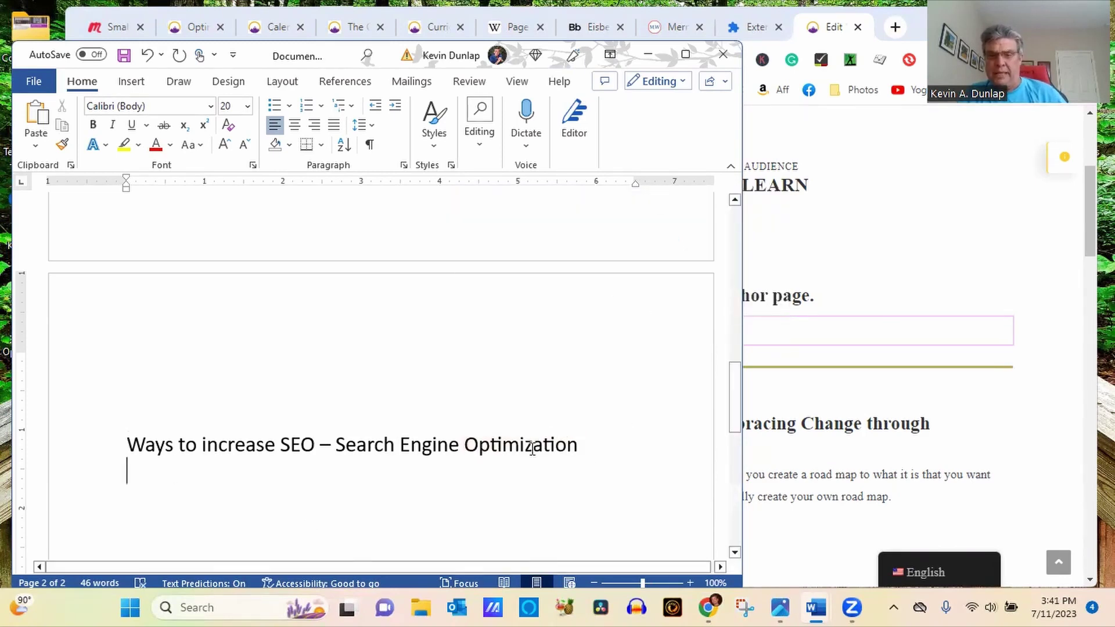
# Step: Highlight the words "Search Engine" and "Optimization" in the heading to point them out
pyautogui.moveTo(458, 443); pyautogui.dragTo(359, 449)
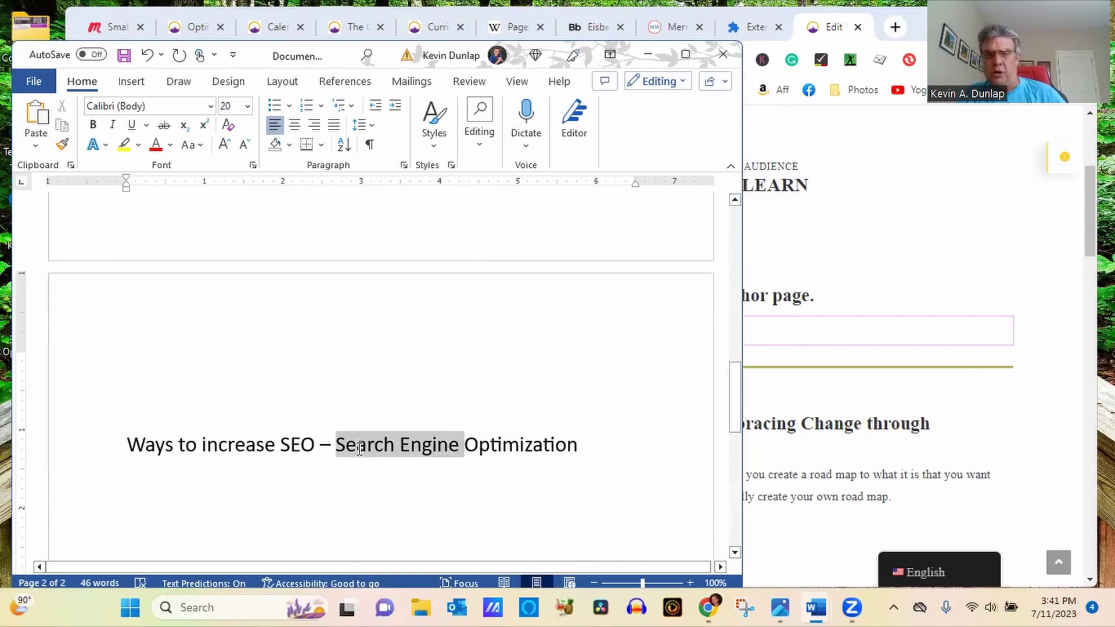
pyautogui.moveTo(594, 455); pyautogui.dragTo(520, 467)
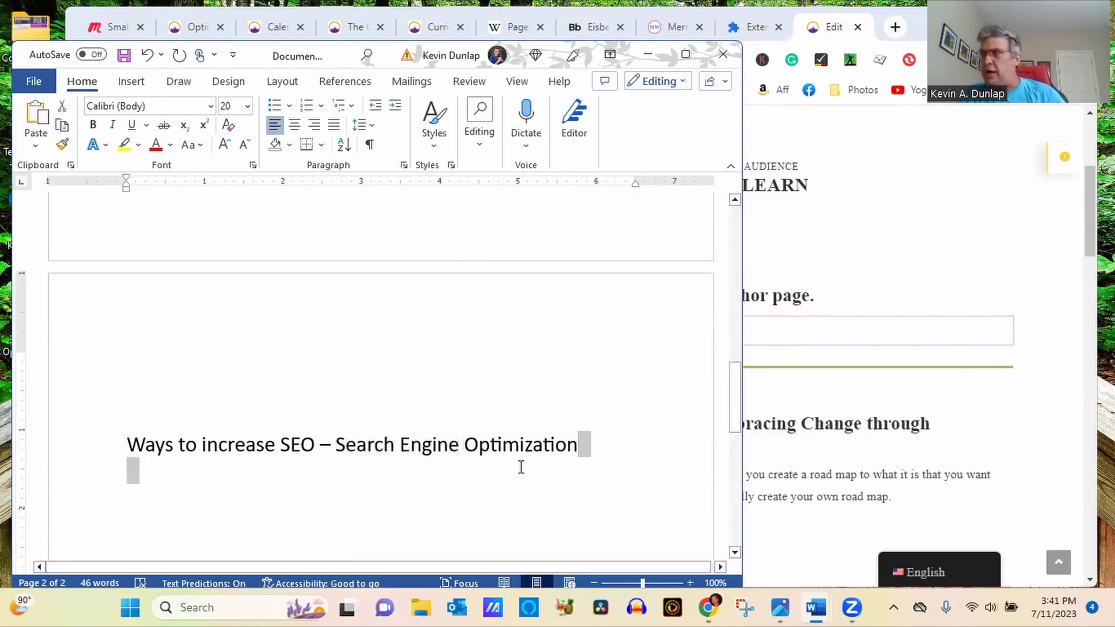
pyautogui.doubleClick(473, 452)
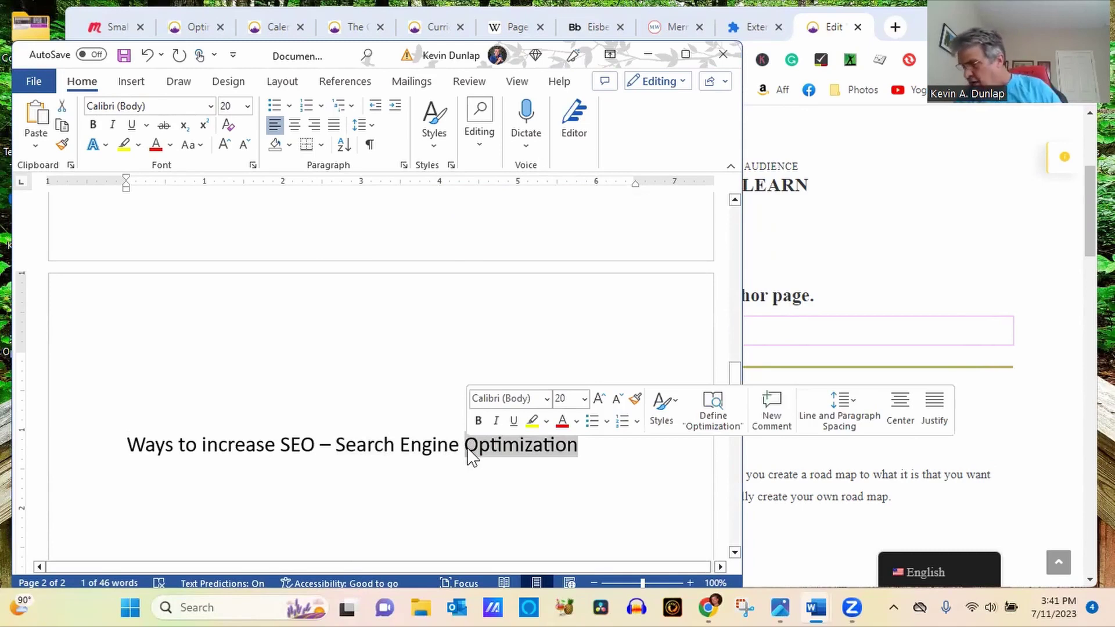
# Step: Switch to Chrome and exit the Elementor editor to the WordPress dashboard without saving the page changes
pyautogui.click(906, 226)
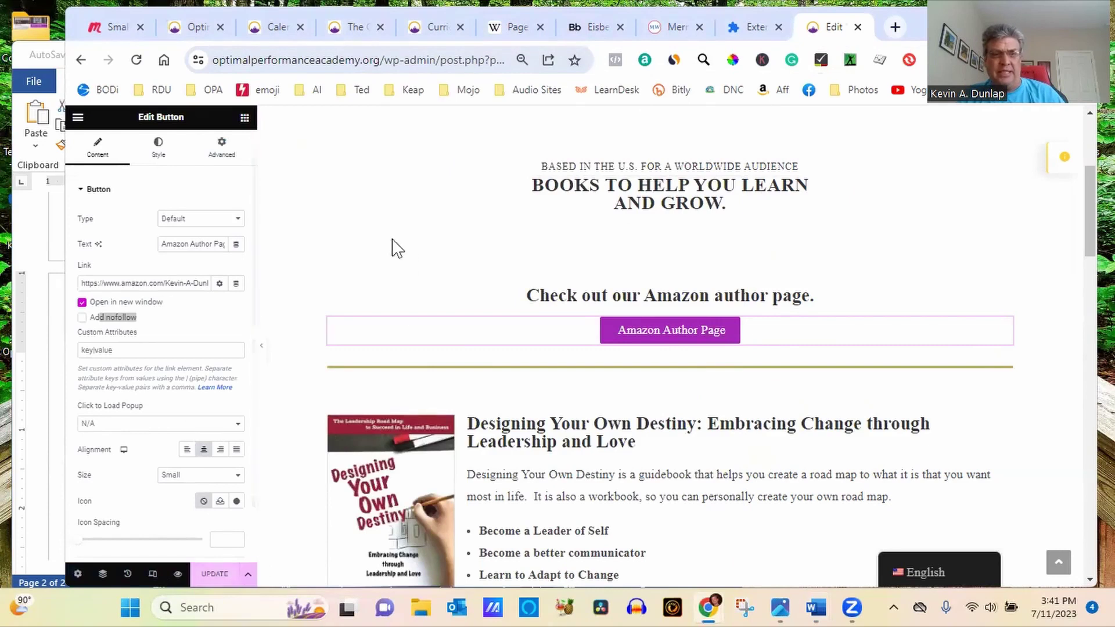
pyautogui.click(76, 119)
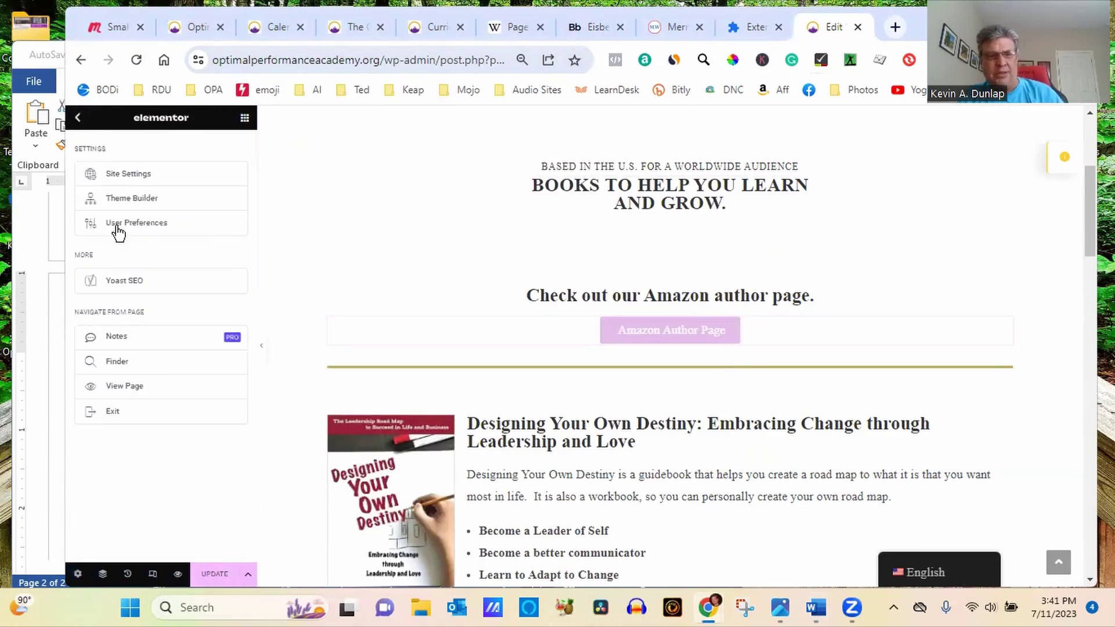
pyautogui.click(120, 416)
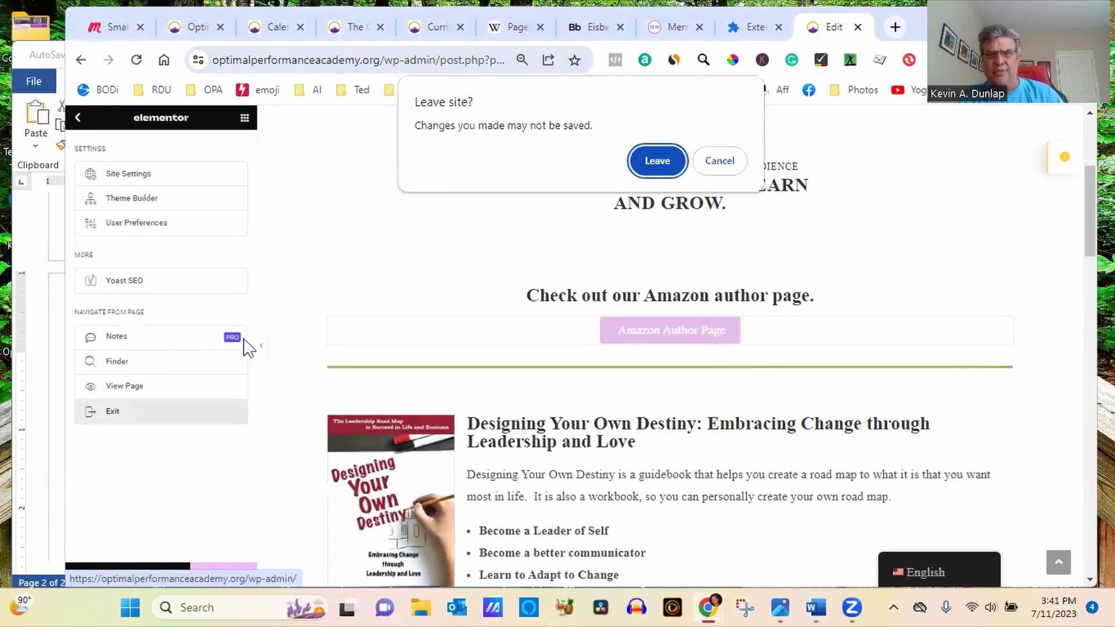
pyautogui.click(667, 169)
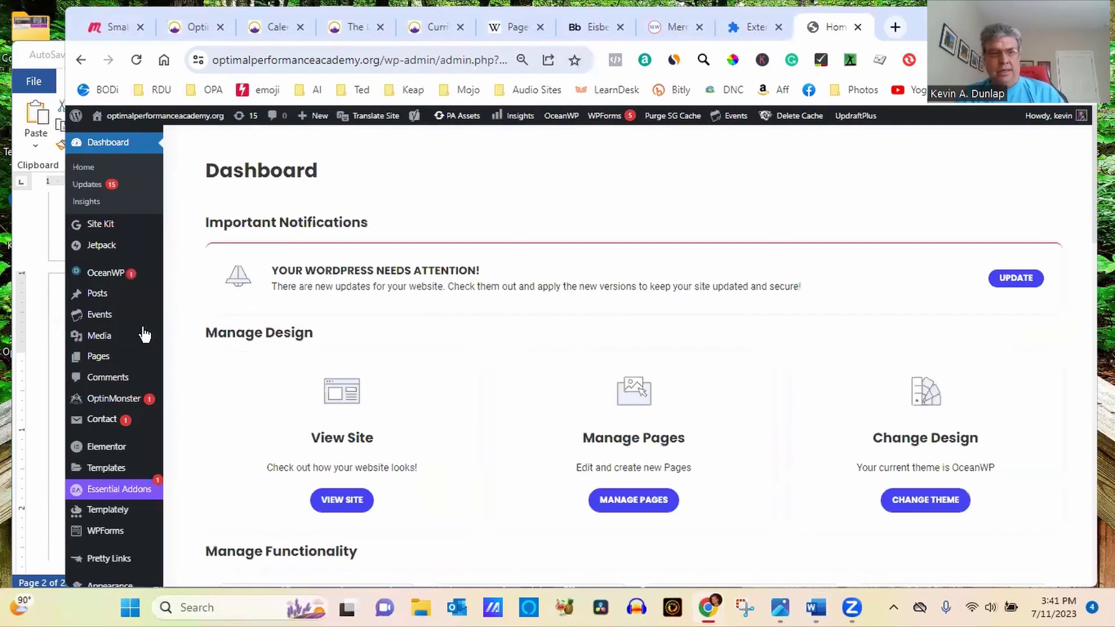
# Step: Open the site's blog posts and edit "The Power of Backlinks to Your Website" in the classic editor
pyautogui.moveTo(108, 300)
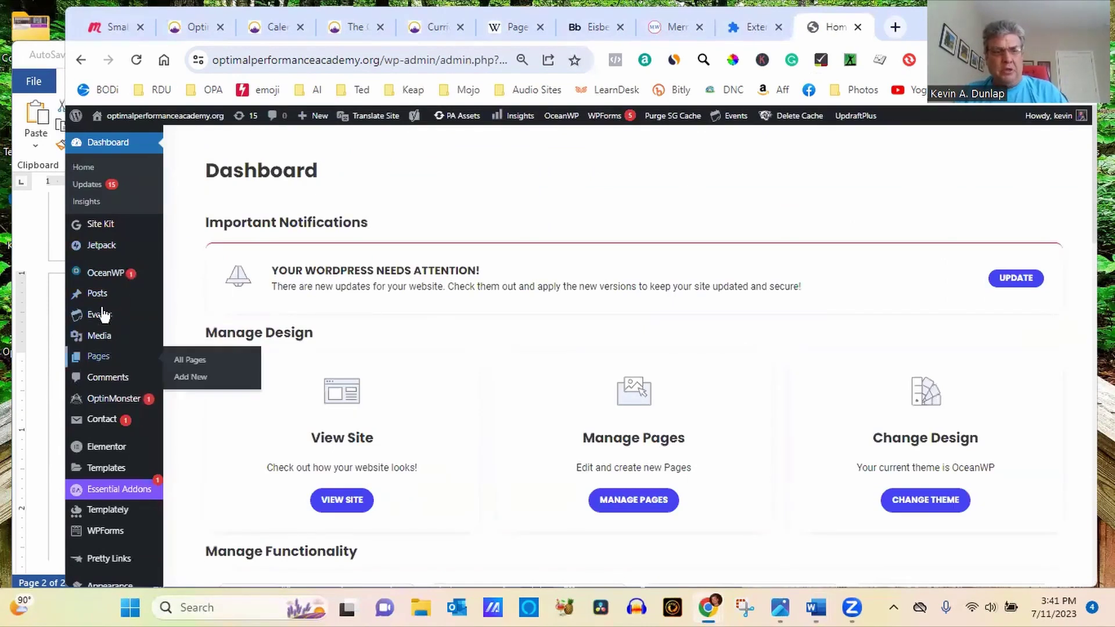
pyautogui.click(98, 296)
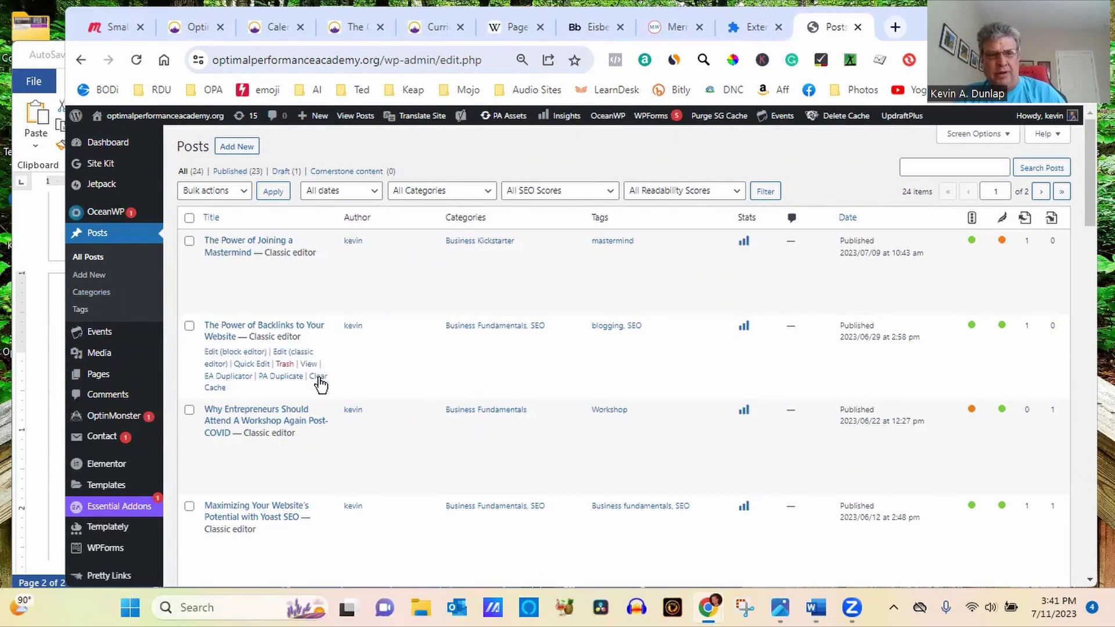
pyautogui.click(318, 377)
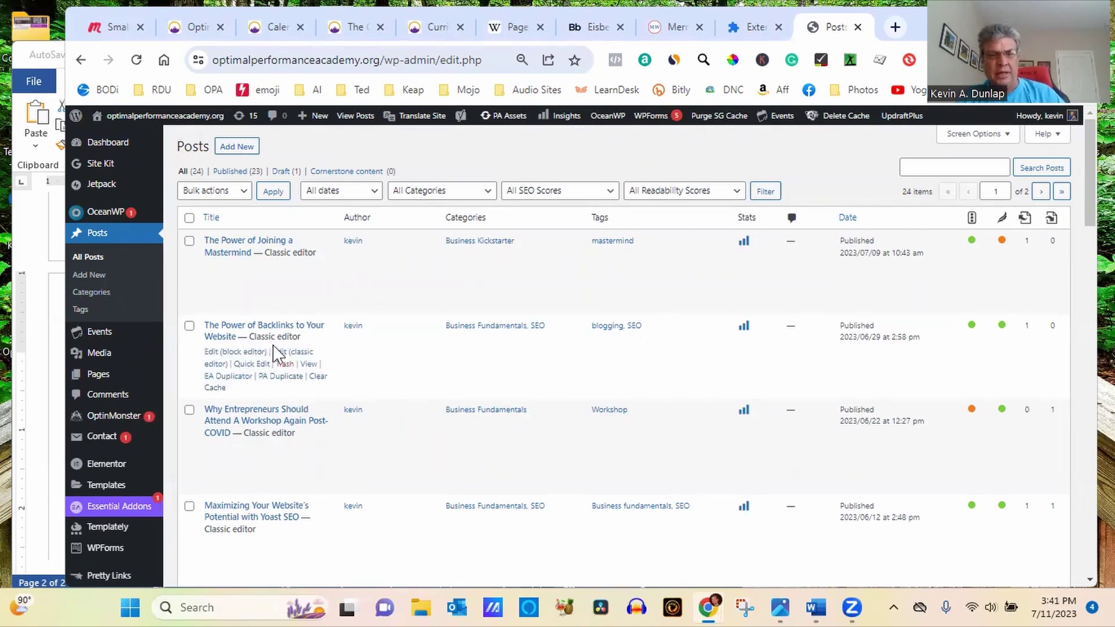
pyautogui.click(299, 358)
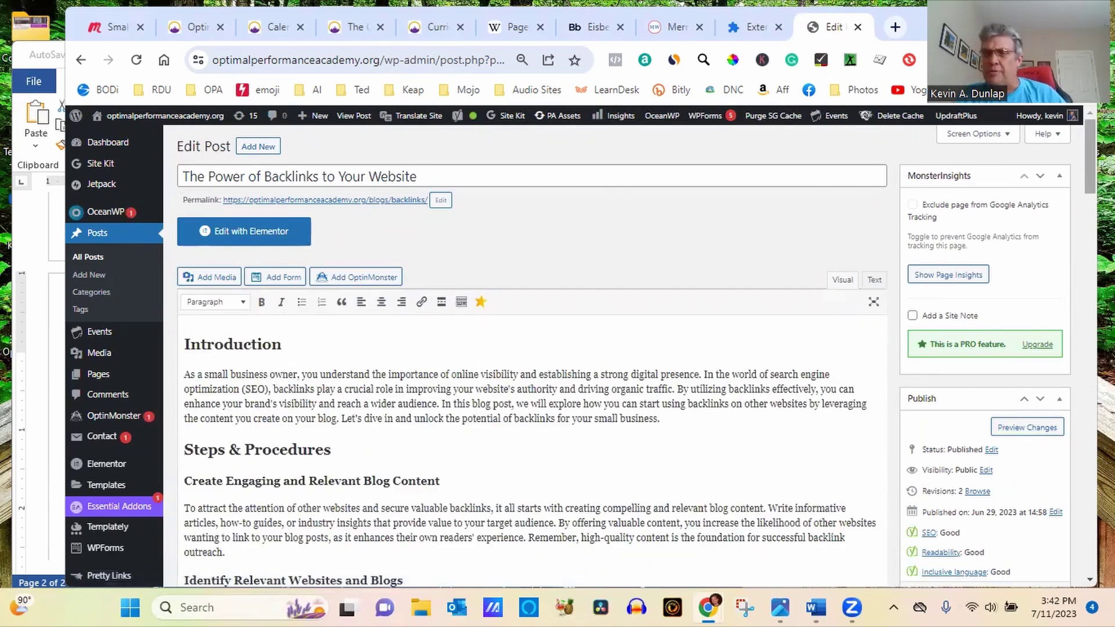
# Step: Read through the backlinks post and highlight its list of article submission site links
pyautogui.scroll(-2, 532, 356)
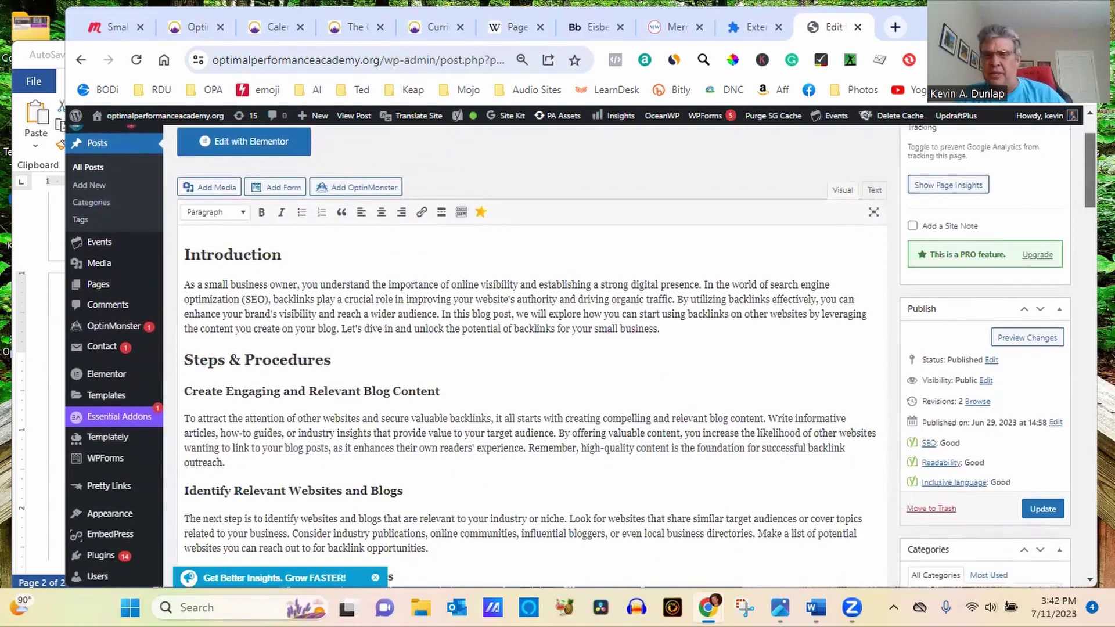
pyautogui.scroll(-1, 532, 356)
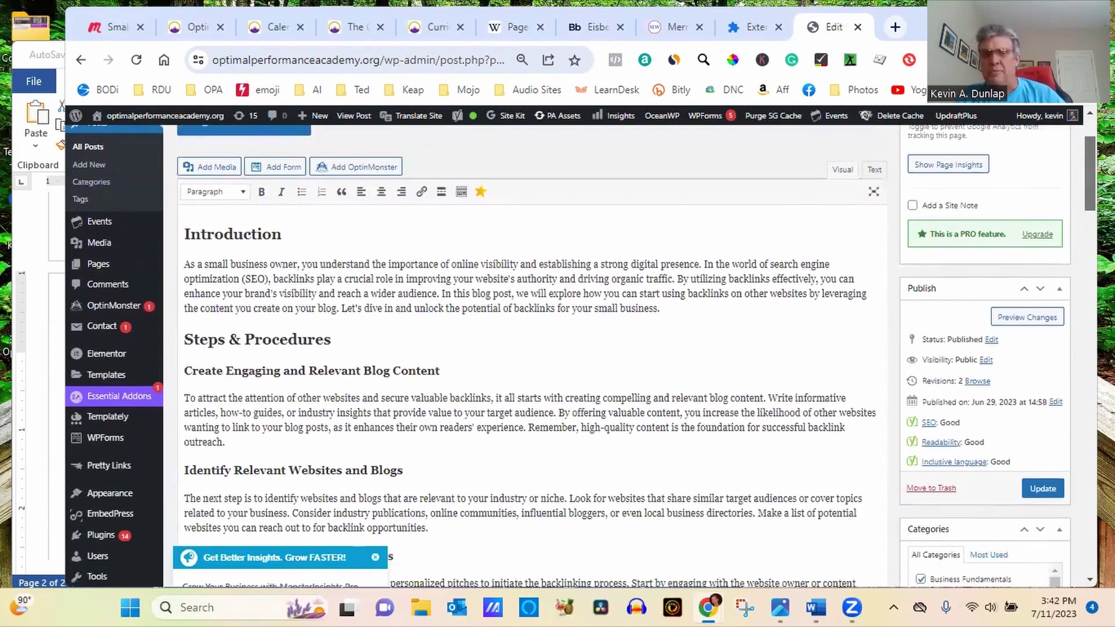
pyautogui.scroll(-2, 740, 370)
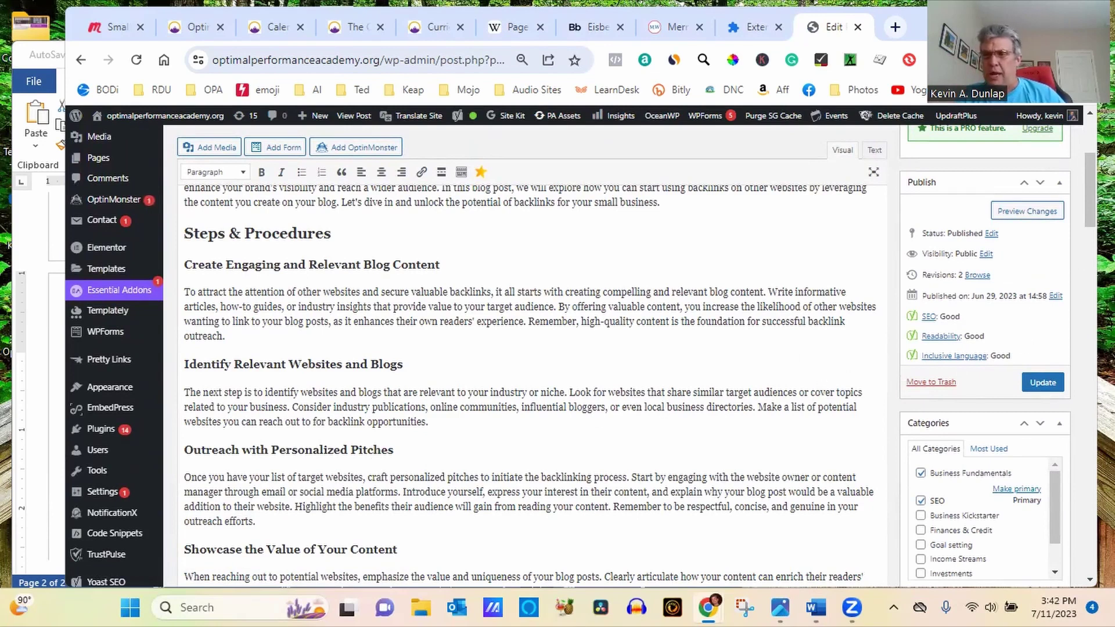
pyautogui.scroll(-5, 580, 354)
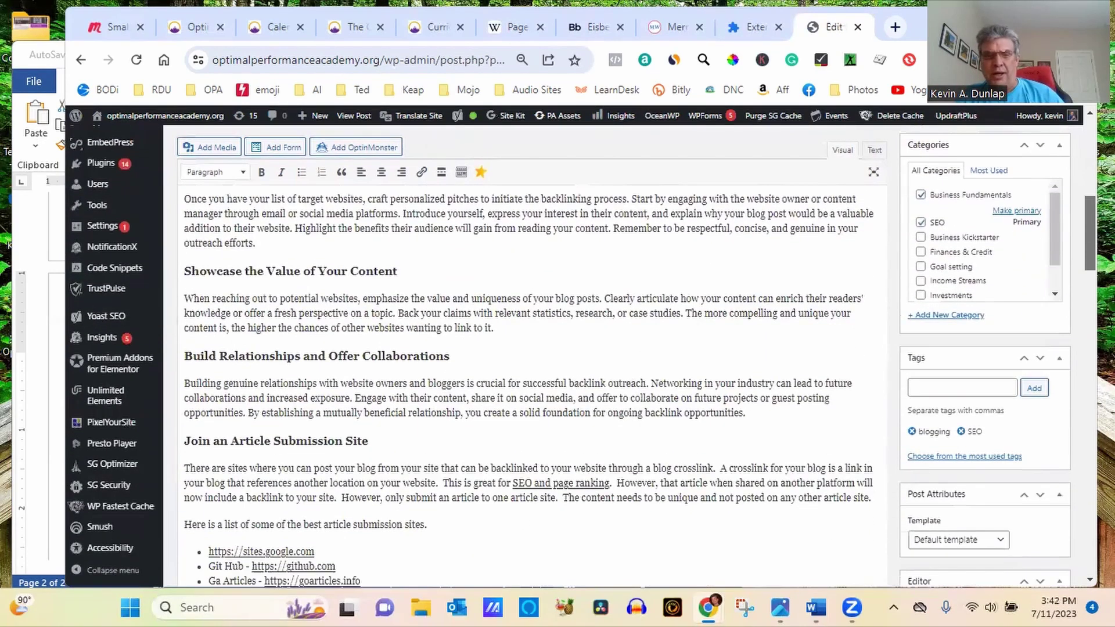
pyautogui.scroll(-5, 667, 286)
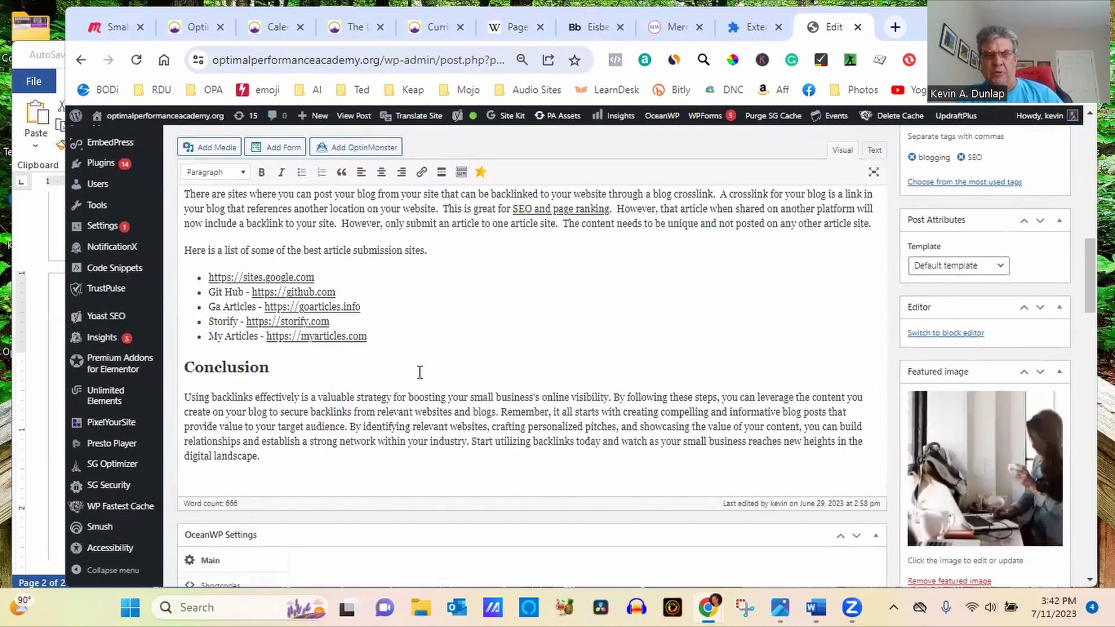
pyautogui.moveTo(368, 337); pyautogui.dragTo(216, 283)
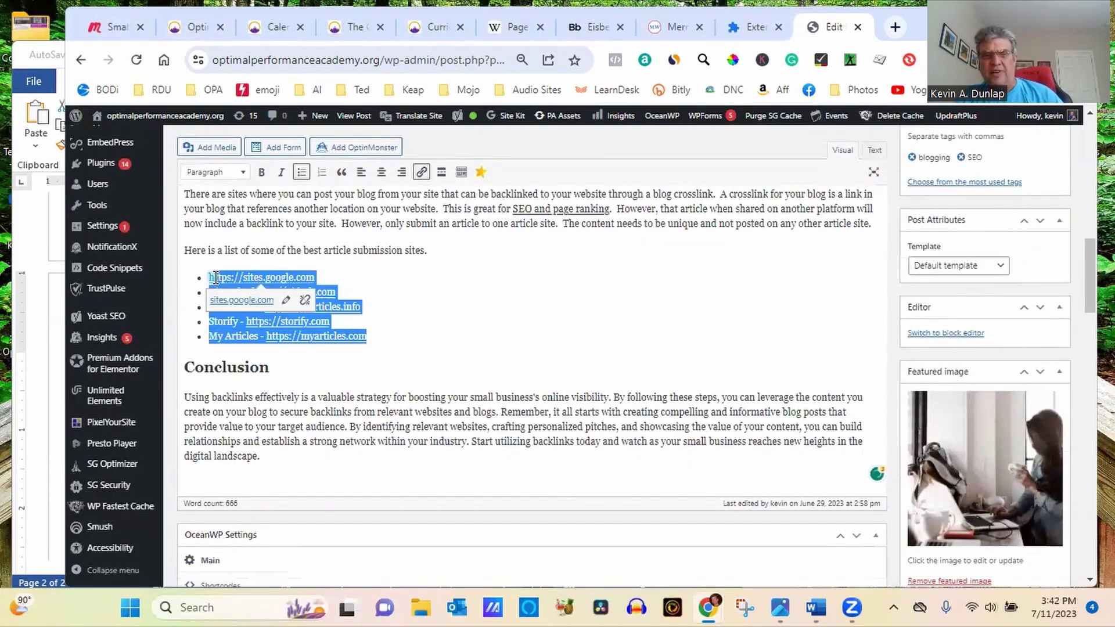
pyautogui.click(457, 312)
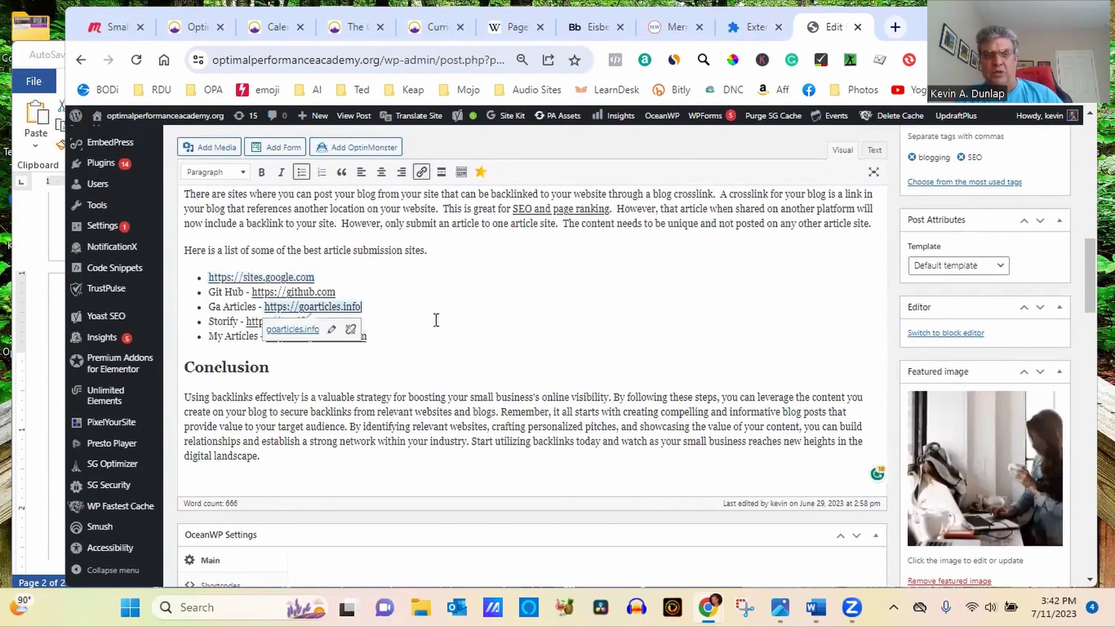
pyautogui.click(508, 314)
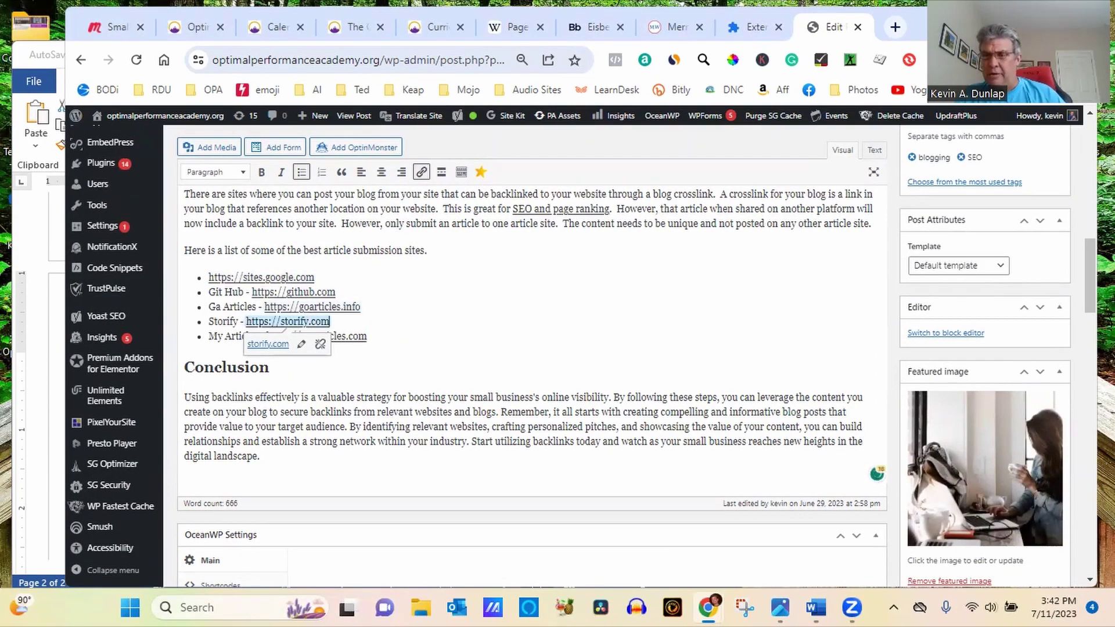
# Step: Show the target of the "SEO and page ranking" crosslink and return to the post's introduction
pyautogui.scroll(2, 1090, 273)
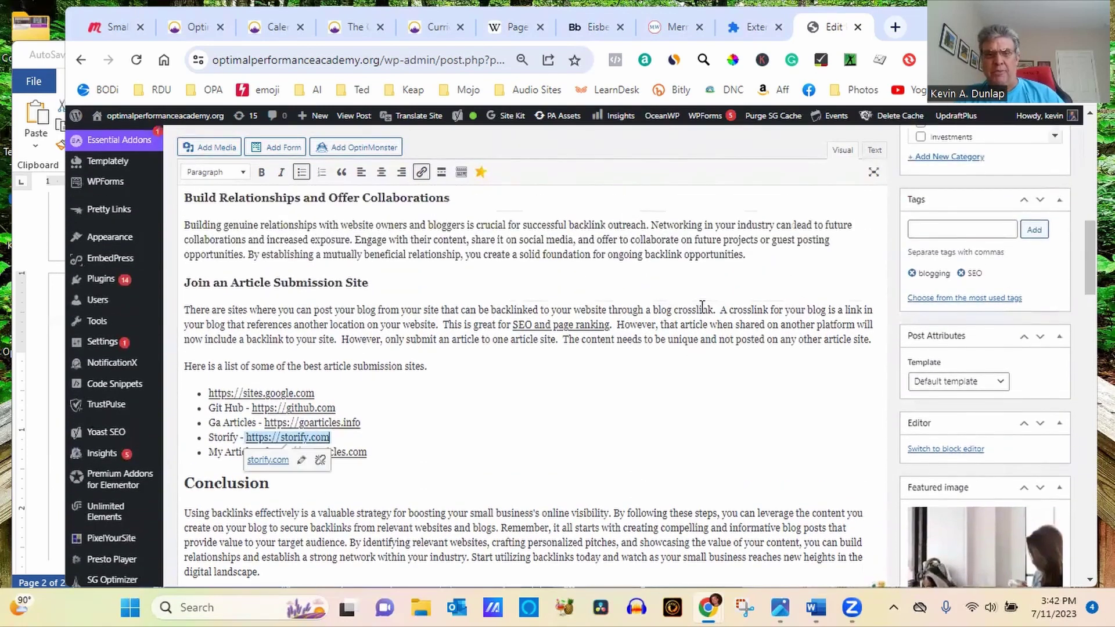
pyautogui.click(579, 330)
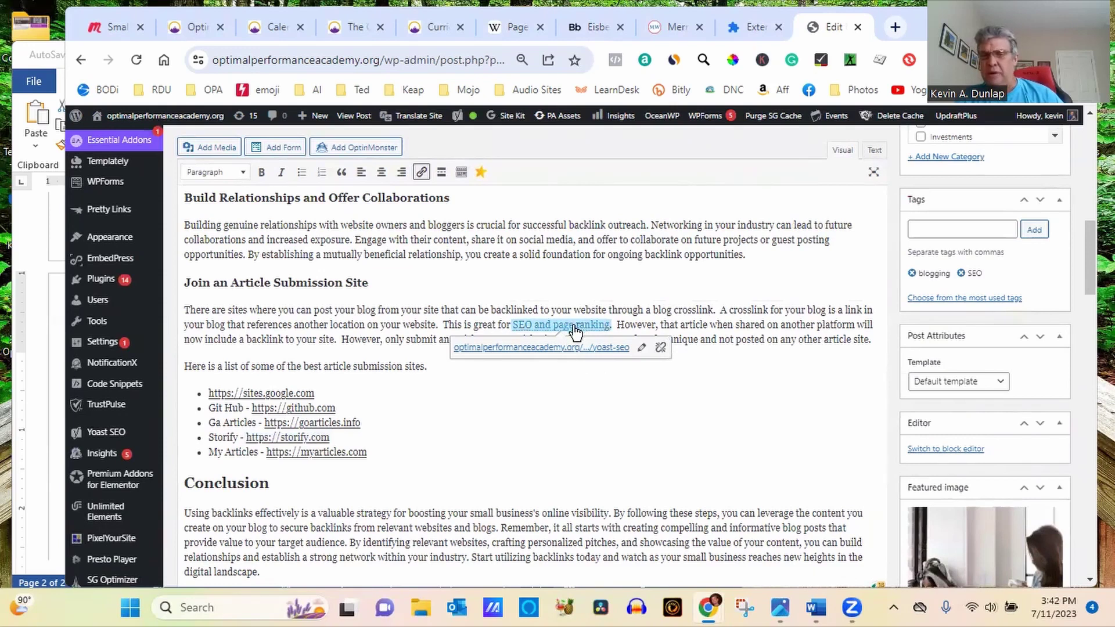
pyautogui.click(735, 322)
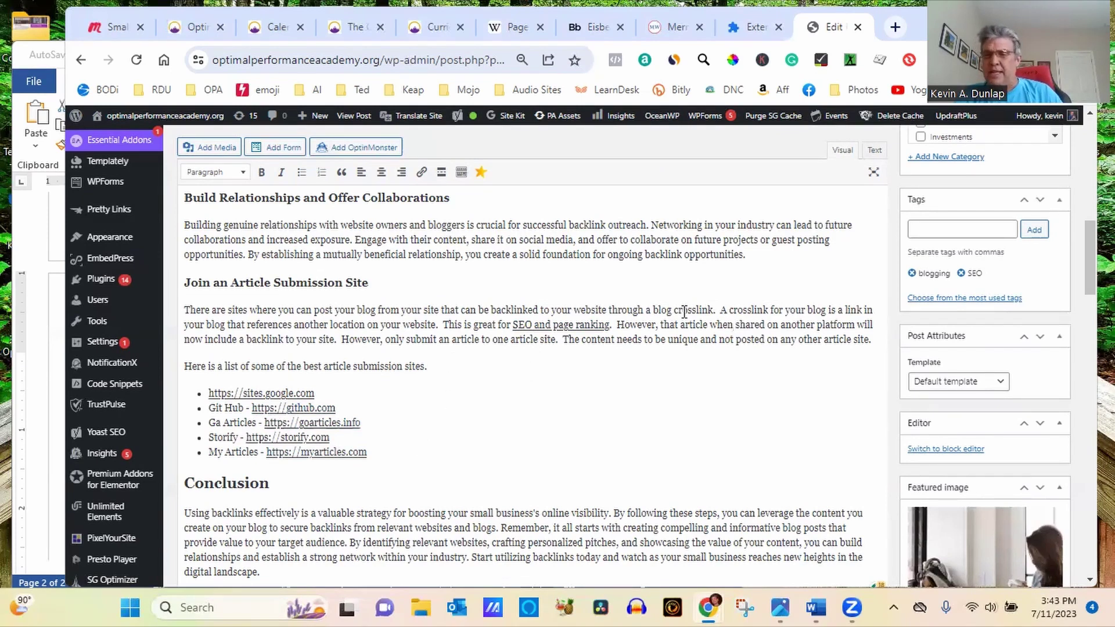
pyautogui.moveTo(1090, 257); pyautogui.dragTo(1090, 183)
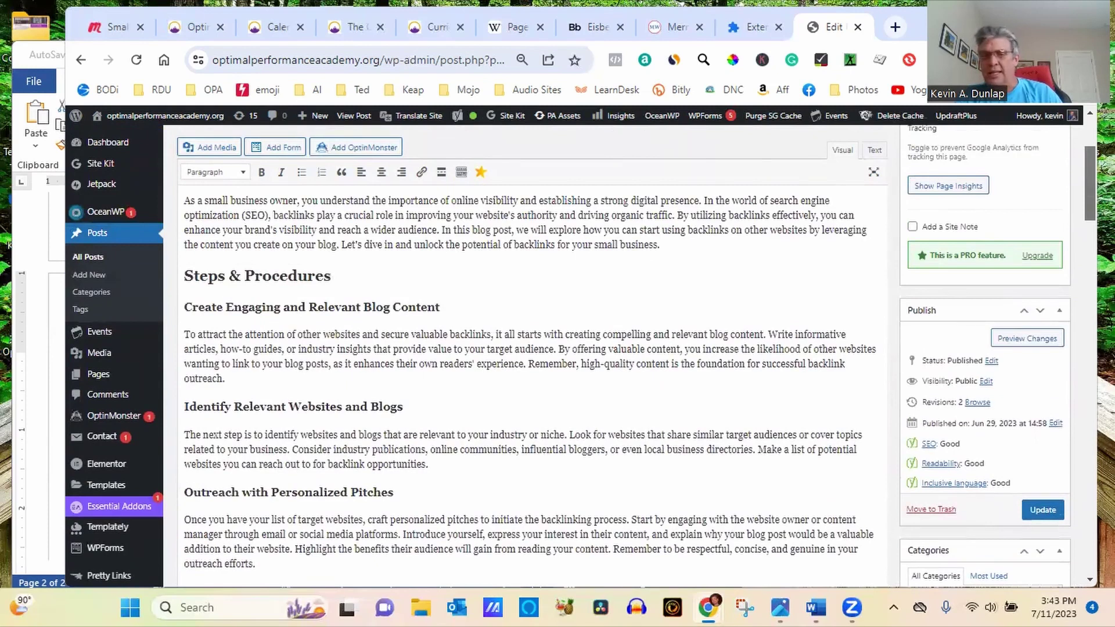
pyautogui.moveTo(1090, 183)
pyautogui.mouseDown()
pyautogui.moveTo(1089, 173)
pyautogui.moveTo(1090, 190)
pyautogui.mouseUp()
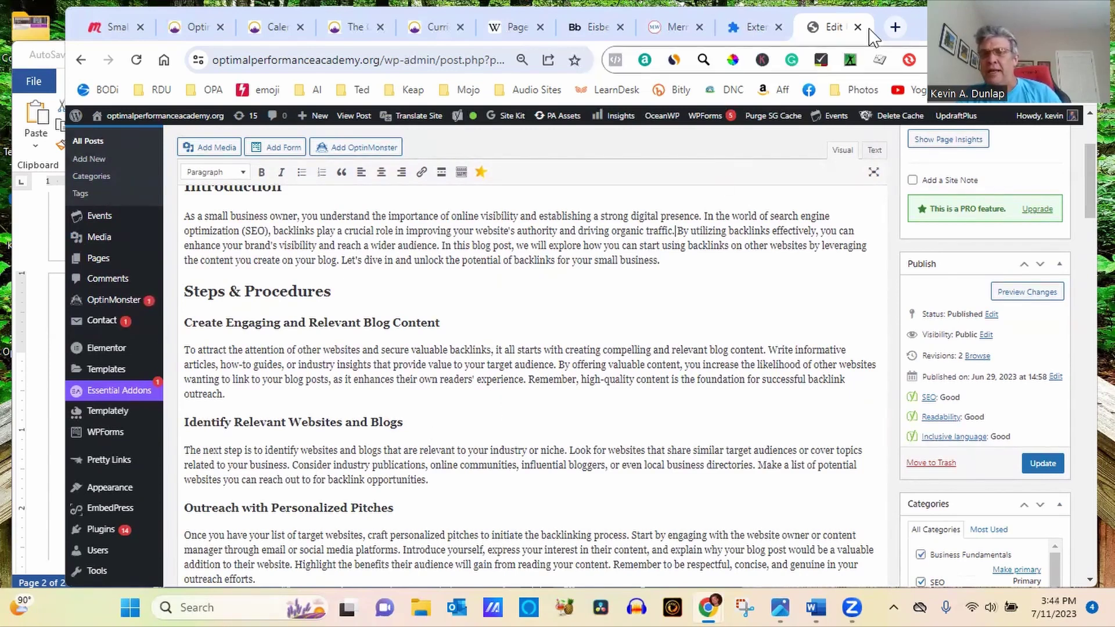
# Step: Switch to Word and add "LinkedIn Newsletter" on a new line below the "Ways to increase SEO – Search Engine Optimization" heading
pyautogui.click(43, 371)
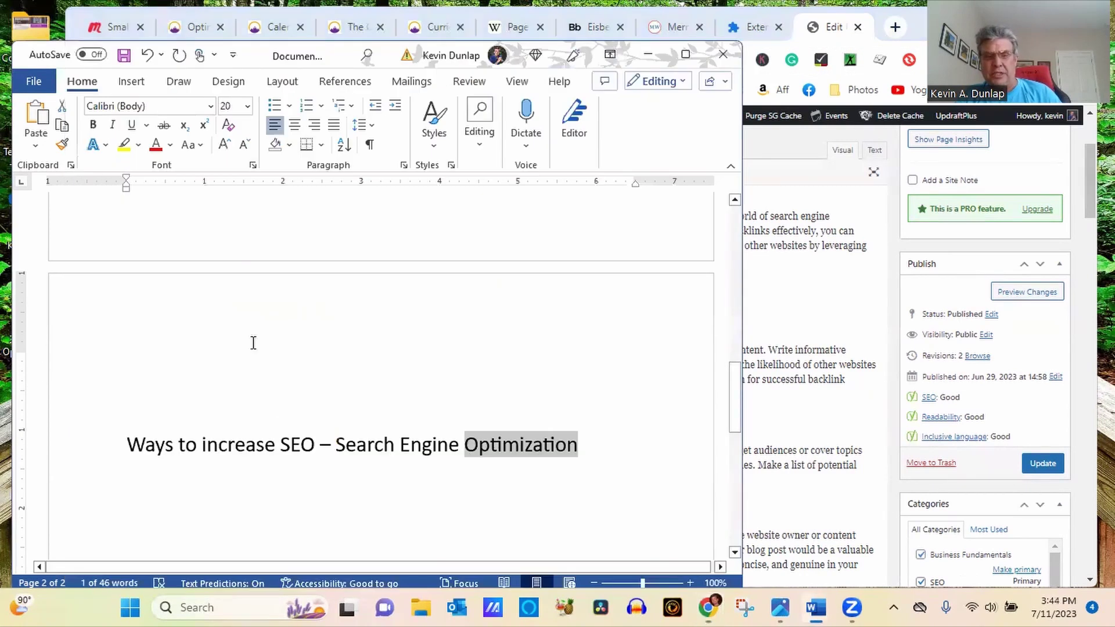
pyautogui.click(608, 442)
pyautogui.press('Return')
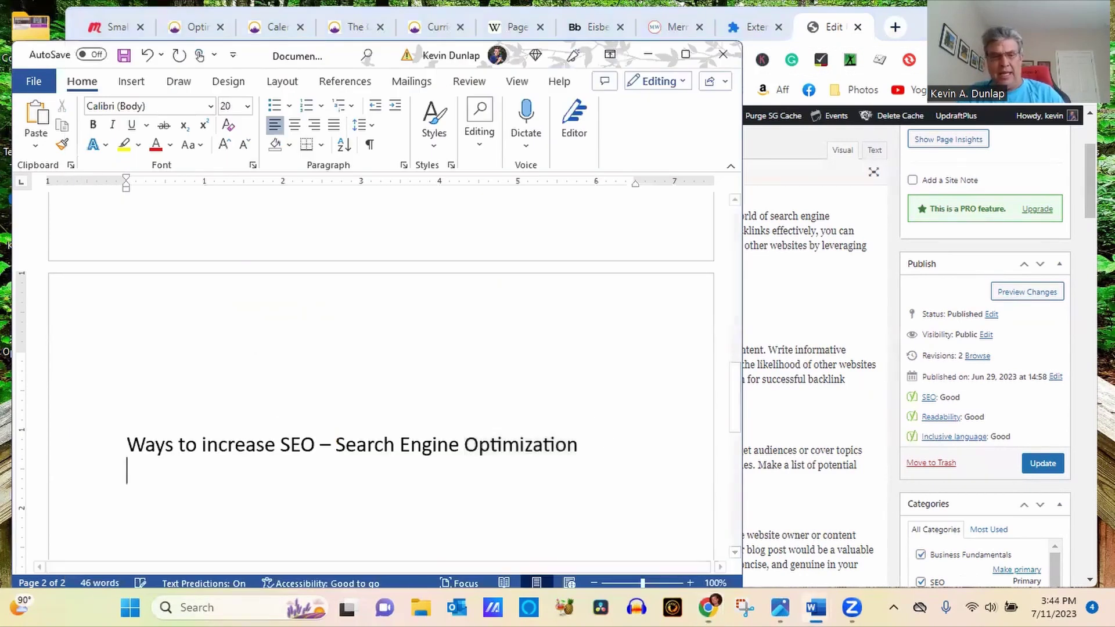
pyautogui.write('Li')
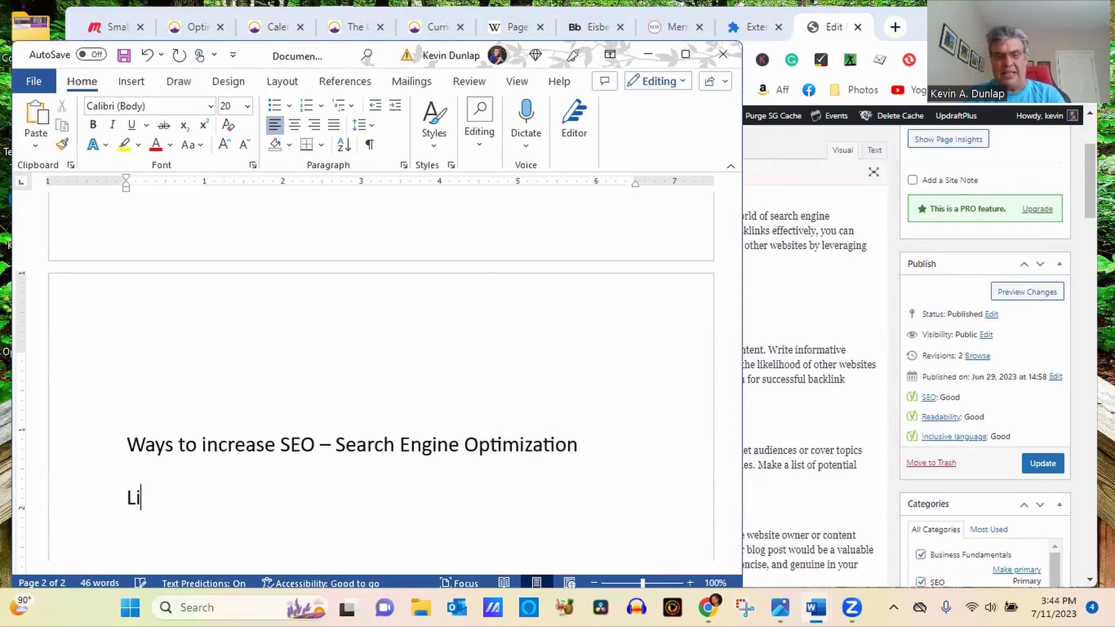
pyautogui.write('nkedIn N')
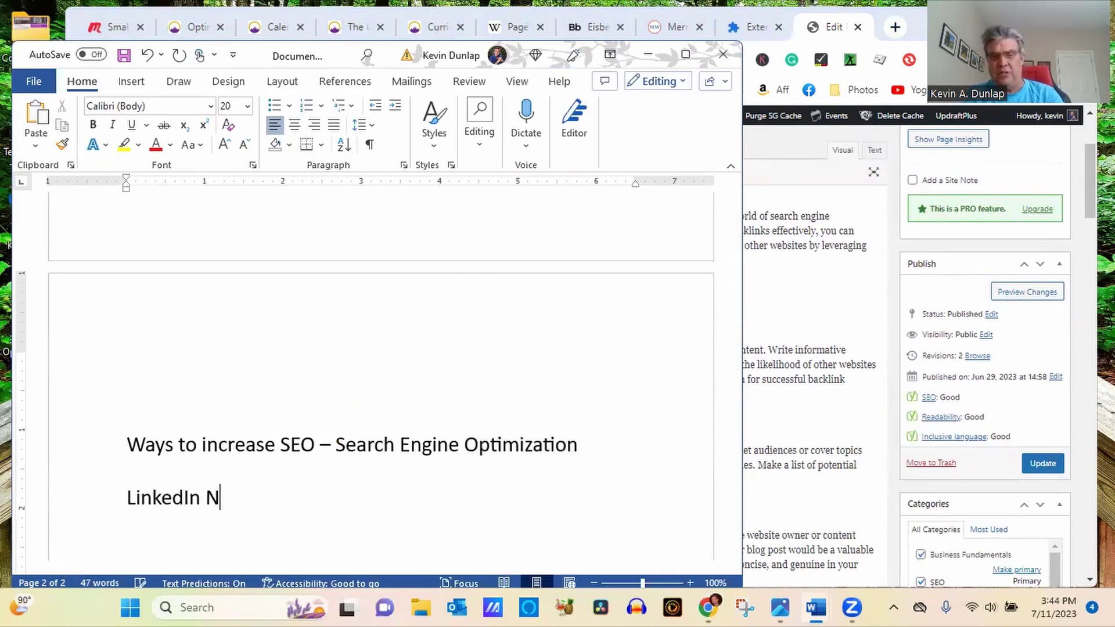
pyautogui.write('ewsletter')
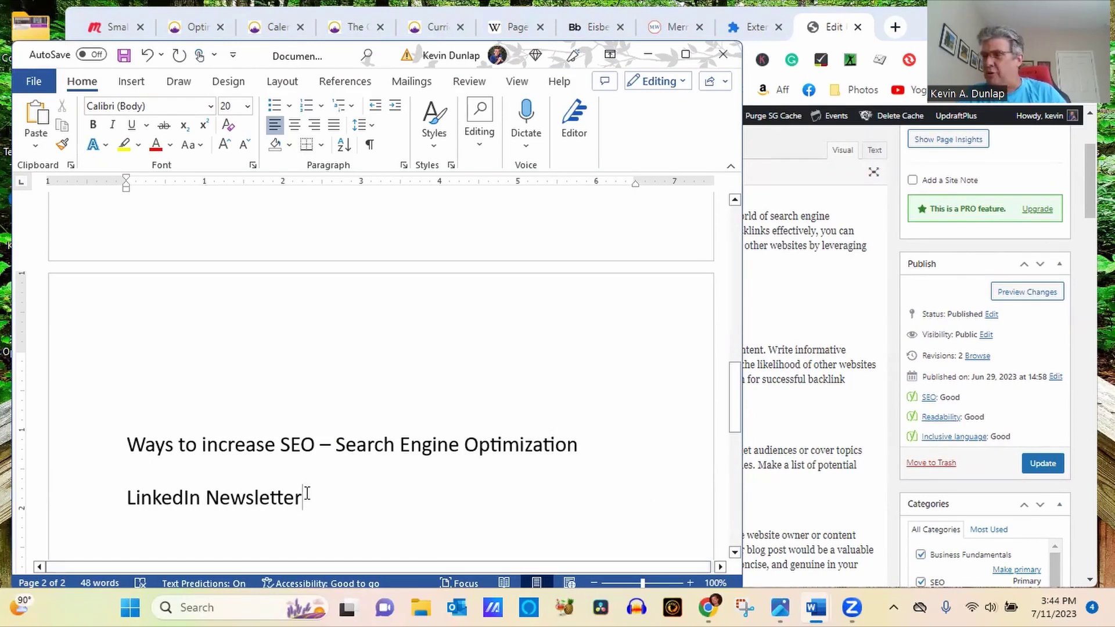
# Step: Switch to Chrome and load LinkedIn in place of the Extensions page
pyautogui.click(816, 351)
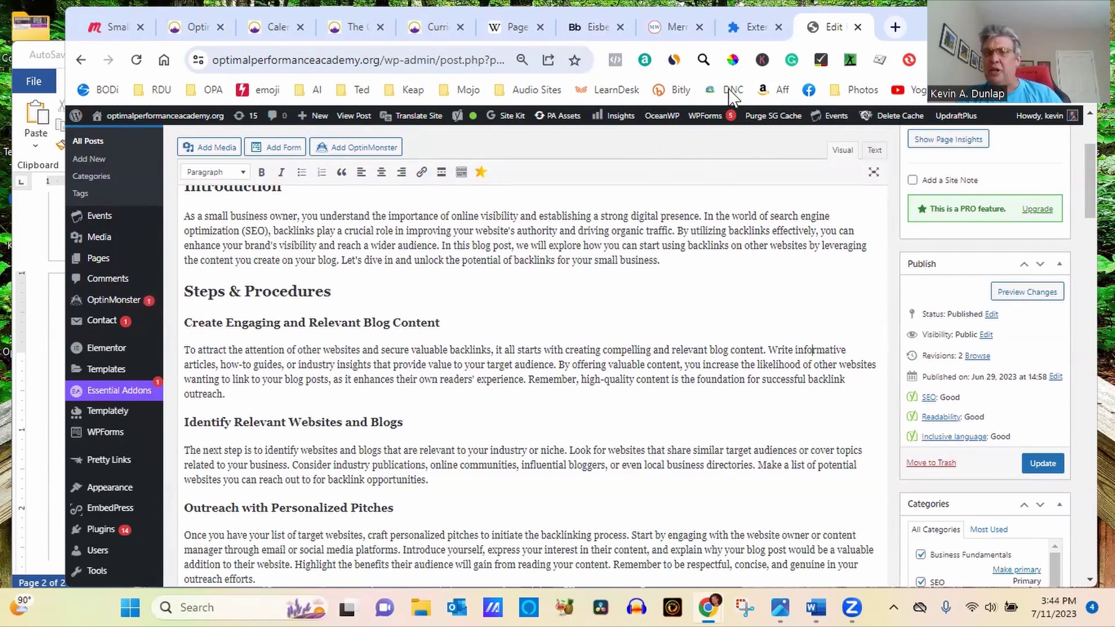
pyautogui.click(751, 27)
pyautogui.click(357, 60)
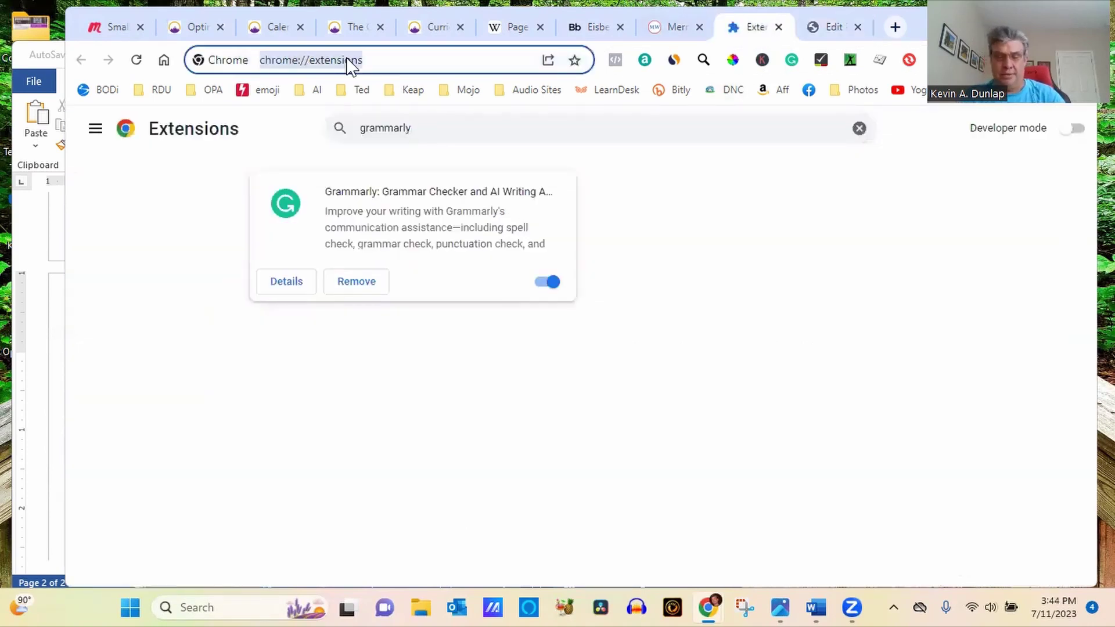
pyautogui.write('li')
pyautogui.press('Return')
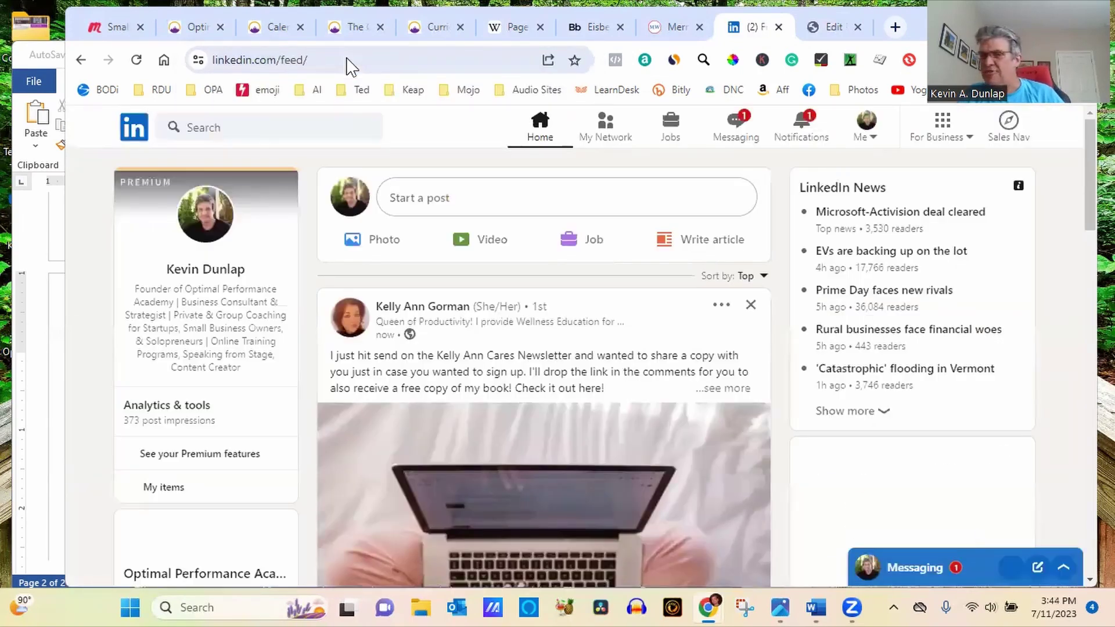
# Step: Open your own LinkedIn profile and show the newsletter in its Featured section
pyautogui.click(865, 133)
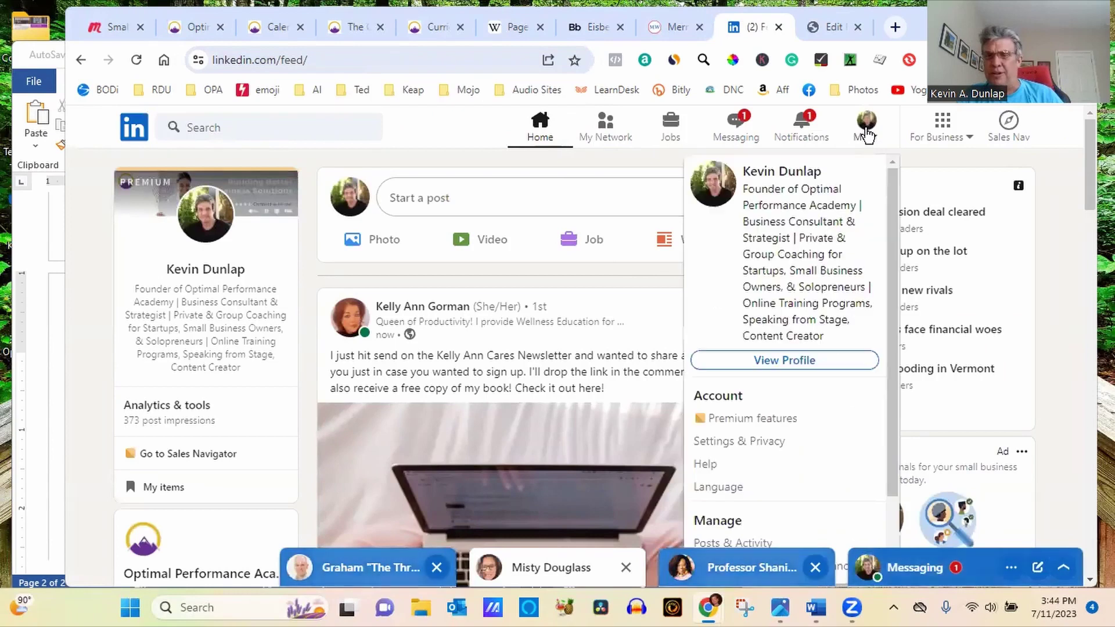
pyautogui.click(791, 359)
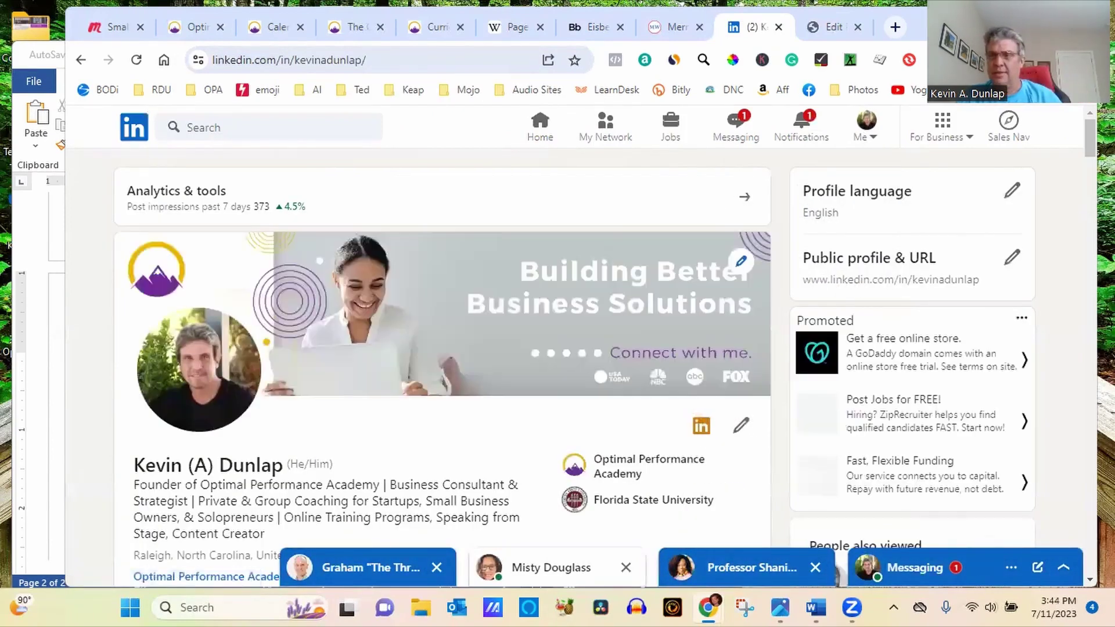
pyautogui.scroll(-8, 441, 348)
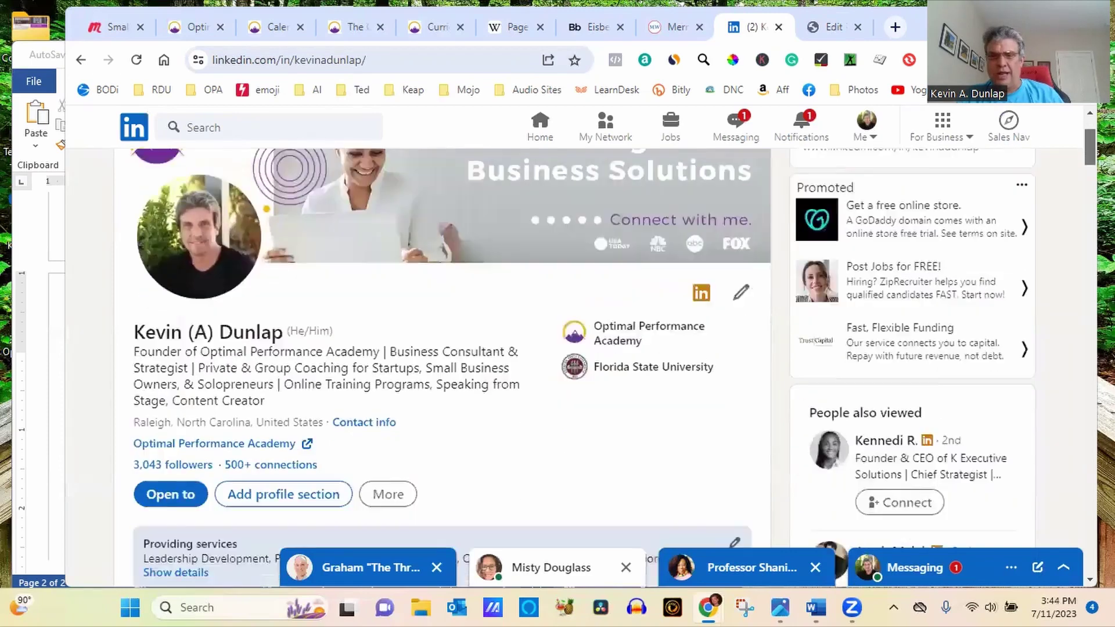
pyautogui.scroll(-6, 441, 349)
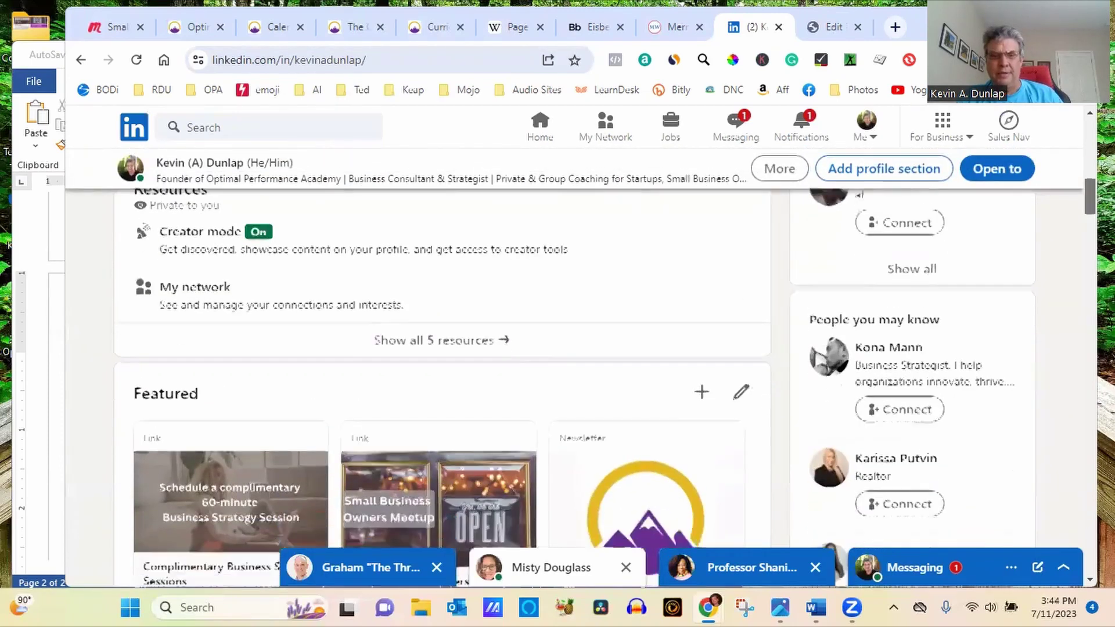
pyautogui.scroll(-2, 729, 319)
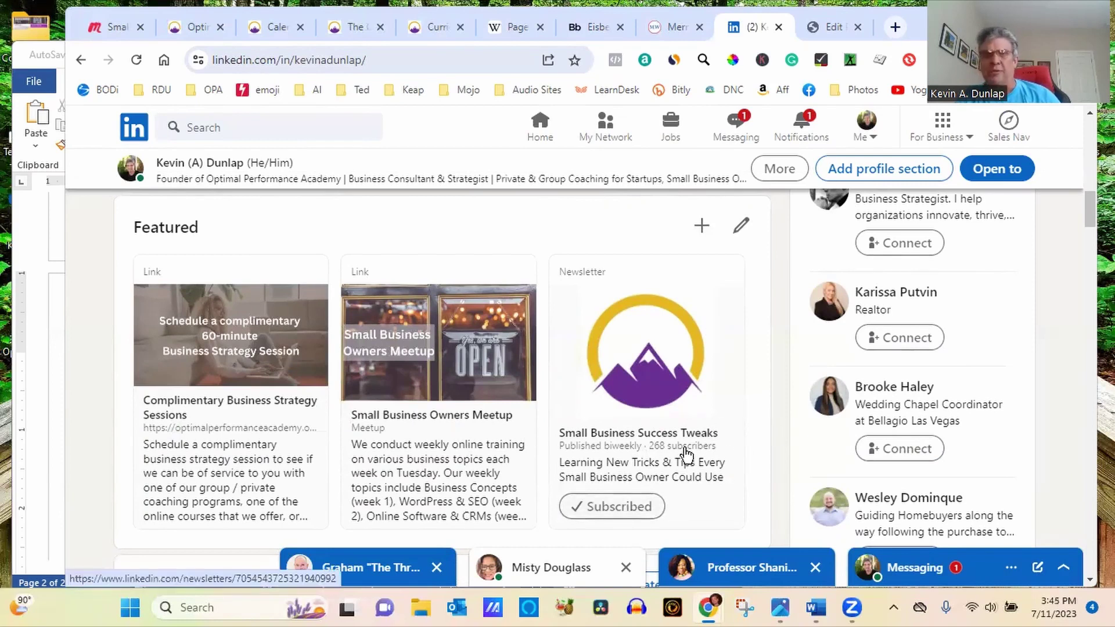
# Step: Select the whole text of the WordPress backlinks post and open the Small Business Success Tweaks newsletter from the LinkedIn profile
pyautogui.click(830, 29)
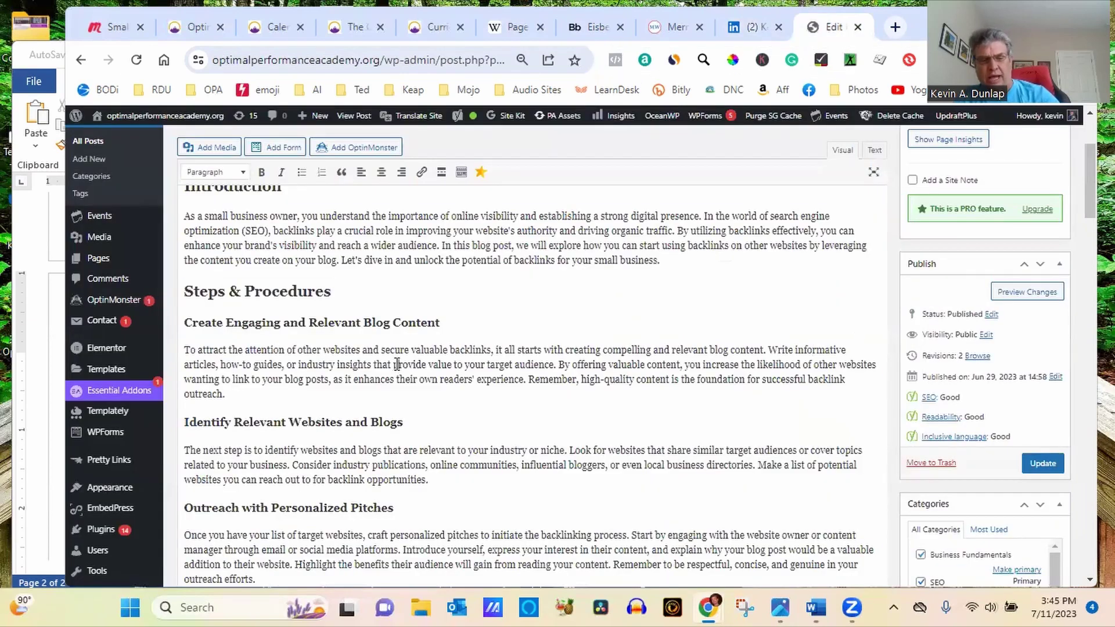
pyautogui.hotkey('ctrl', 'a')
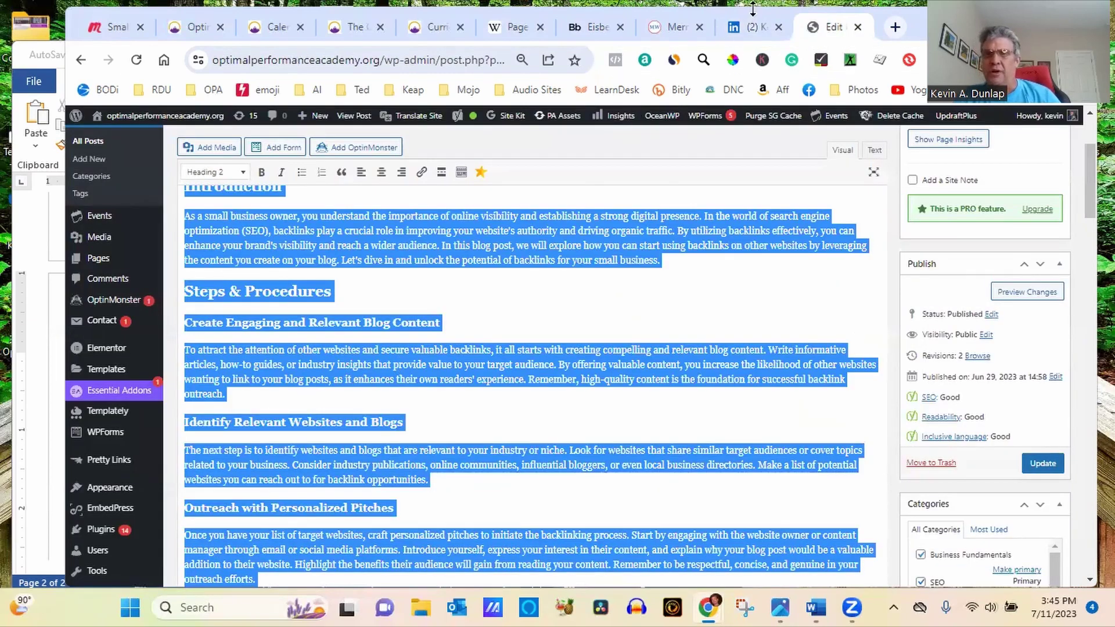
pyautogui.click(755, 27)
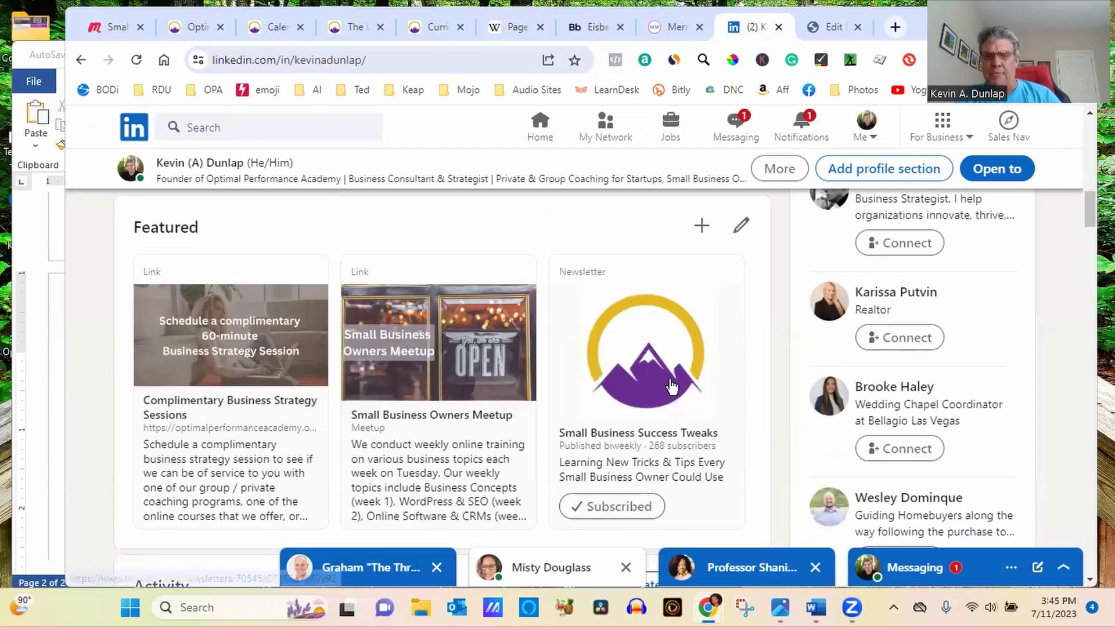
pyautogui.click(662, 415)
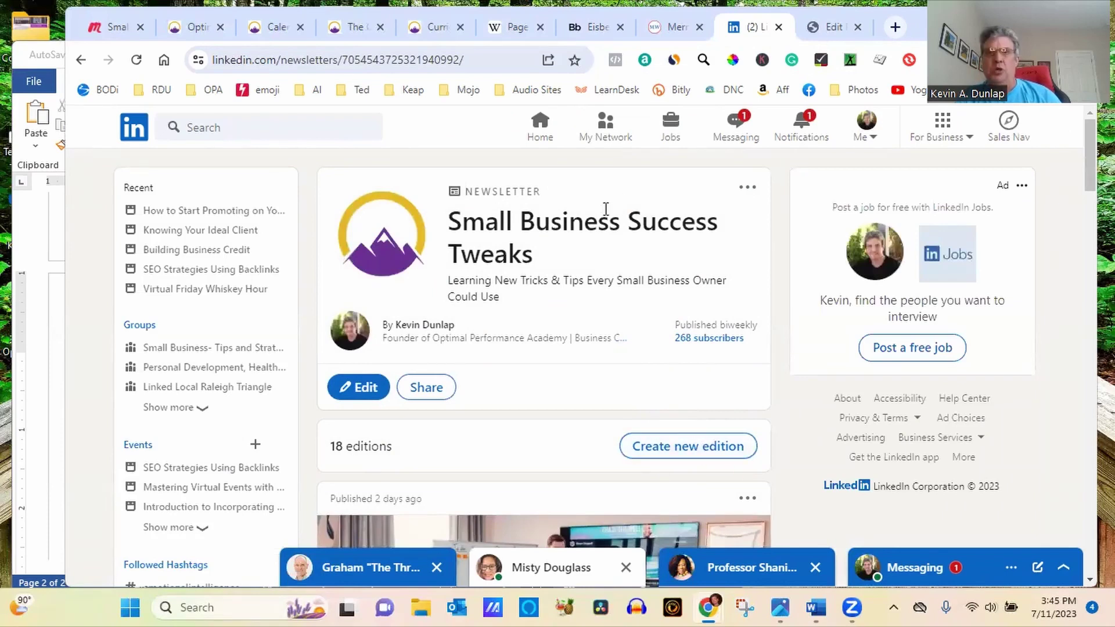
# Step: Show the title of the WordPress backlinks post and open the newsletter edition "The Power of Backlinks to Your Website" on LinkedIn
pyautogui.click(831, 29)
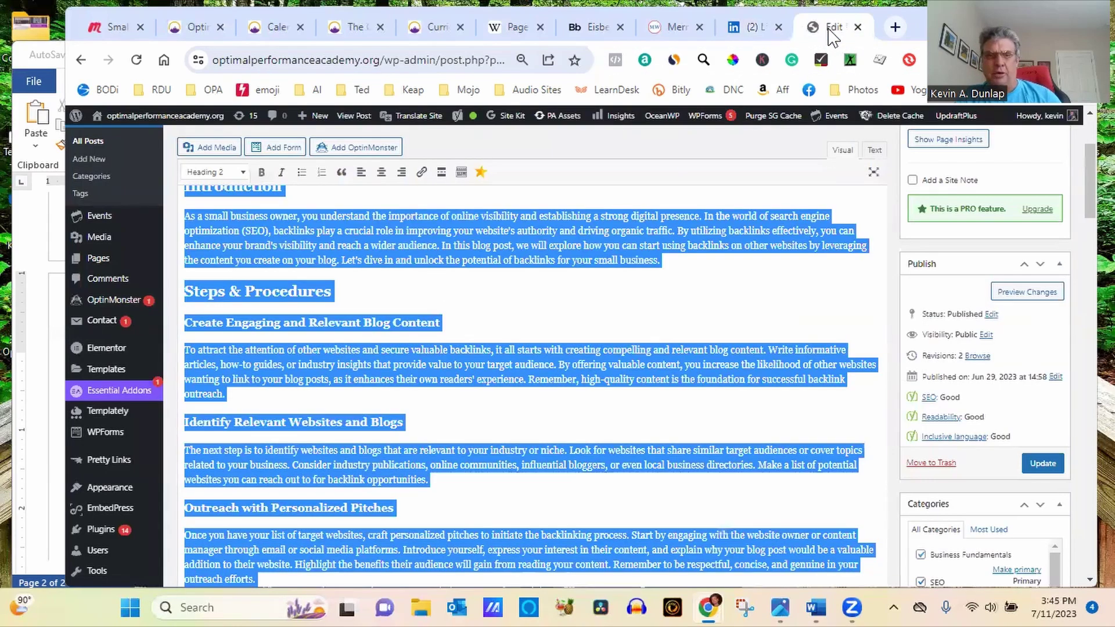
pyautogui.scroll(3, 754, 195)
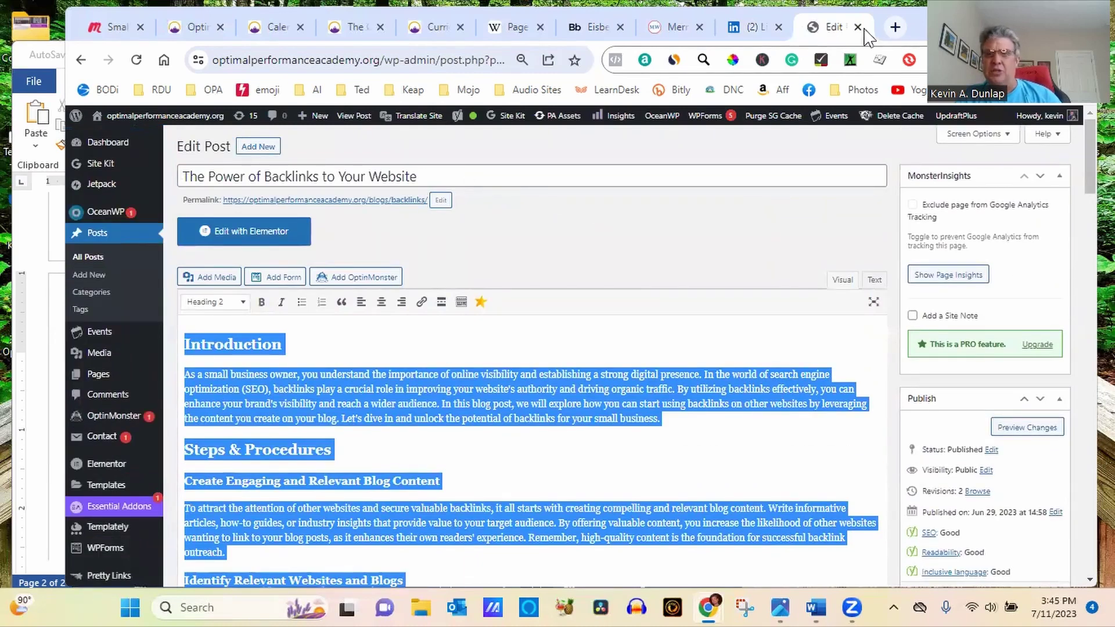
pyautogui.click(752, 27)
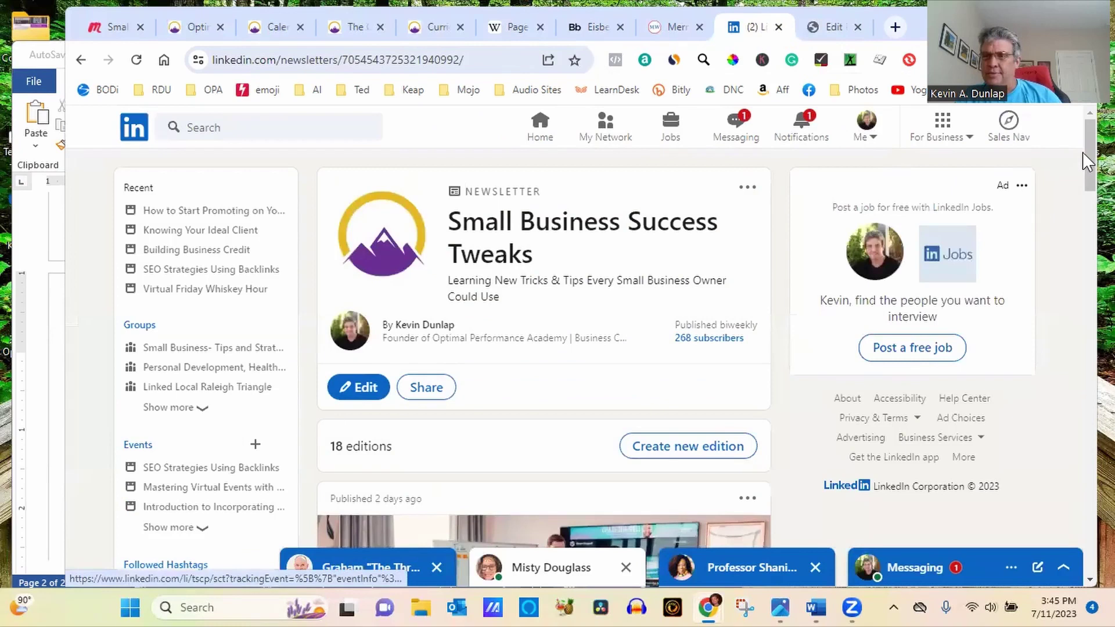
pyautogui.scroll(-3, 1082, 152)
pyautogui.scroll(-10, 543, 366)
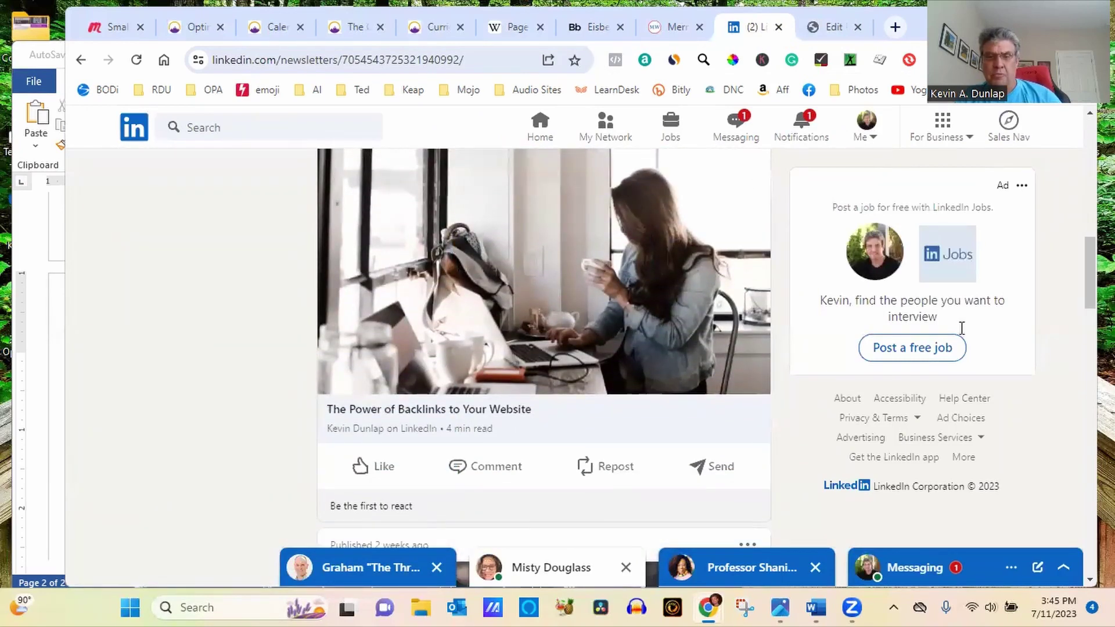
pyautogui.click(652, 345)
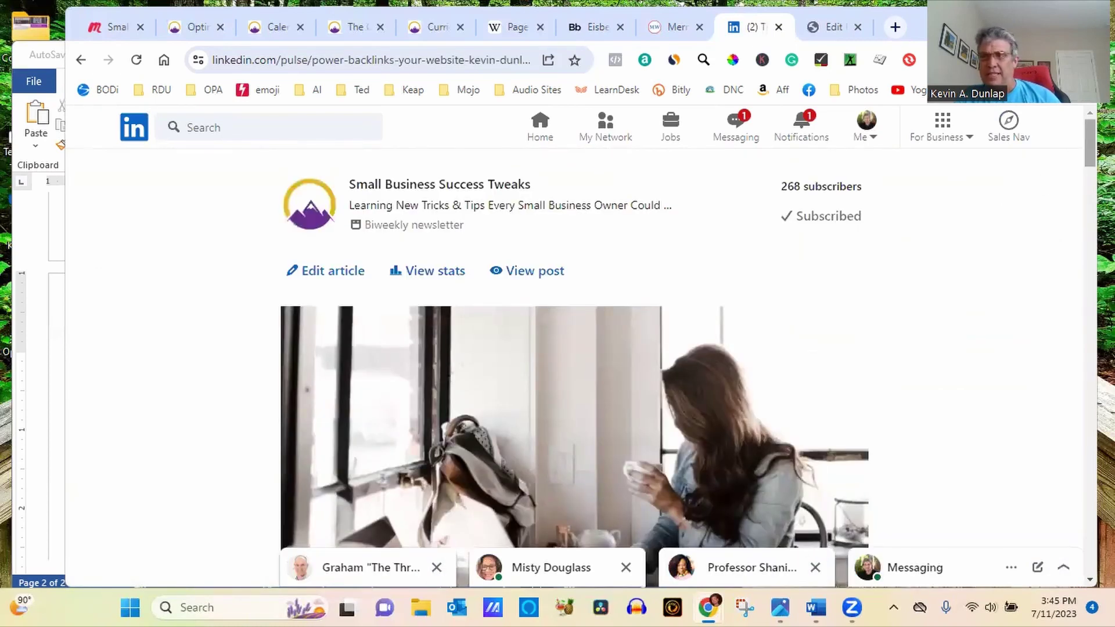
# Step: Compare the LinkedIn article's introduction with the WordPress post, highlighting "enhance your brand's visibility and reach" in the post
pyautogui.scroll(-10, 1086, 143)
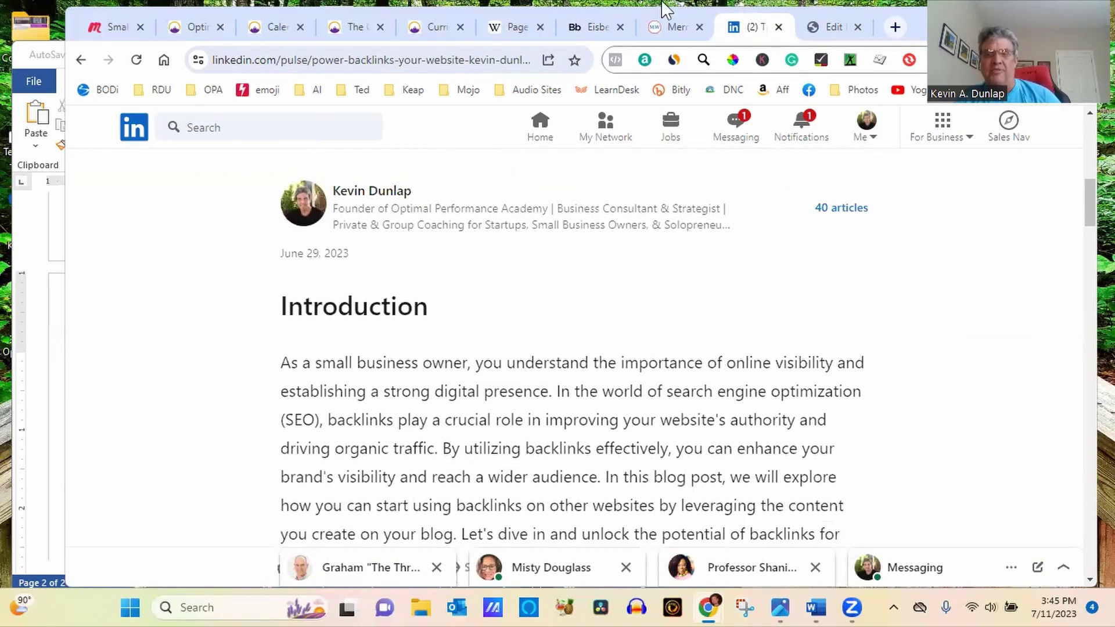
pyautogui.click(811, 22)
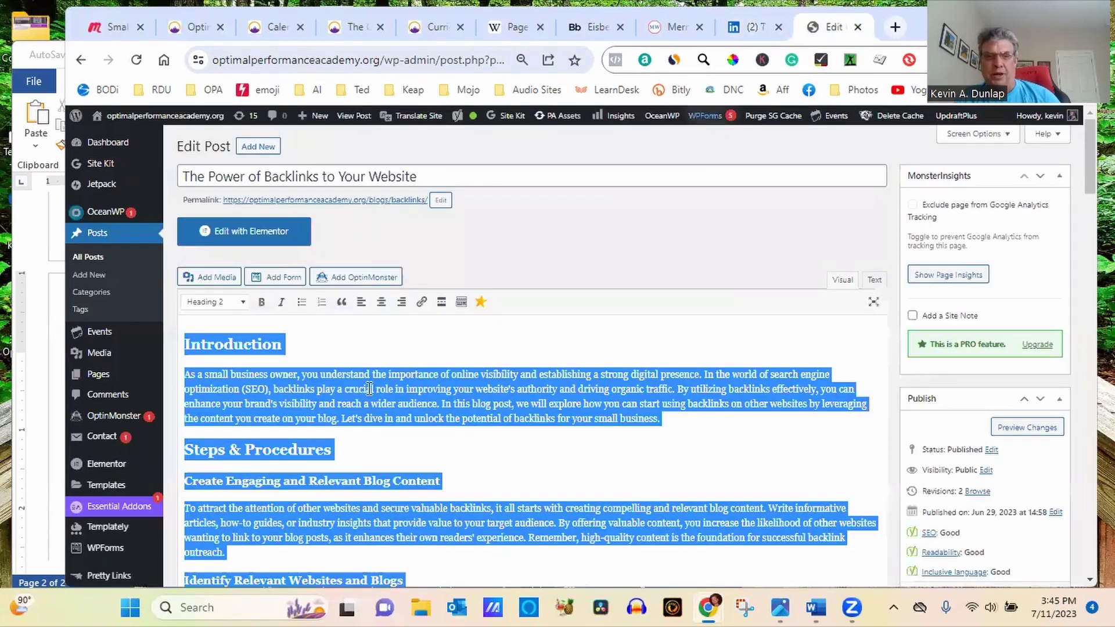
pyautogui.moveTo(221, 405); pyautogui.dragTo(340, 407)
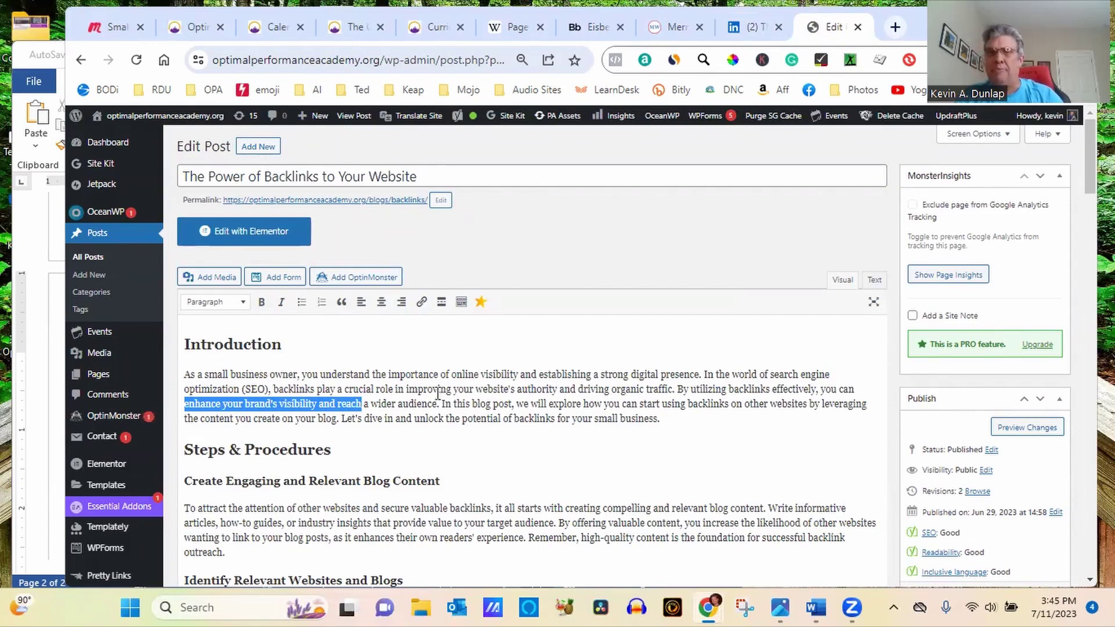
pyautogui.click(738, 27)
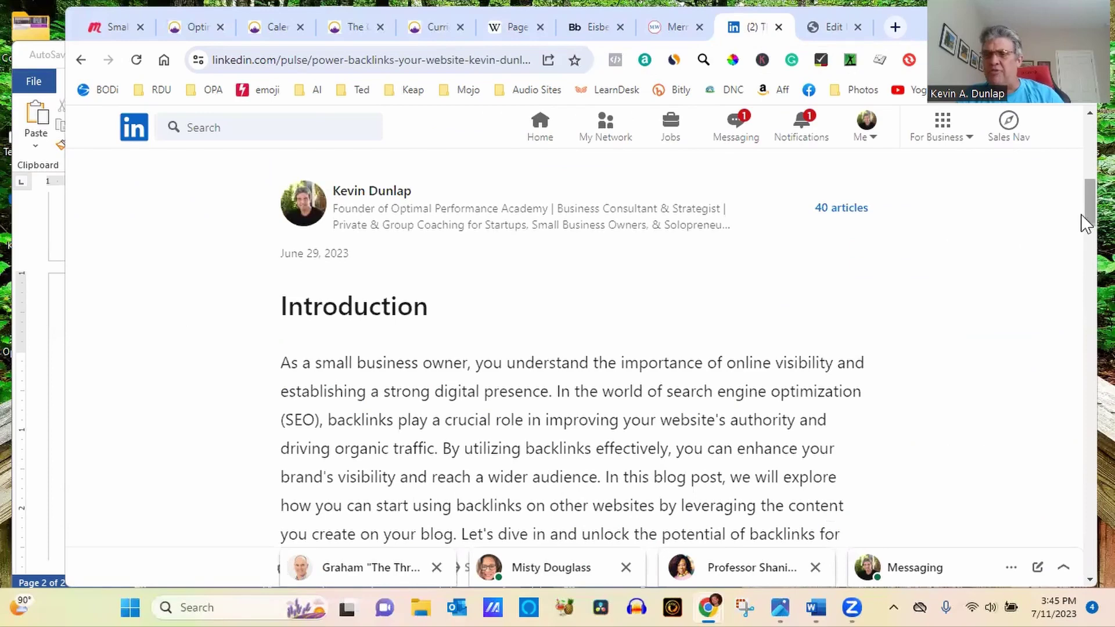
# Step: Highlight the LinkedIn article's "About the Author" section with its website links, and its hashtags from #backlinks to #blogging
pyautogui.scroll(-1, 1085, 219)
pyautogui.moveTo(1088, 221); pyautogui.dragTo(1086, 467)
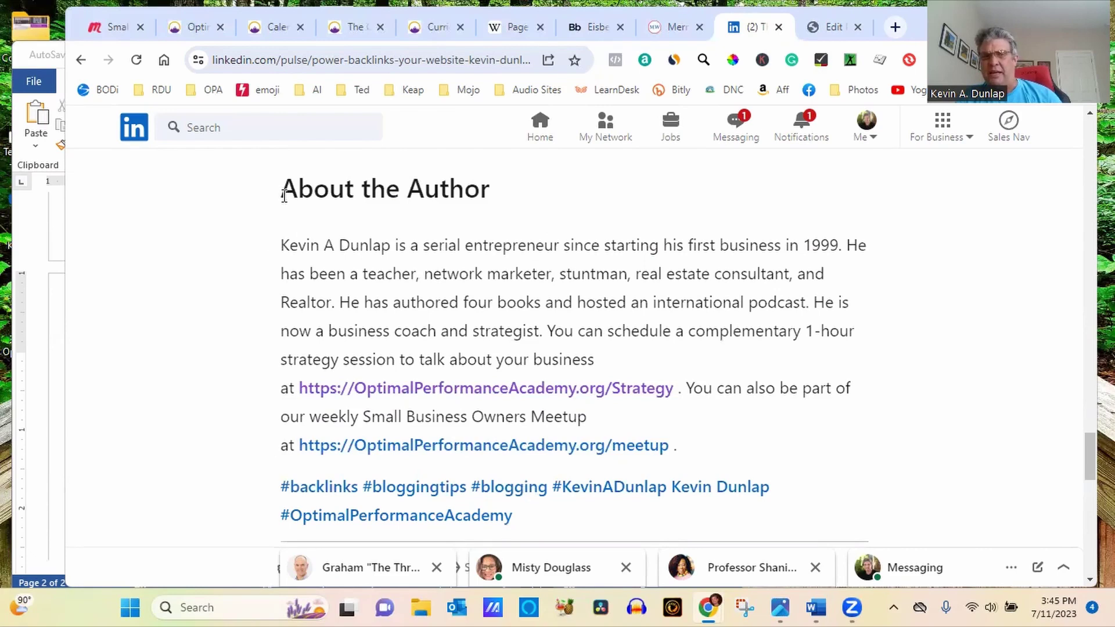
pyautogui.moveTo(282, 192); pyautogui.dragTo(680, 447)
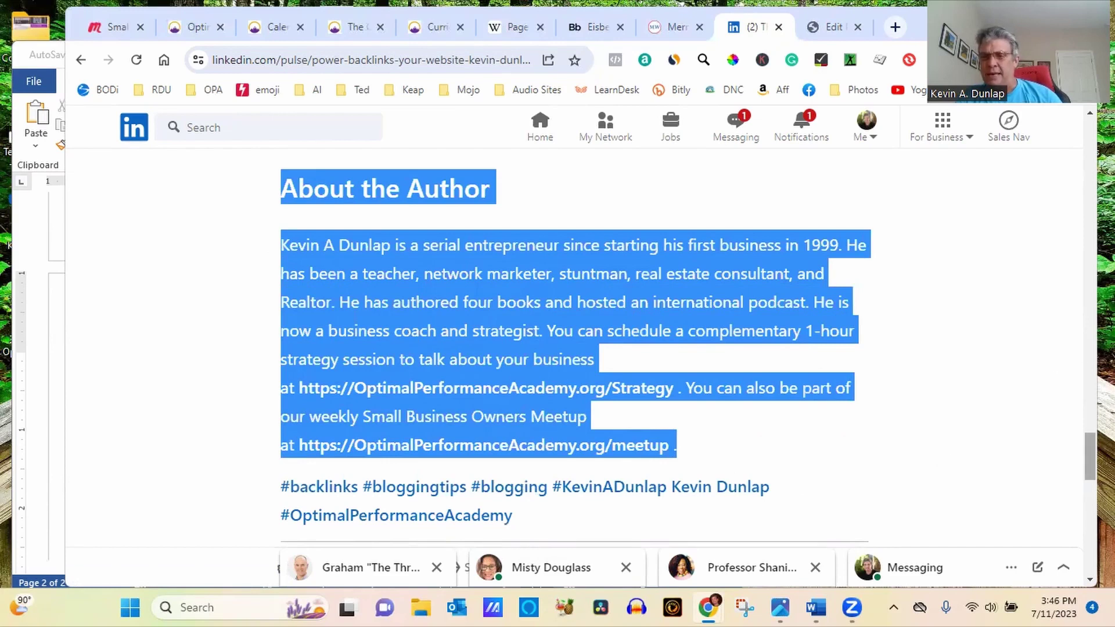
pyautogui.scroll(-2, 1089, 456)
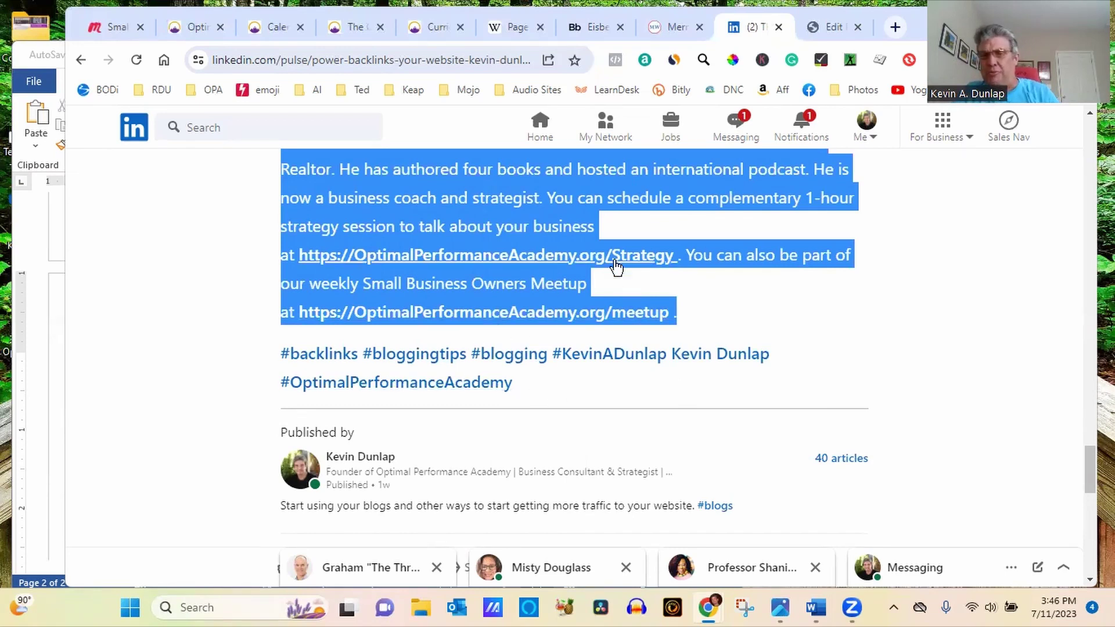
pyautogui.moveTo(274, 356); pyautogui.dragTo(551, 363)
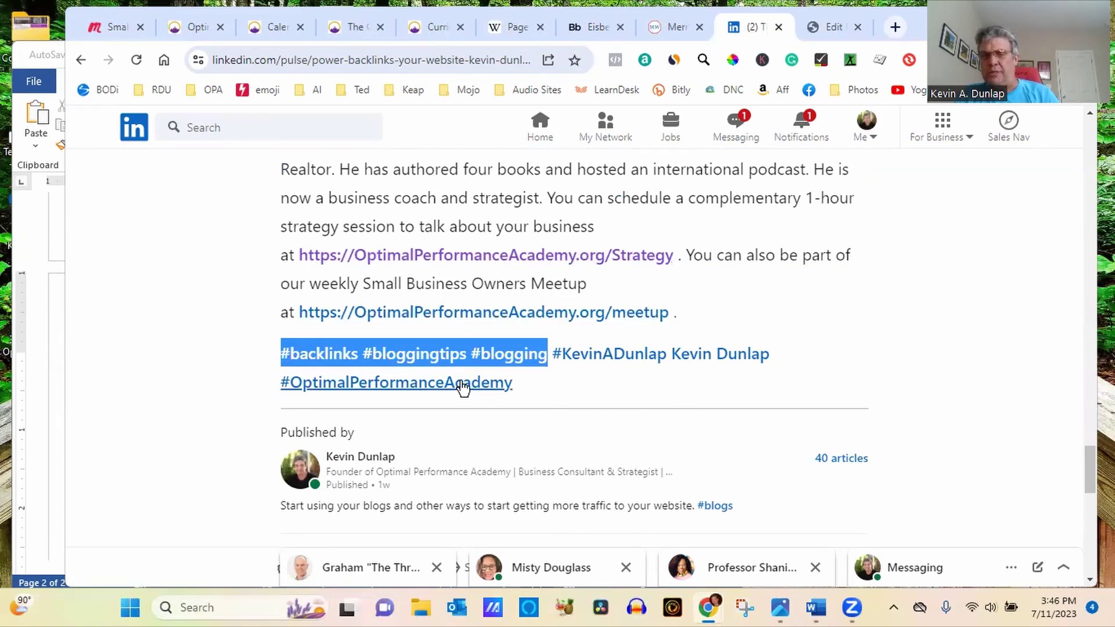
pyautogui.click(588, 399)
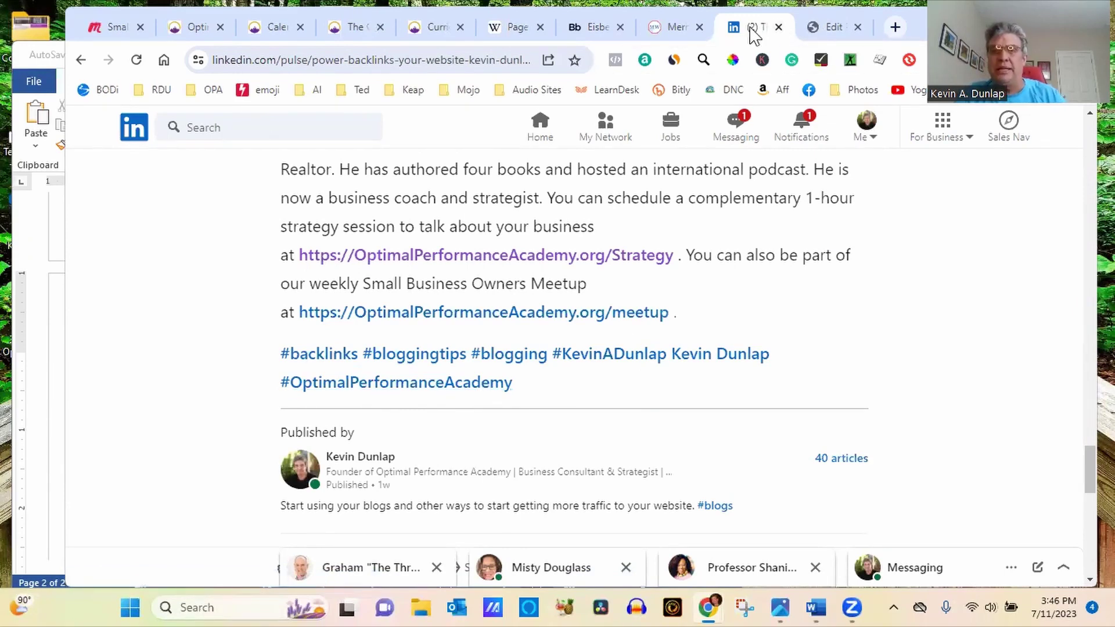
# Step: Return from the newsletter article to the LinkedIn profile and show its Featured section
pyautogui.click(80, 60)
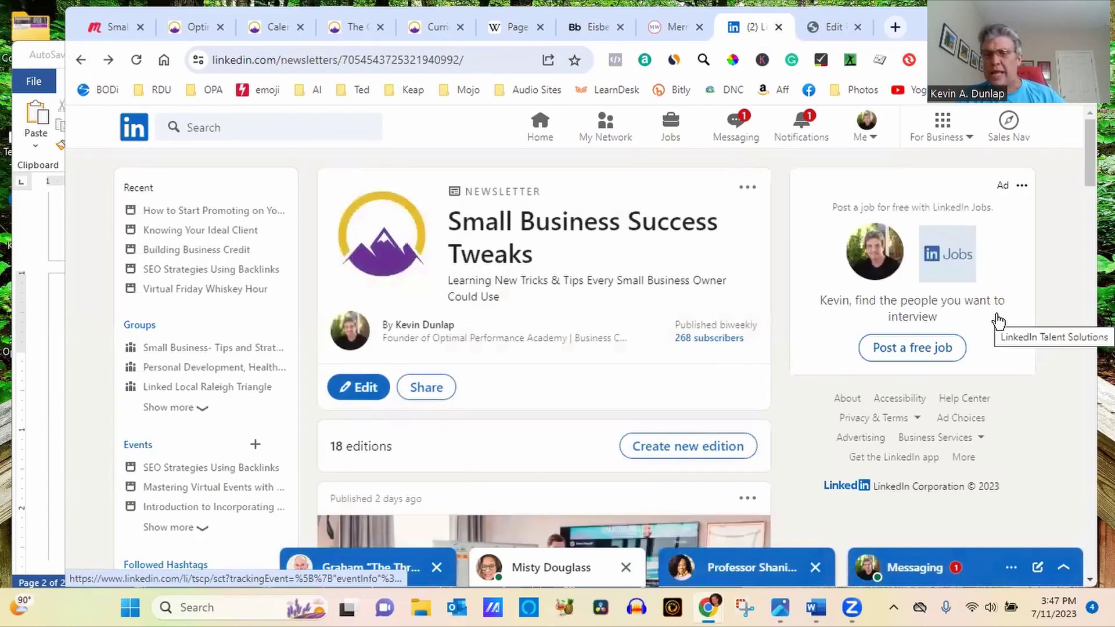
pyautogui.click(80, 62)
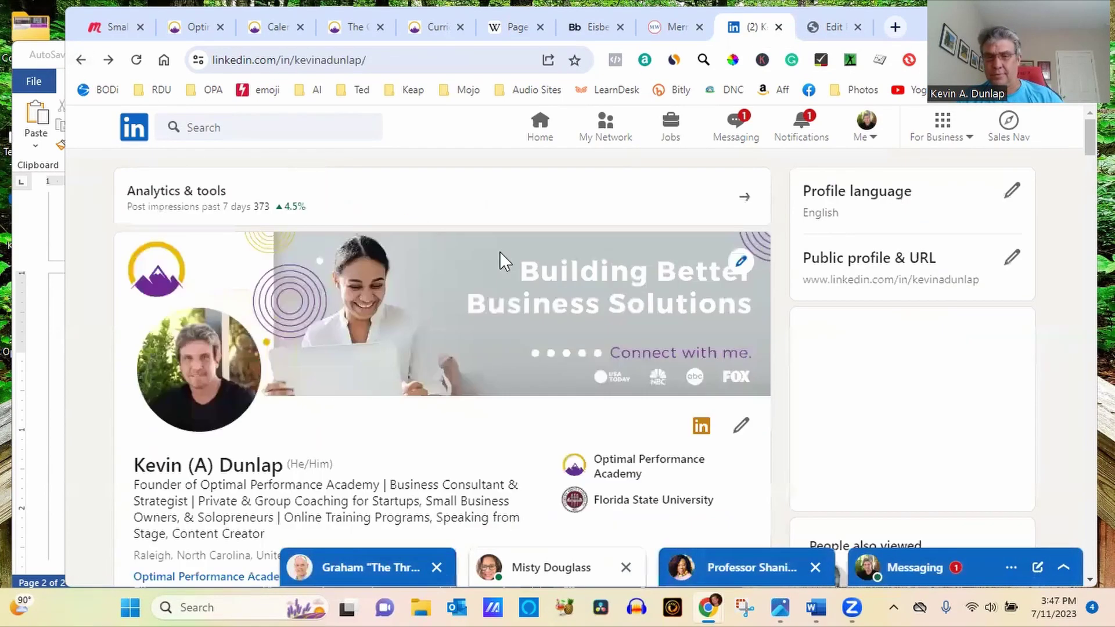
pyautogui.scroll(-10, 605, 372)
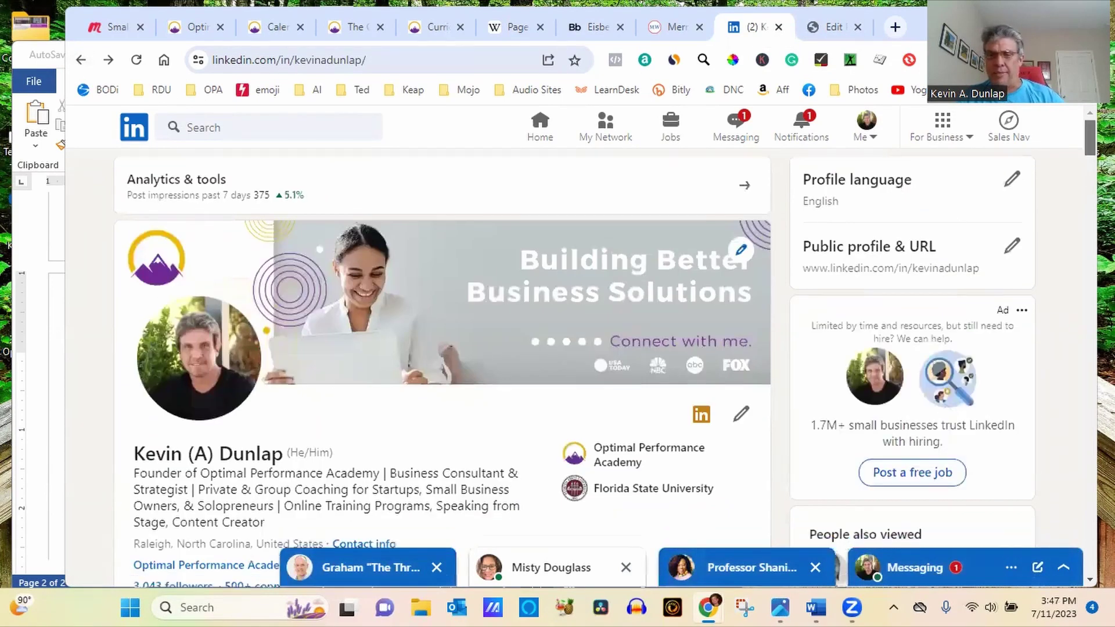
pyautogui.scroll(10, 605, 372)
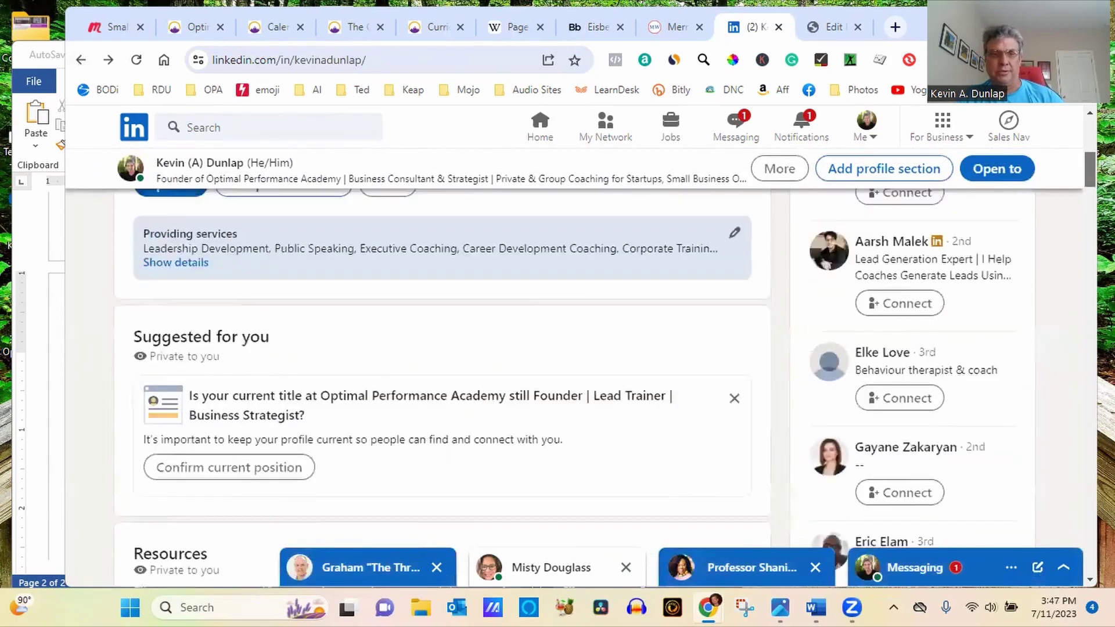
pyautogui.scroll(-8, 210, 268)
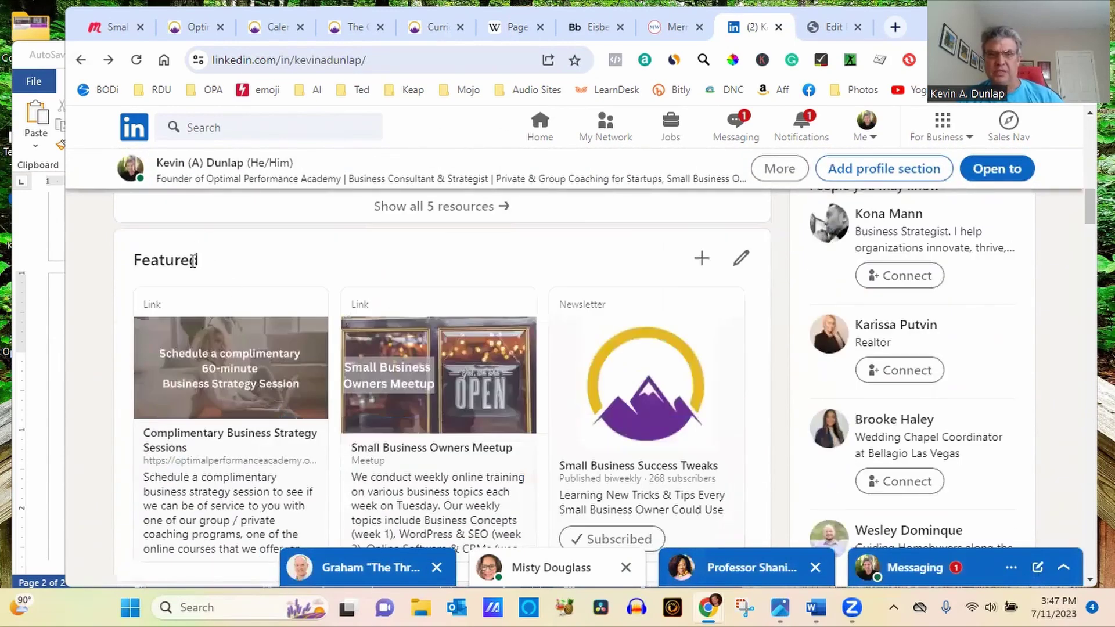
# Step: Show the option for adding a newsletter to the Featured section, and close it without adding one
pyautogui.click(702, 261)
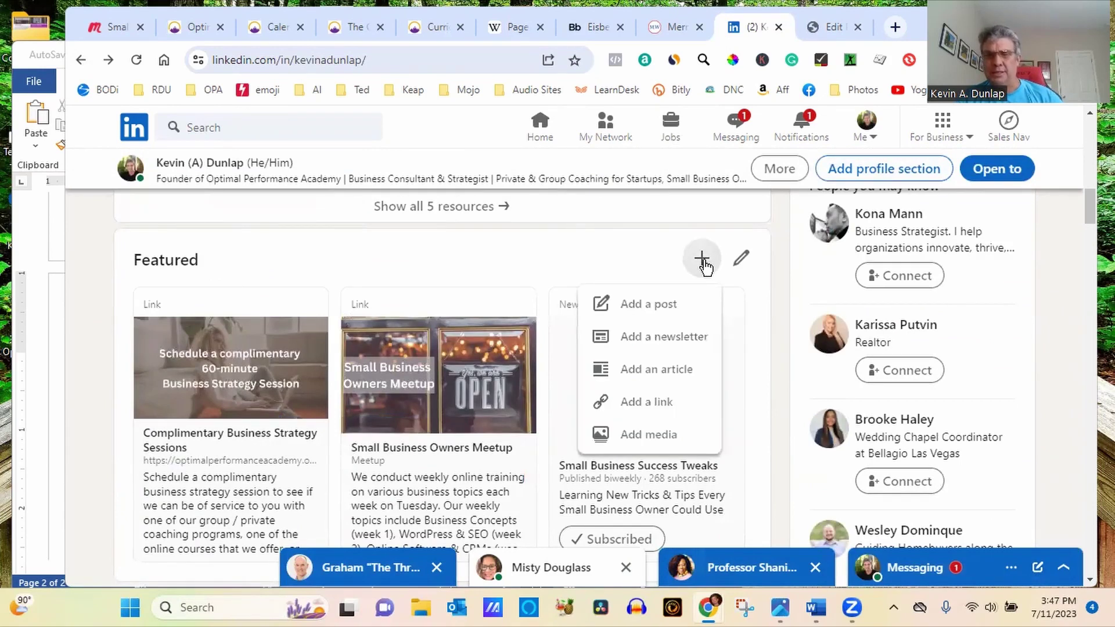
pyautogui.click(691, 341)
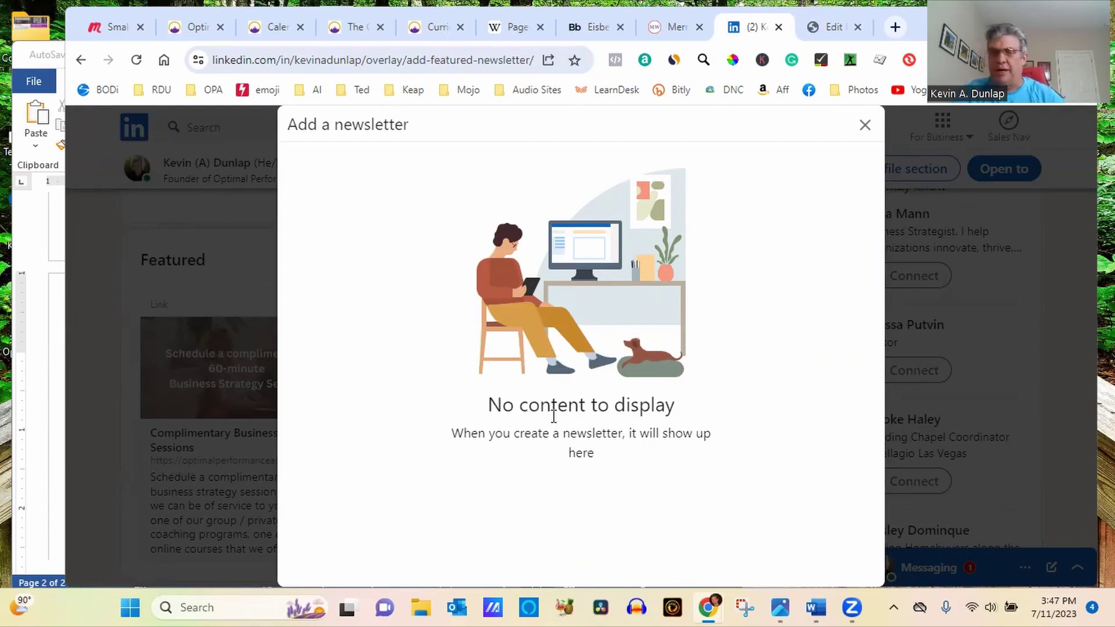
pyautogui.click(866, 126)
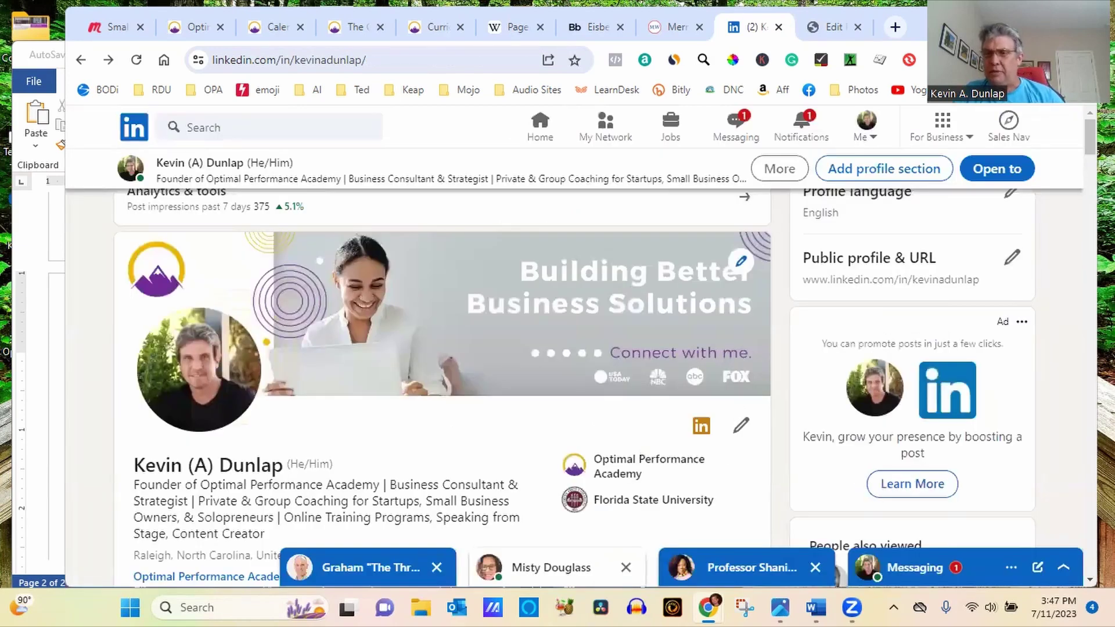
# Step: Open the Featured section's editing page and review the strategy session, meetup and Small Business Success Tweaks newsletter entries
pyautogui.moveTo(1090, 137); pyautogui.dragTo(1089, 206)
pyautogui.scroll(-5, 745, 367)
pyautogui.scroll(5, 744, 367)
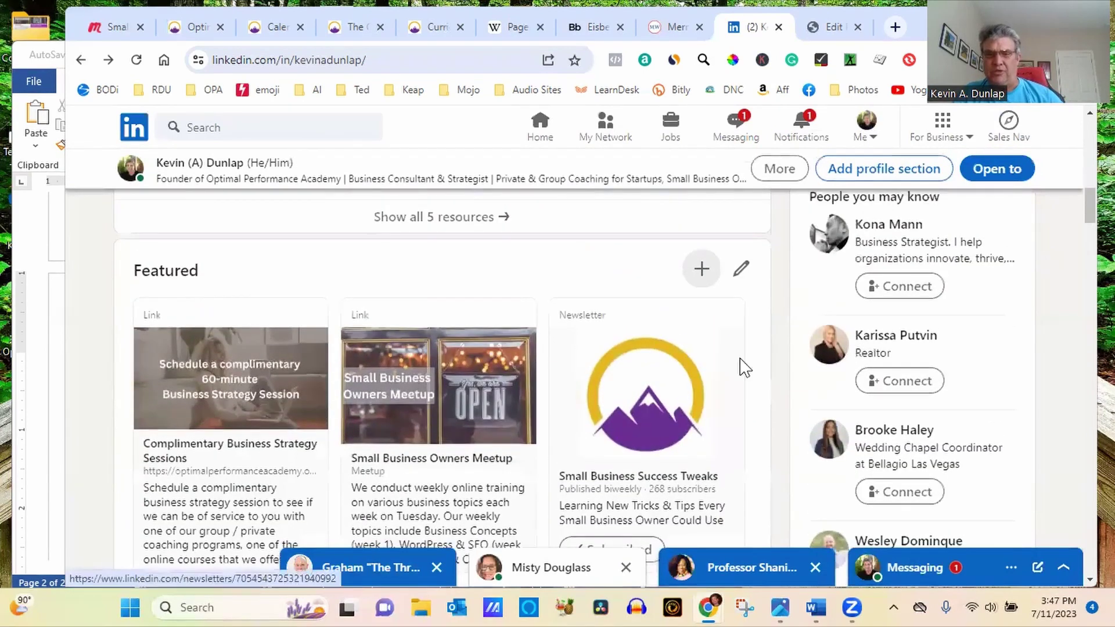
pyautogui.click(743, 269)
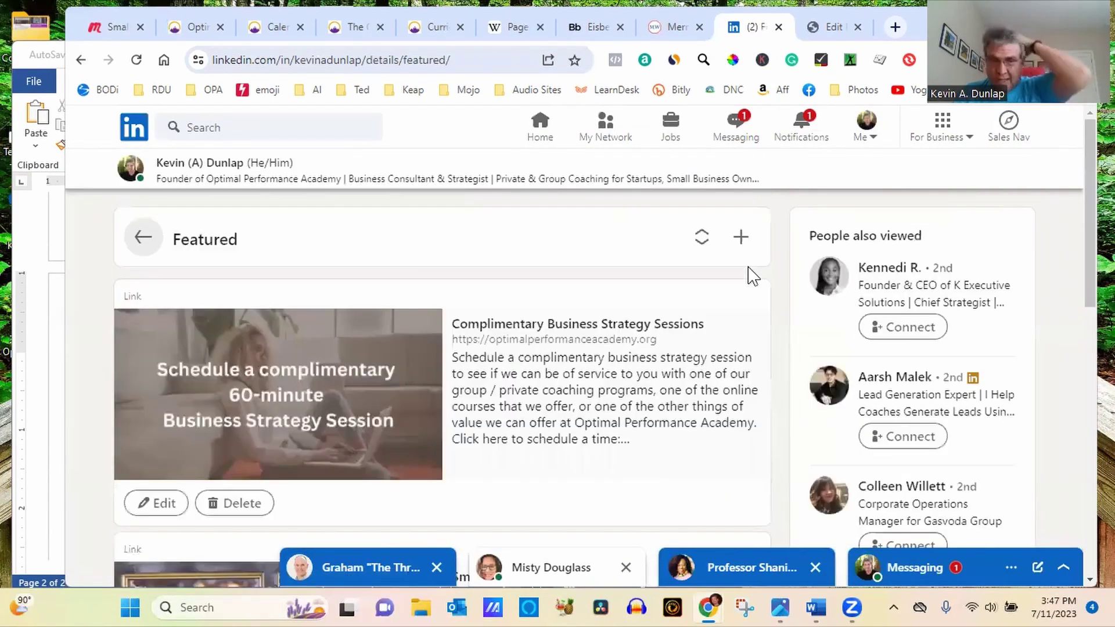
pyautogui.scroll(-2, 752, 276)
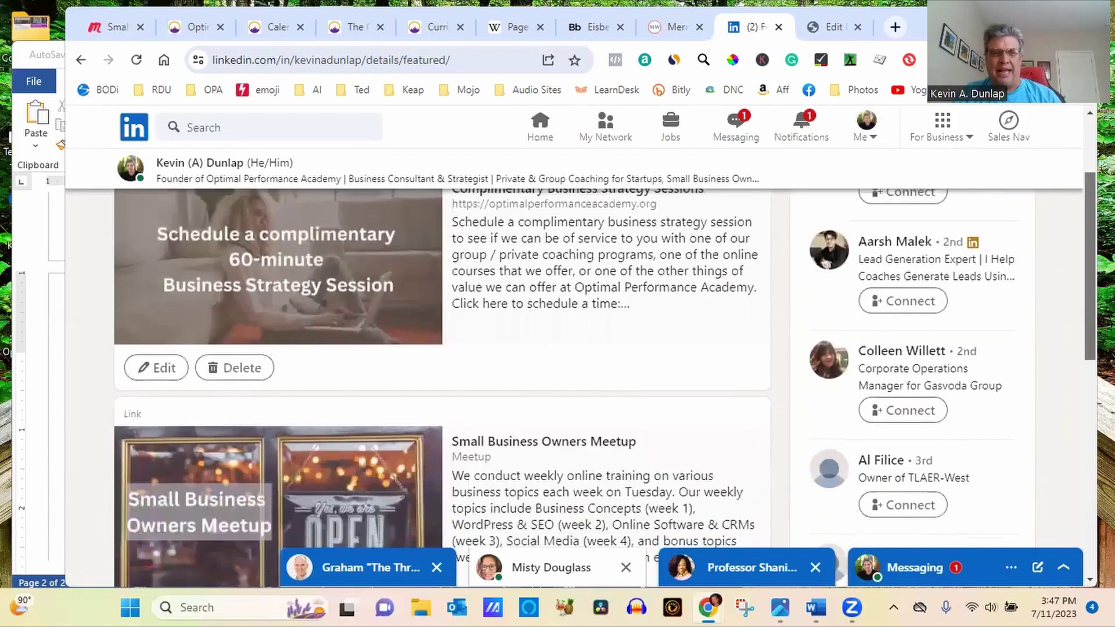
pyautogui.scroll(-4, 604, 380)
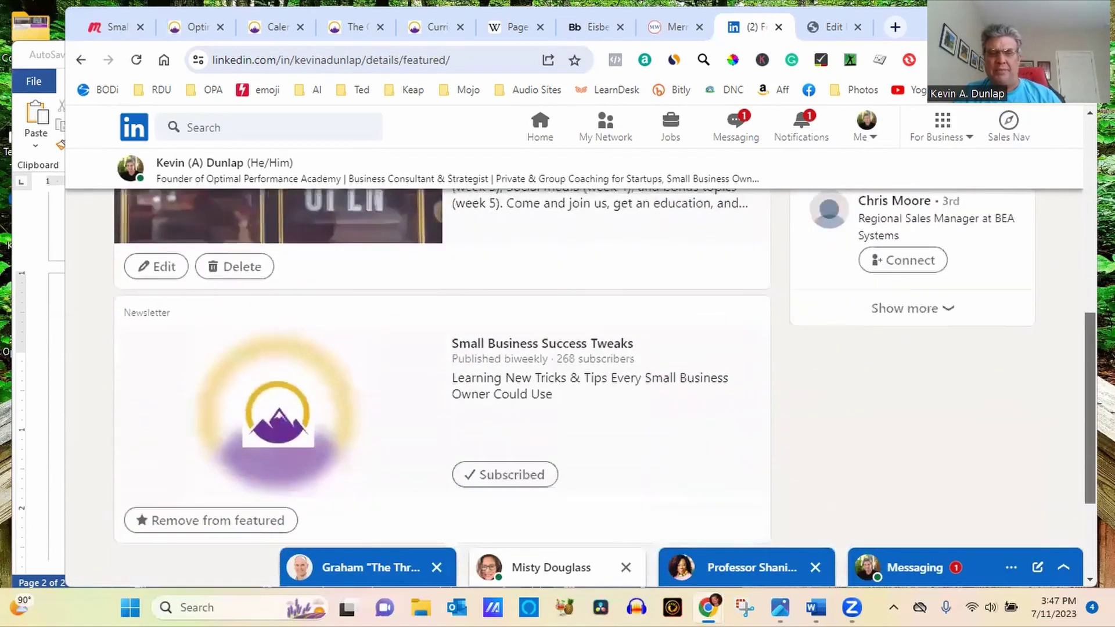
pyautogui.scroll(-3, 441, 378)
pyautogui.scroll(4, 441, 377)
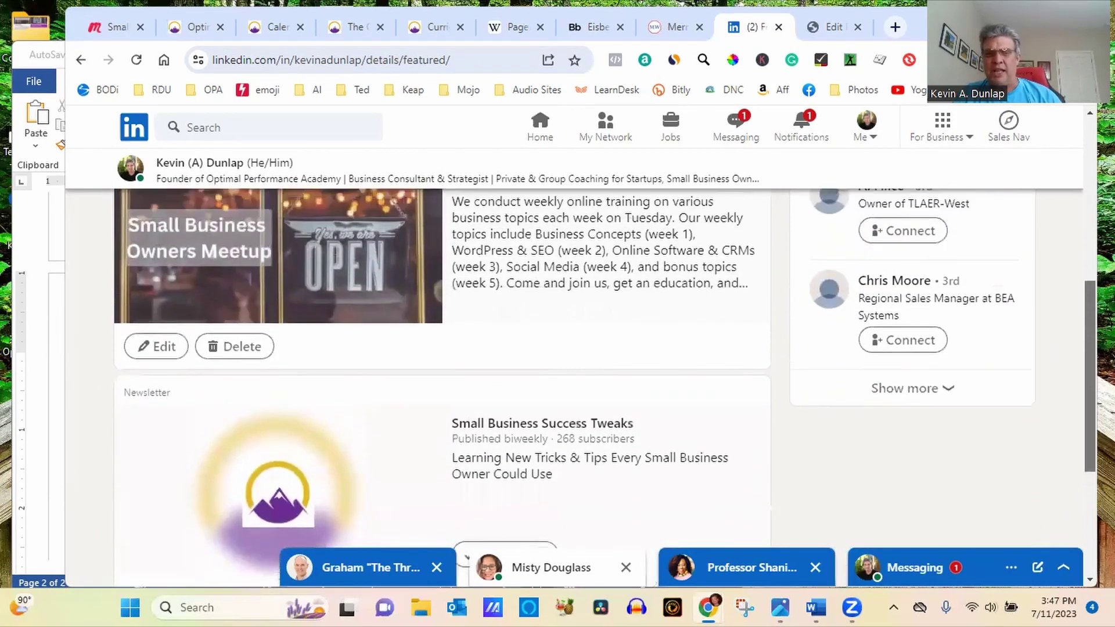
pyautogui.scroll(2, 441, 377)
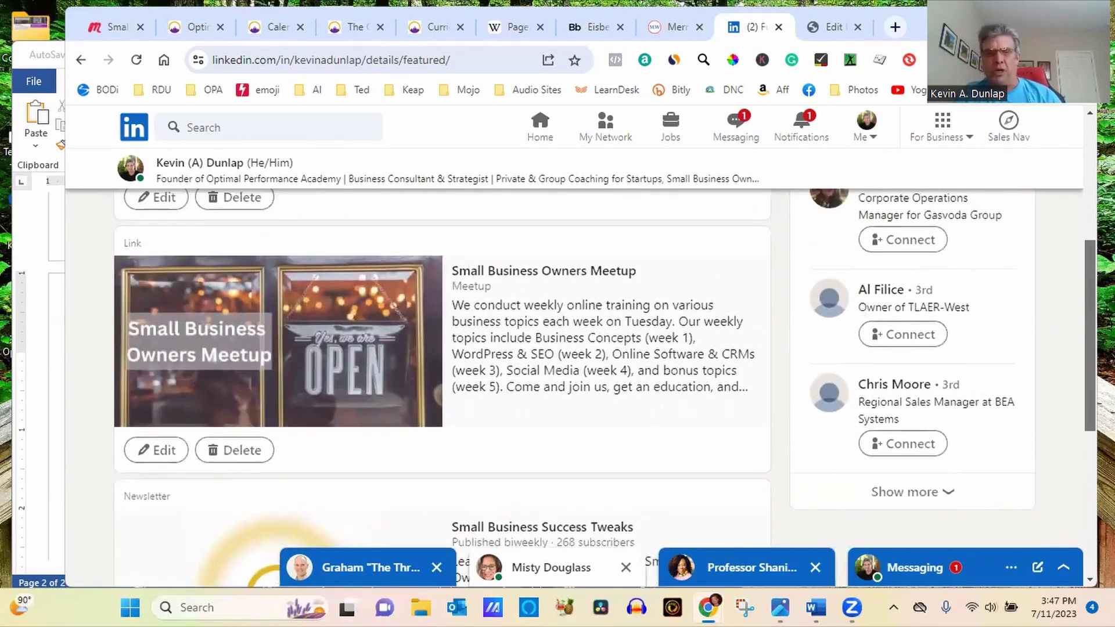
pyautogui.scroll(4, 441, 378)
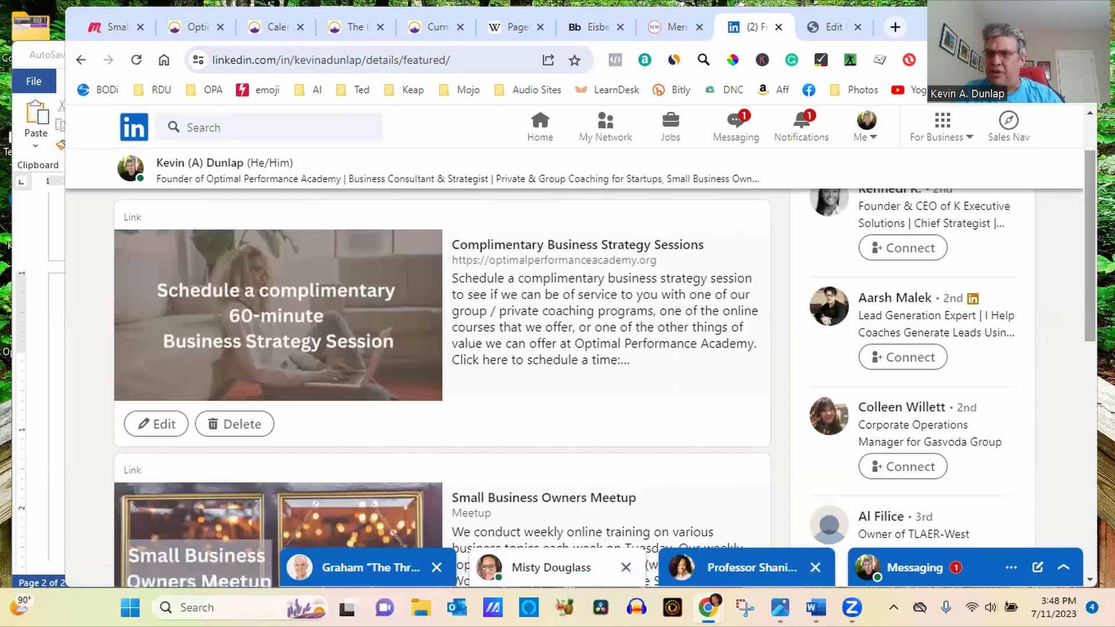
pyautogui.scroll(1, 1090, 244)
pyautogui.scroll(1, 604, 354)
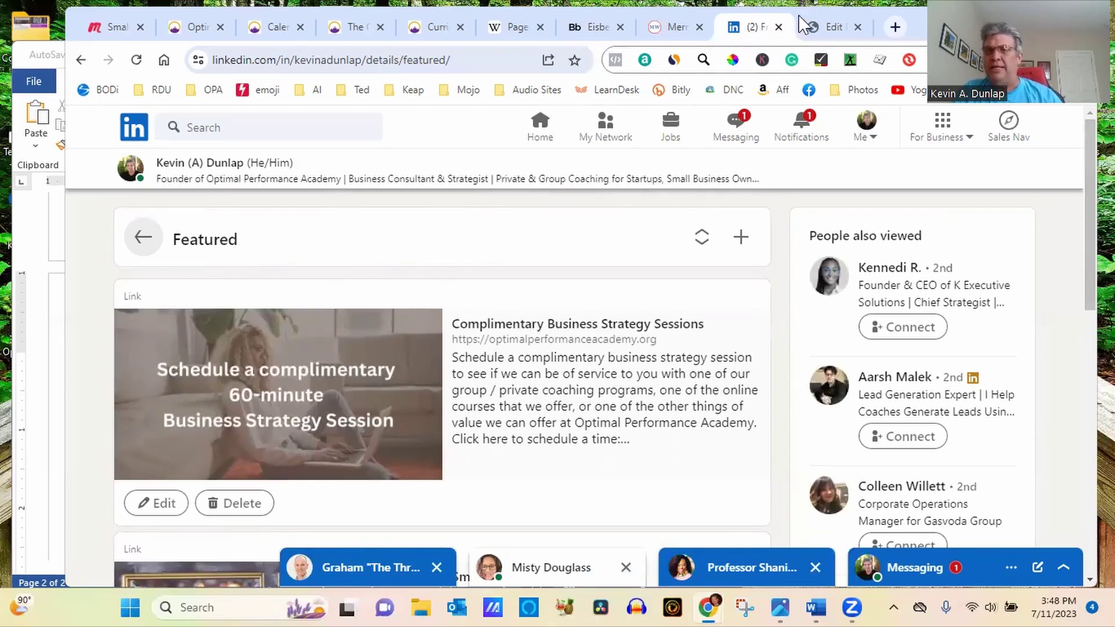
# Step: Load linkedin.com in a new browser tab and open the account's own profile
pyautogui.click(827, 29)
pyautogui.click(894, 27)
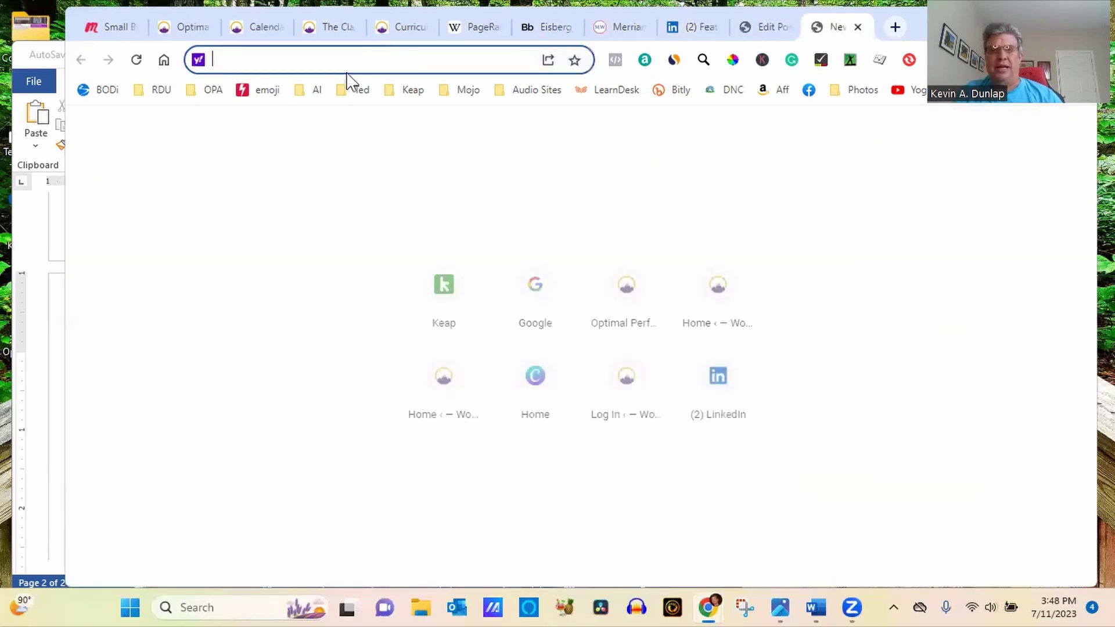
pyautogui.write('linkedin.com')
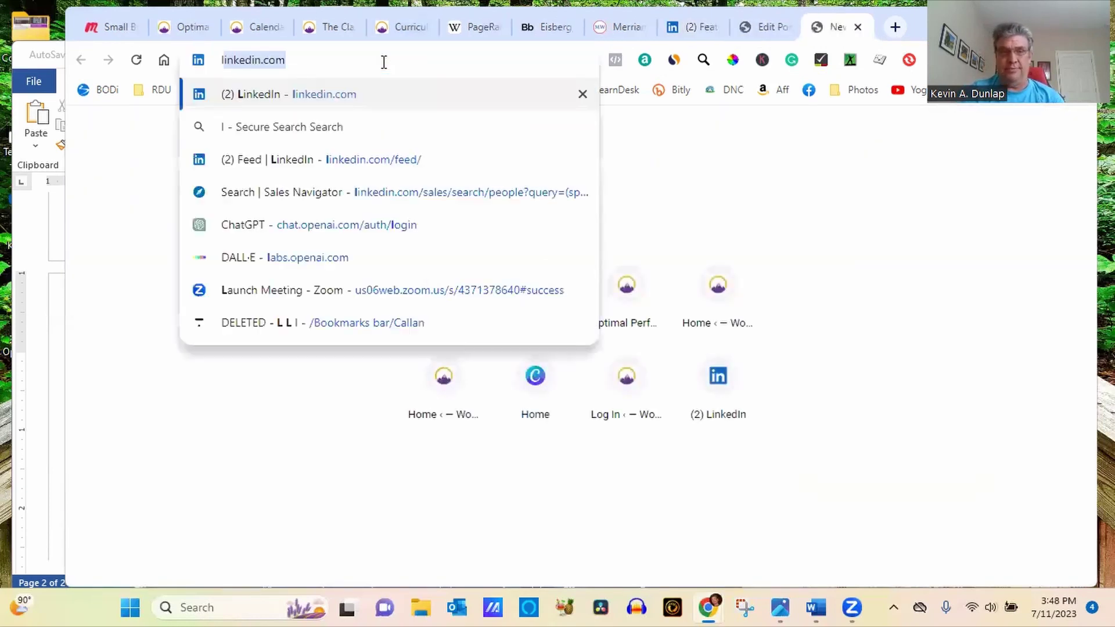
pyautogui.press('Return')
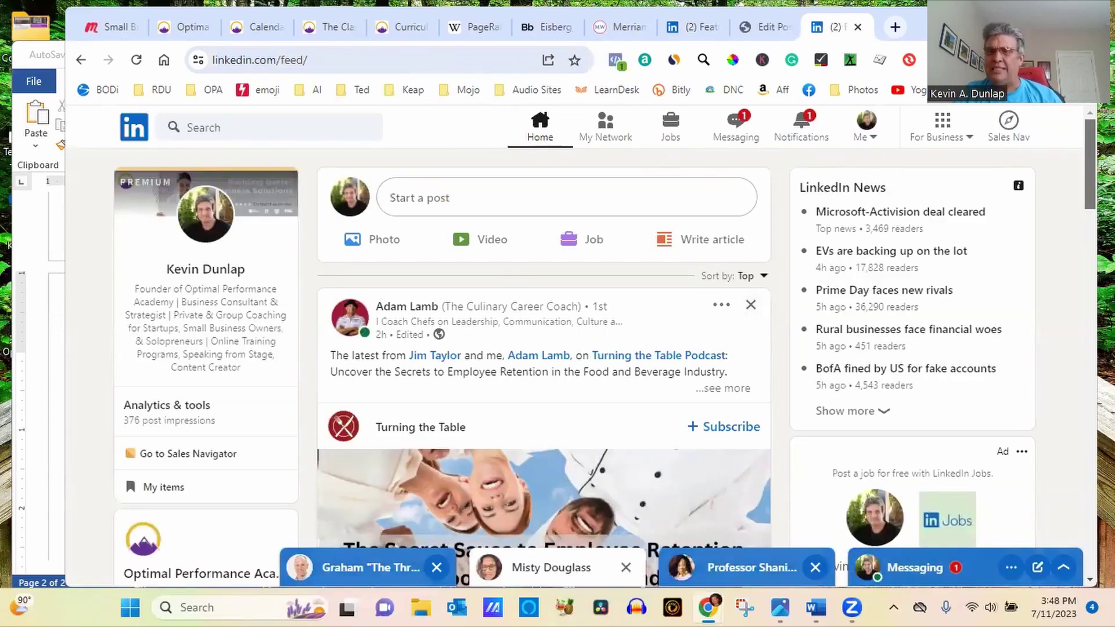
pyautogui.click(871, 130)
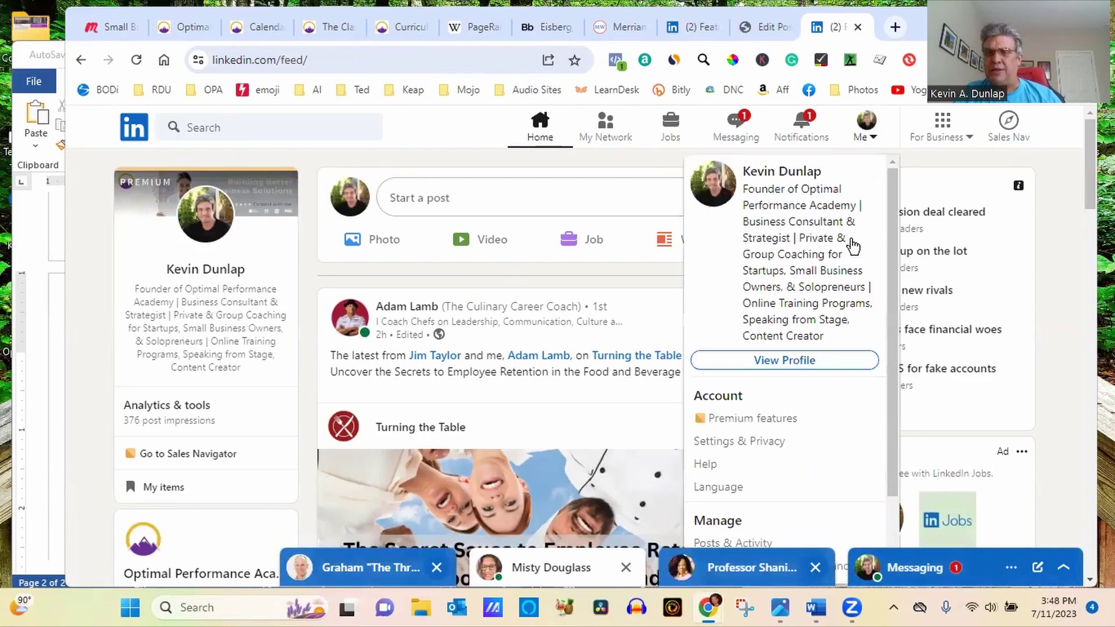
pyautogui.click(817, 364)
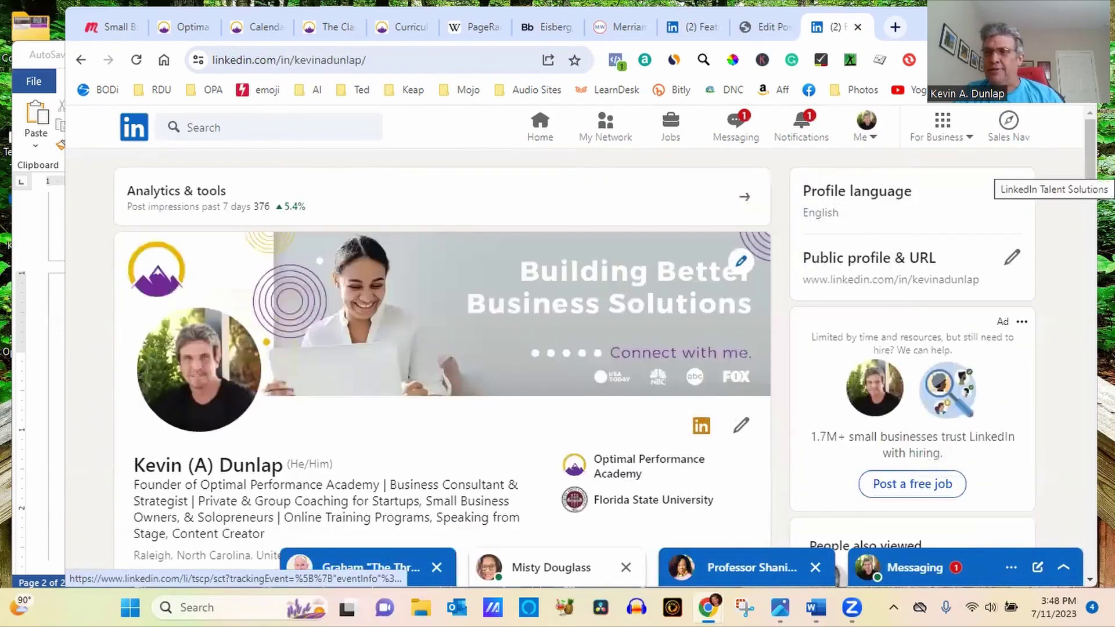
# Step: Look through the profile down to Experience and back to Featured, and highlight the profile handle in the page address
pyautogui.scroll(-15, 1089, 174)
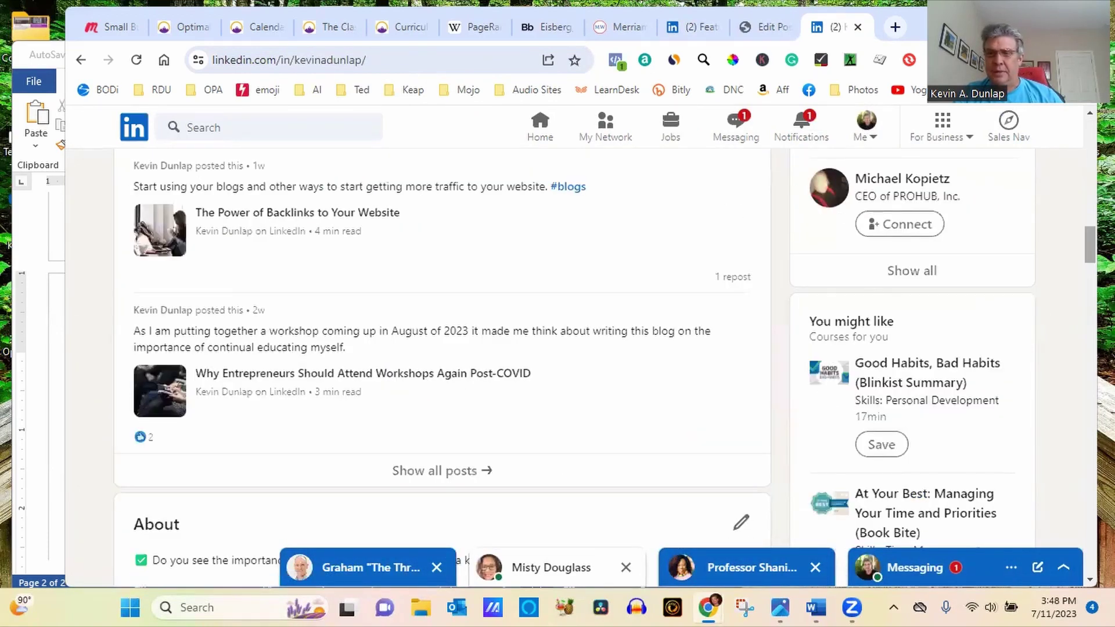
pyautogui.scroll(-5, 605, 366)
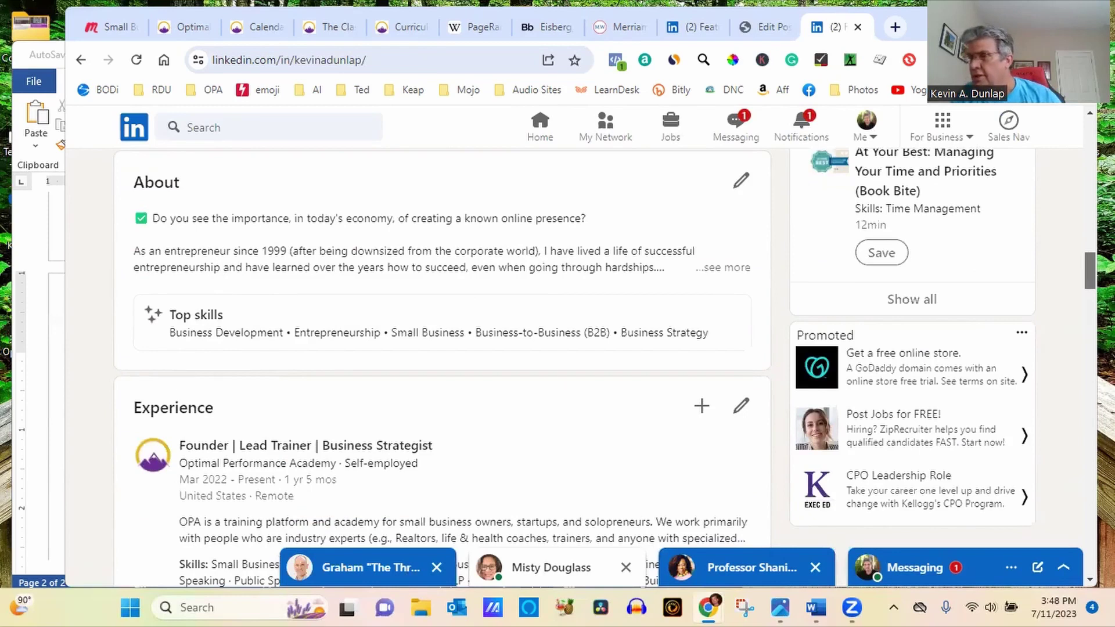
pyautogui.scroll(-1, 605, 367)
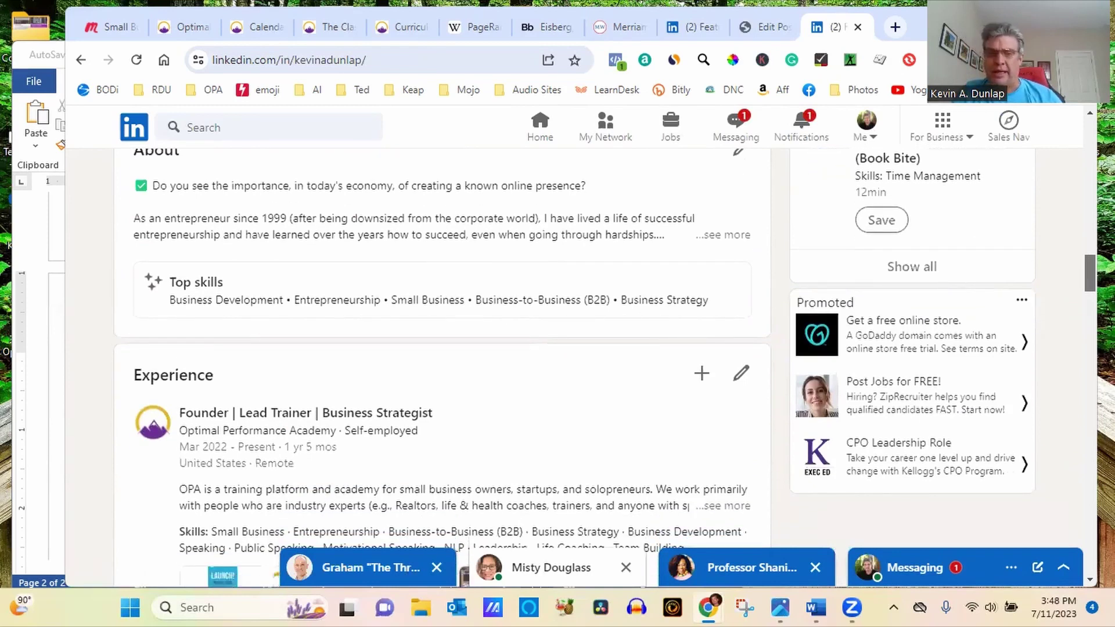
pyautogui.scroll(-3, 605, 366)
pyautogui.scroll(8, 605, 365)
pyautogui.scroll(8, 605, 366)
pyautogui.scroll(6, 616, 240)
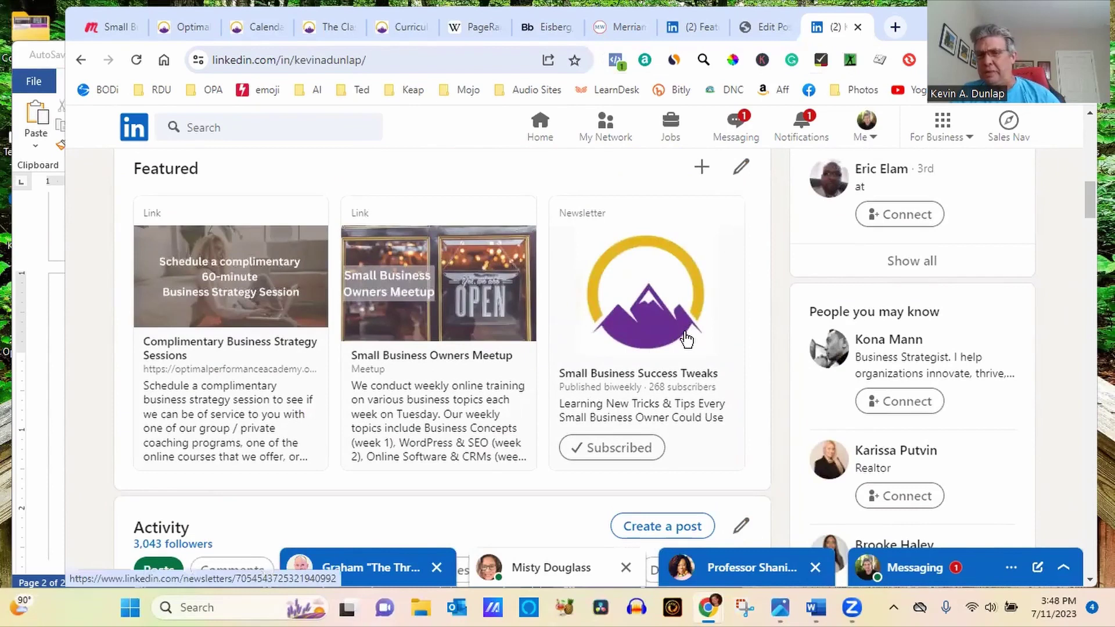
pyautogui.moveTo(367, 60); pyautogui.dragTo(291, 76)
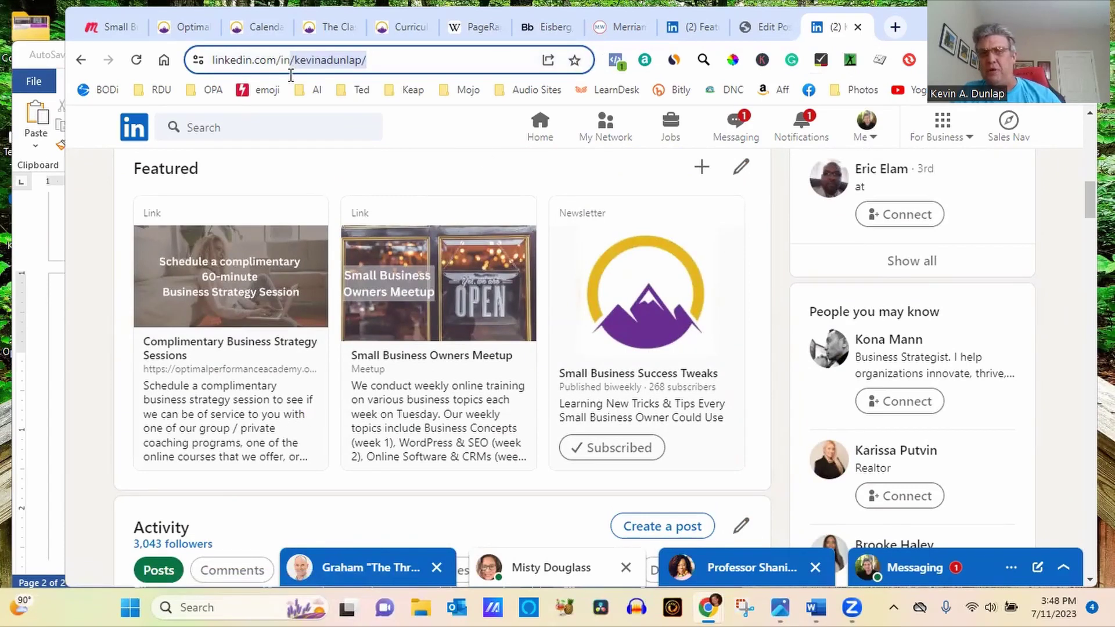
# Step: Open the Small Business Success Tweaks newsletter from Featured and examine its edition "The Power of Joining a Mastermind"
pyautogui.click(662, 316)
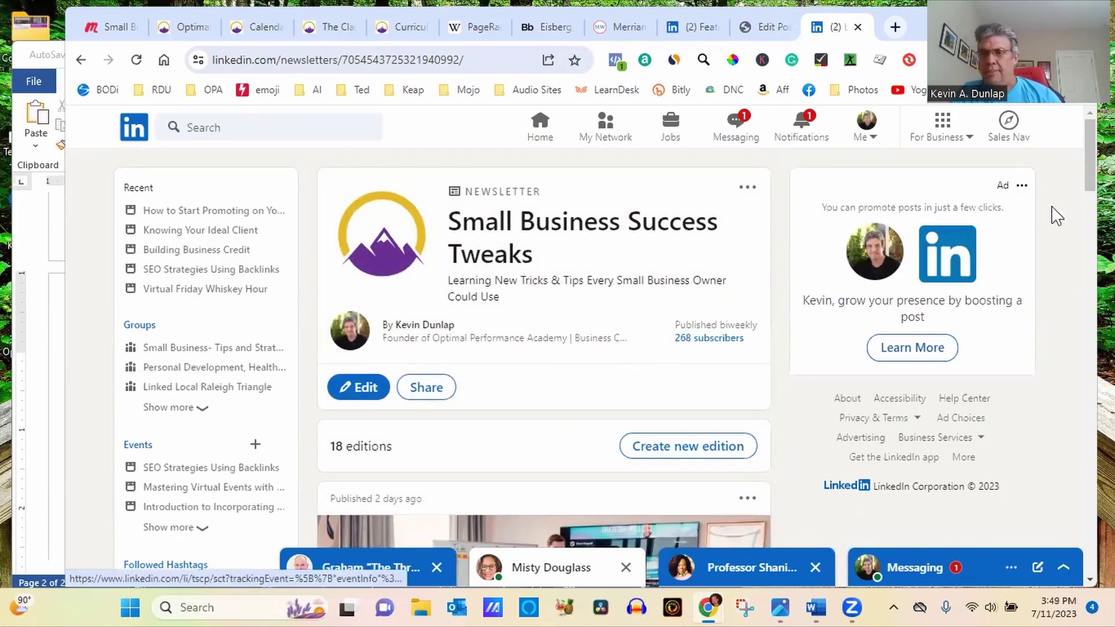
pyautogui.scroll(-6, 1089, 155)
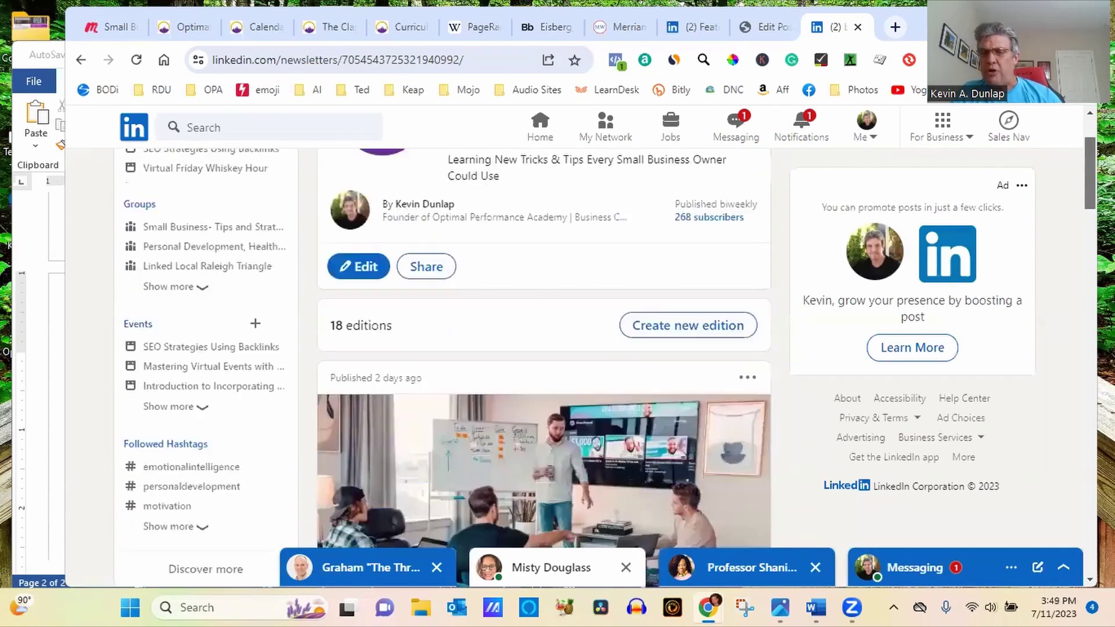
pyautogui.scroll(2, 605, 368)
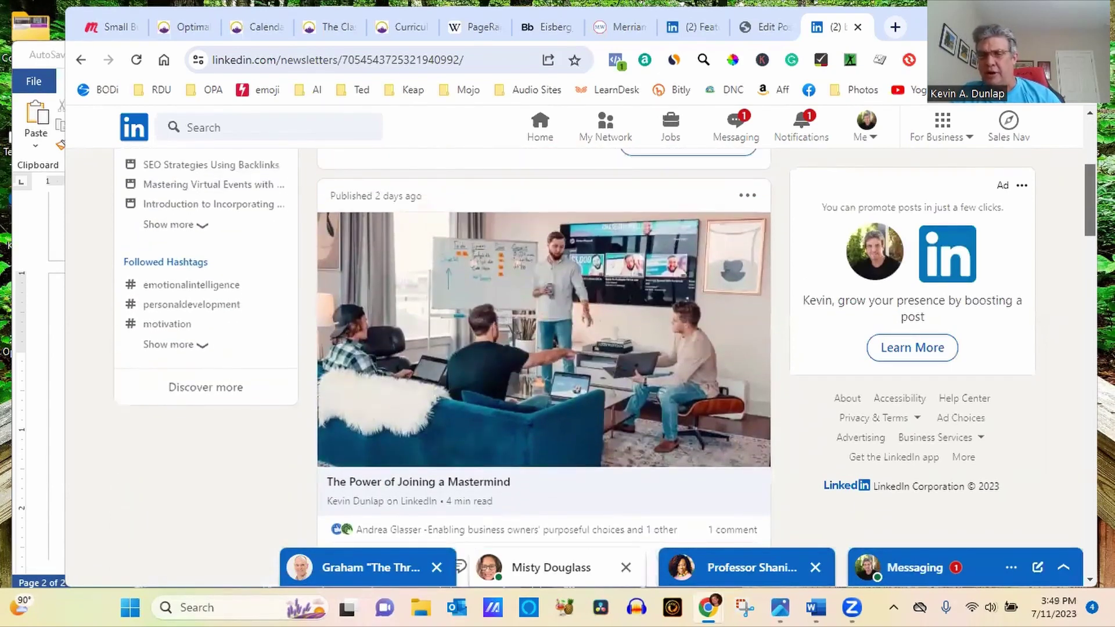
pyautogui.scroll(-2, 560, 187)
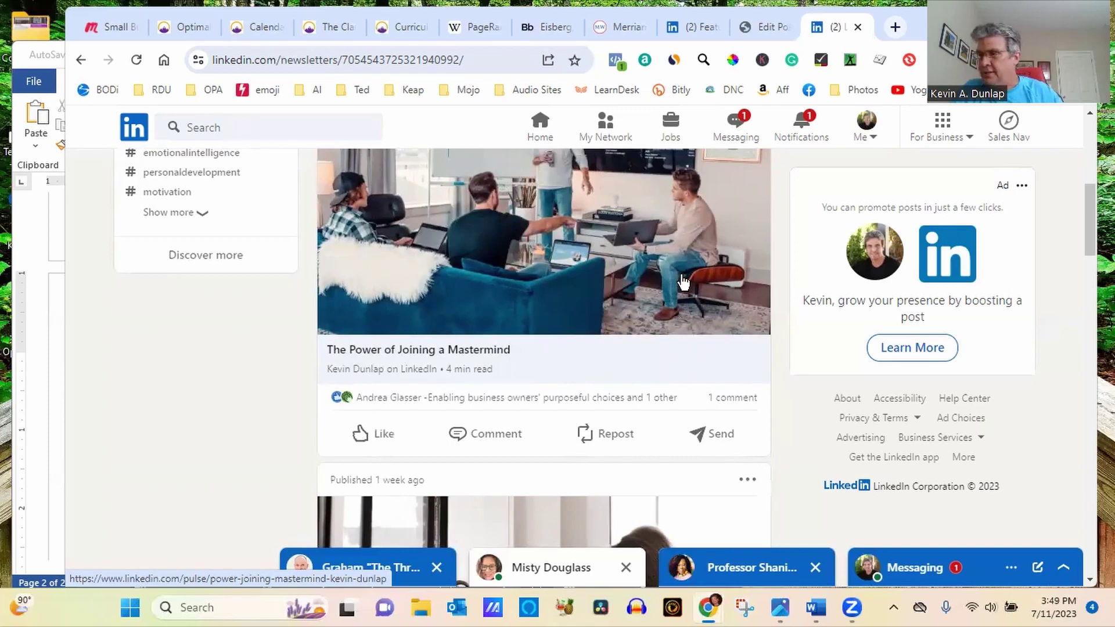
pyautogui.scroll(1, 1090, 220)
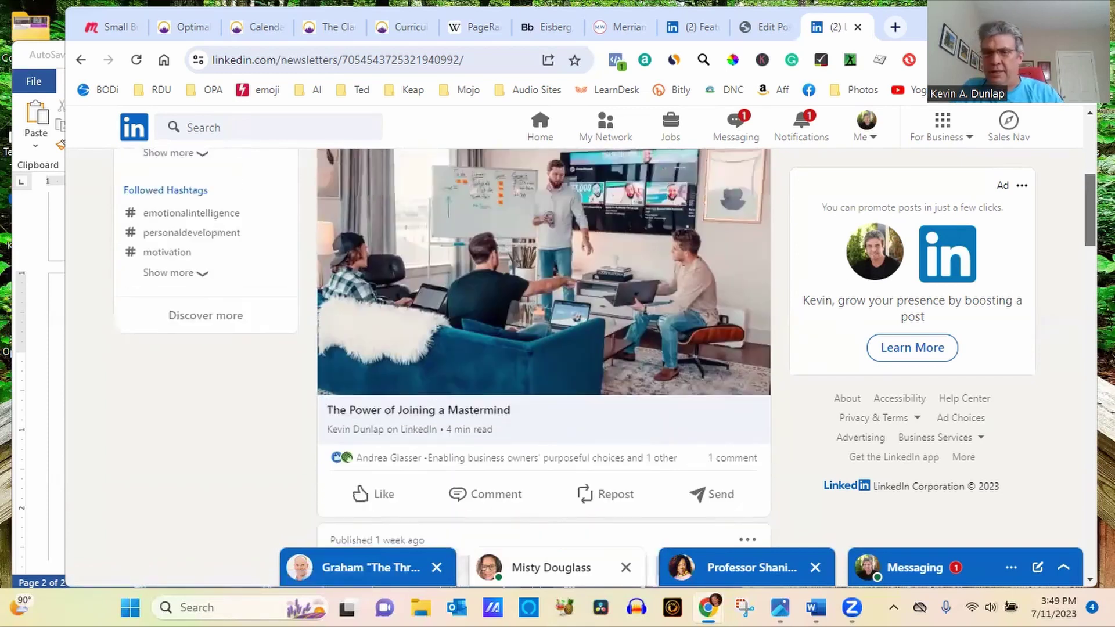
pyautogui.scroll(2, 604, 349)
pyautogui.scroll(-1, 579, 363)
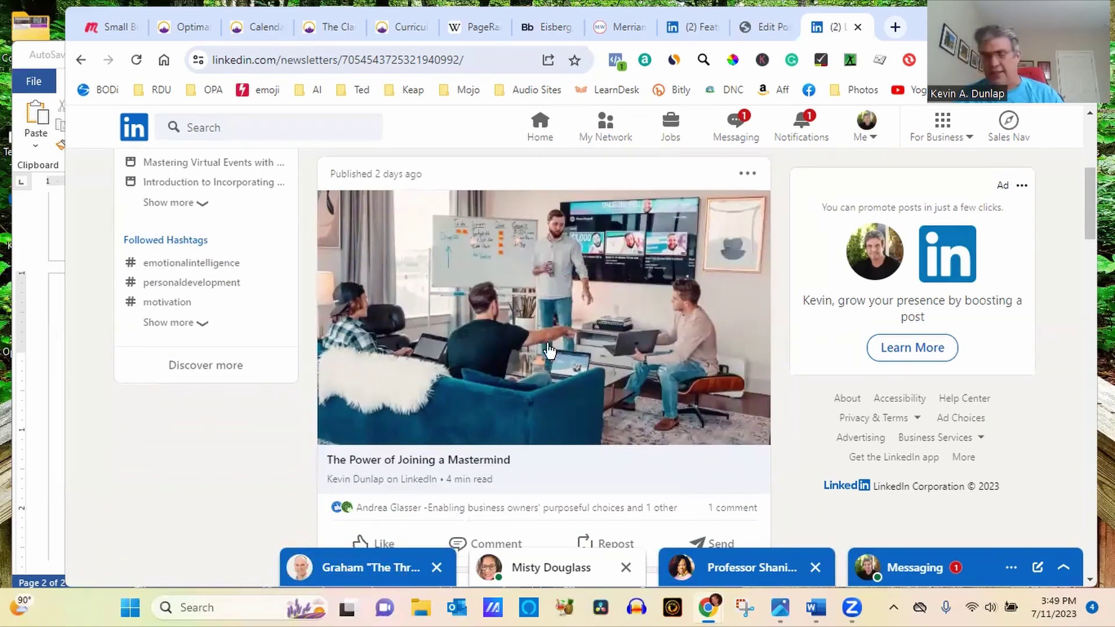
# Step: Switch to the Word notes, turn the "LinkedIn Newsletter" line into a bulleted item and start a second bullet
pyautogui.click(33, 433)
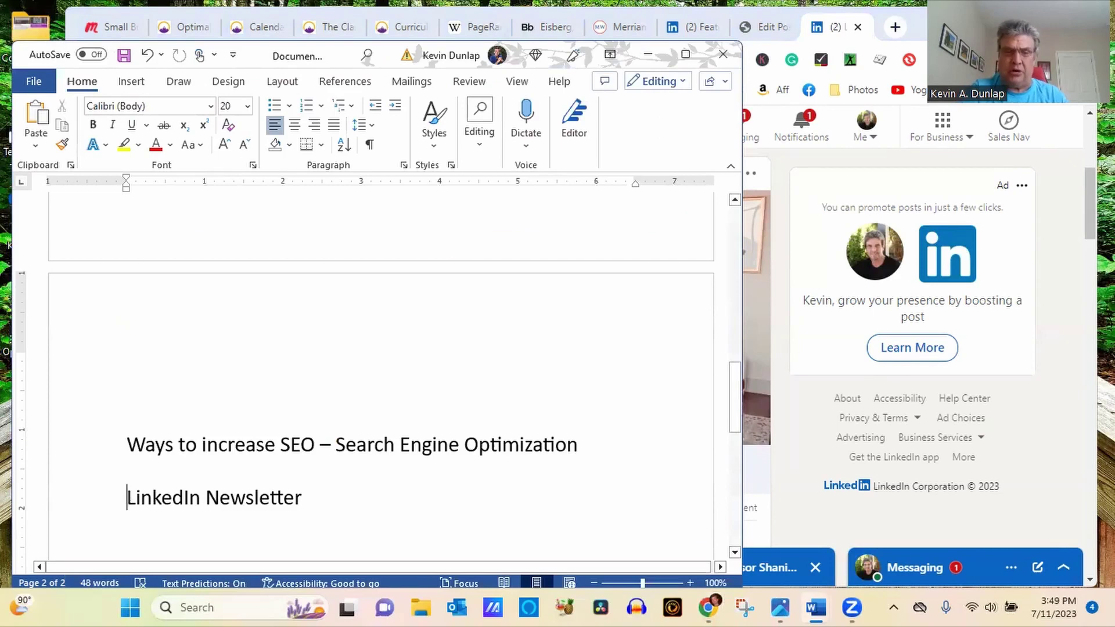
pyautogui.click(127, 497)
pyautogui.write('*')
pyautogui.click(360, 501)
pyautogui.press('Return')
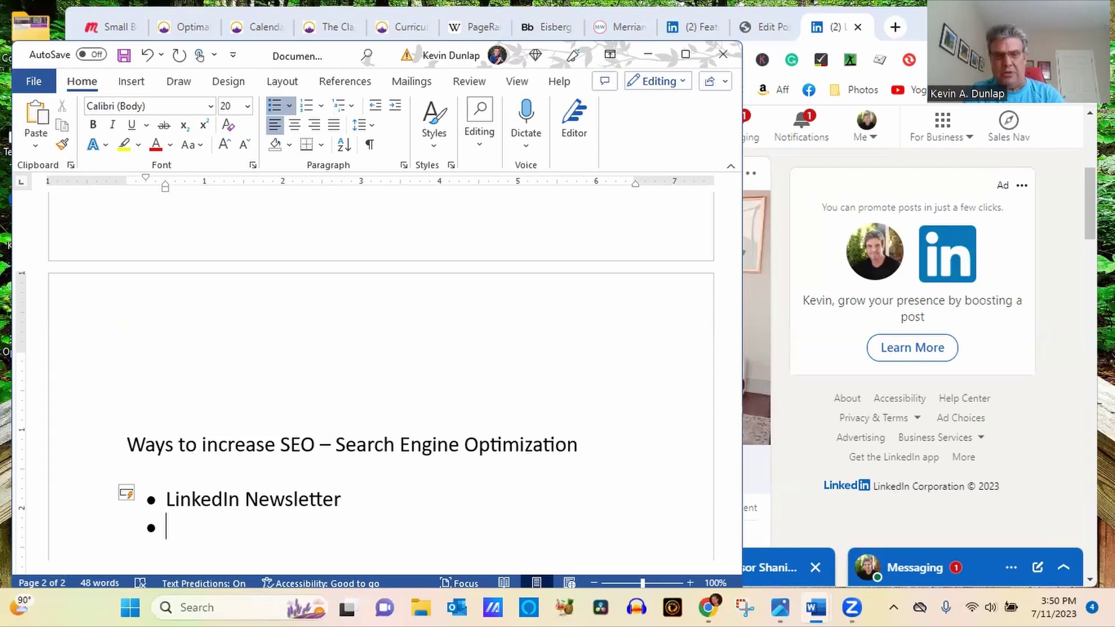
# Step: Enter "Ezine Articles" as the second bullet, followed by an opening parenthesis
pyautogui.write('Ezone')
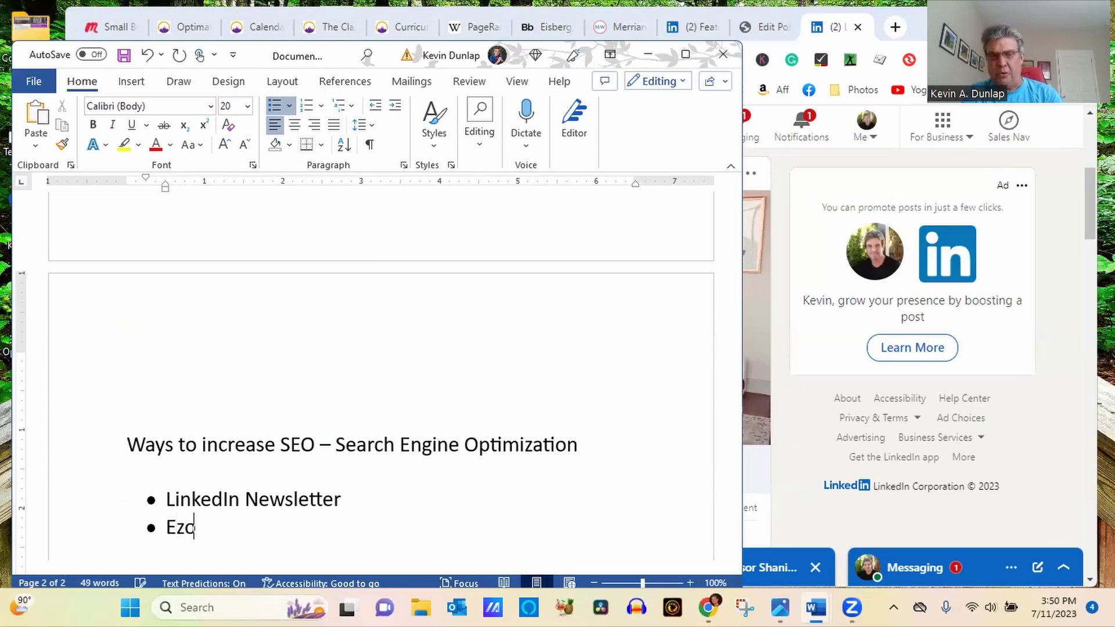
pyautogui.press('BackSpace')
pyautogui.press('BackSpace')
pyautogui.press('BackSpace')
pyautogui.write('ine ')
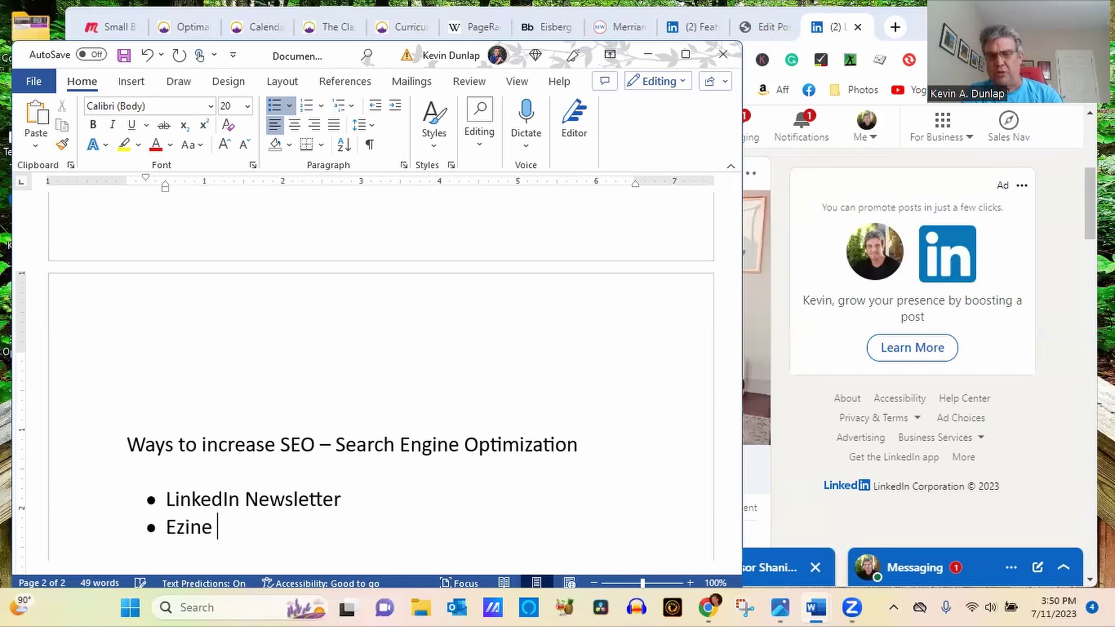
pyautogui.write('Aric')
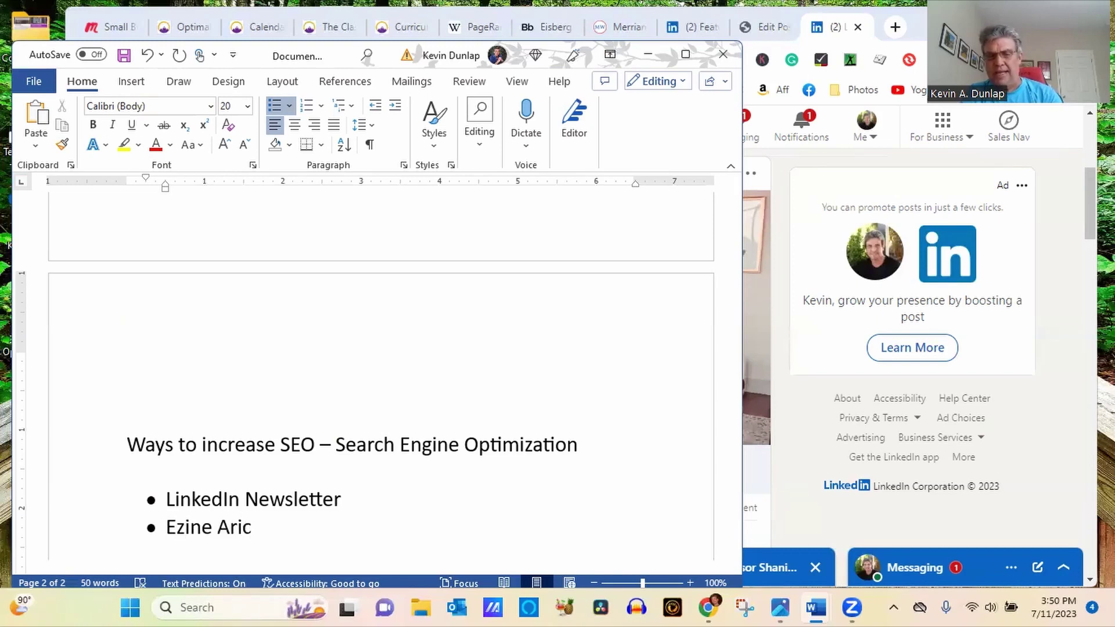
pyautogui.press('BackSpace')
pyautogui.press('BackSpace')
pyautogui.write('ticles (')
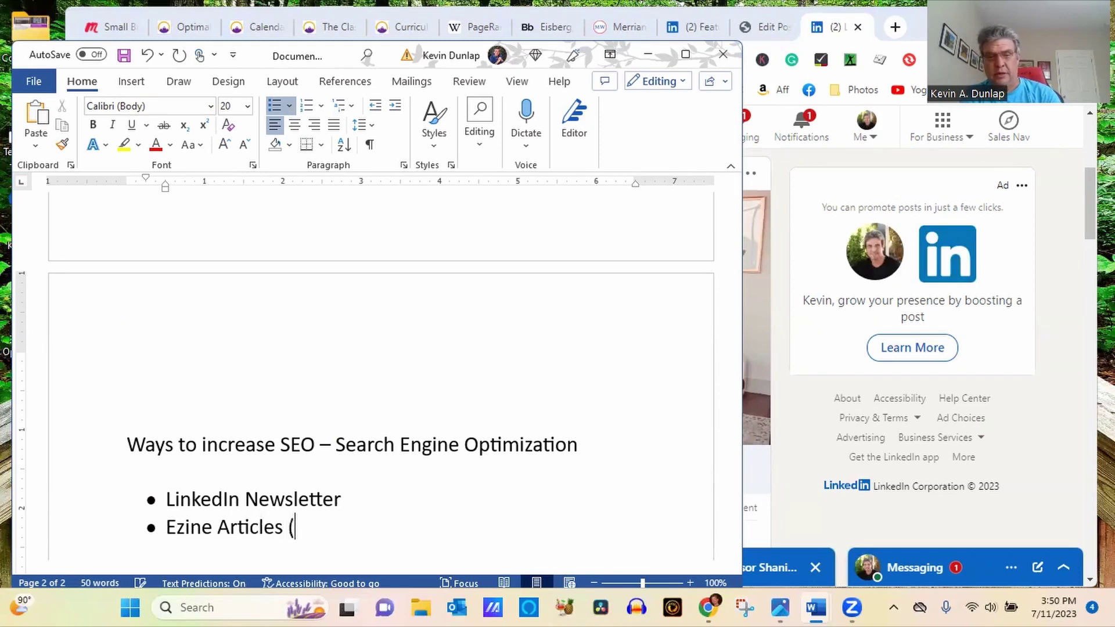
pyautogui.write('www.')
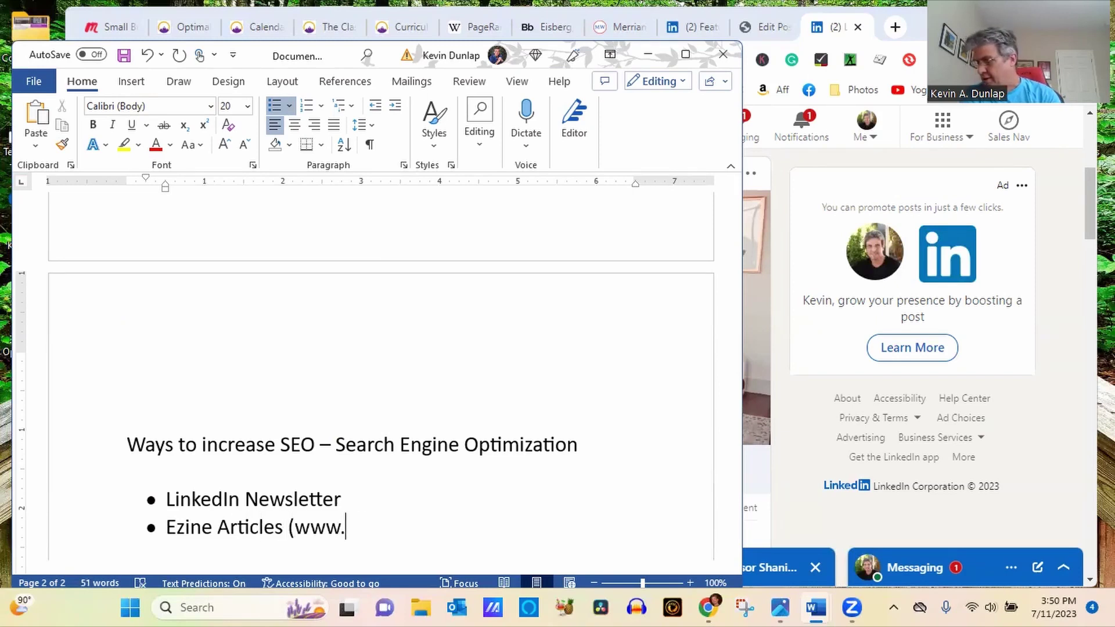
pyautogui.write('ez')
pyautogui.press('BackSpace')
pyautogui.press('BackSpace')
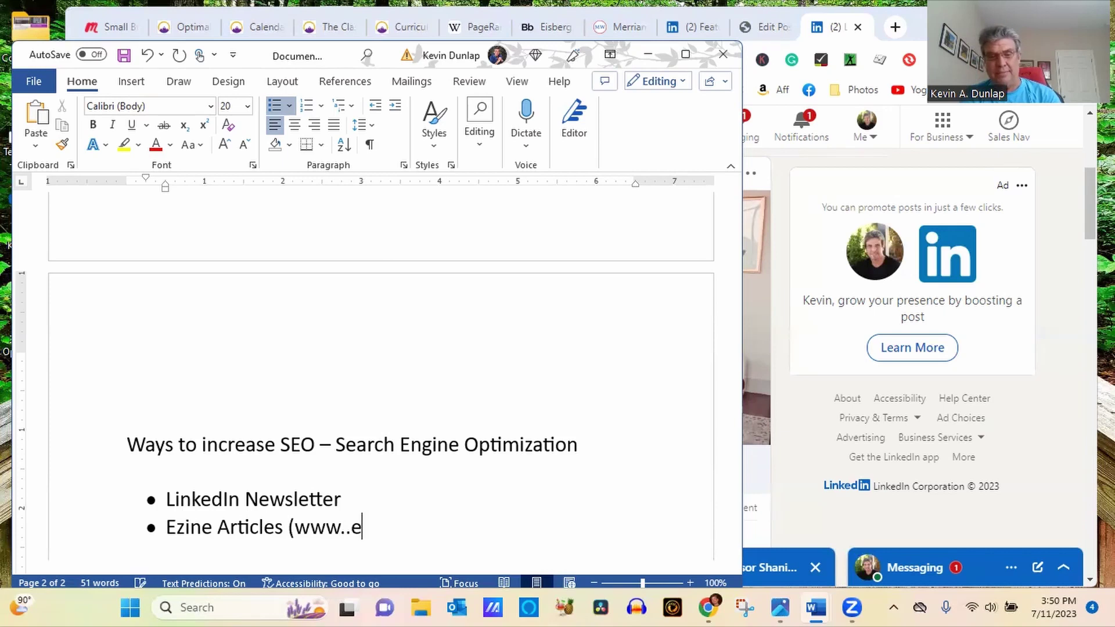
pyautogui.write('ezine')
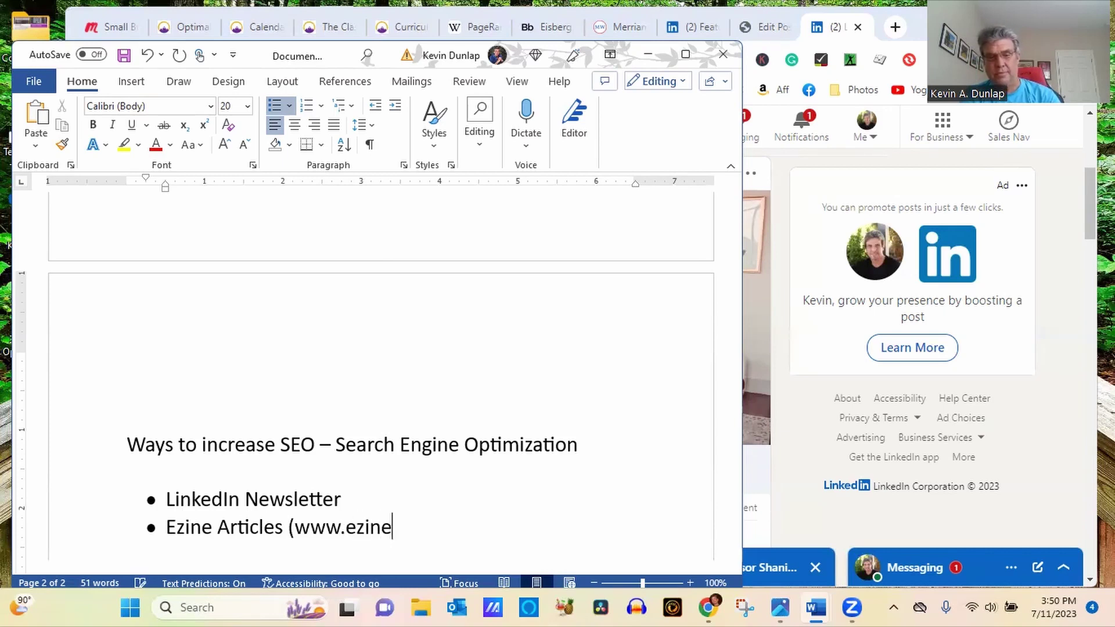
pyautogui.write('artic')
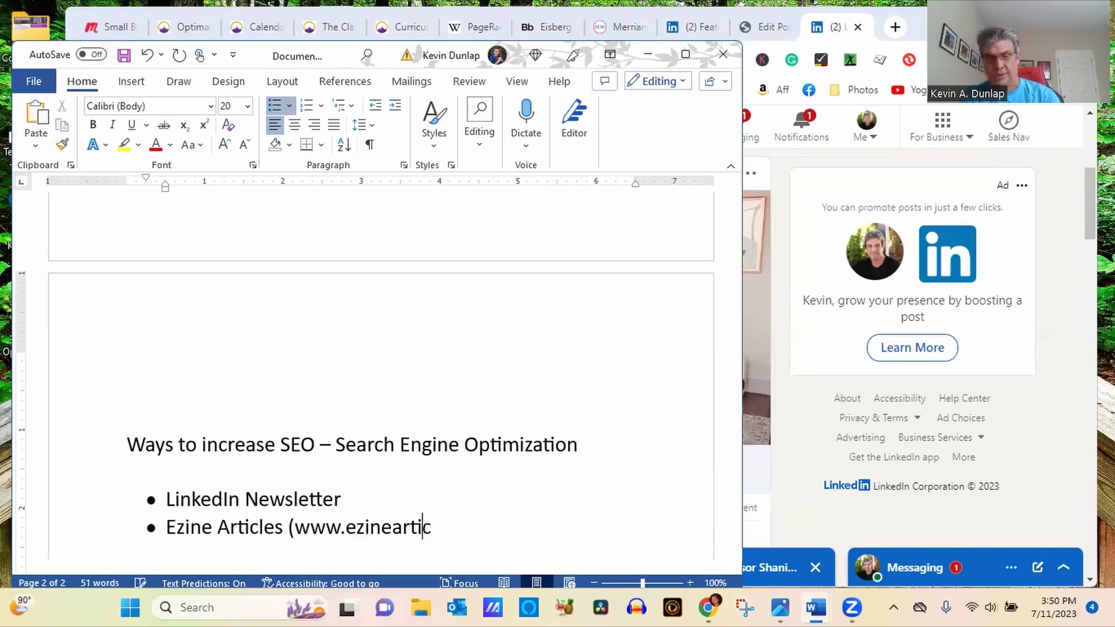
pyautogui.write('les.com)')
pyautogui.press('Return')
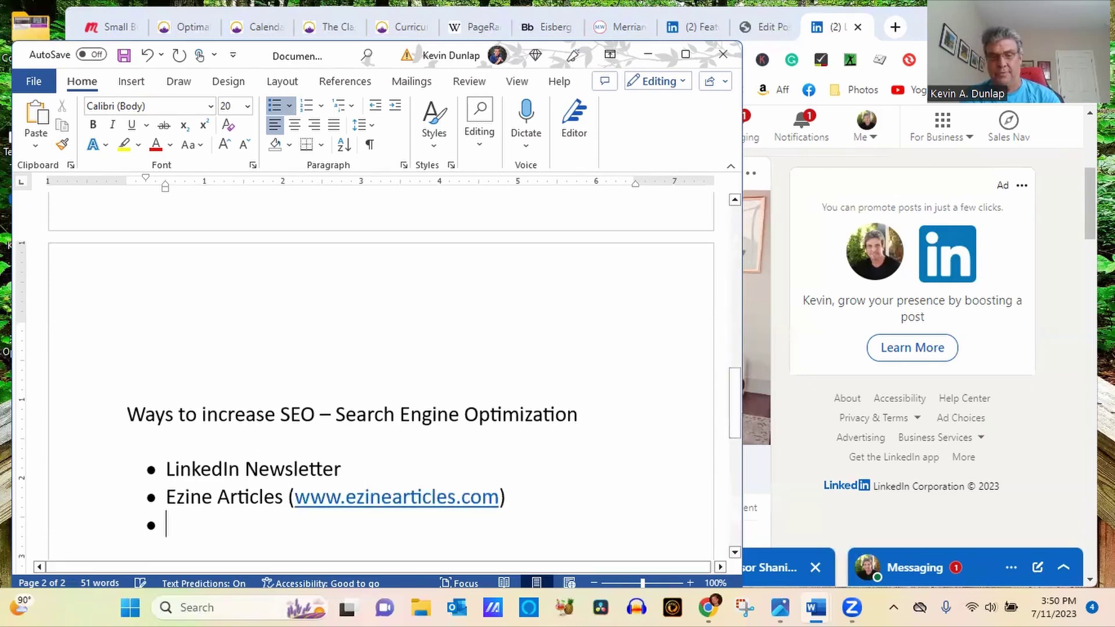
pyautogui.rightClick(438, 504)
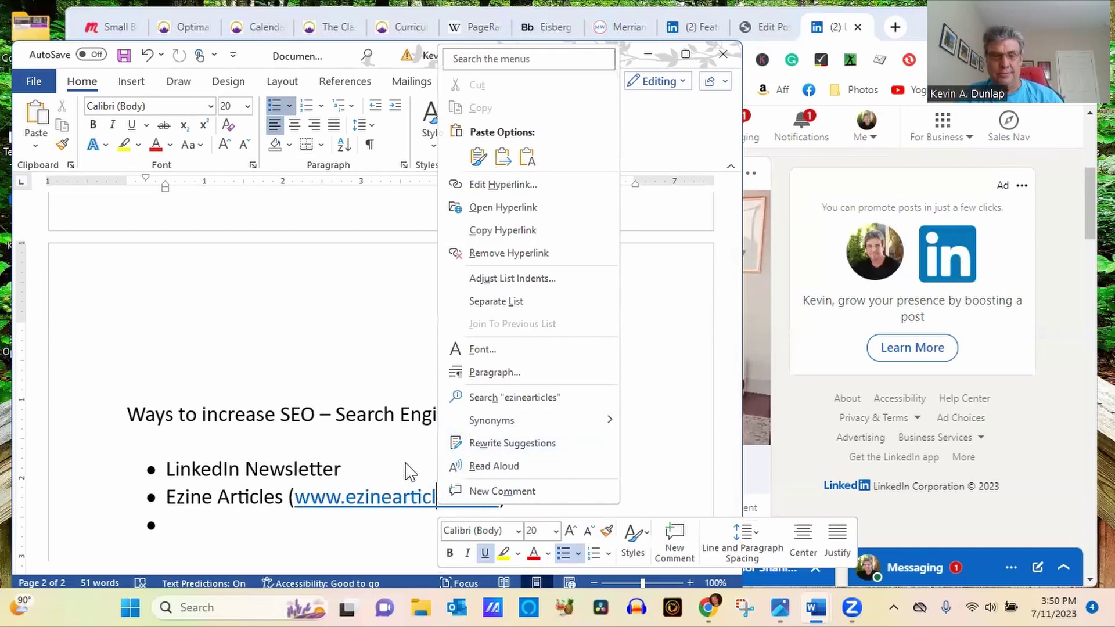
pyautogui.click(554, 231)
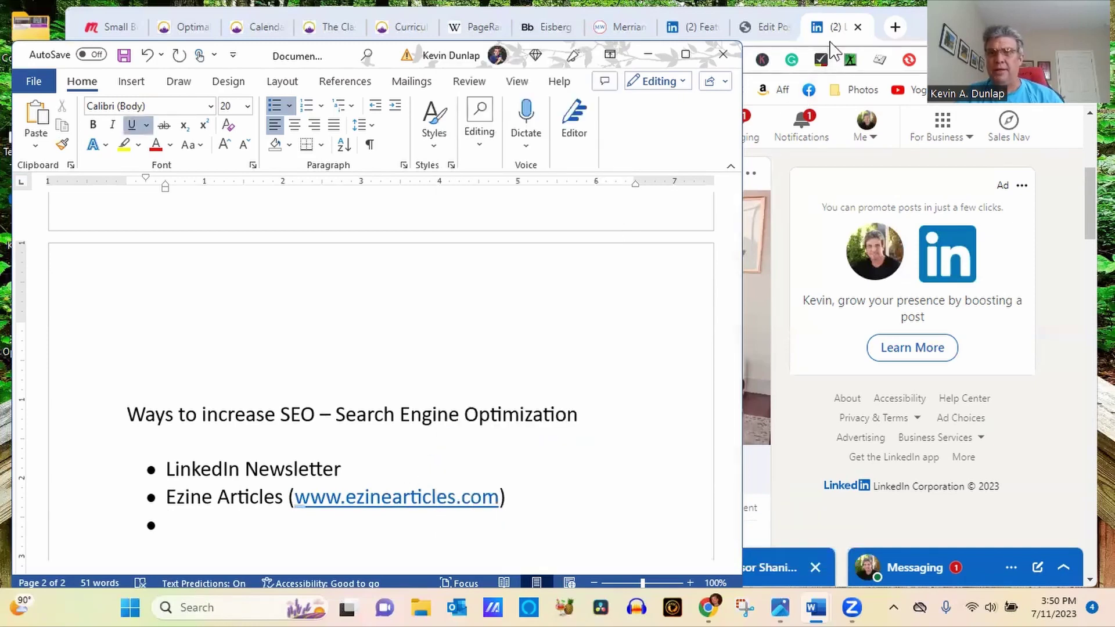
pyautogui.click(831, 44)
pyautogui.click(483, 57)
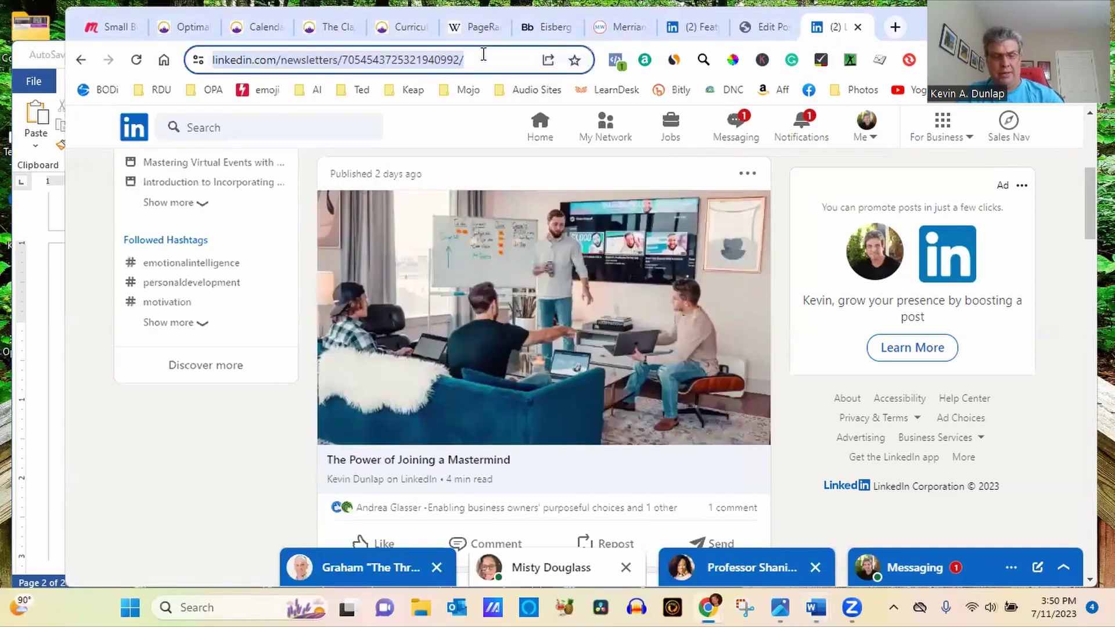
pyautogui.hotkey('ctrl', 'v')
pyautogui.press('Return')
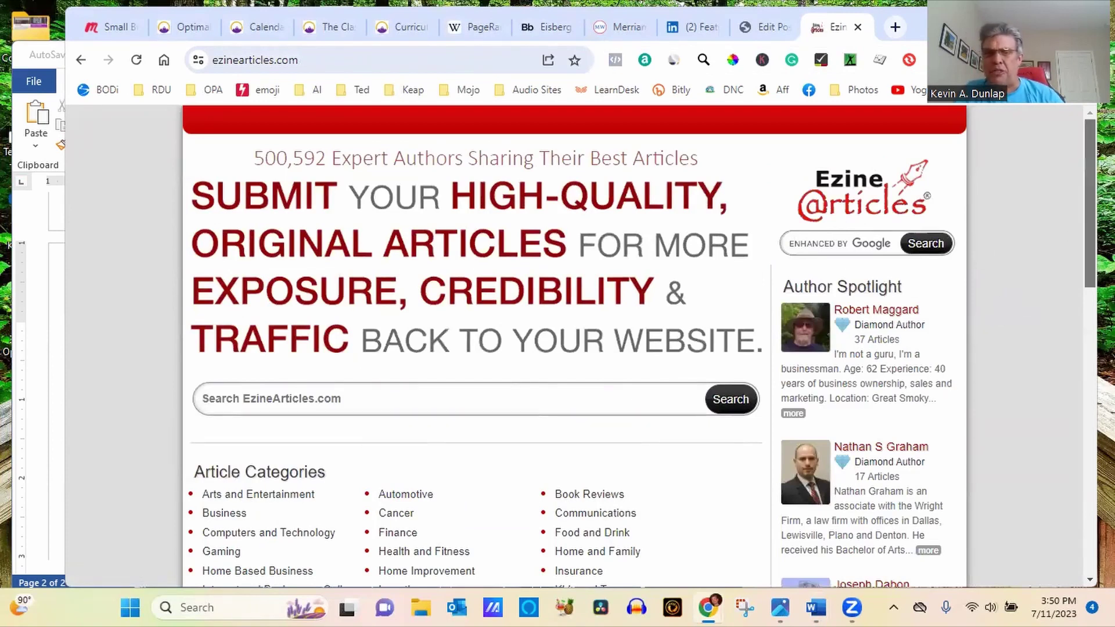
pyautogui.scroll(-1, 1090, 203)
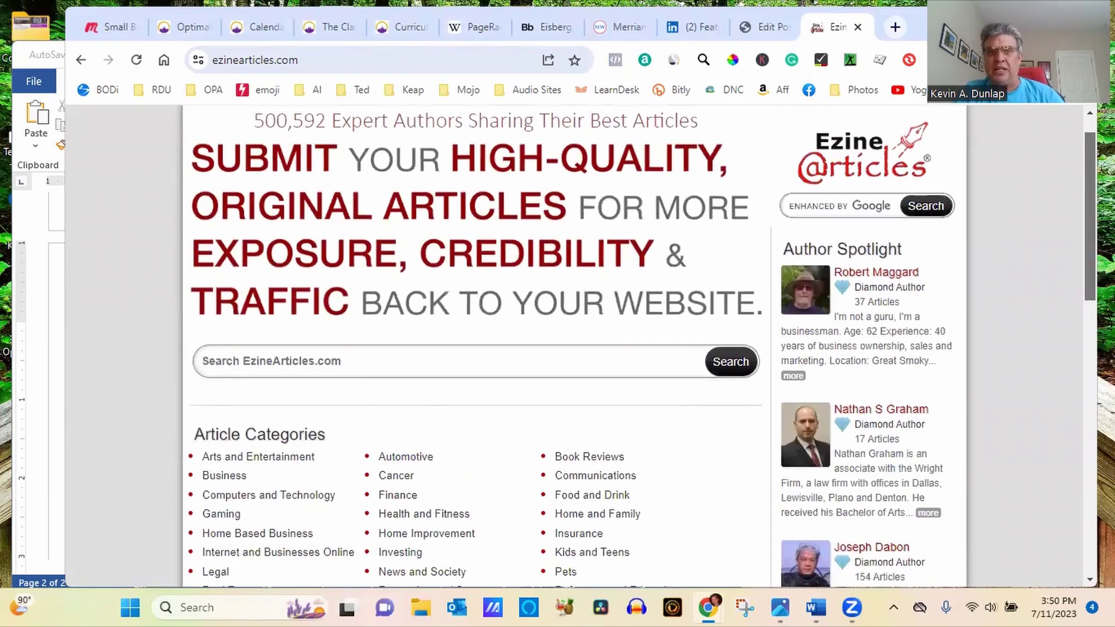
pyautogui.scroll(-2, 1090, 232)
pyautogui.scroll(-2, 1090, 244)
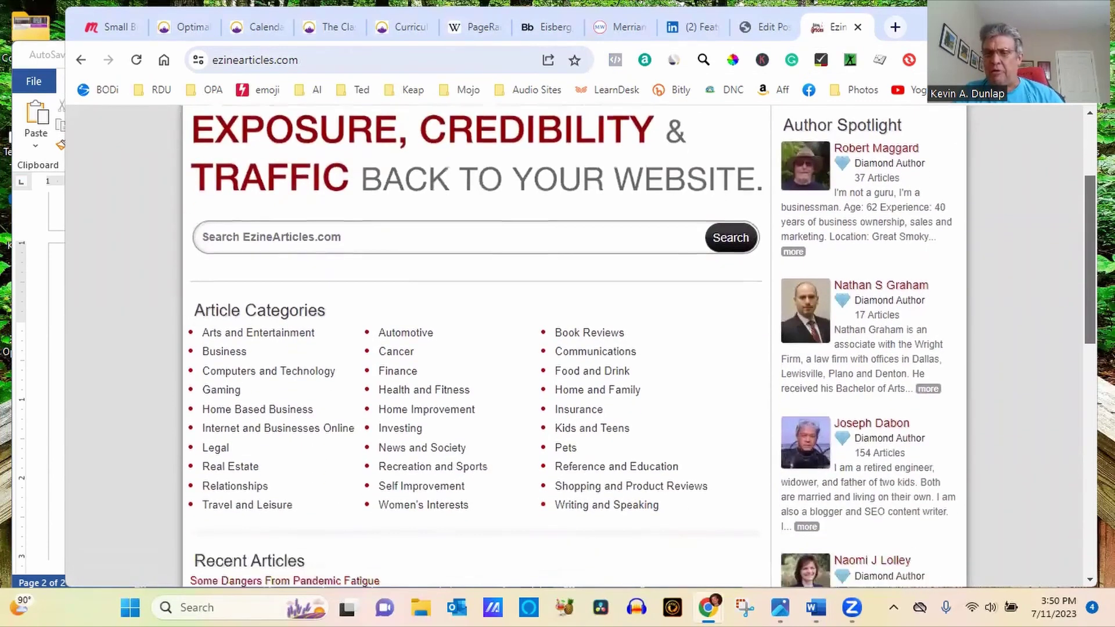
pyautogui.scroll(5, 638, 347)
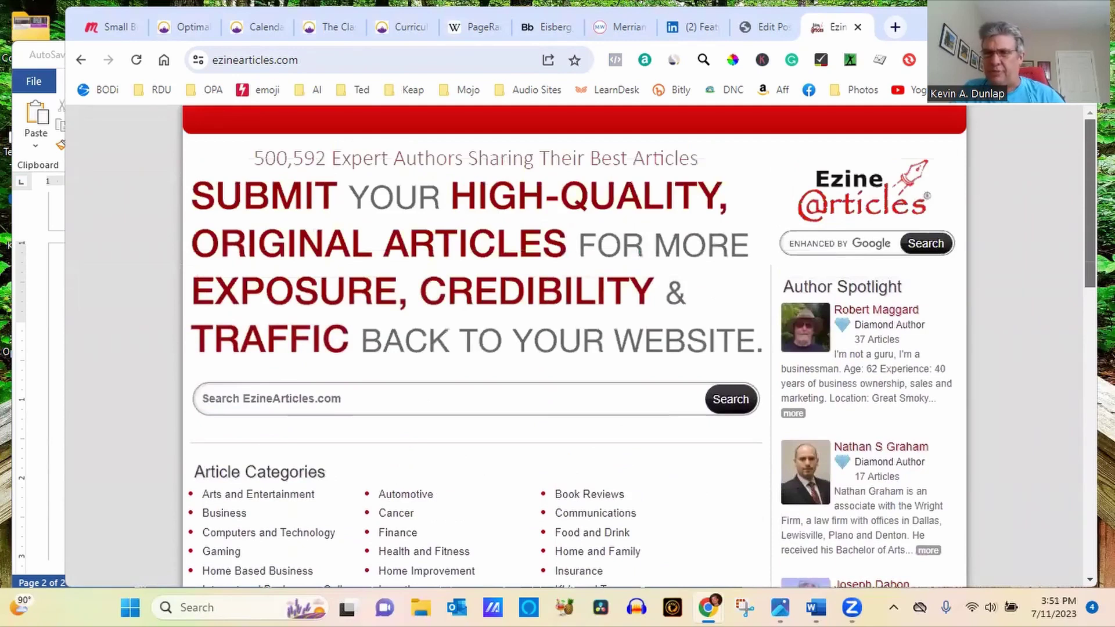
pyautogui.scroll(-3, 639, 346)
pyautogui.scroll(-1, 639, 347)
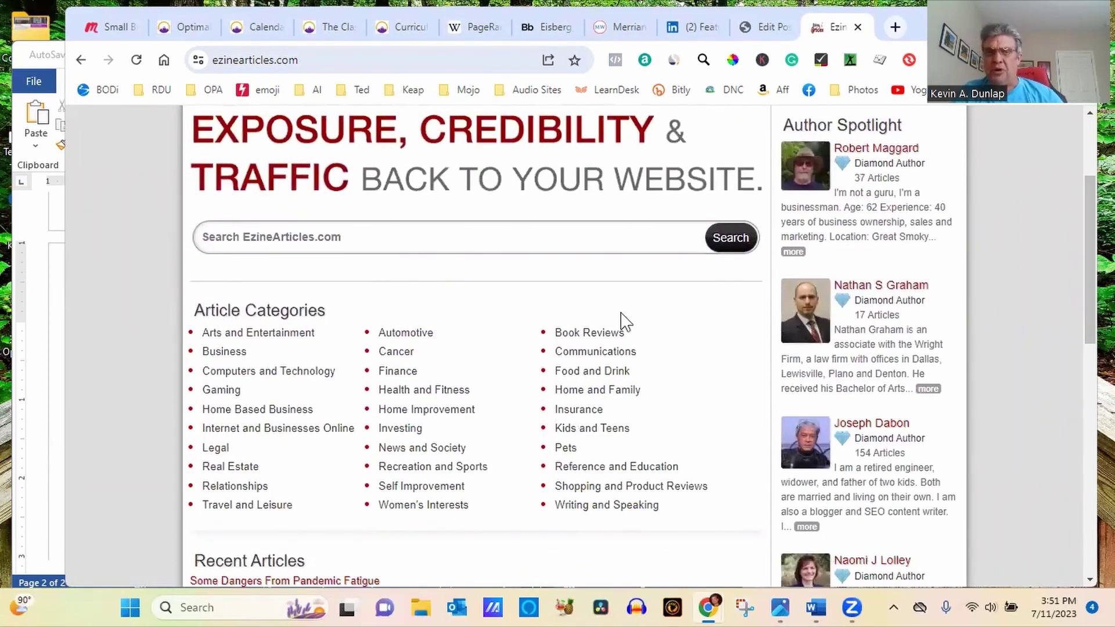
pyautogui.click(56, 411)
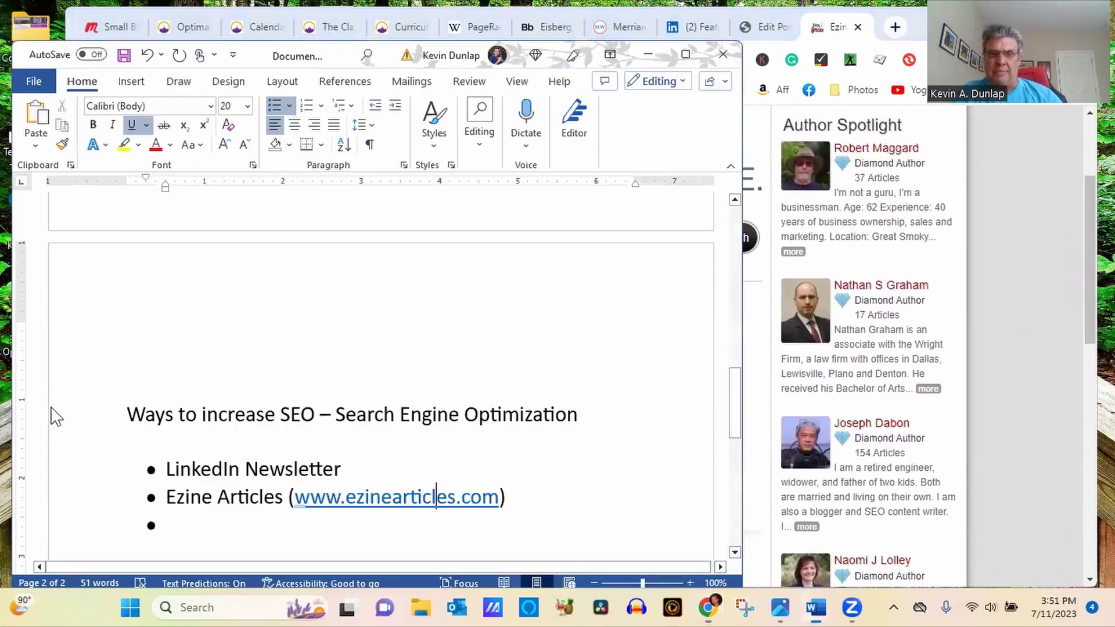
pyautogui.click(196, 523)
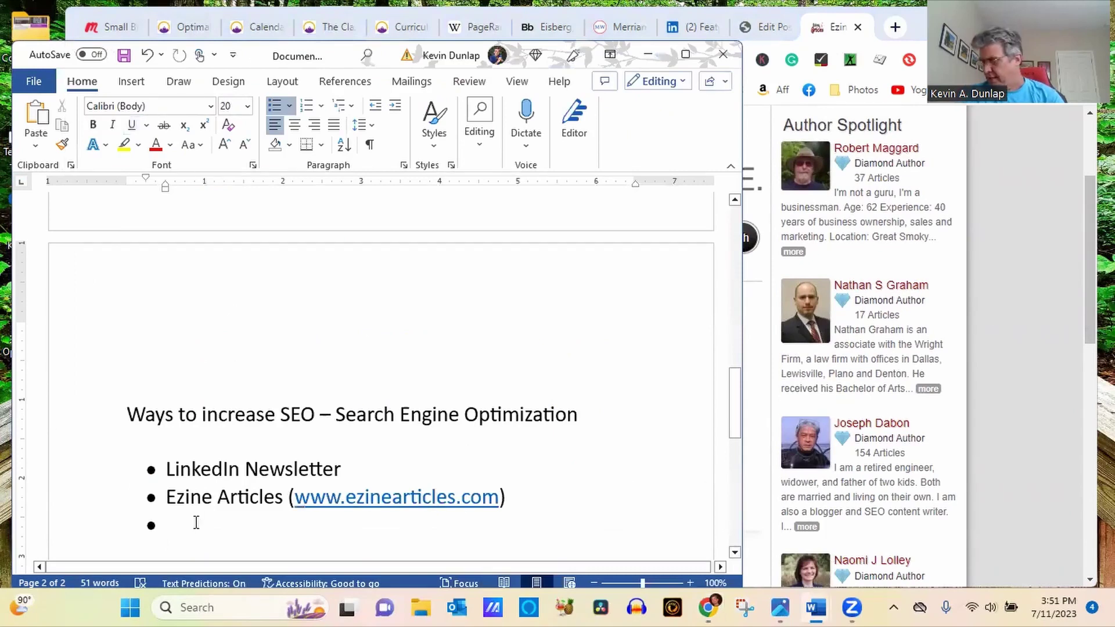
pyautogui.write('Go Ari')
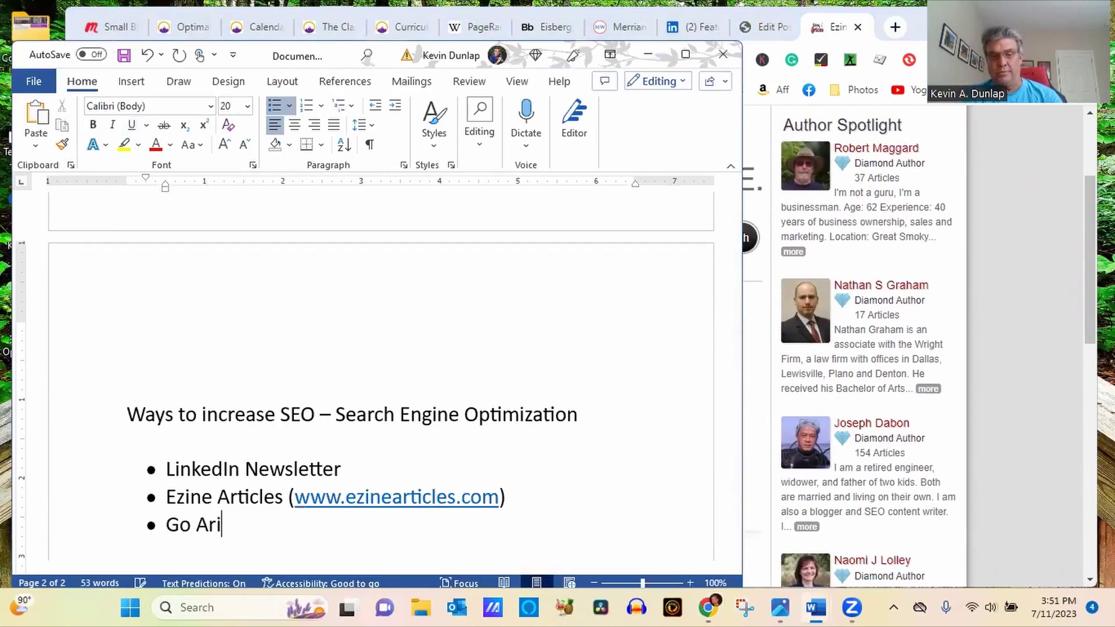
pyautogui.press('BackSpace')
pyautogui.write('ticle')
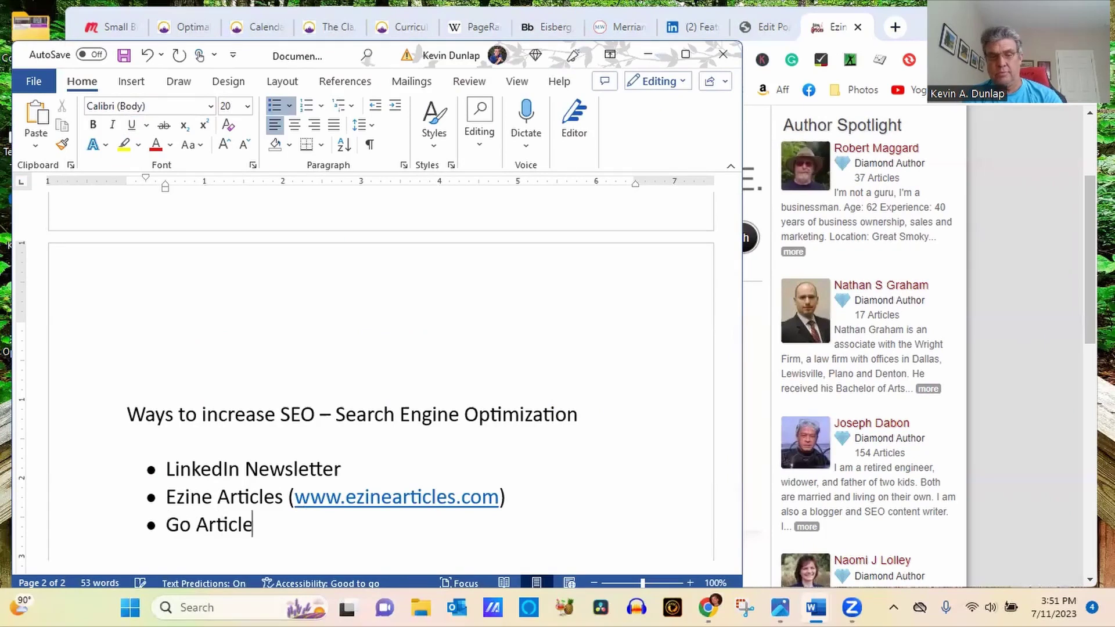
pyautogui.write('s (www.goarticles.com)')
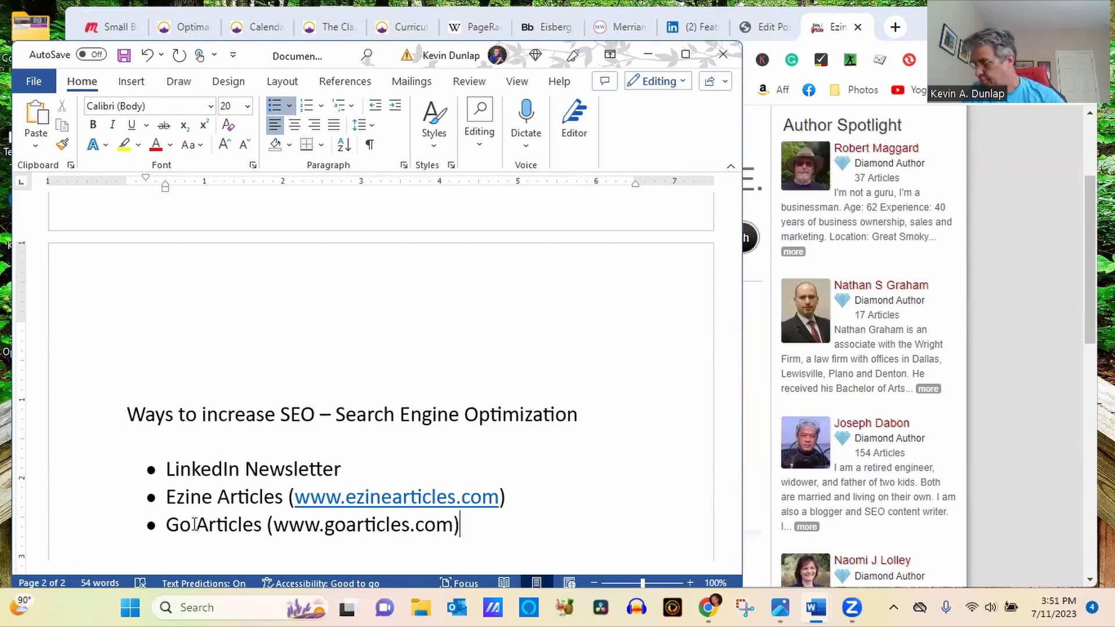
pyautogui.press('Return')
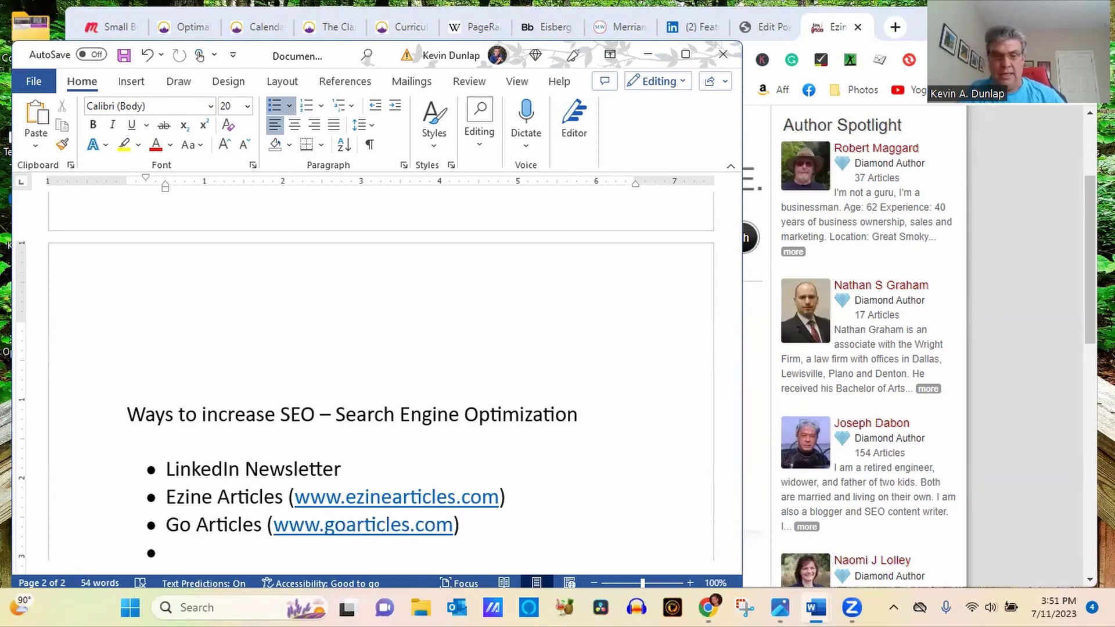
pyautogui.click(317, 530)
pyautogui.rightClick(317, 532)
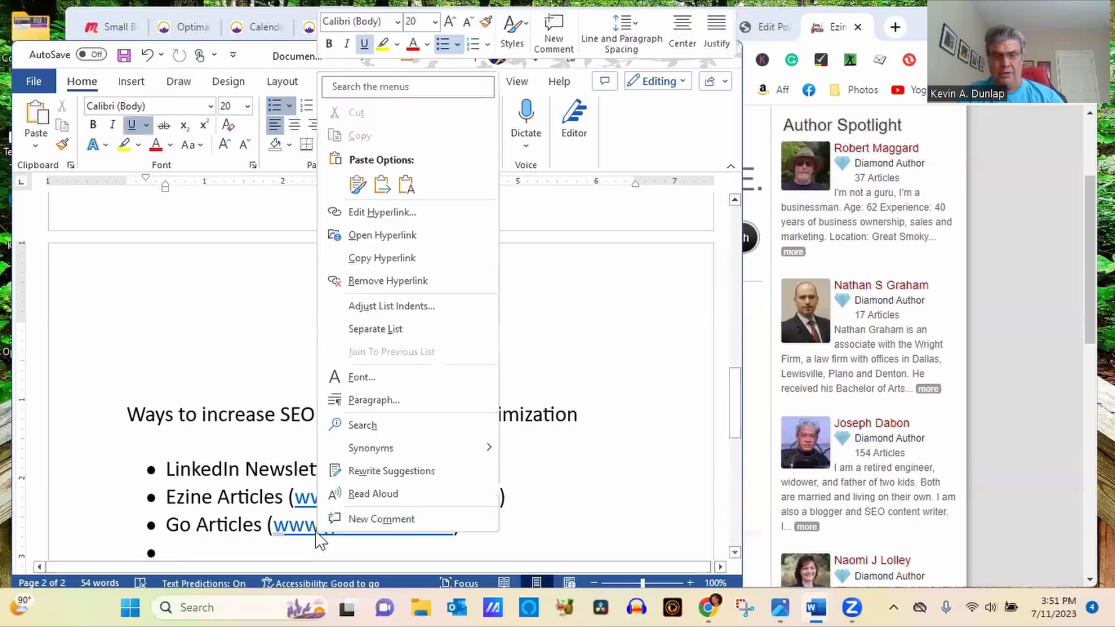
pyautogui.click(406, 259)
pyautogui.click(894, 28)
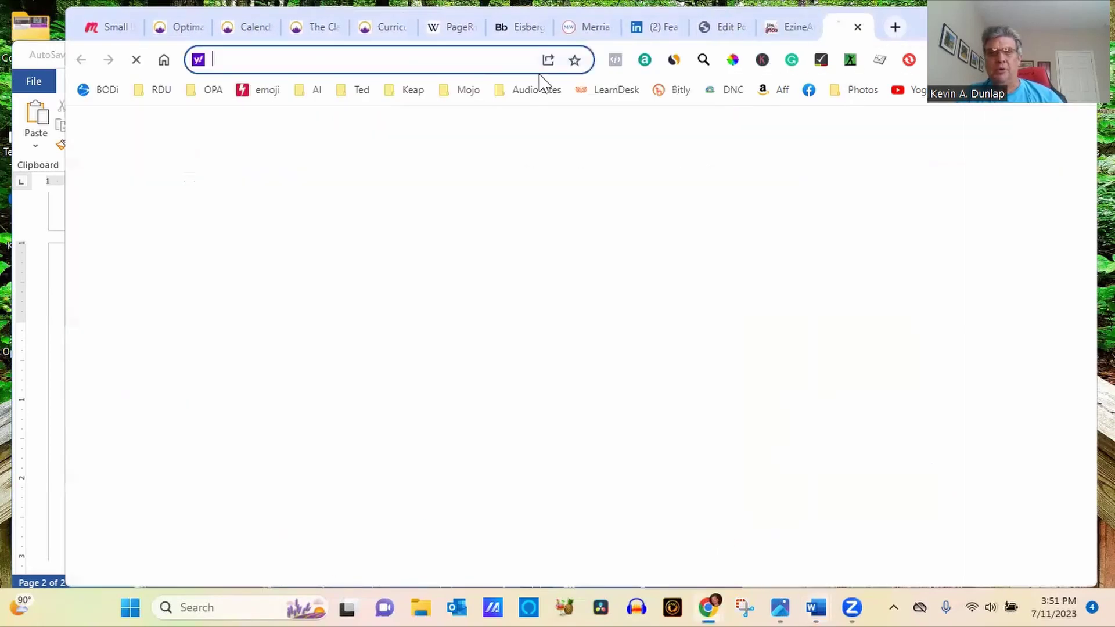
pyautogui.hotkey('ctrl', 'v')
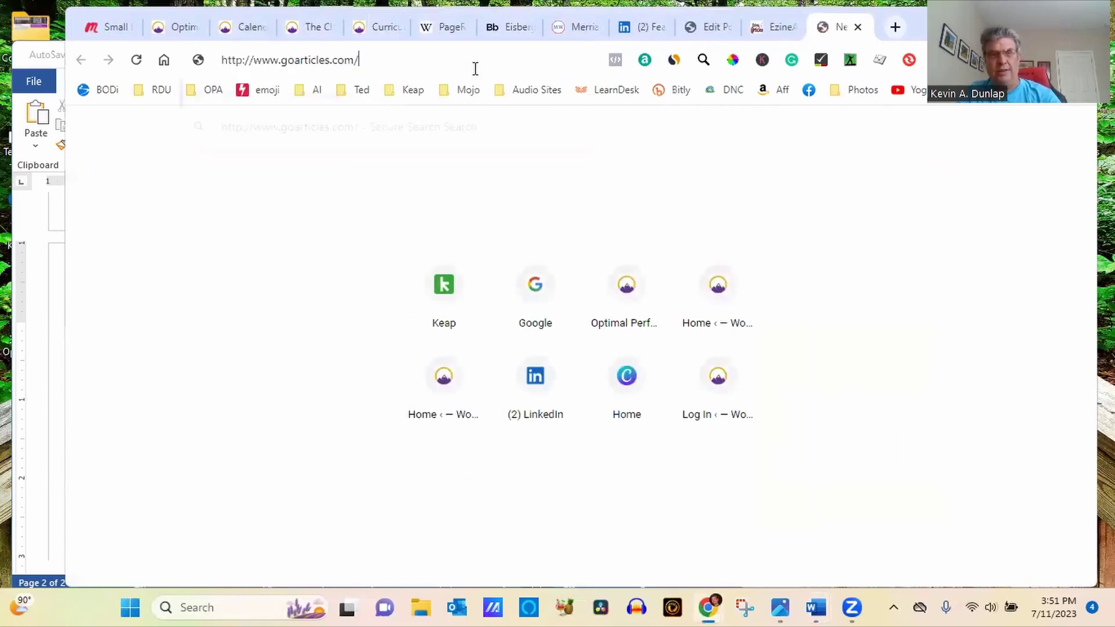
pyautogui.press('Return')
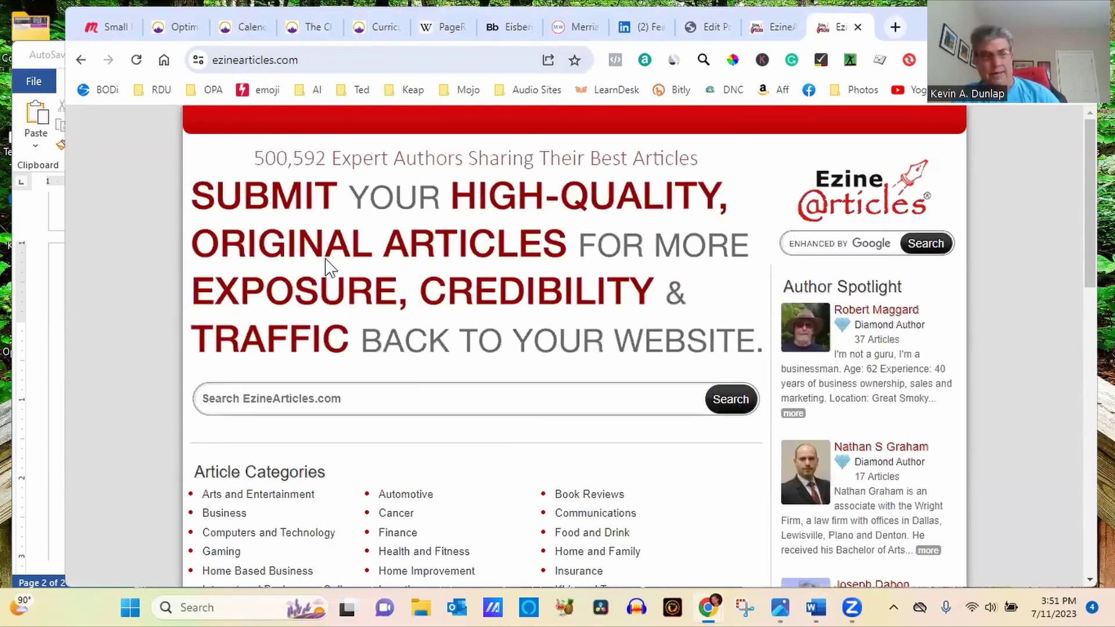
pyautogui.click(49, 388)
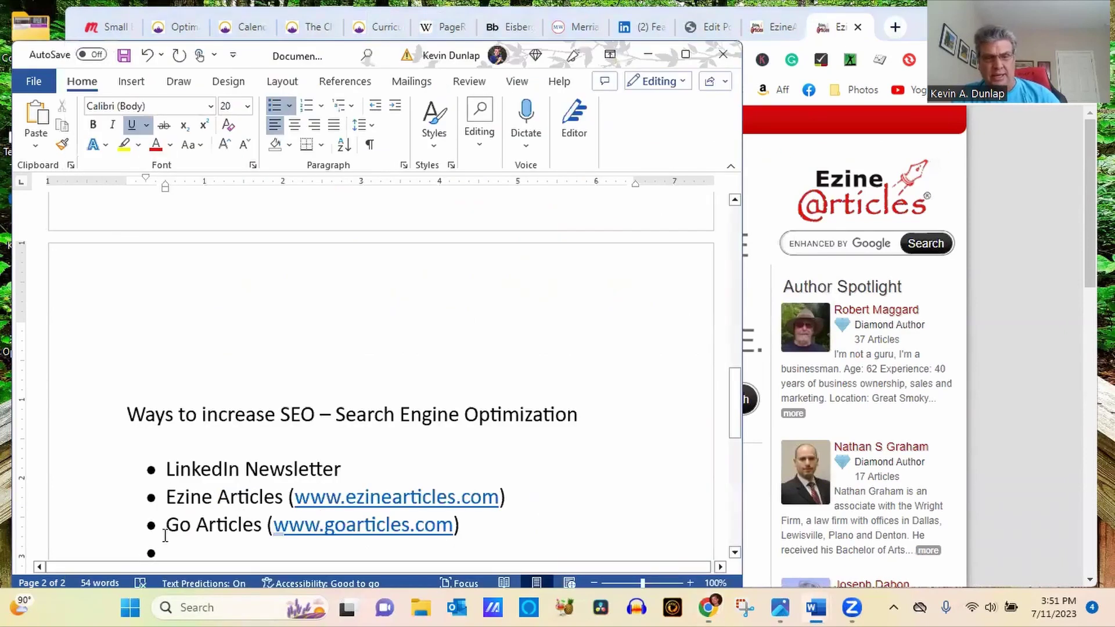
pyautogui.click(198, 547)
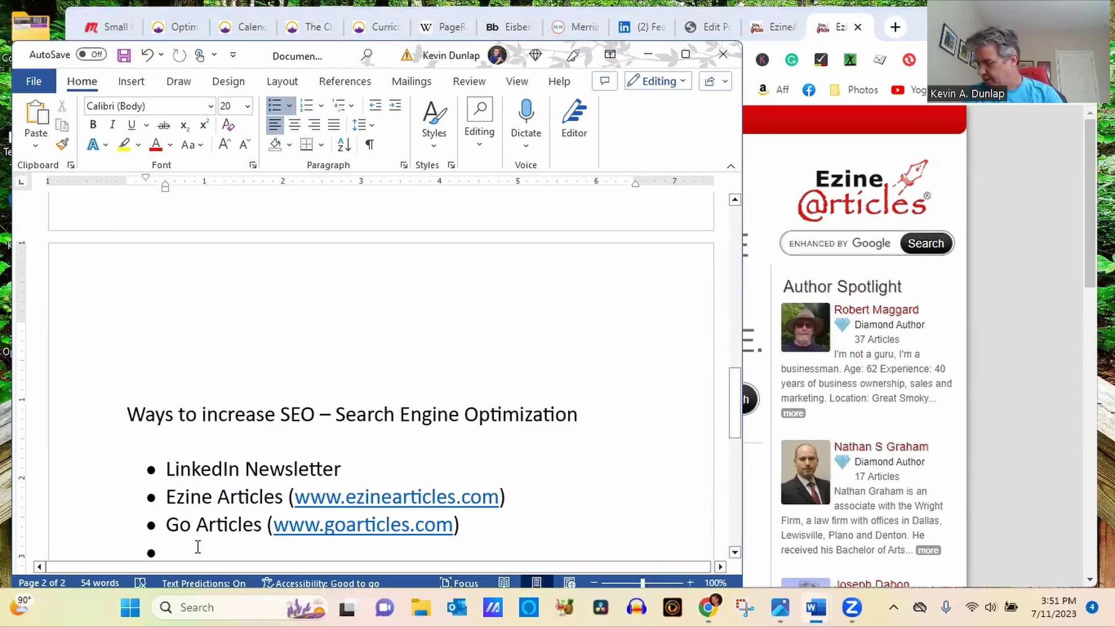
pyautogui.write('A')
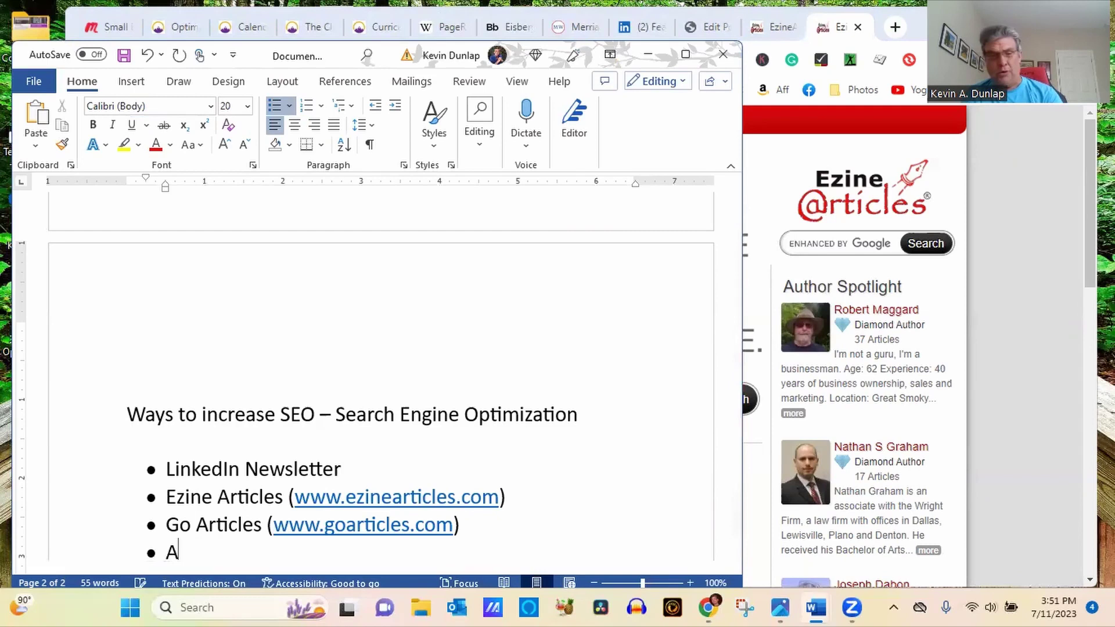
pyautogui.write('rticle Biz')
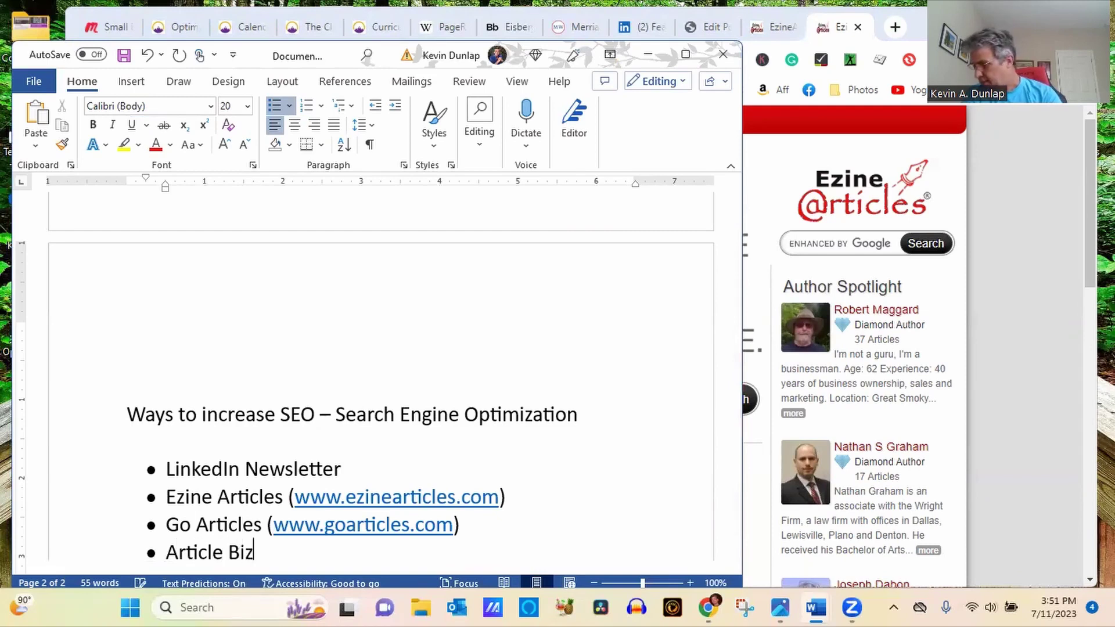
pyautogui.write(' (www.')
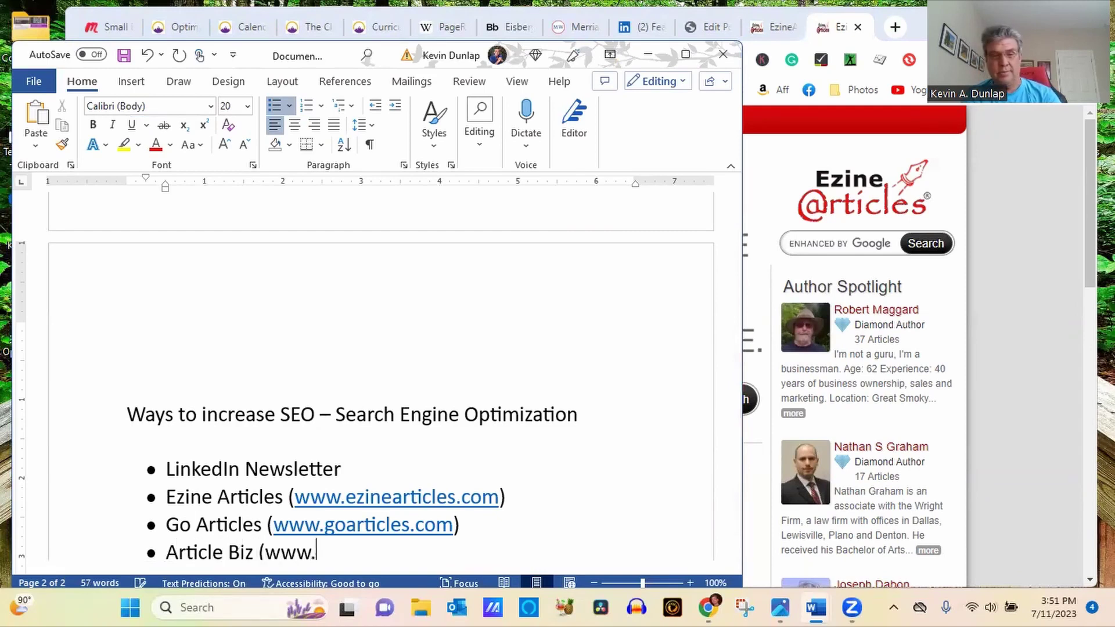
pyautogui.write('articleb')
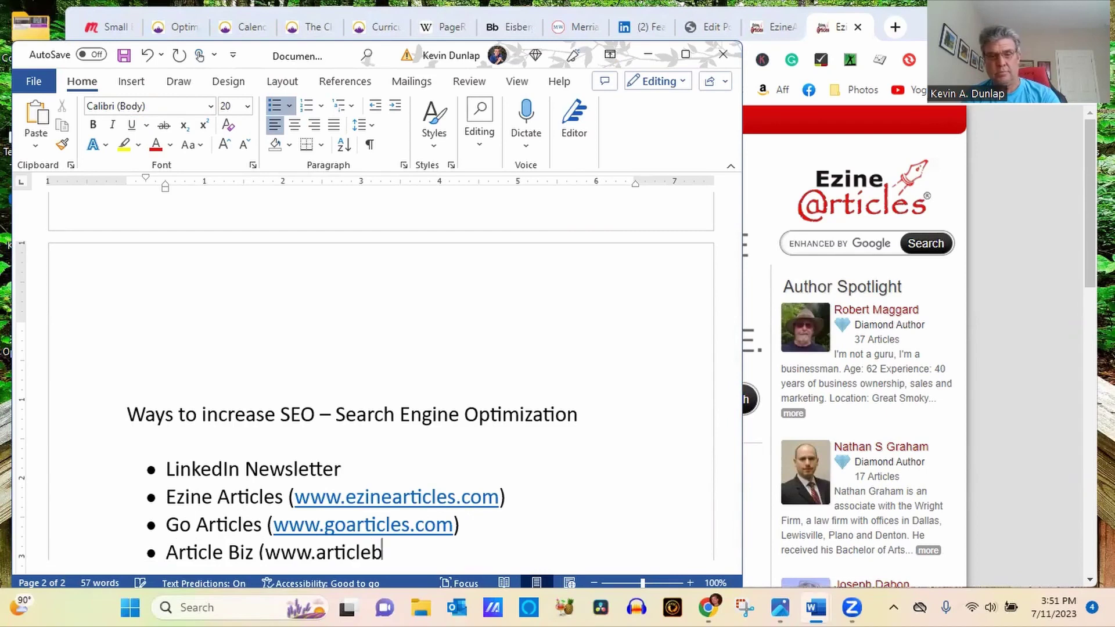
pyautogui.write('iz.com)')
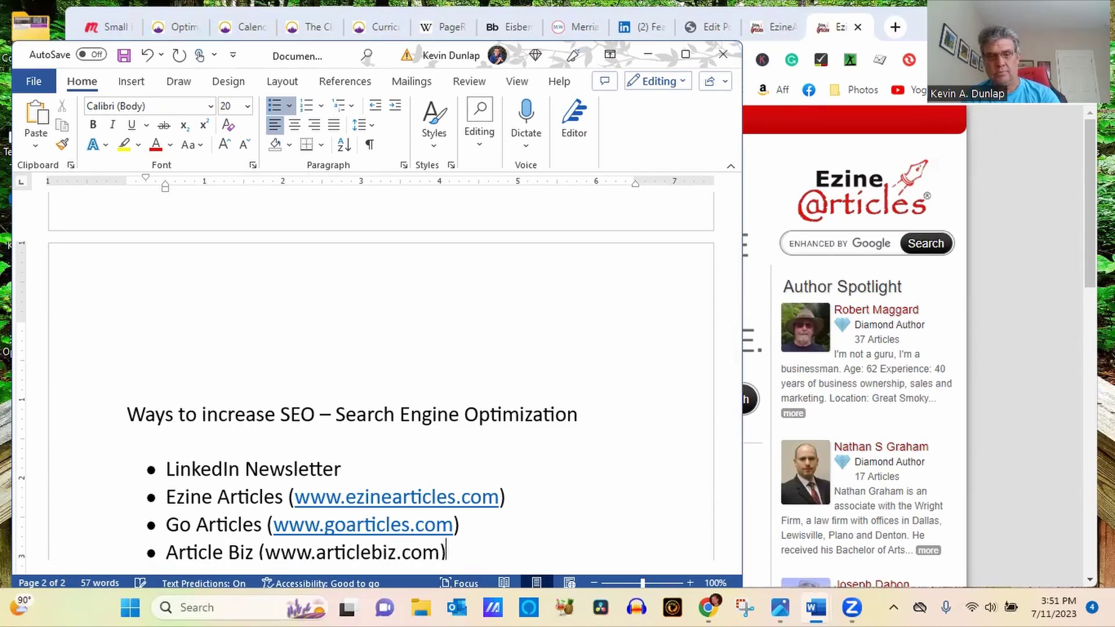
pyautogui.press('Return')
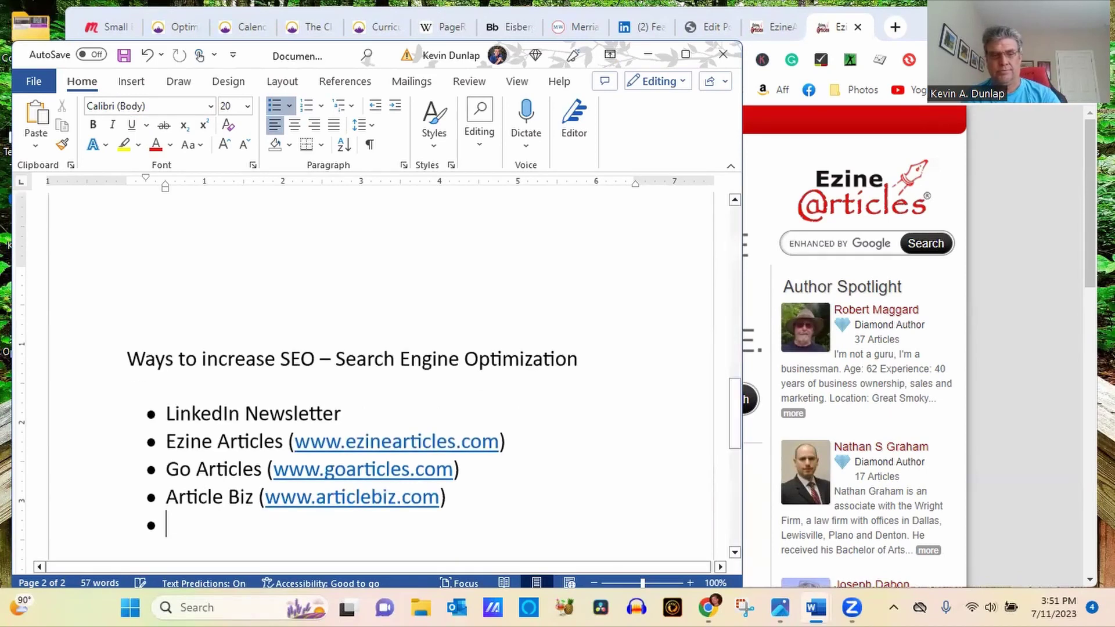
pyautogui.rightClick(369, 503)
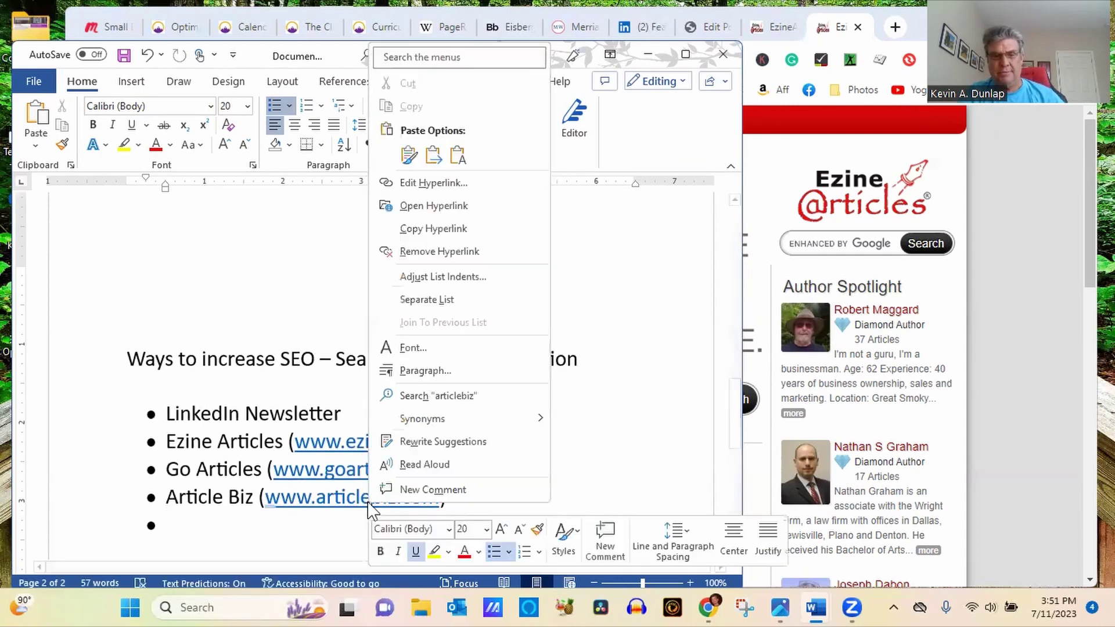
pyautogui.click(451, 228)
pyautogui.click(888, 73)
pyautogui.click(373, 61)
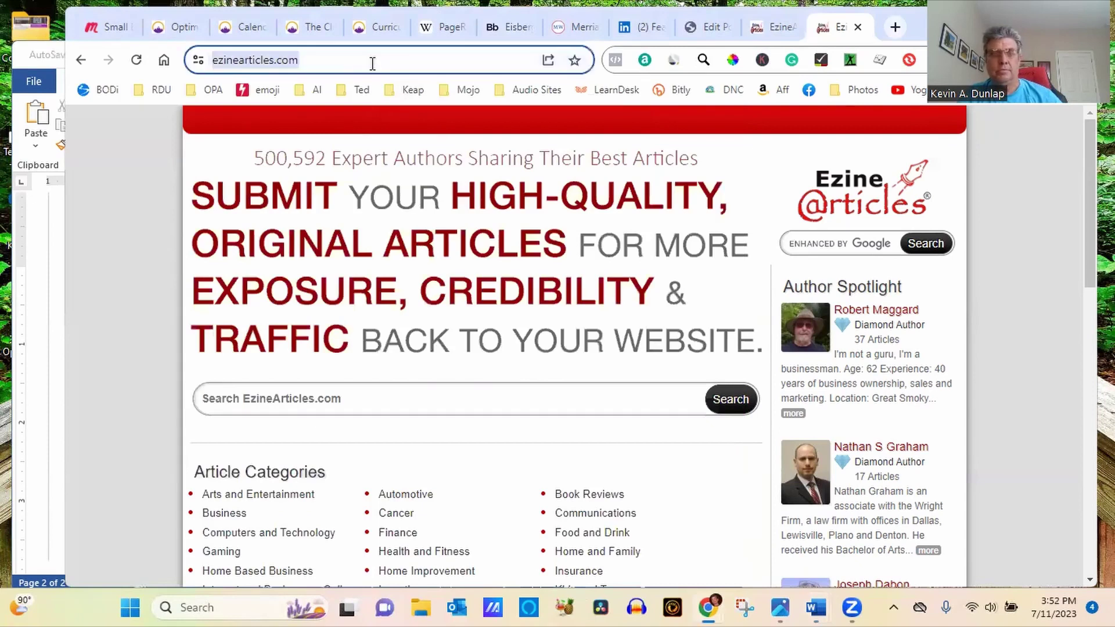
pyautogui.hotkey('ctrl', 'v')
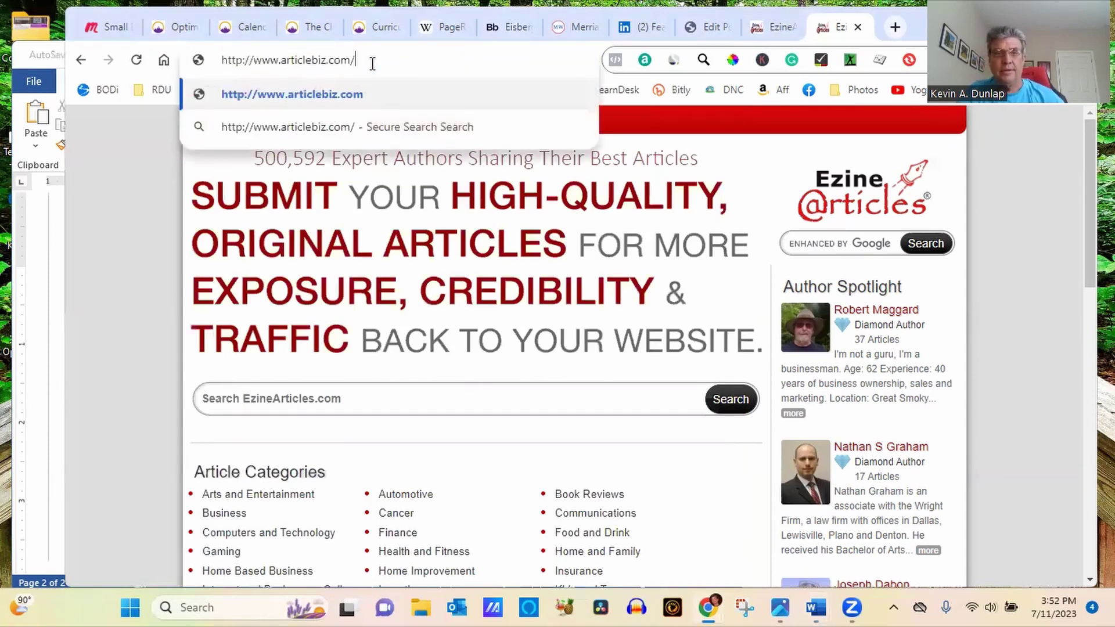
pyautogui.press('Return')
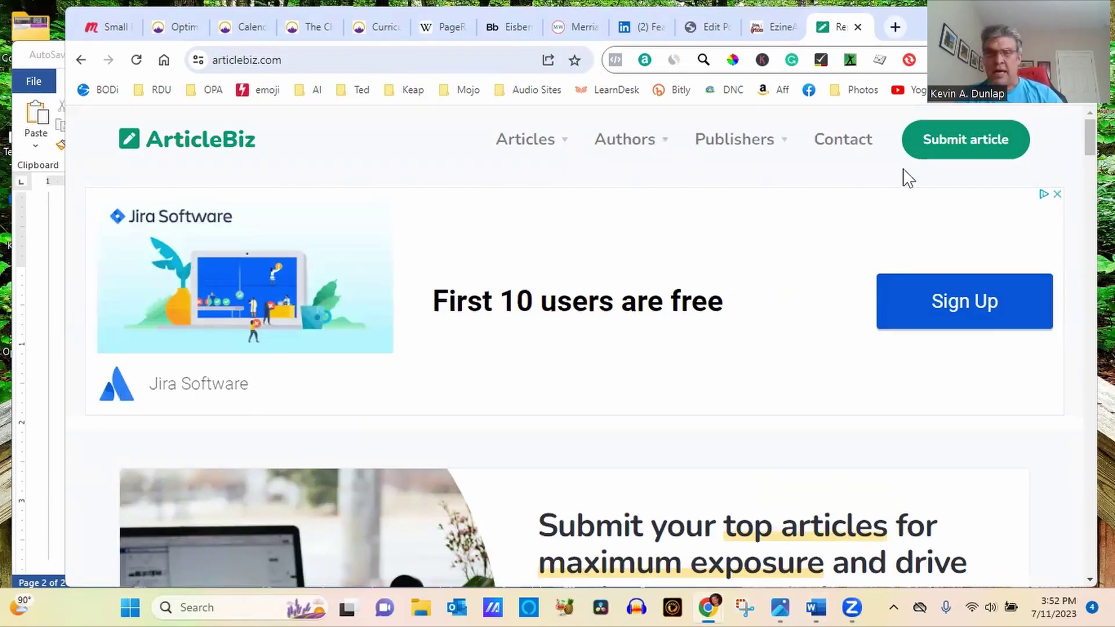
pyautogui.click(40, 343)
pyautogui.click(168, 529)
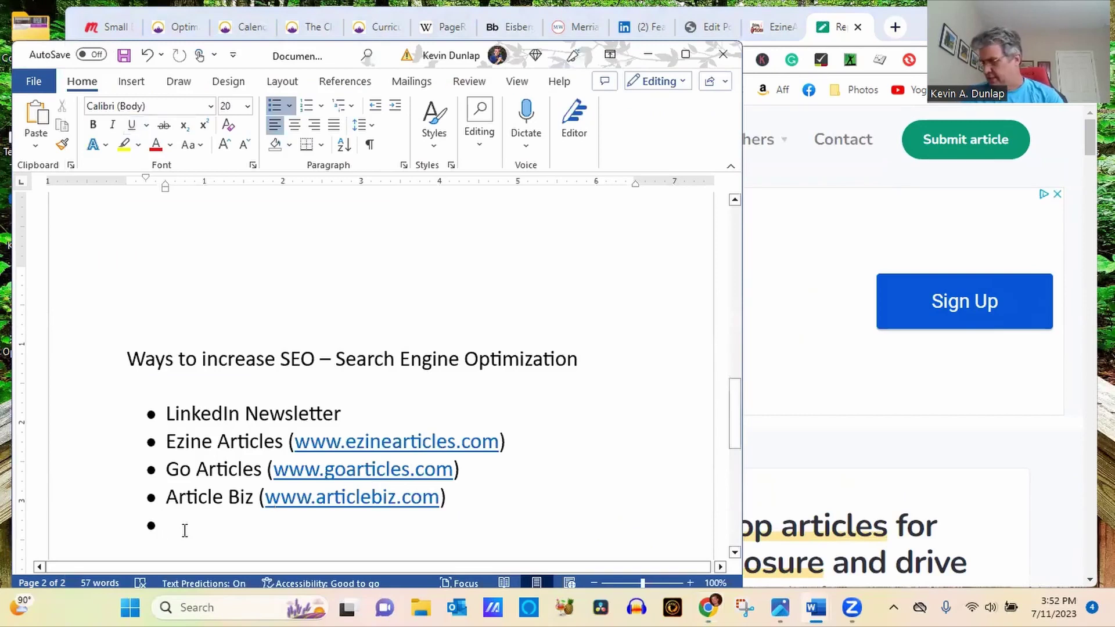
pyautogui.write('Get Hub ')
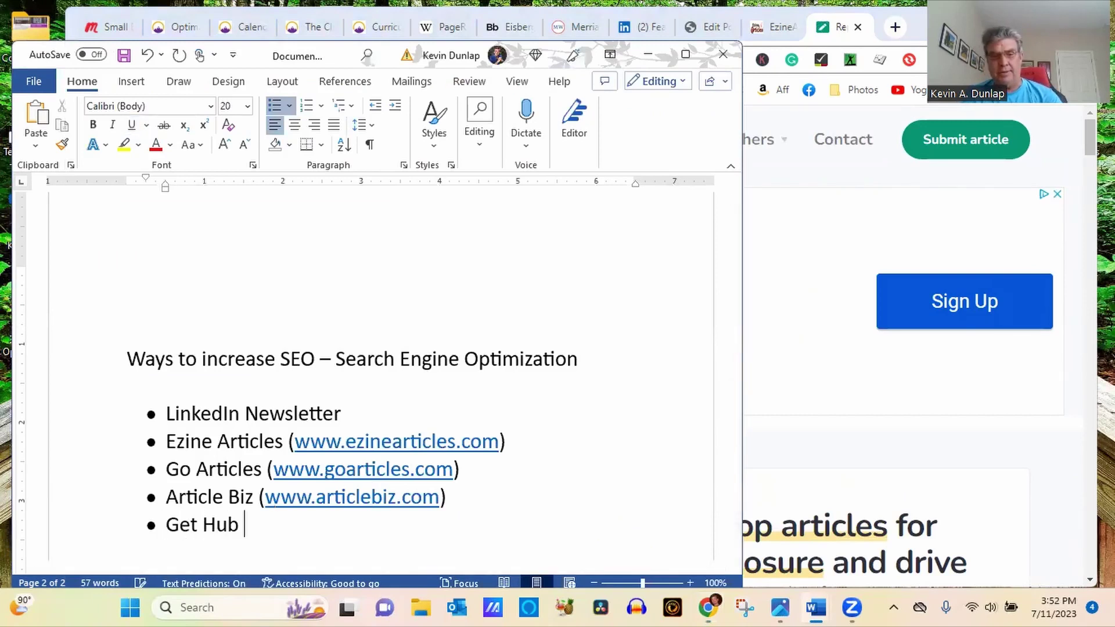
pyautogui.write('(www.gethub.com)')
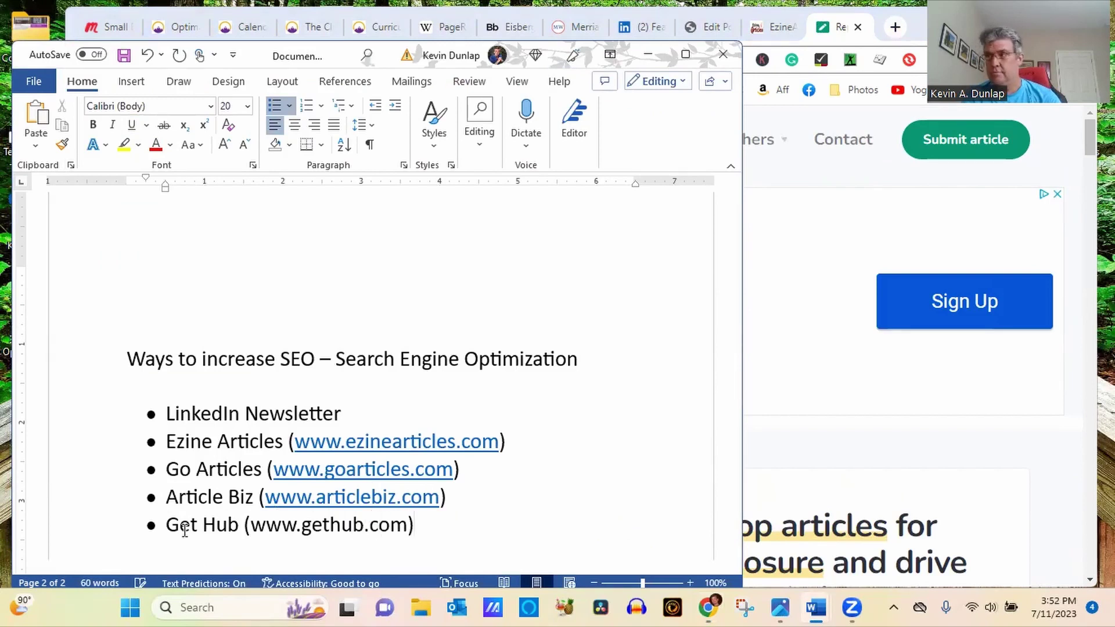
pyautogui.press('Return')
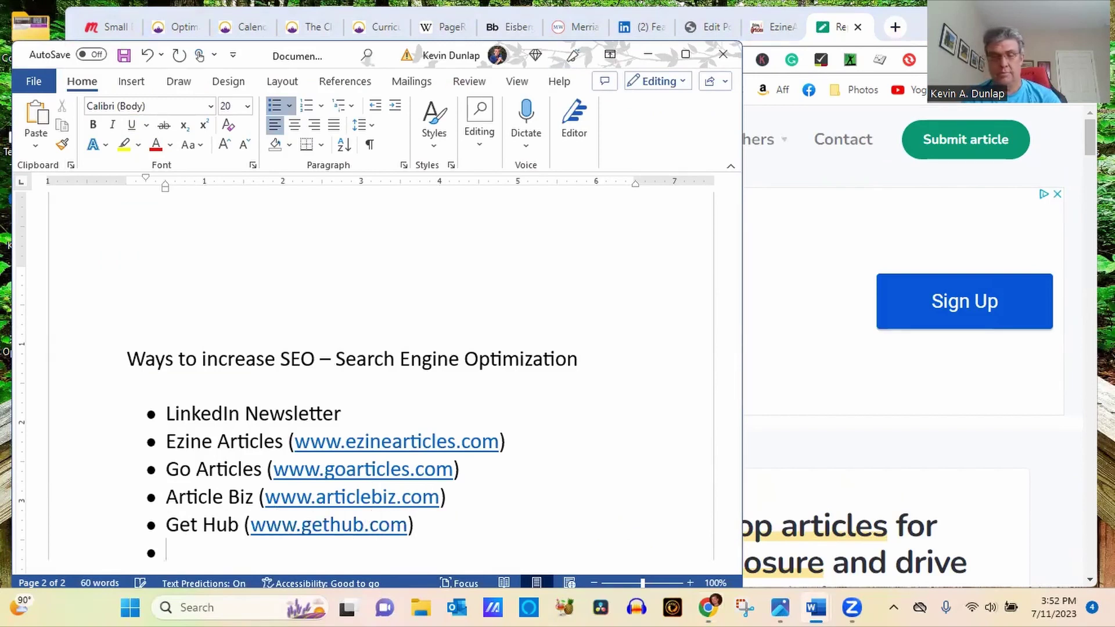
pyautogui.rightClick(353, 526)
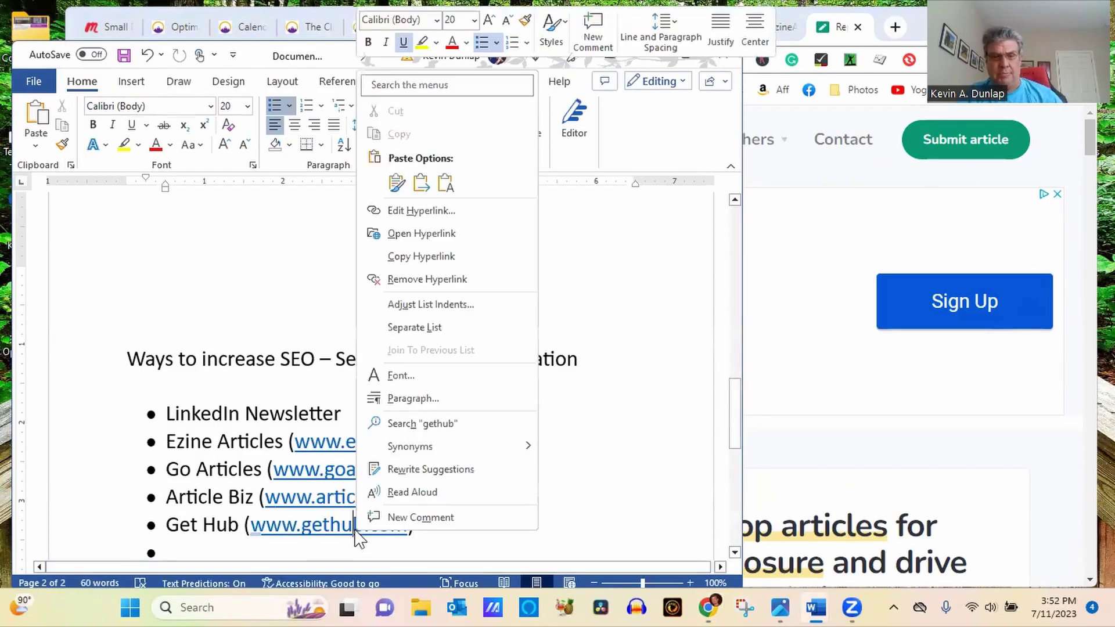
pyautogui.click(446, 259)
pyautogui.click(900, 35)
pyautogui.click(895, 27)
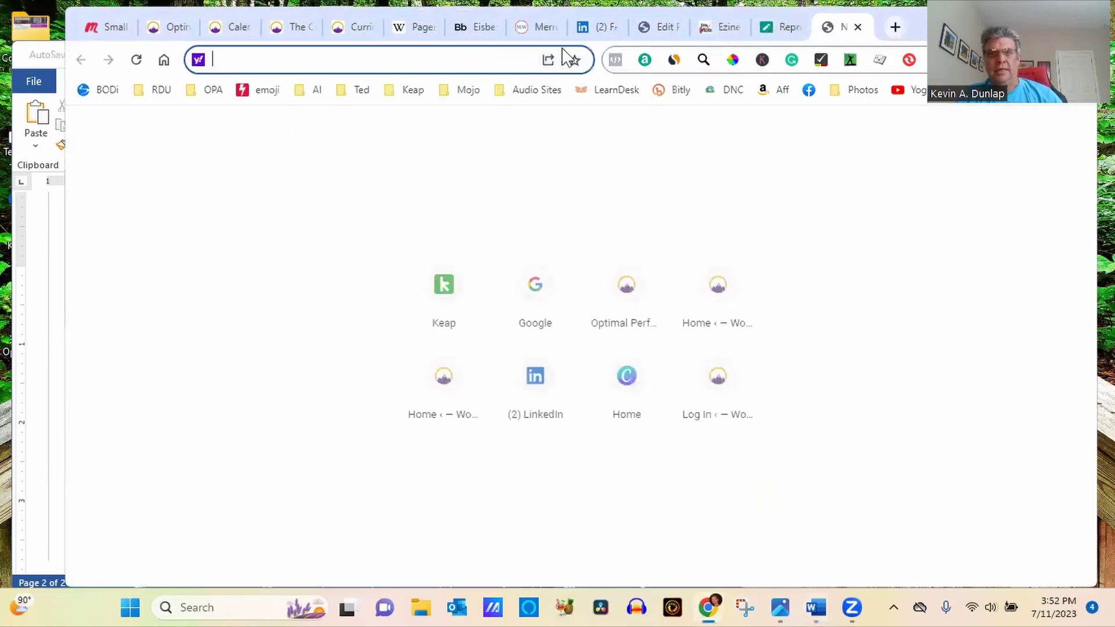
pyautogui.hotkey('ctrl', 'v')
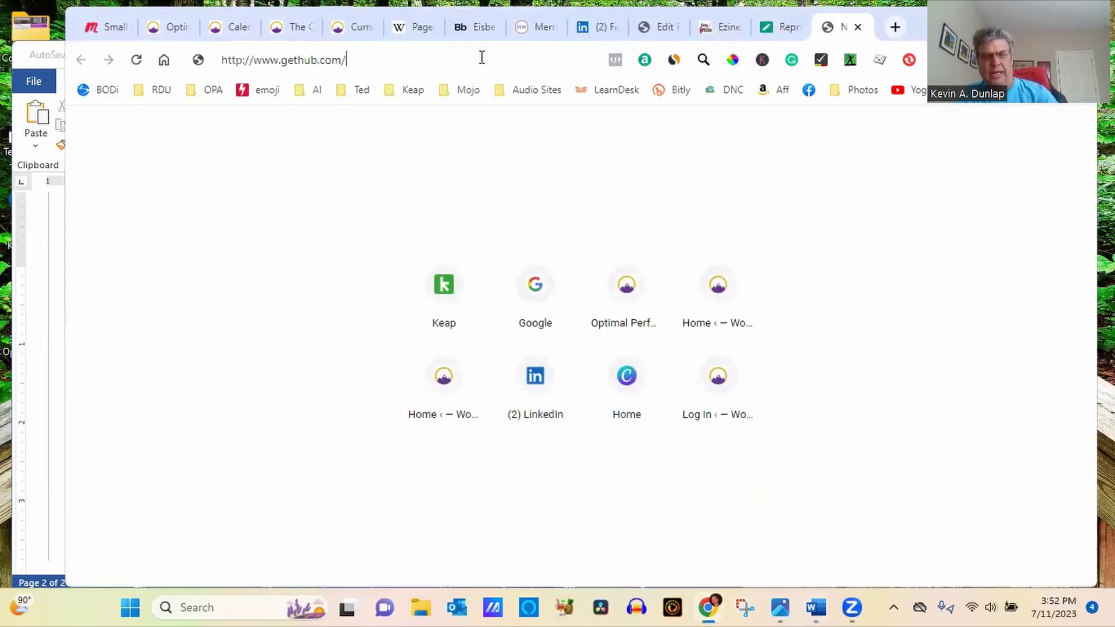
pyautogui.press('Return')
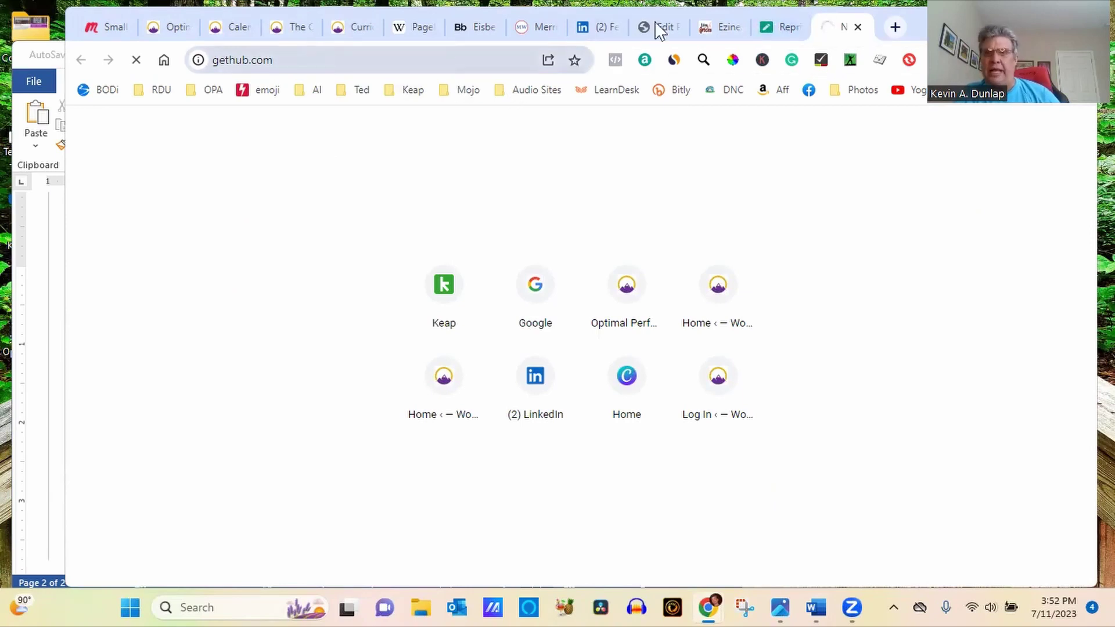
# Step: Show the open EzineArticles and ArticleBiz home pages alternately, ending on EzineArticles
pyautogui.click(719, 29)
pyautogui.click(786, 32)
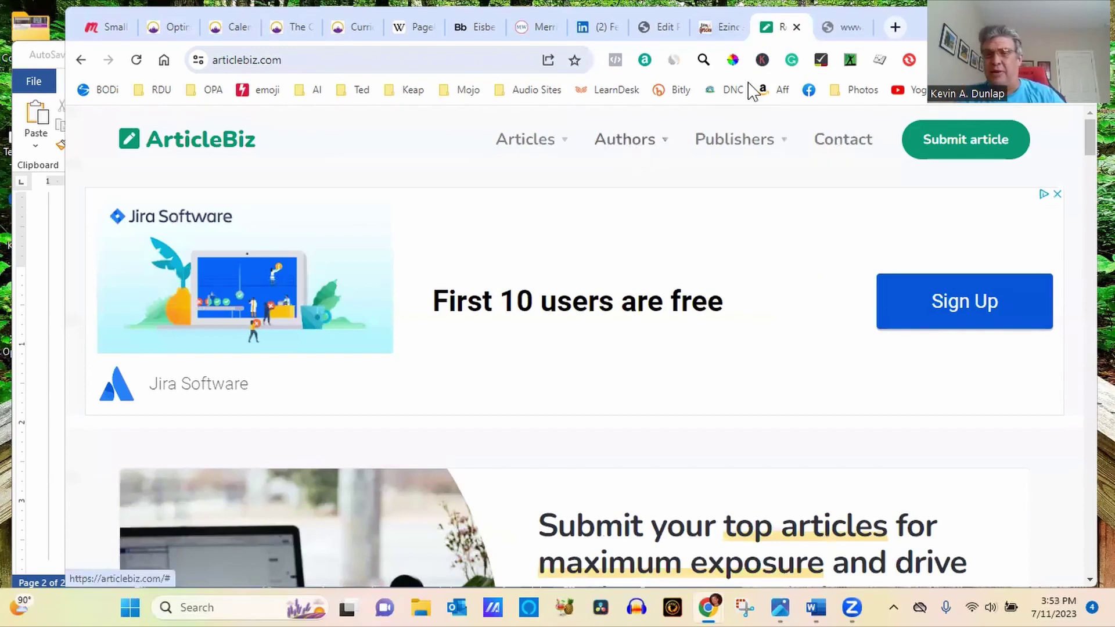
pyautogui.click(726, 39)
pyautogui.click(774, 39)
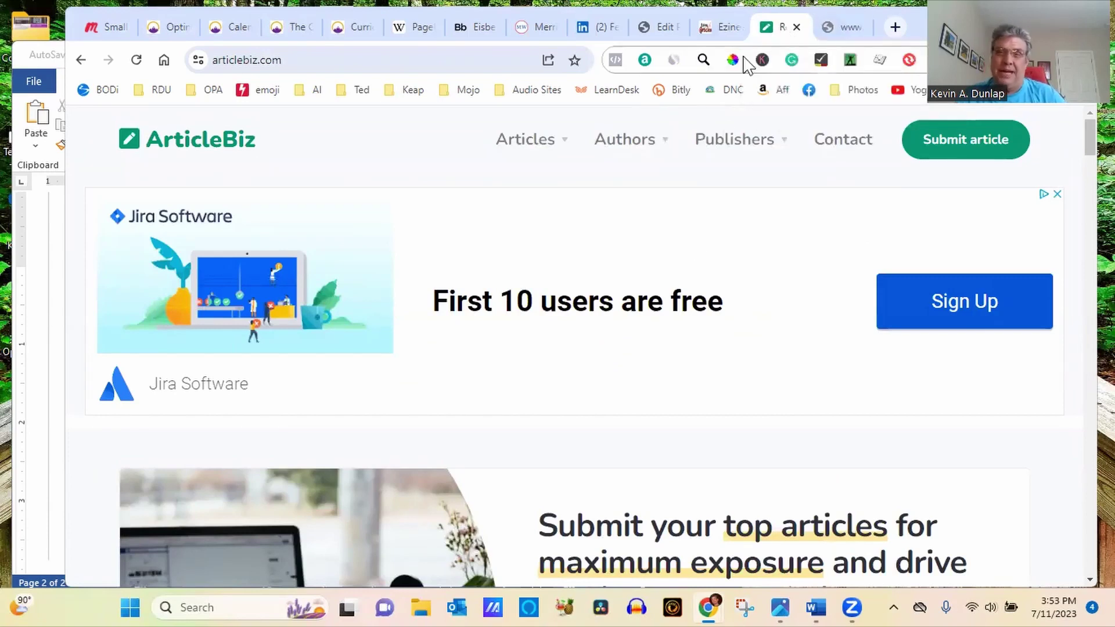
pyautogui.click(708, 29)
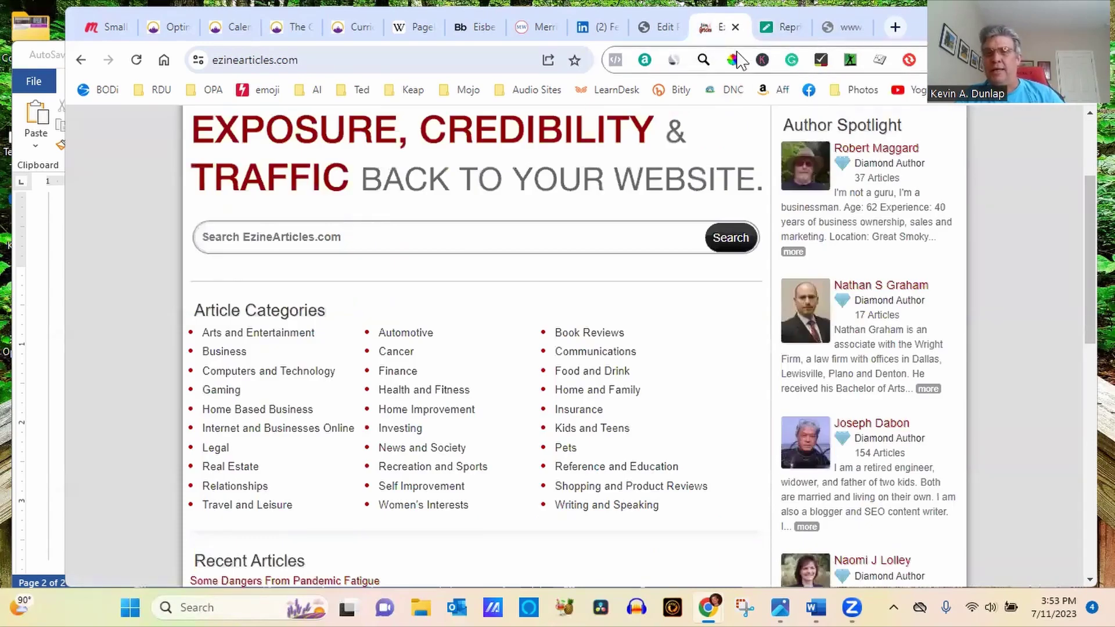
pyautogui.click(37, 511)
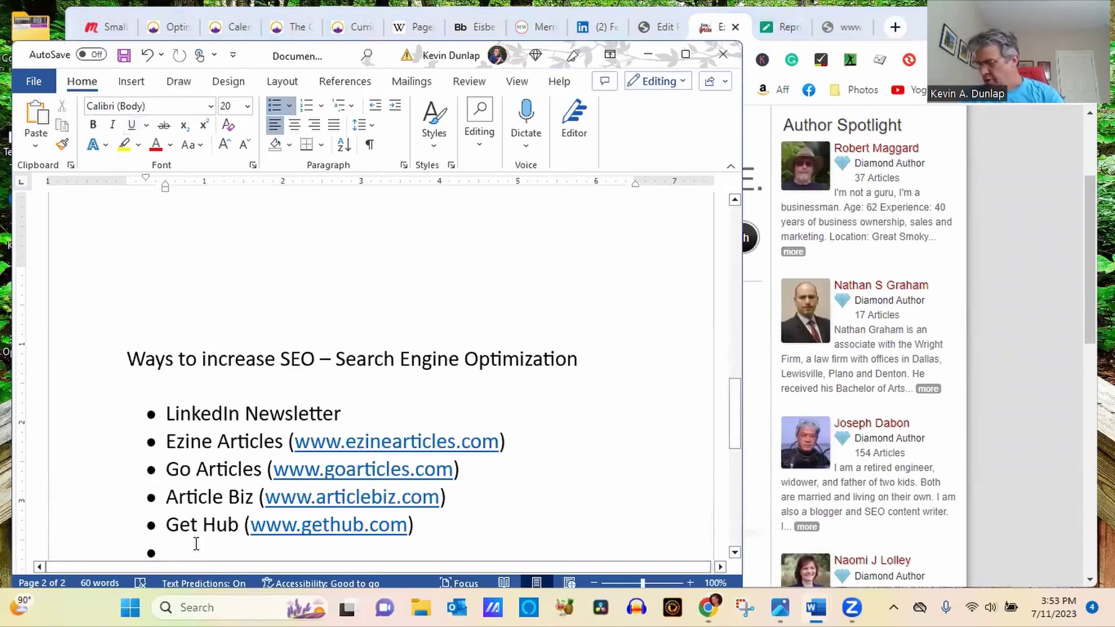
pyautogui.write('HARO')
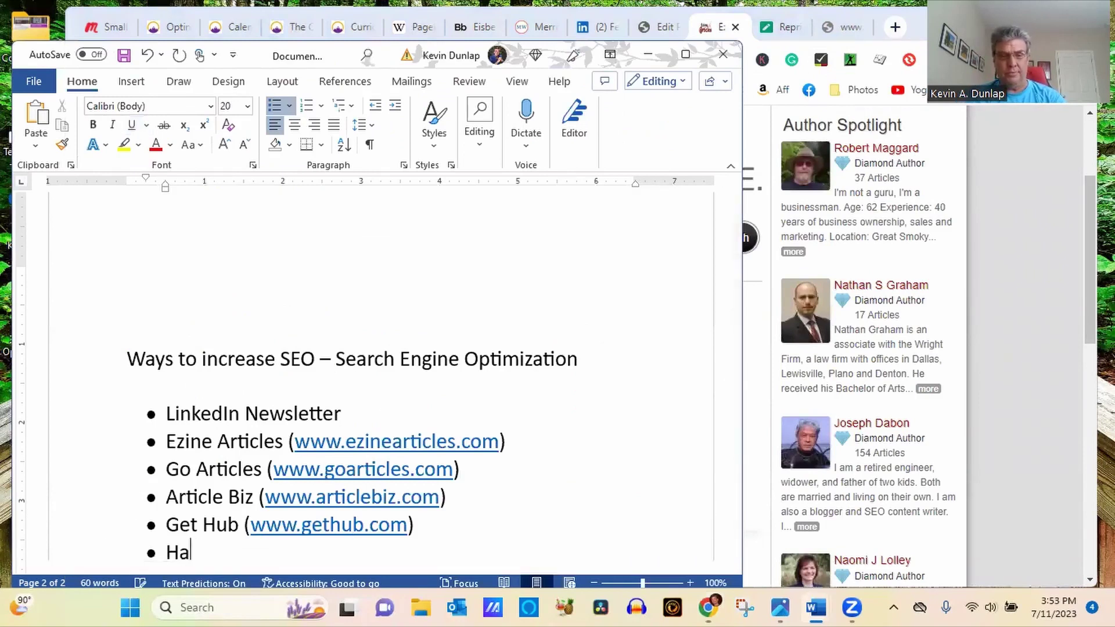
pyautogui.write(' (ww')
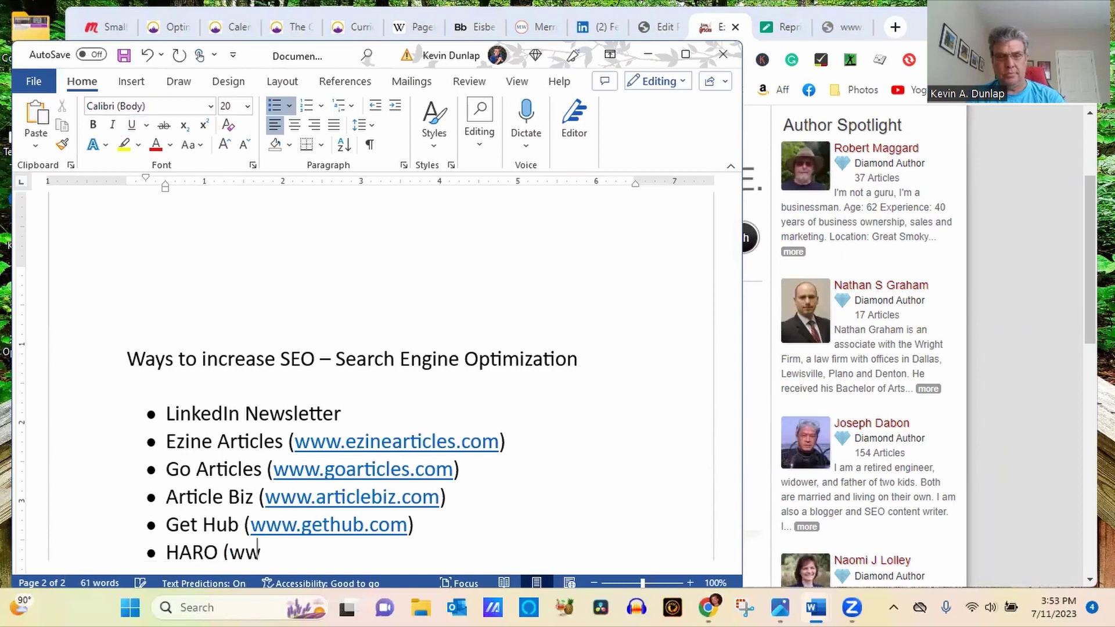
pyautogui.write('w.Haro.')
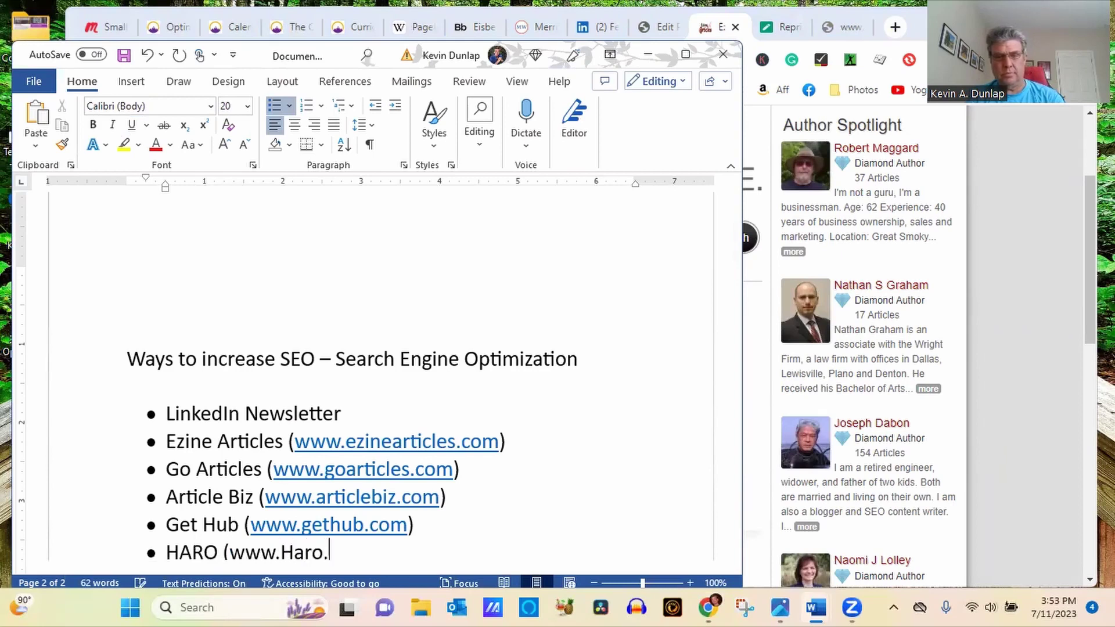
pyautogui.write('com)  - ')
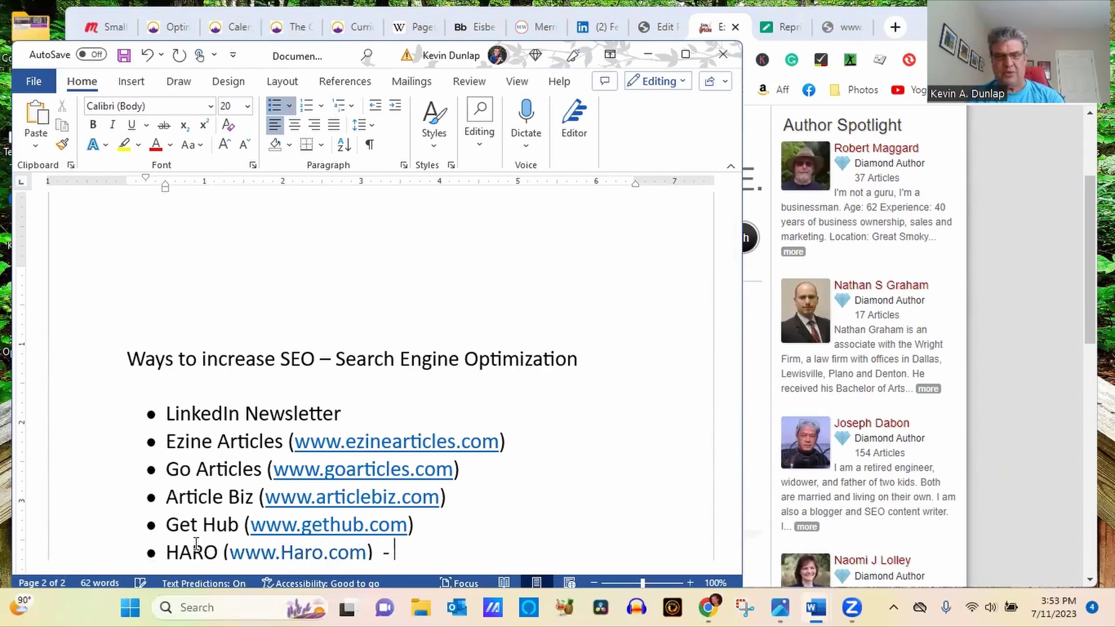
pyautogui.write('Help A Rep')
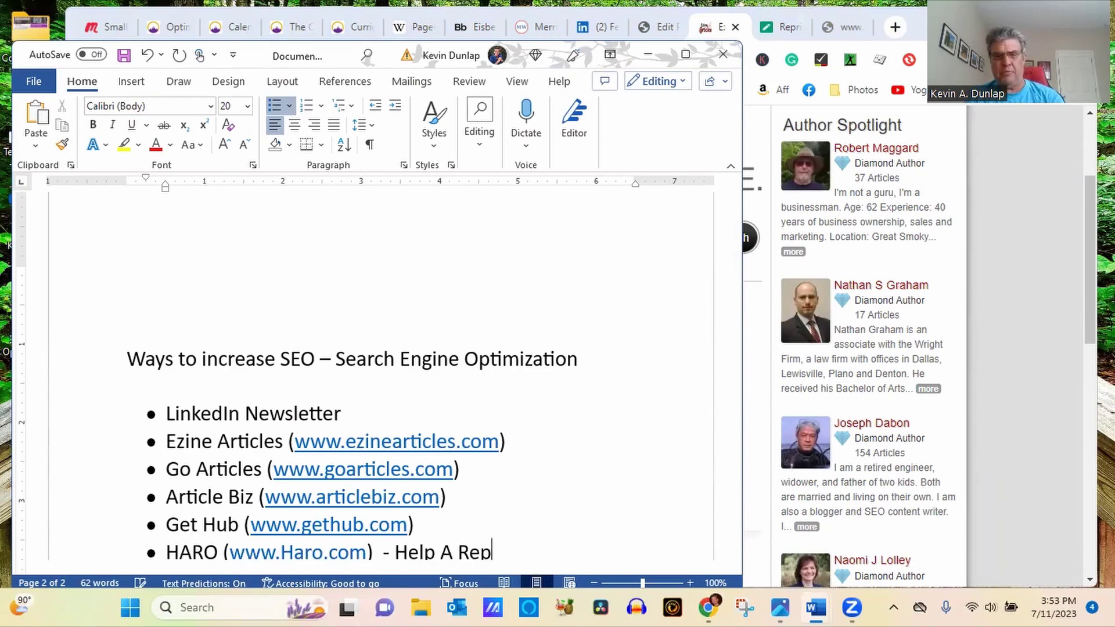
pyautogui.write('orter Out')
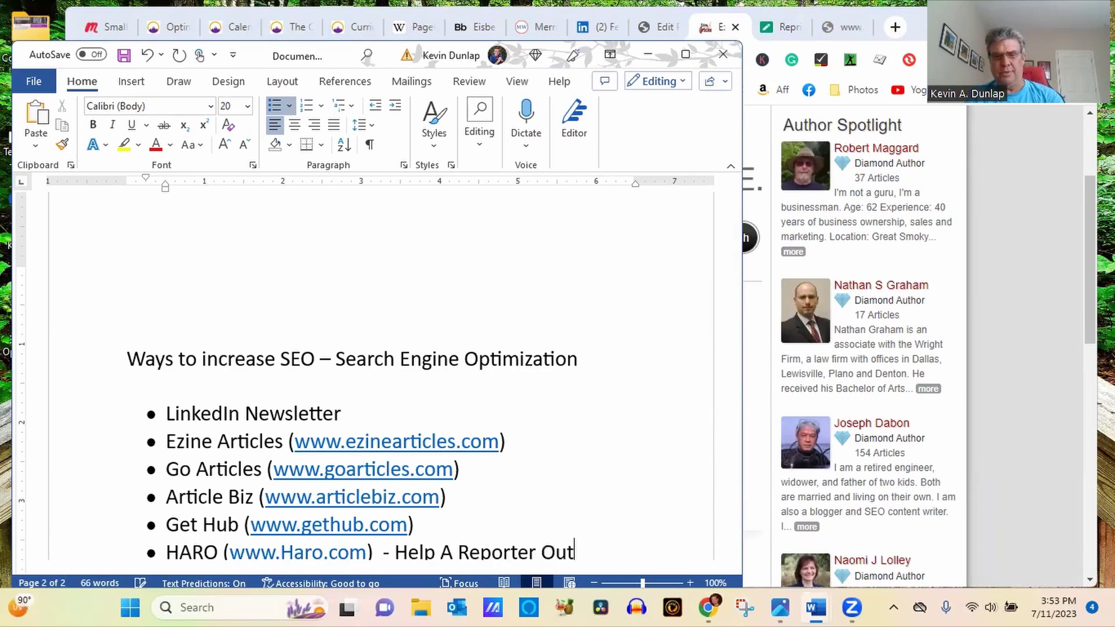
pyautogui.press('Return')
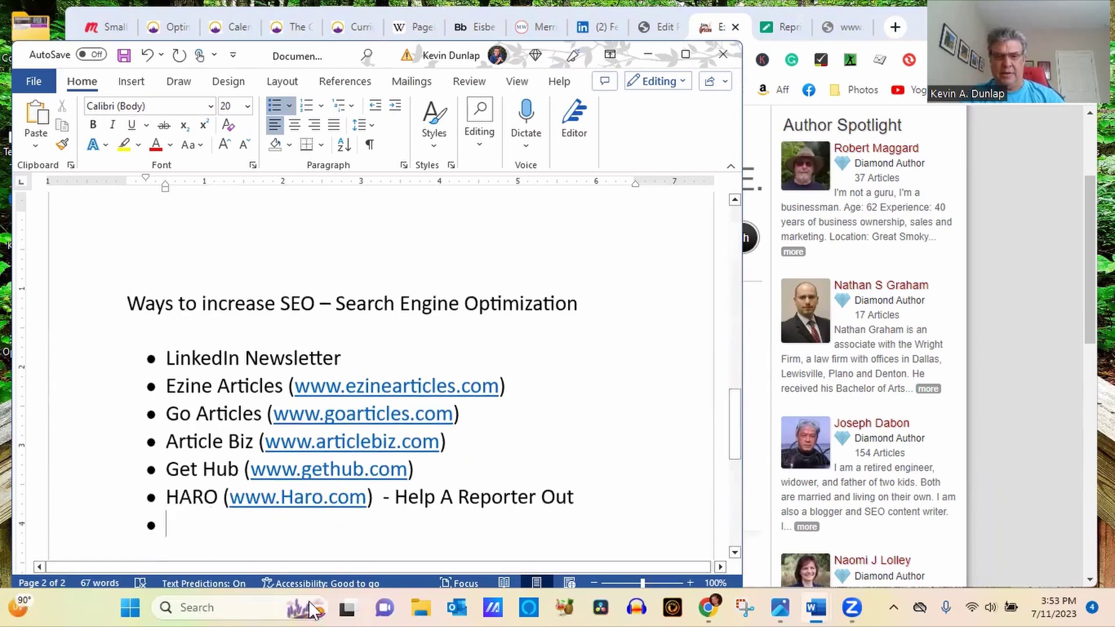
# Step: Add the indented sub-bullets "Morning" and "Afternoon" under the HARO bullet
pyautogui.click(460, 609)
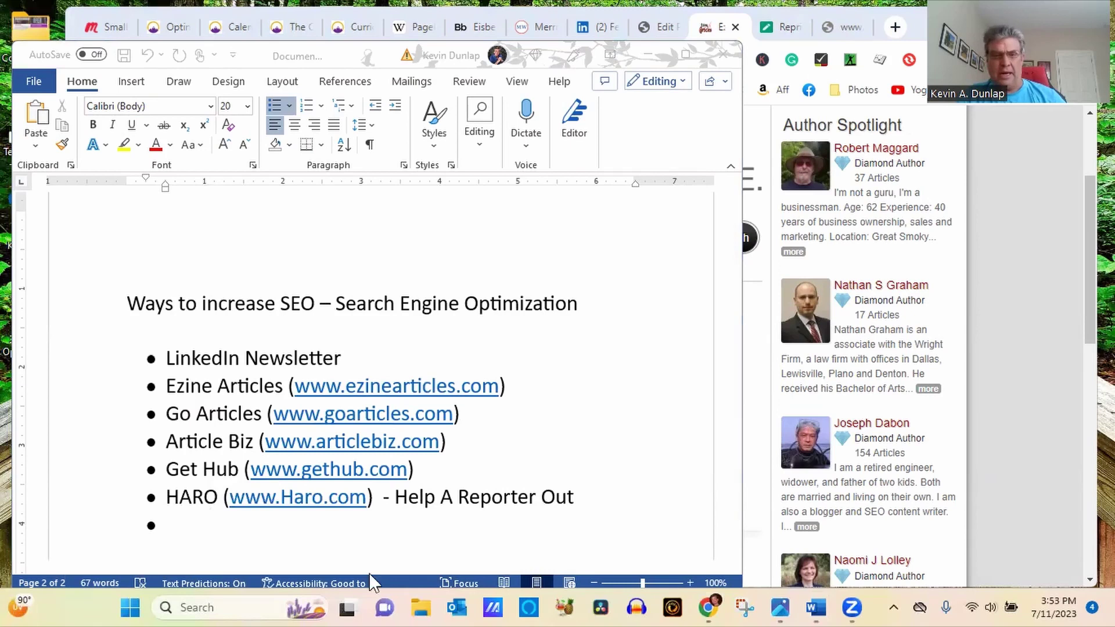
pyautogui.click(211, 538)
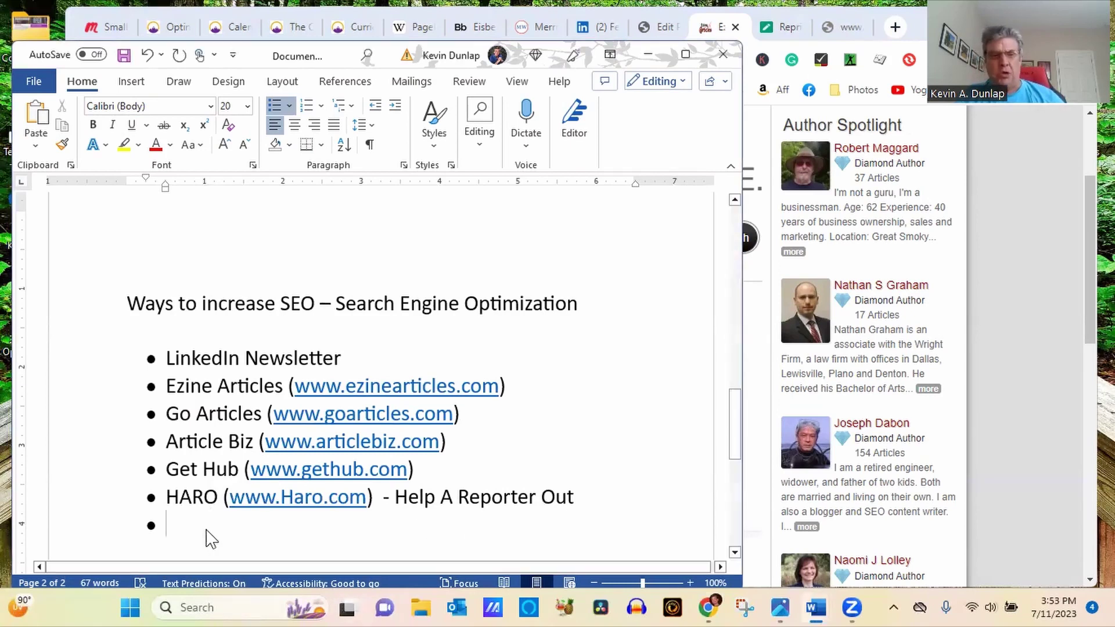
pyautogui.press('Tab')
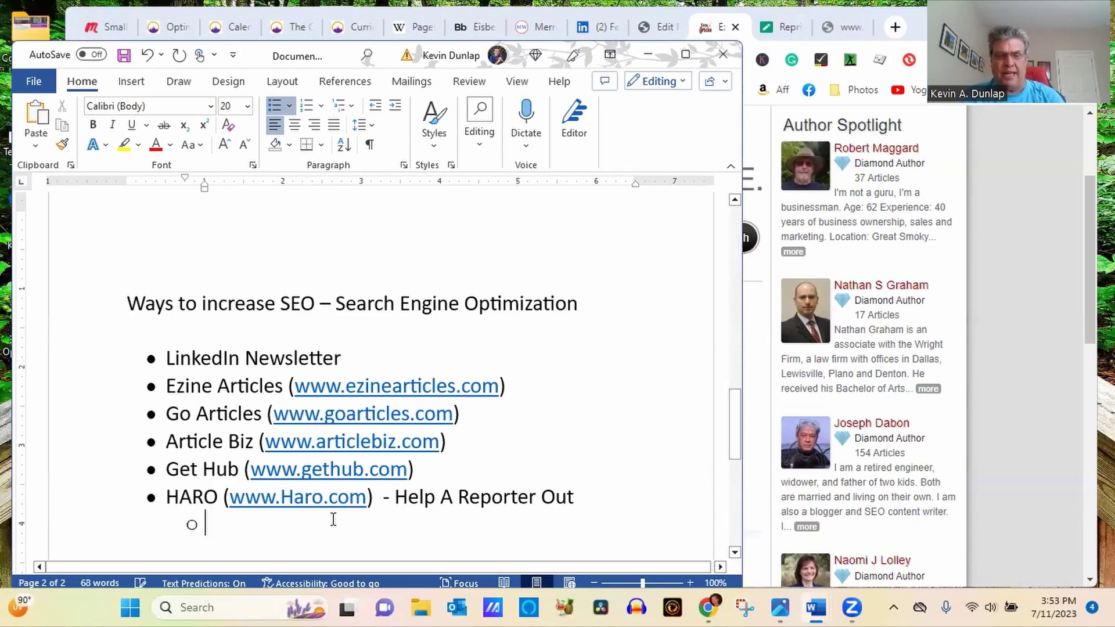
pyautogui.write('Morning')
pyautogui.press('Return')
pyautogui.write('Afternoon')
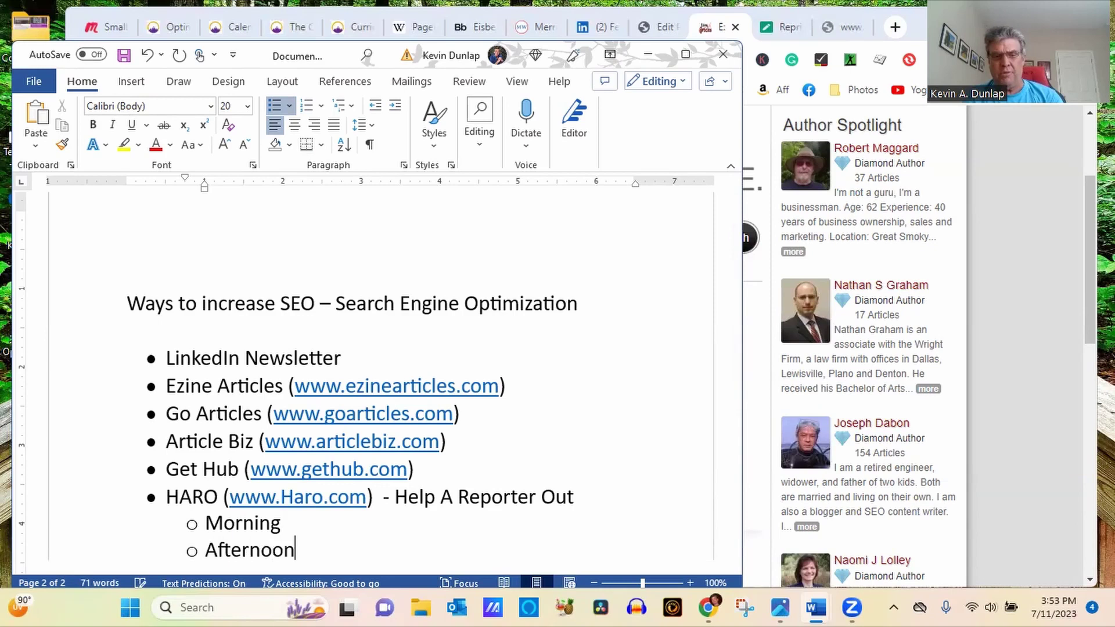
# Step: Add the sub-bullet "Evening" under the HARO bullet and end the bulleted list on the line below it
pyautogui.press('Return')
pyautogui.write('Evenin')
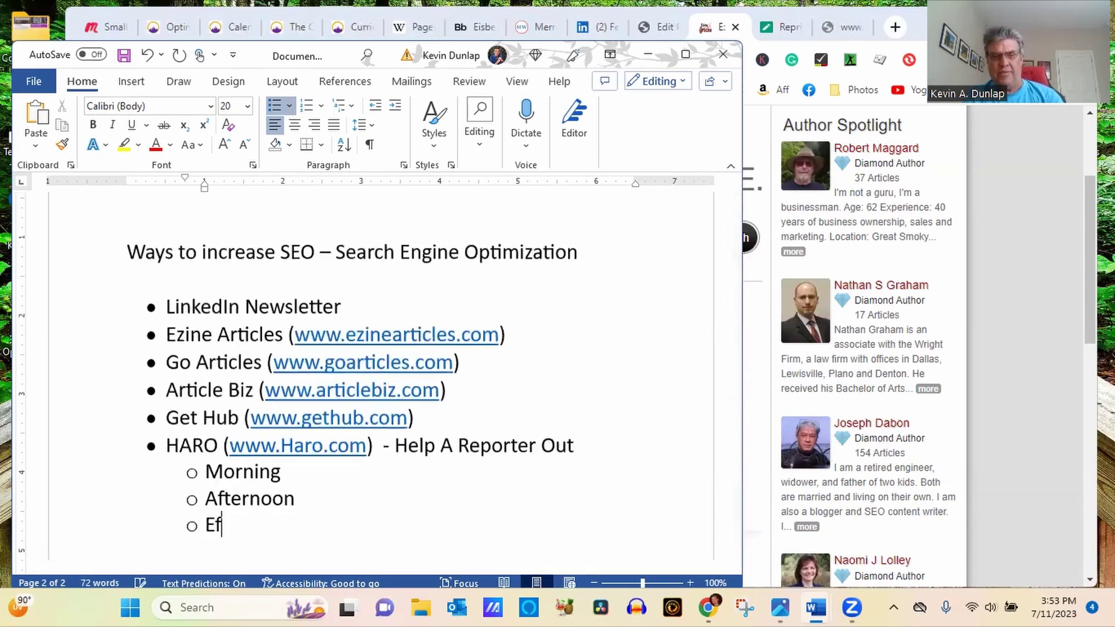
pyautogui.write('g')
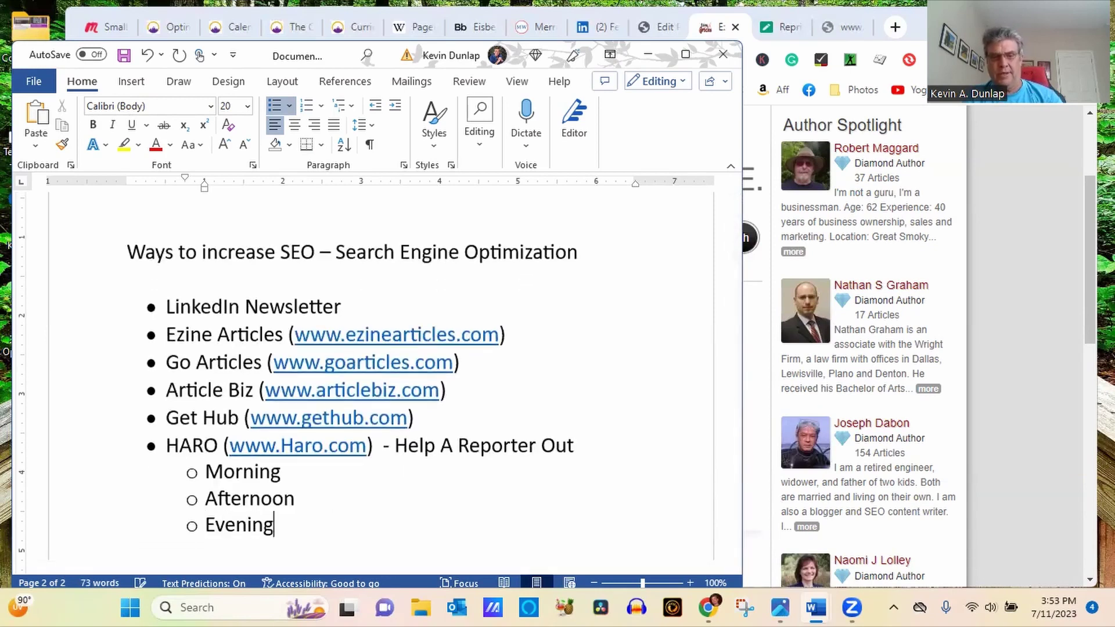
pyautogui.press('Return')
pyautogui.write('\\')
pyautogui.press('BackSpace')
pyautogui.press('BackSpace')
pyautogui.press('BackSpace')
pyautogui.press('BackSpace')
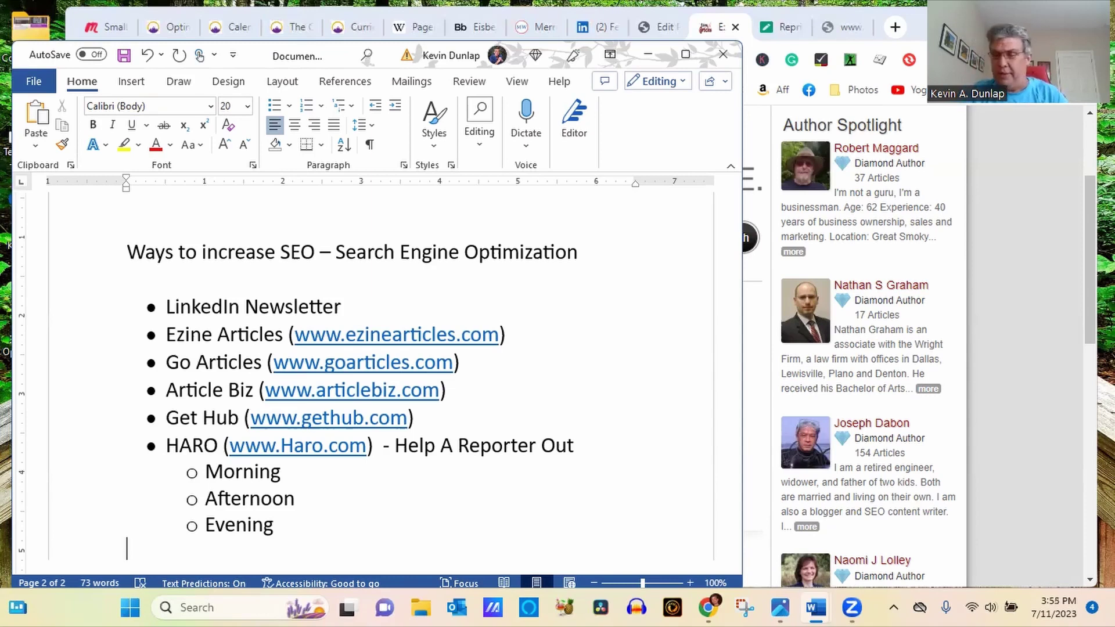
# Step: Leave a blank line, add the heading "Podcasts" and start a bulleted list beneath it
pyautogui.press('Return')
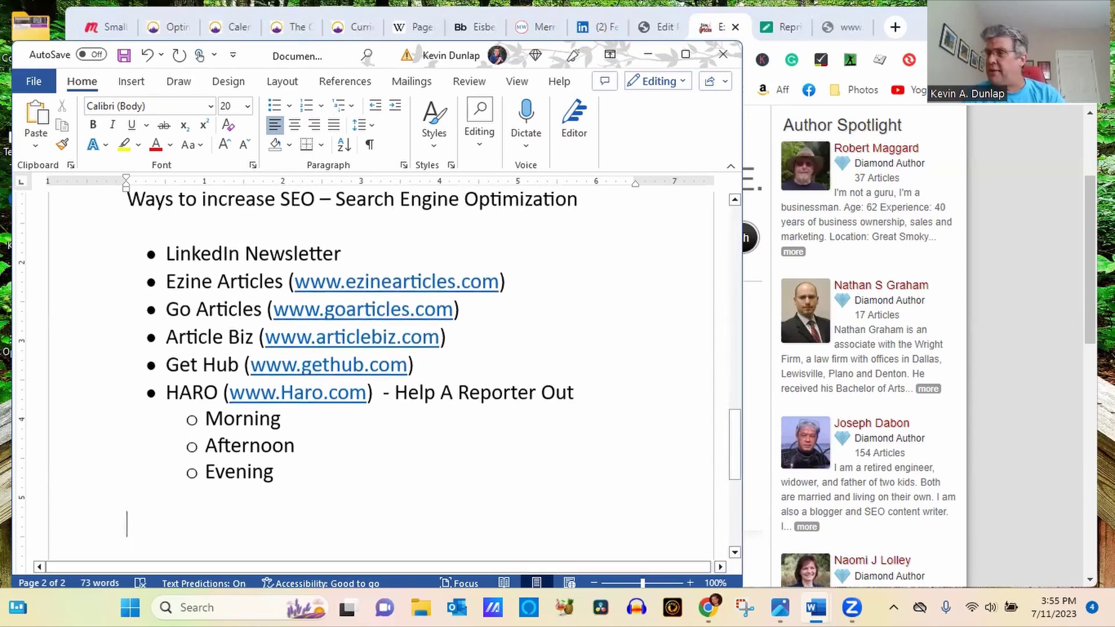
pyautogui.write('P')
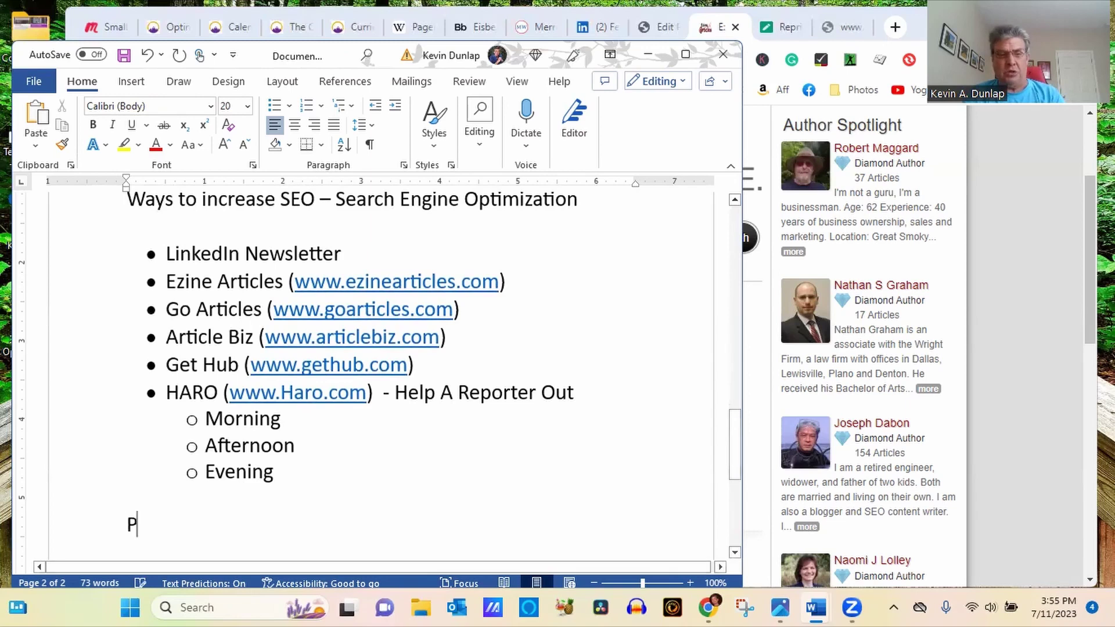
pyautogui.write('Odcasts')
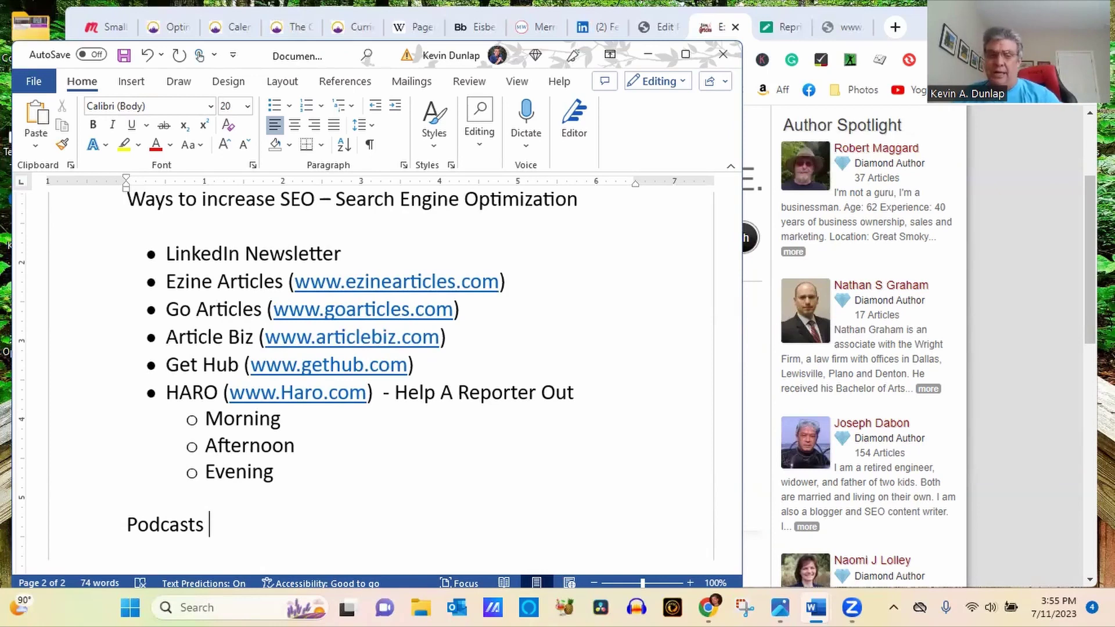
pyautogui.press('Return')
pyautogui.write('*')
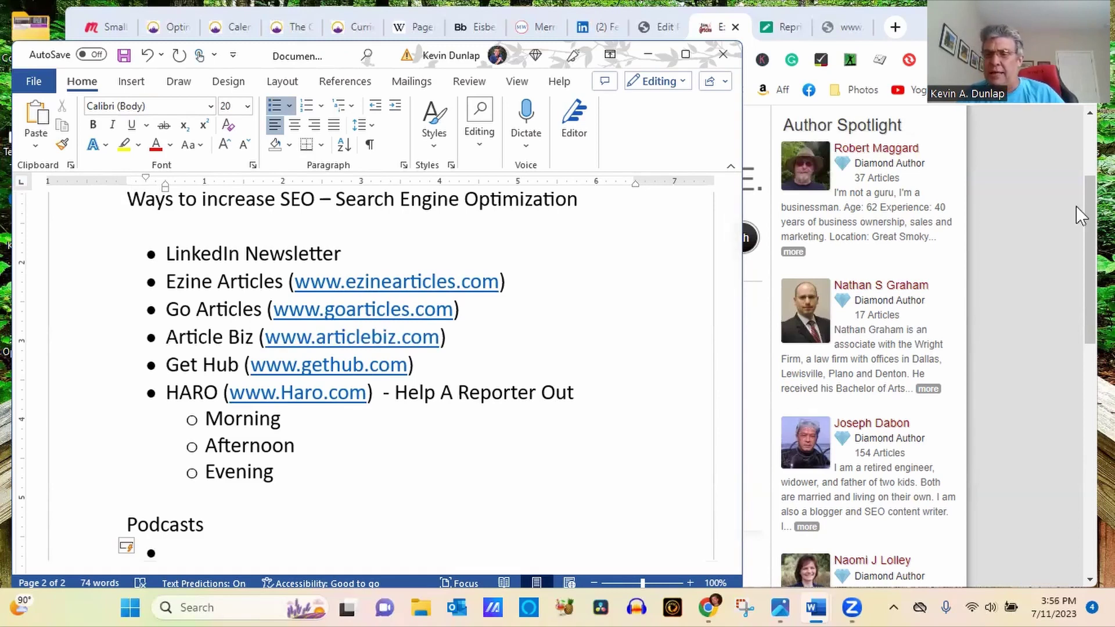
pyautogui.click(1089, 261)
pyautogui.scroll(-1, 1047, 191)
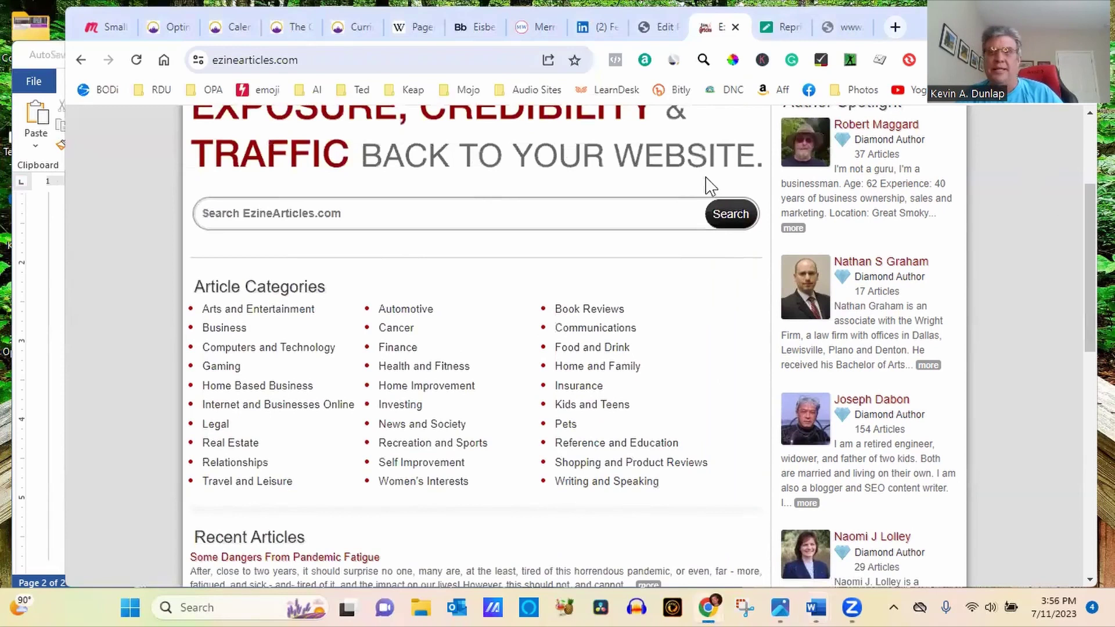
pyautogui.hotkey('alt', 'Tab')
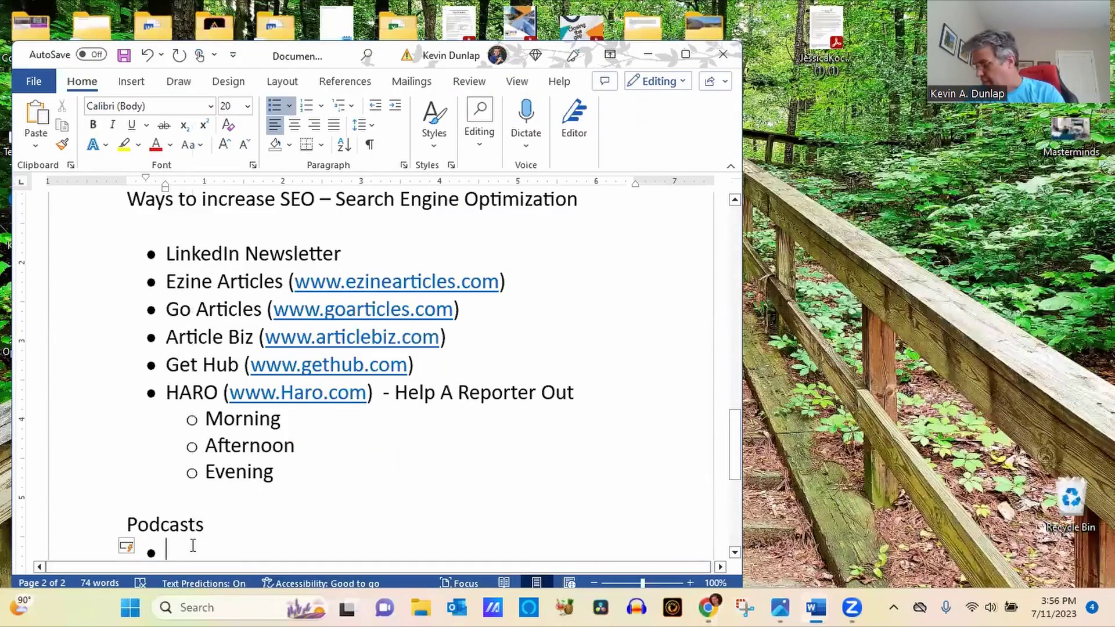
pyautogui.write('www.matchmaker.fm')
pyautogui.press('Return')
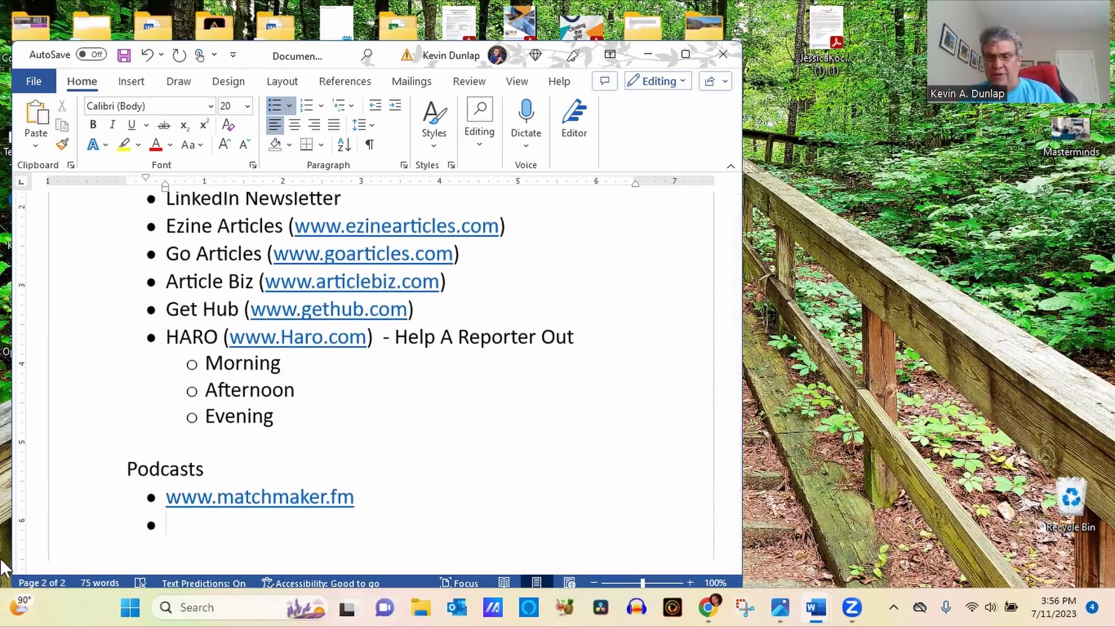
# Step: Switch to Chrome, load matchmaker.fm in the tab holding gethub.com and show its Find Show page
pyautogui.click(707, 609)
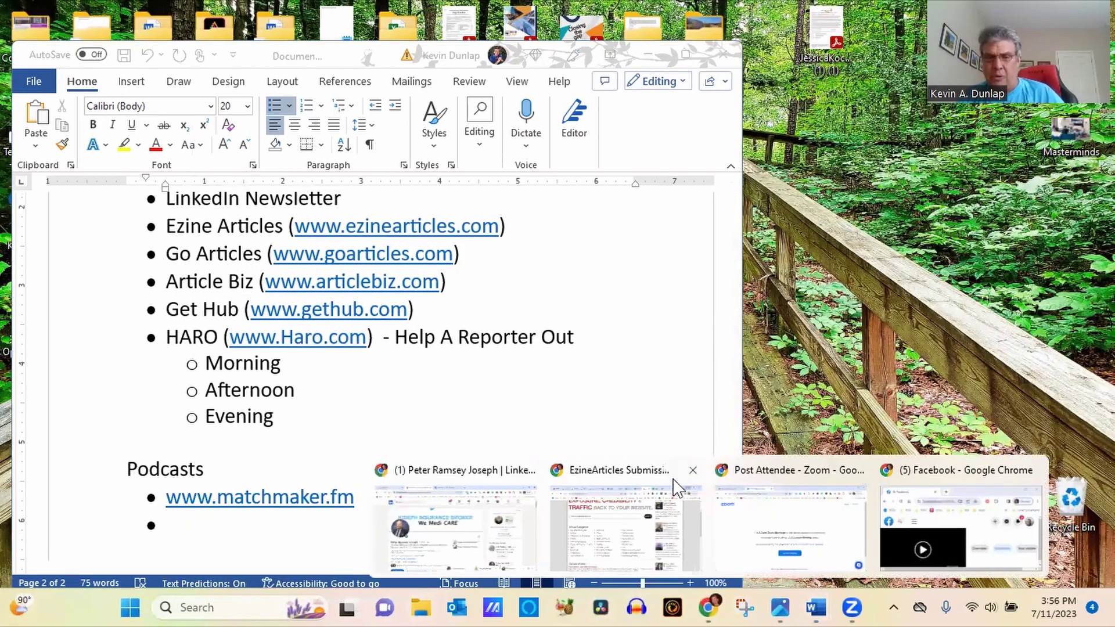
pyautogui.click(635, 479)
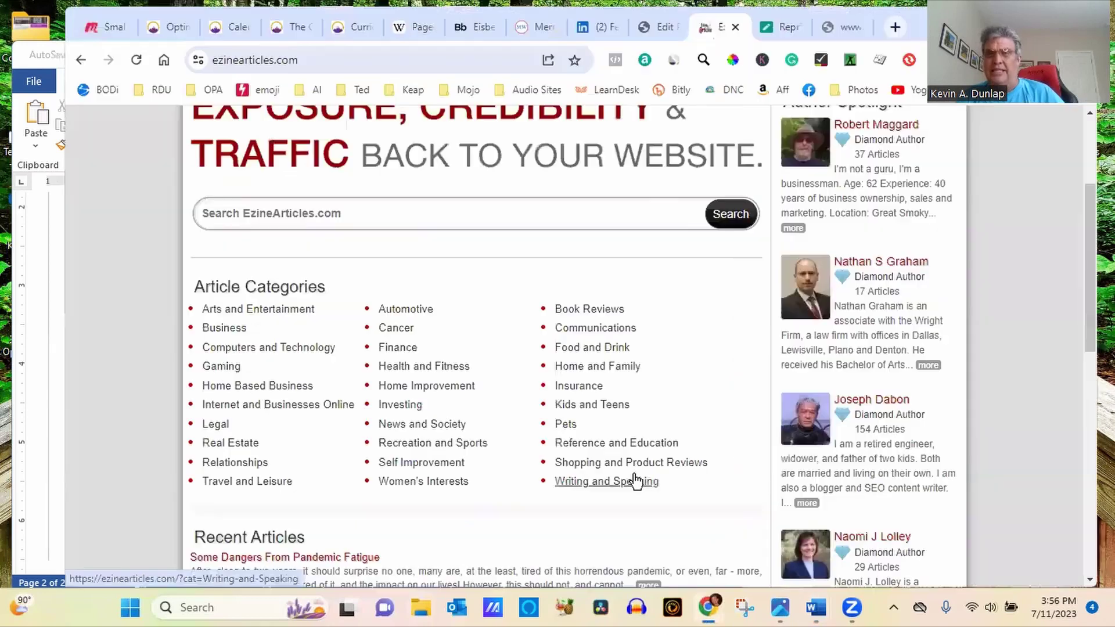
pyautogui.click(838, 26)
pyautogui.click(360, 65)
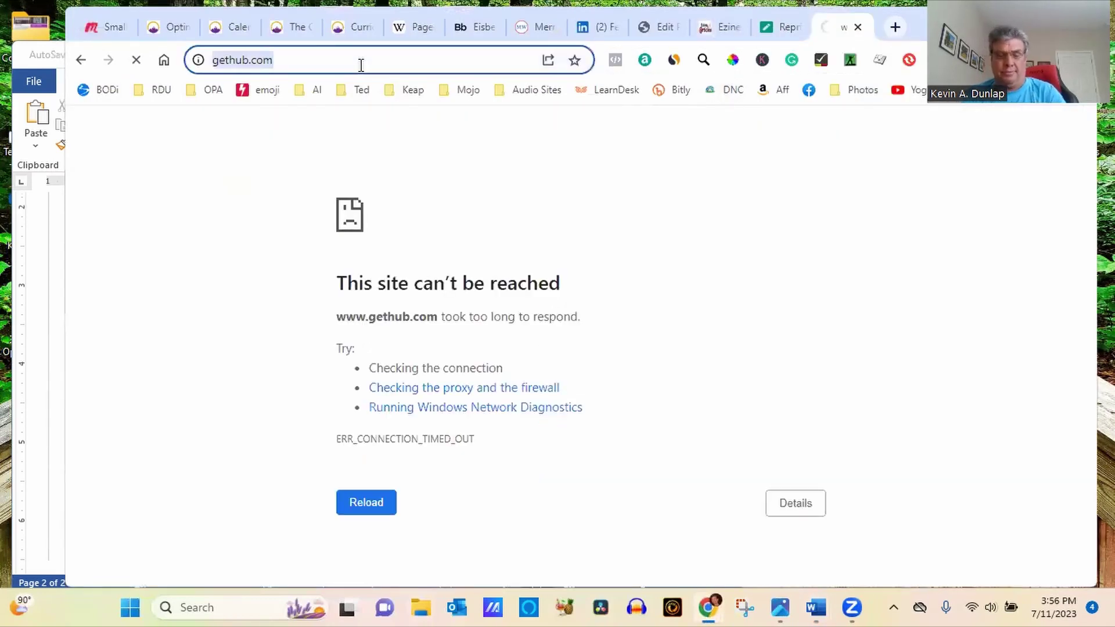
pyautogui.write(',')
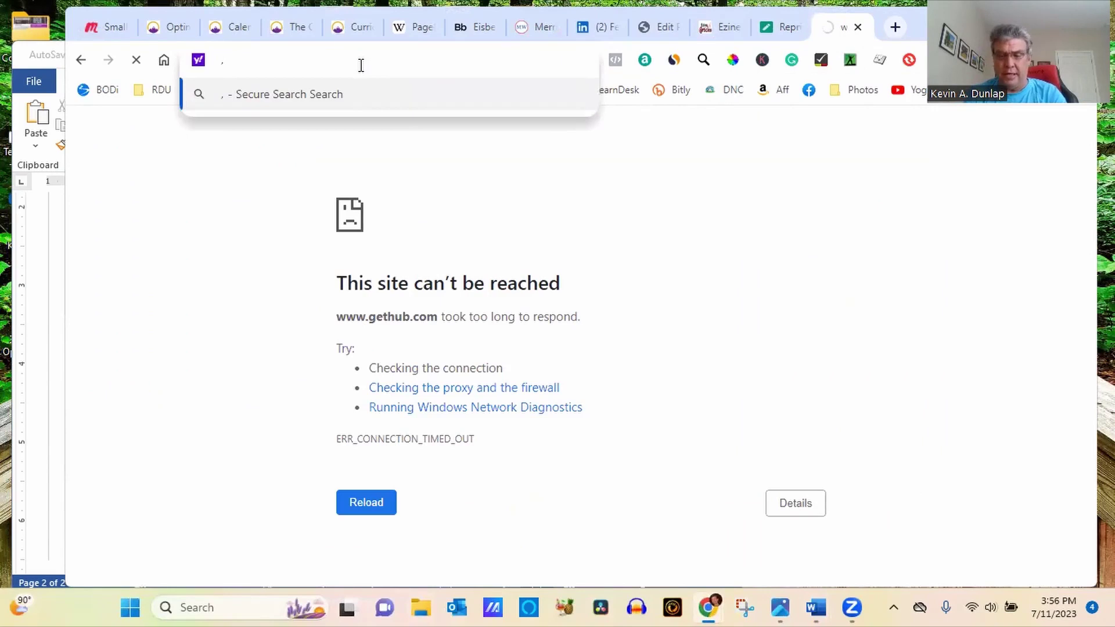
pyautogui.press('BackSpace')
pyautogui.write('matchm')
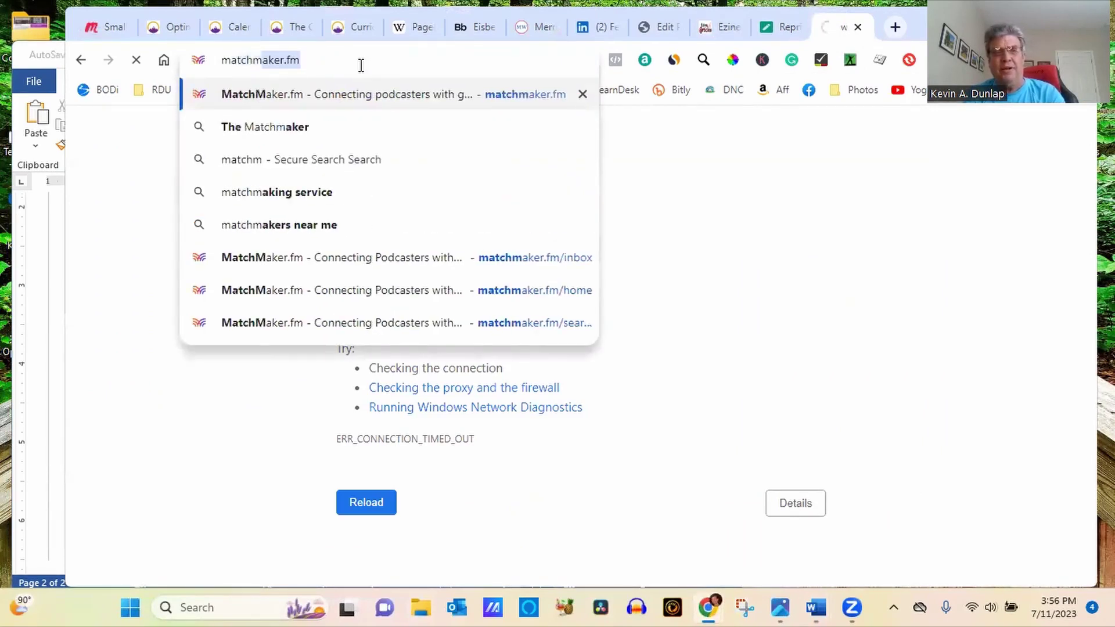
pyautogui.press('Return')
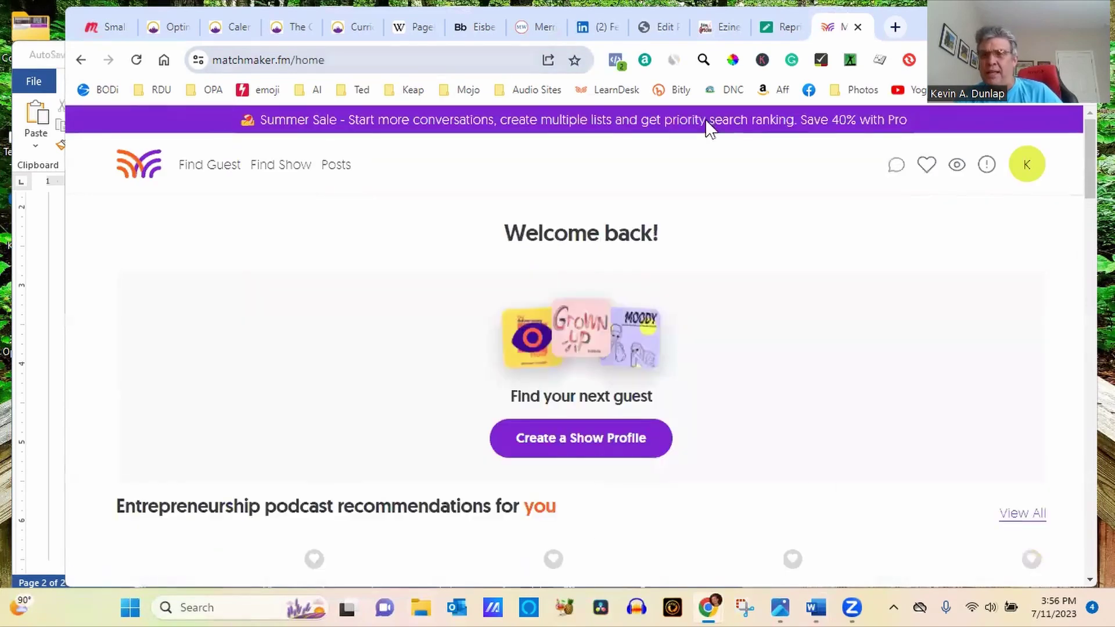
pyautogui.moveTo(1017, 174)
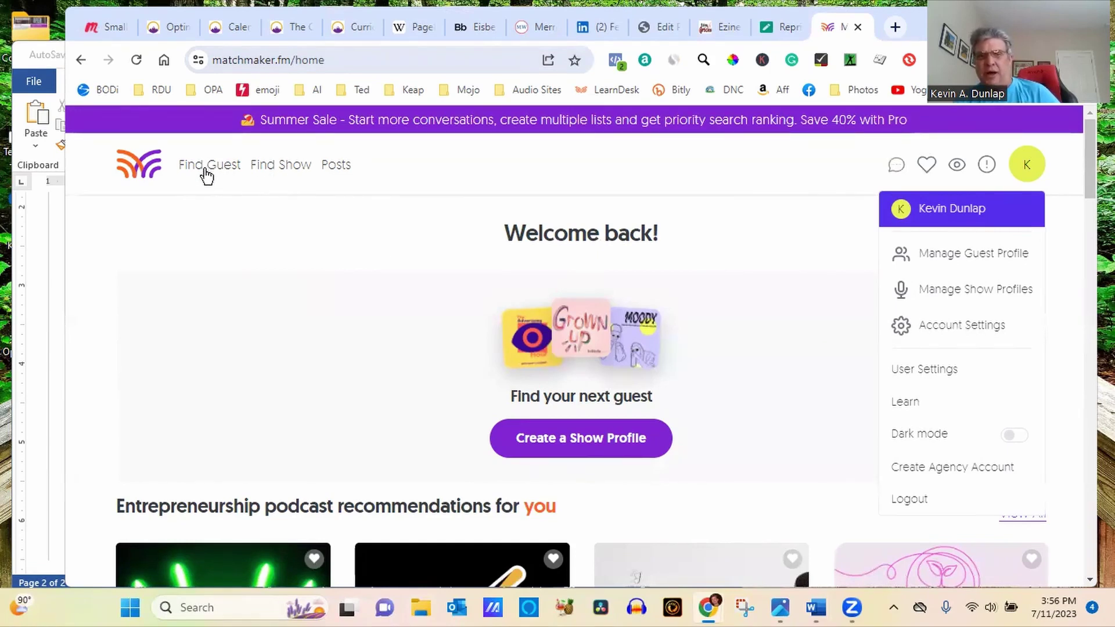
pyautogui.click(291, 170)
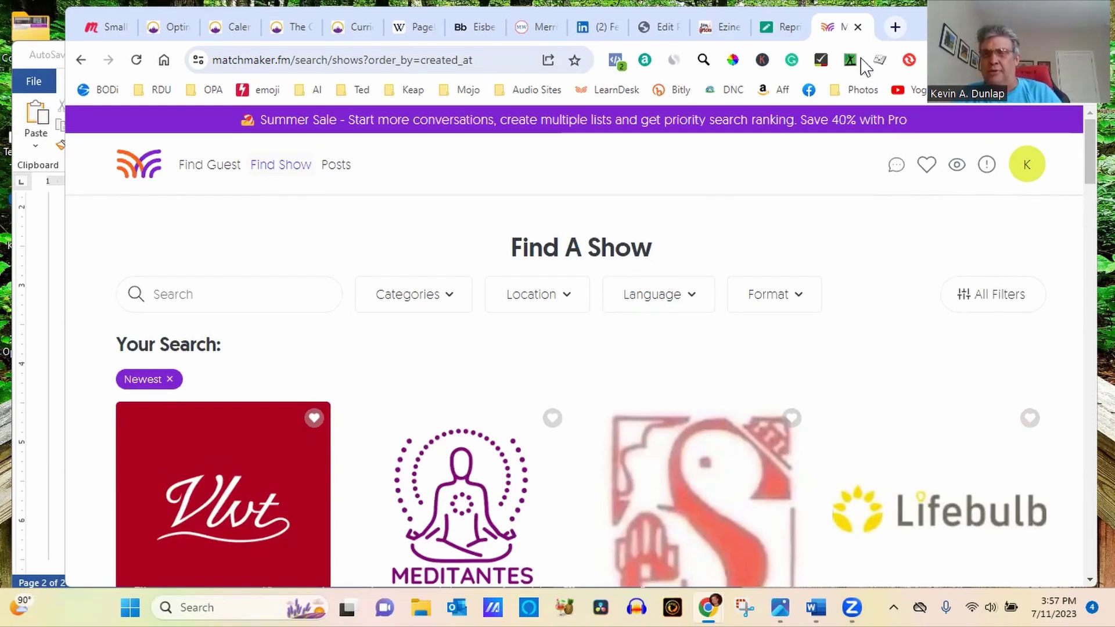
# Step: Load podcastguests.com in a new tab and open another blank tab beside it
pyautogui.click(894, 27)
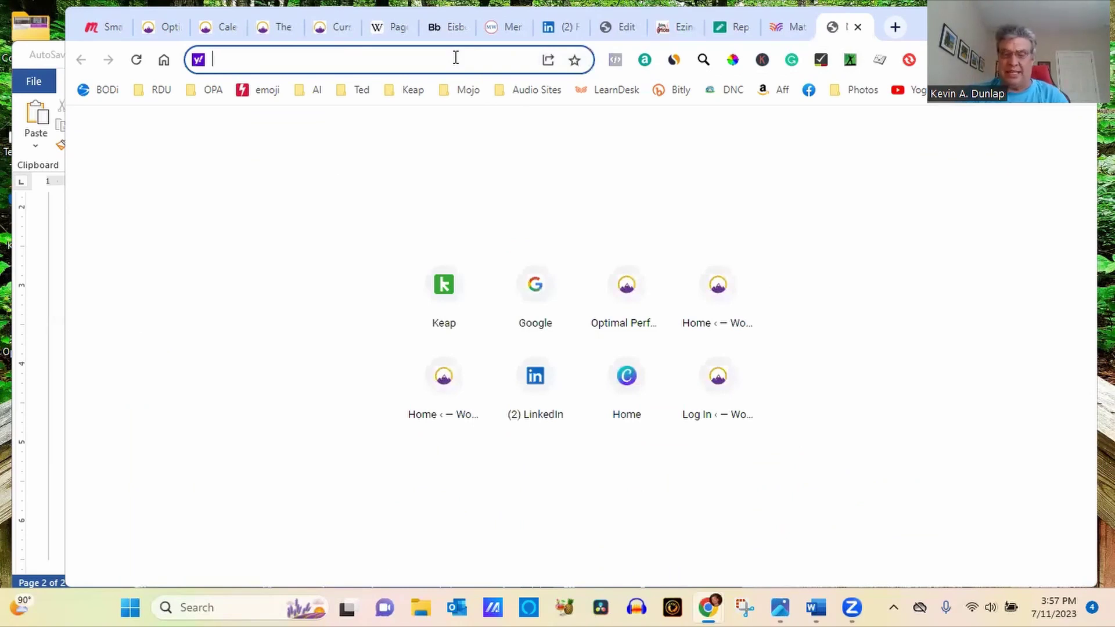
pyautogui.write('pod')
pyautogui.press('Return')
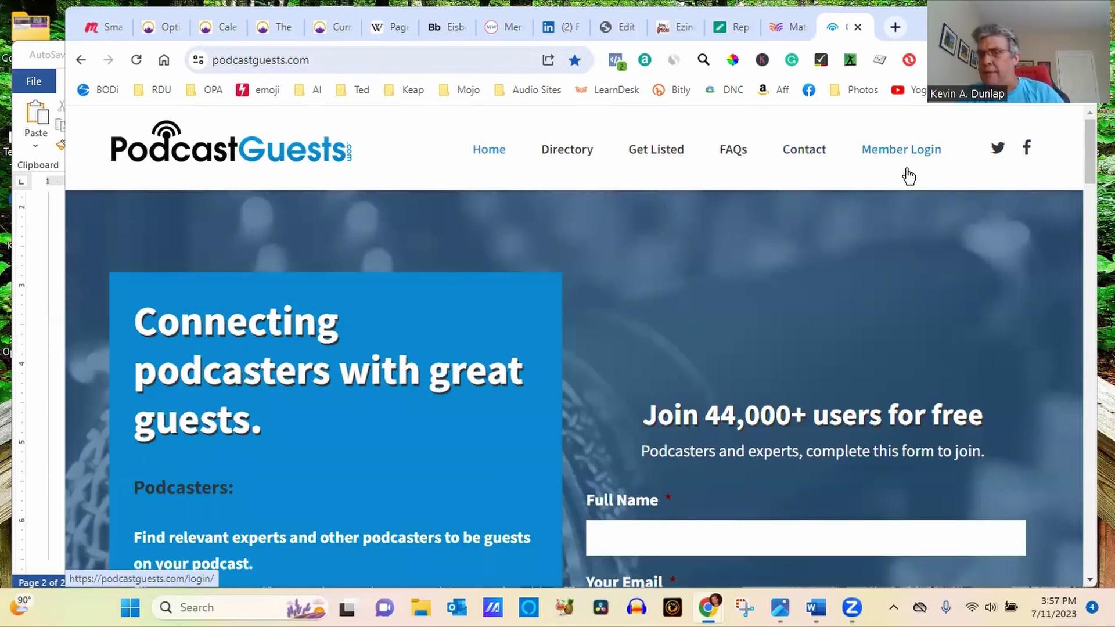
pyautogui.click(895, 28)
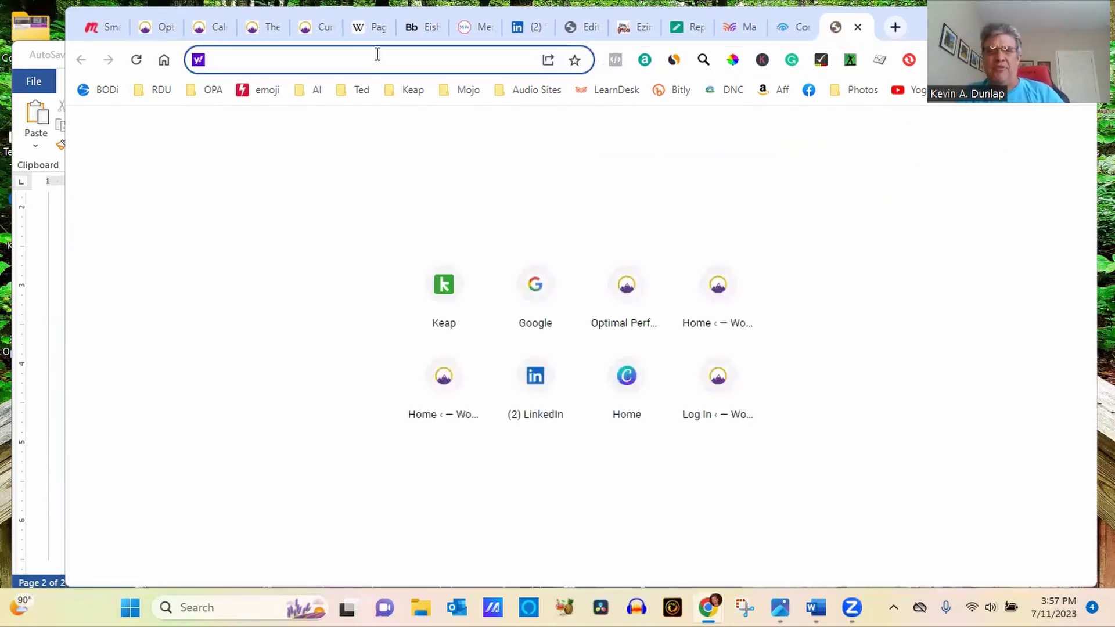
pyautogui.click(35, 341)
pyautogui.write('www.Podc')
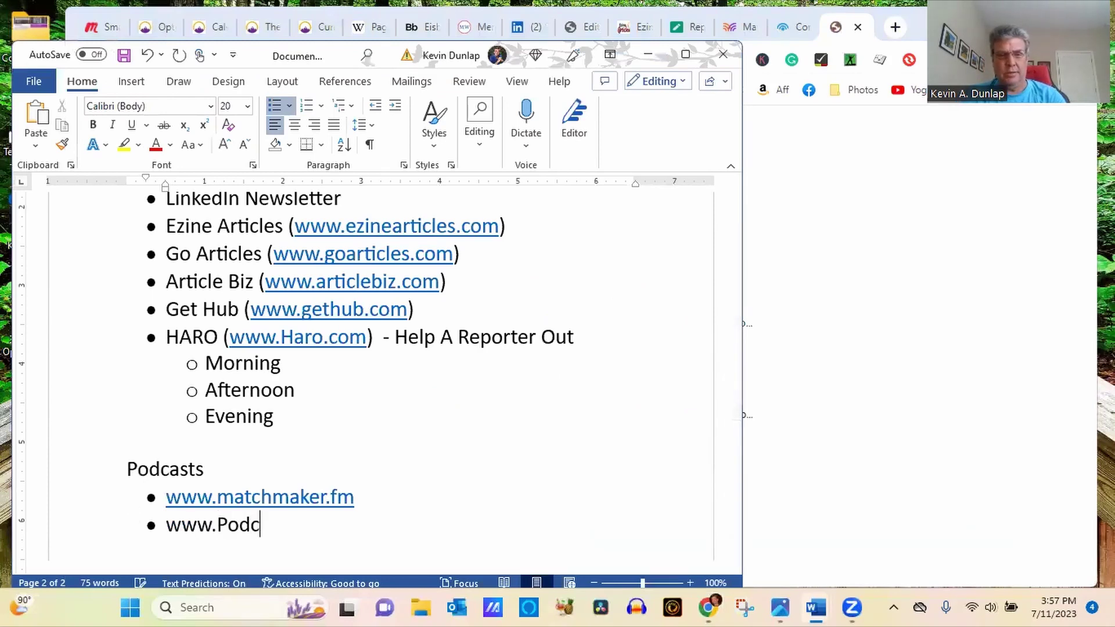
pyautogui.write('astGuest.com')
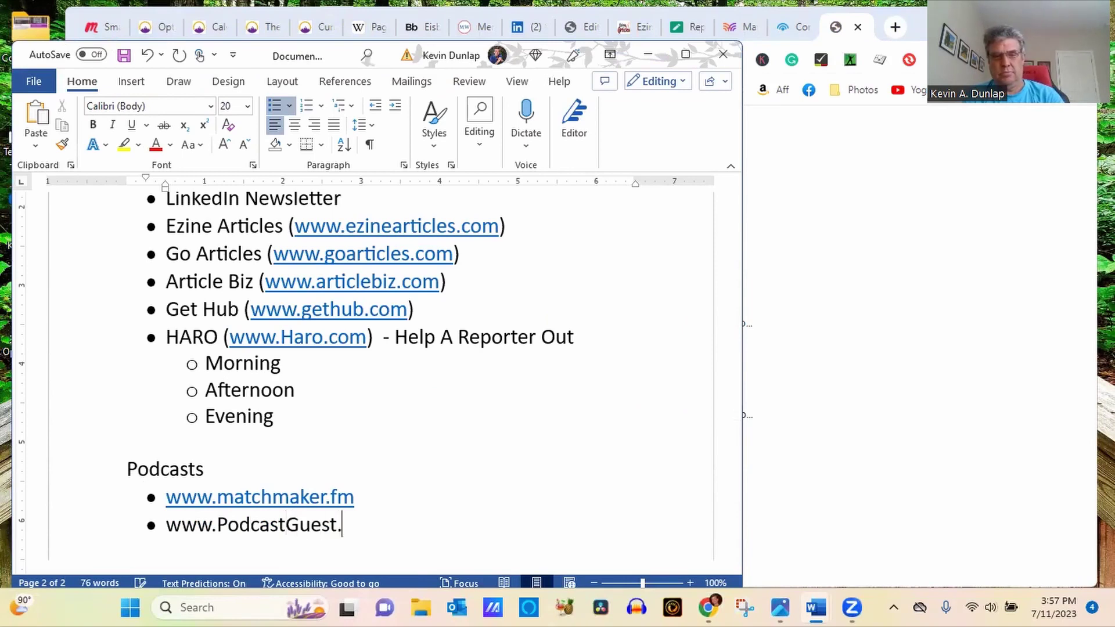
pyautogui.press('Return')
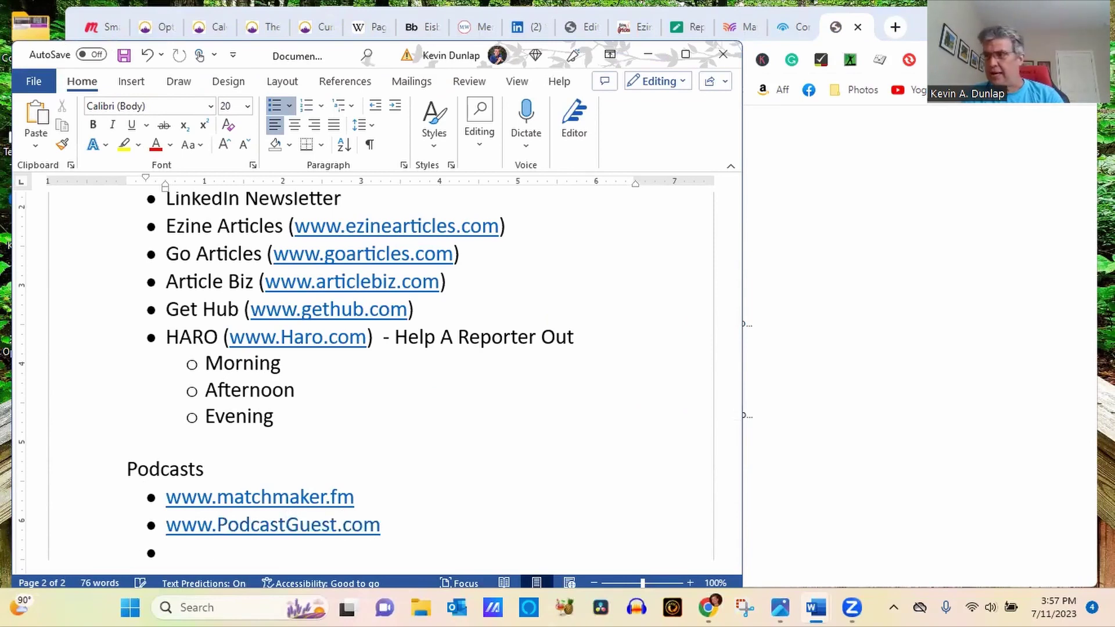
pyautogui.write('www.R')
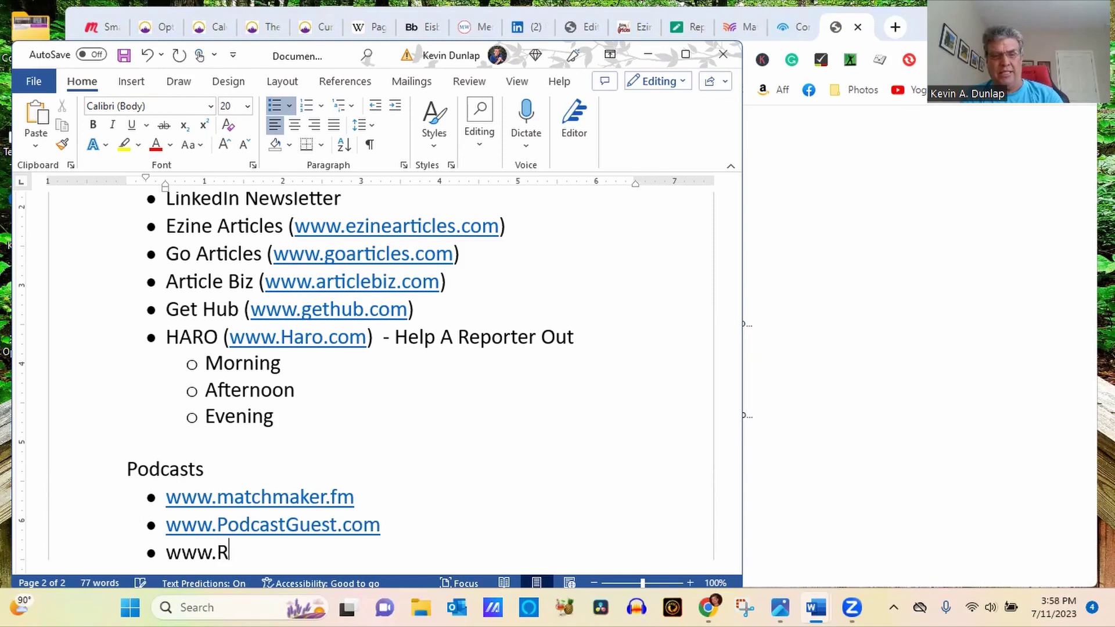
pyautogui.write('adioGuest')
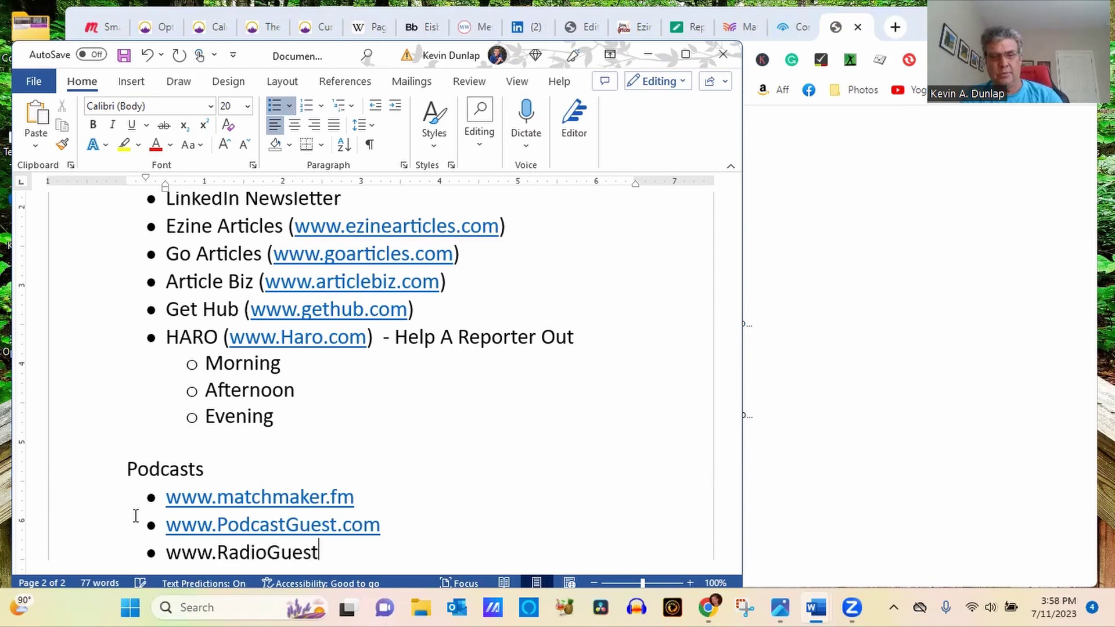
pyautogui.write('List.')
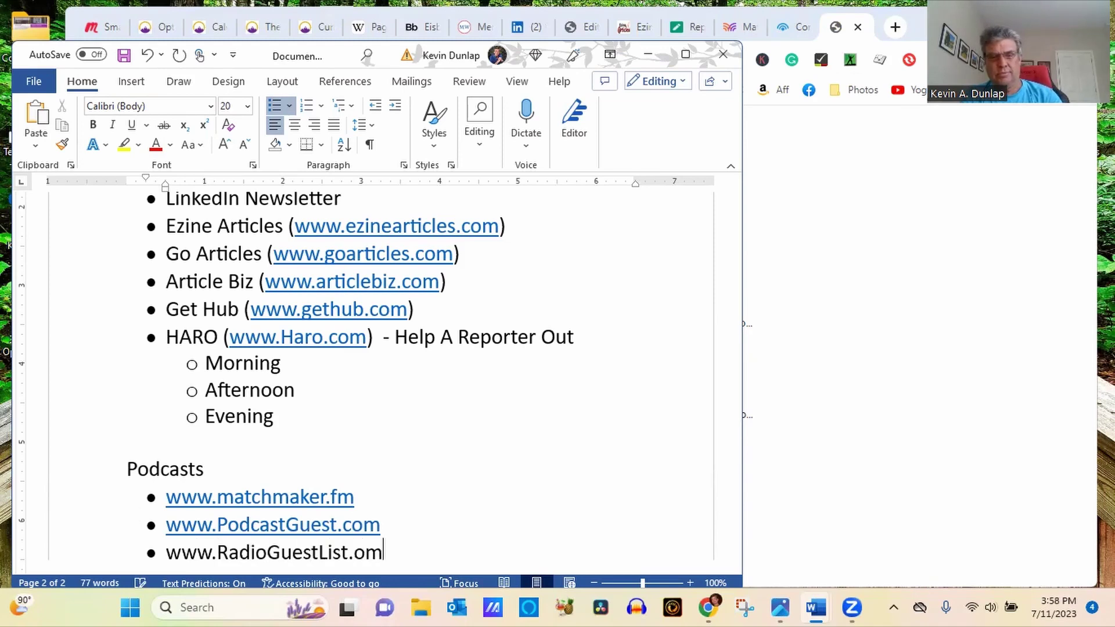
pyautogui.write('com')
pyautogui.press('Return')
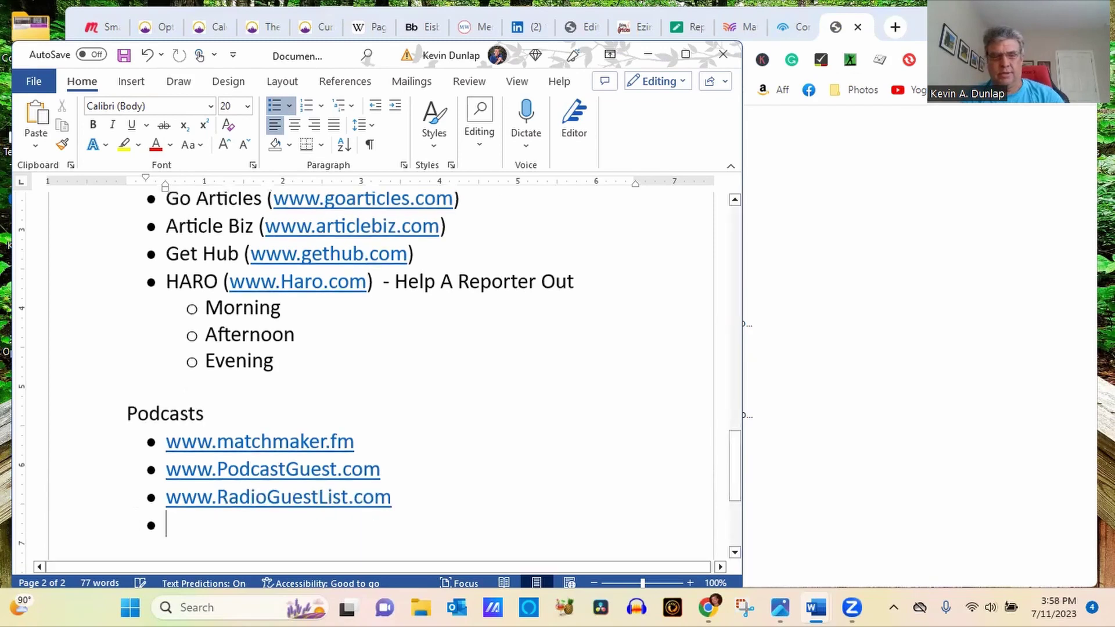
pyautogui.rightClick(247, 509)
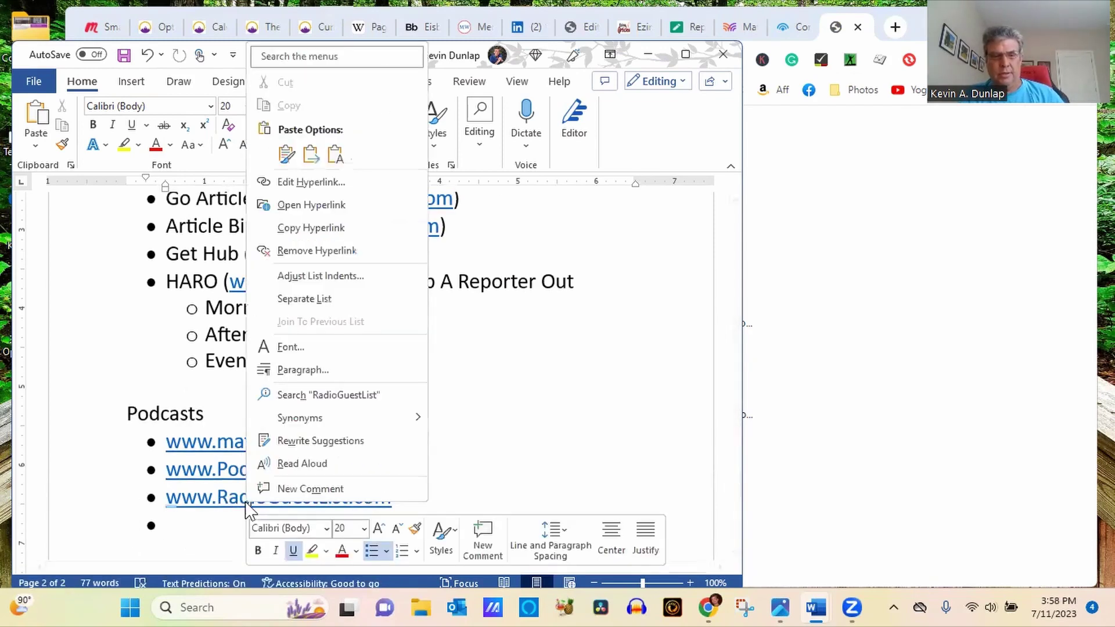
pyautogui.click(342, 230)
pyautogui.click(845, 28)
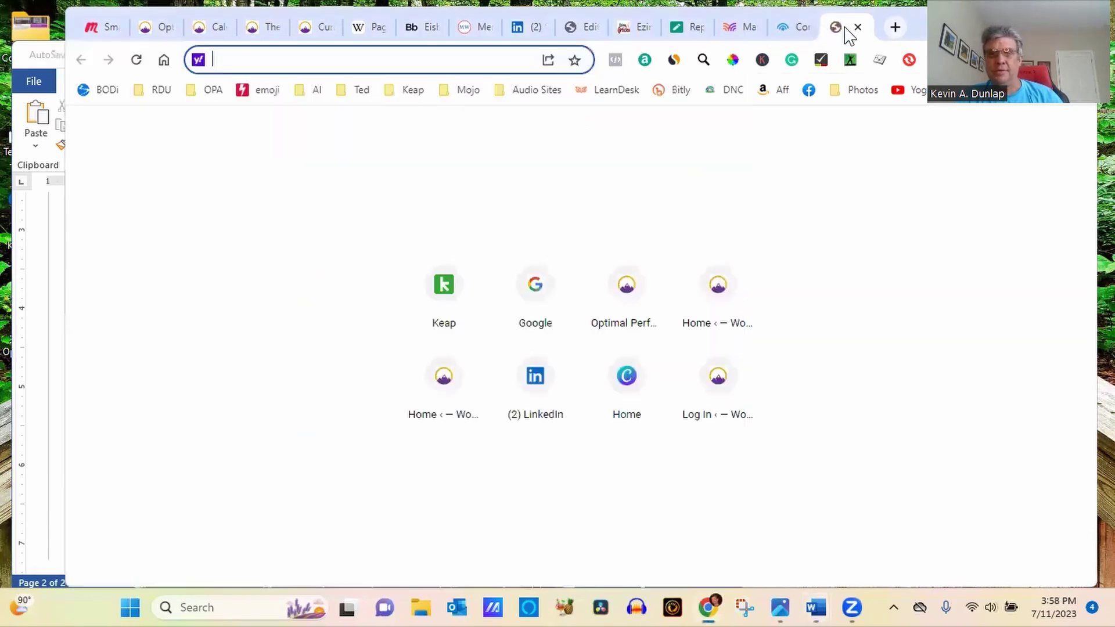
pyautogui.write('http://www.radioguestlist.com/')
pyautogui.press('Return')
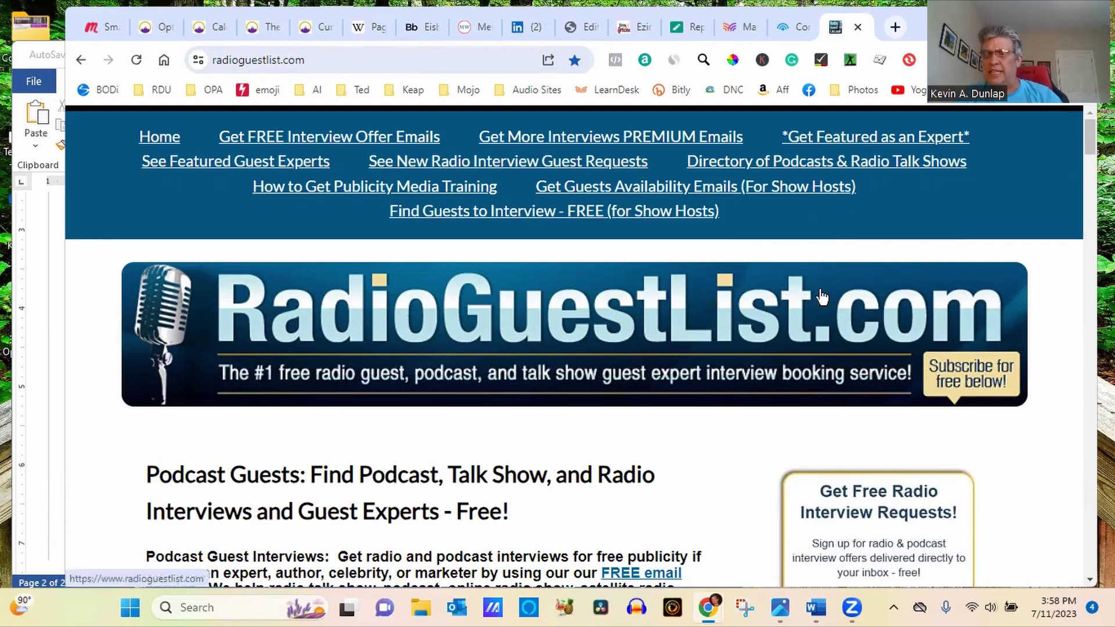
pyautogui.click(793, 31)
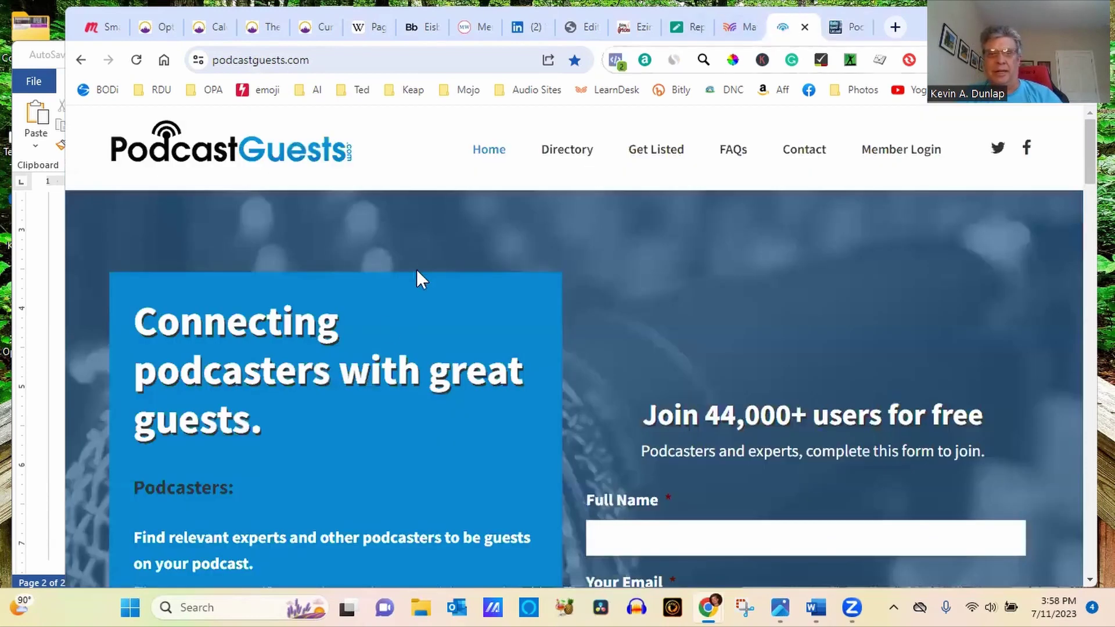
pyautogui.click(848, 30)
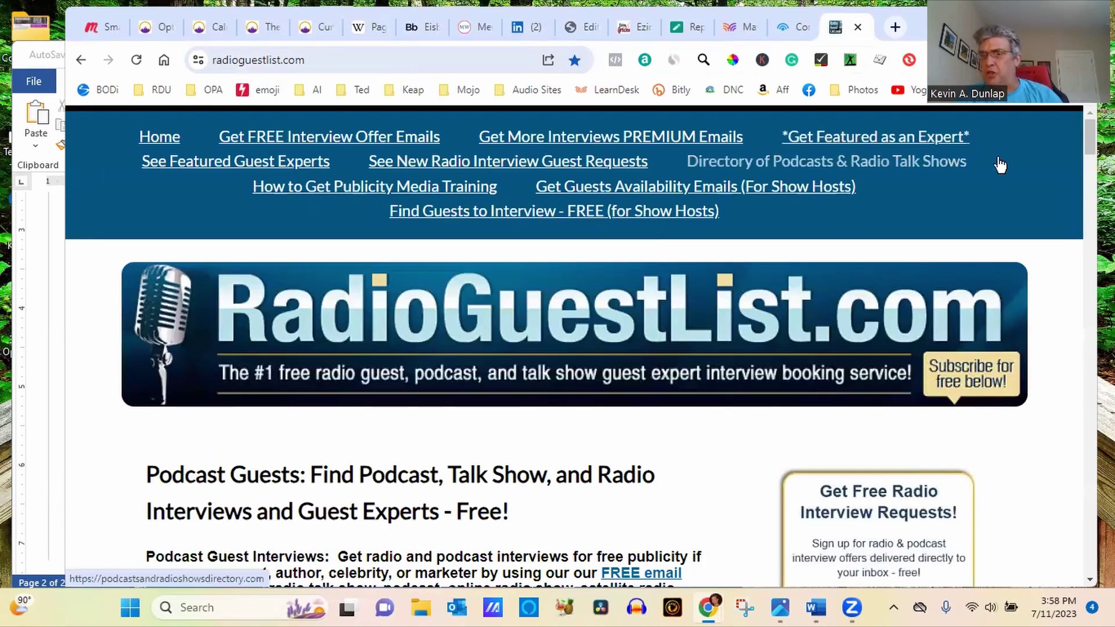
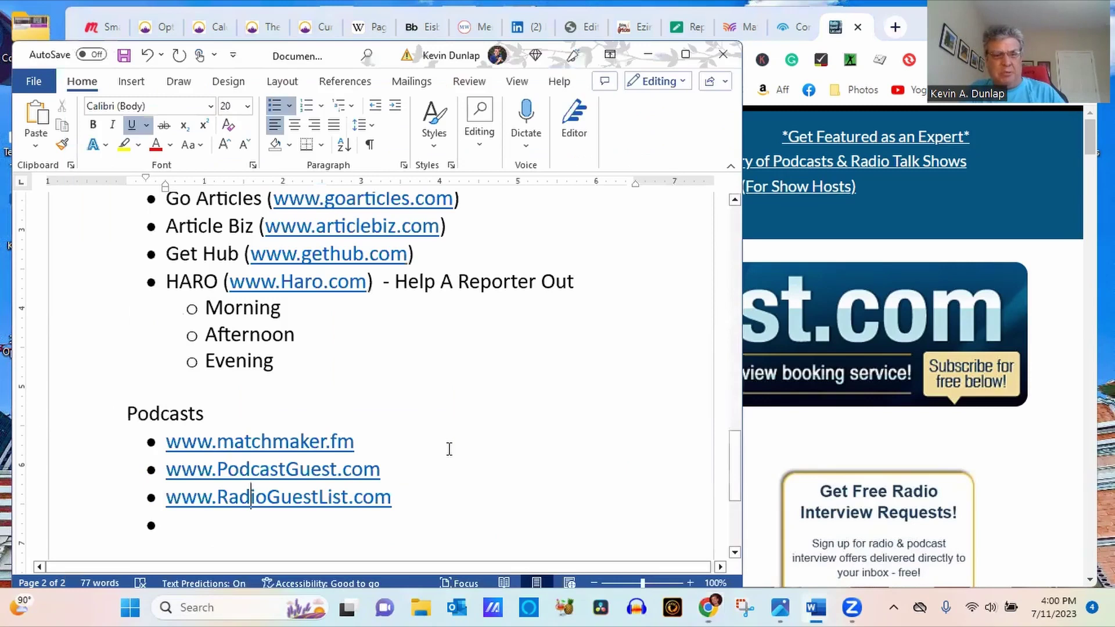
pyautogui.hotkey('ctrl', 'u')
pyautogui.press('BackSpace')
pyautogui.press('BackSpace')
pyautogui.press('BackSpace')
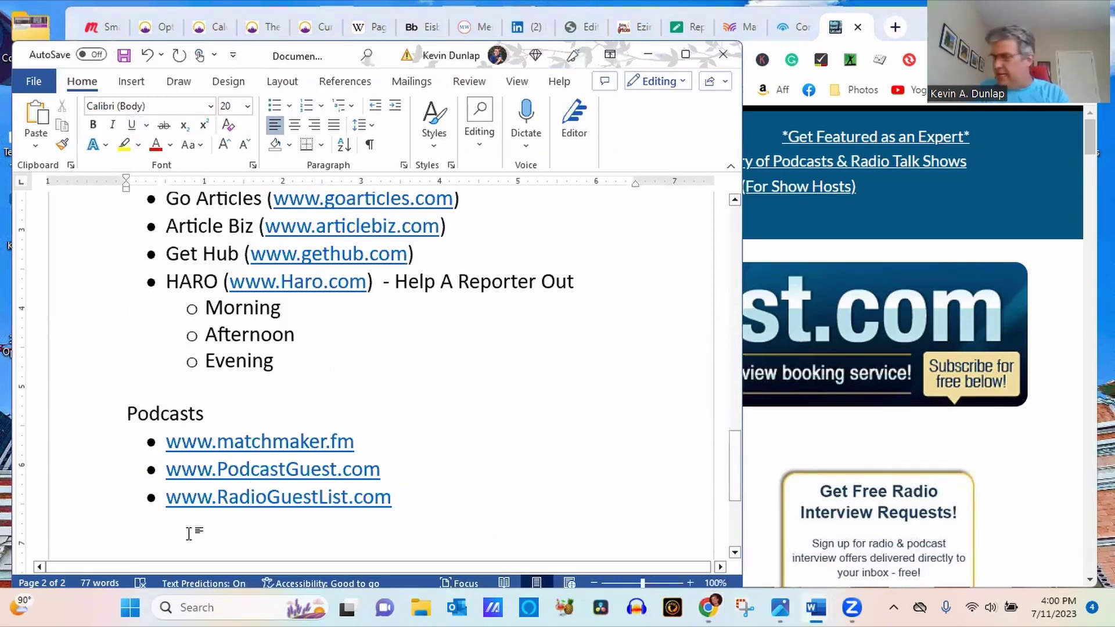
# Step: Add the line "Google My Business → Google Business Page" below the Podcasts list, leaving a blank line between them
pyautogui.press('Return')
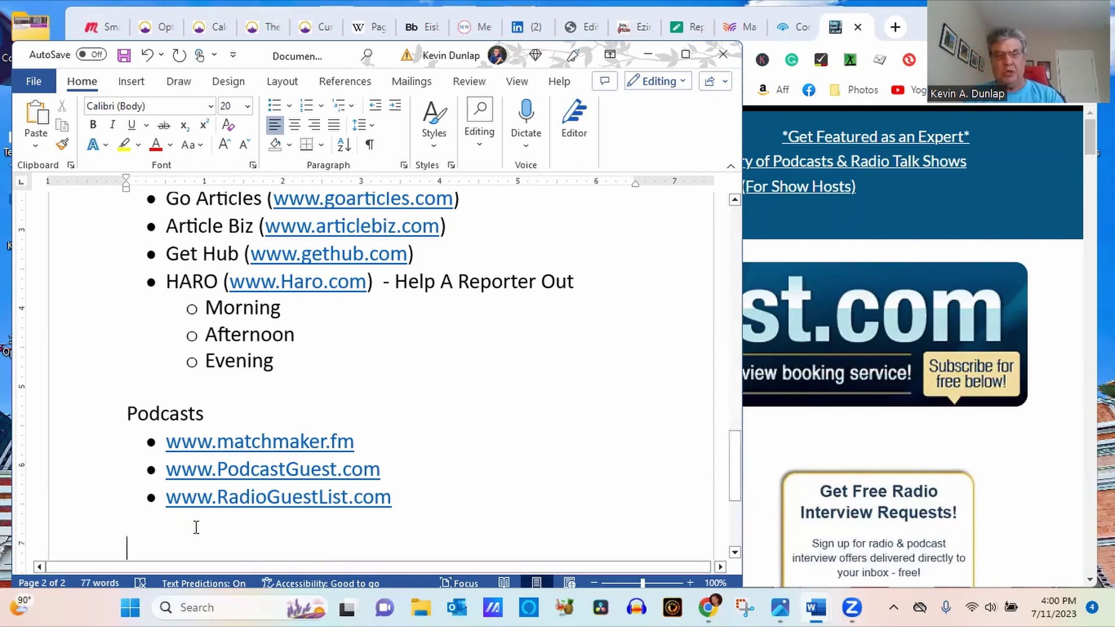
pyautogui.write('Google My ')
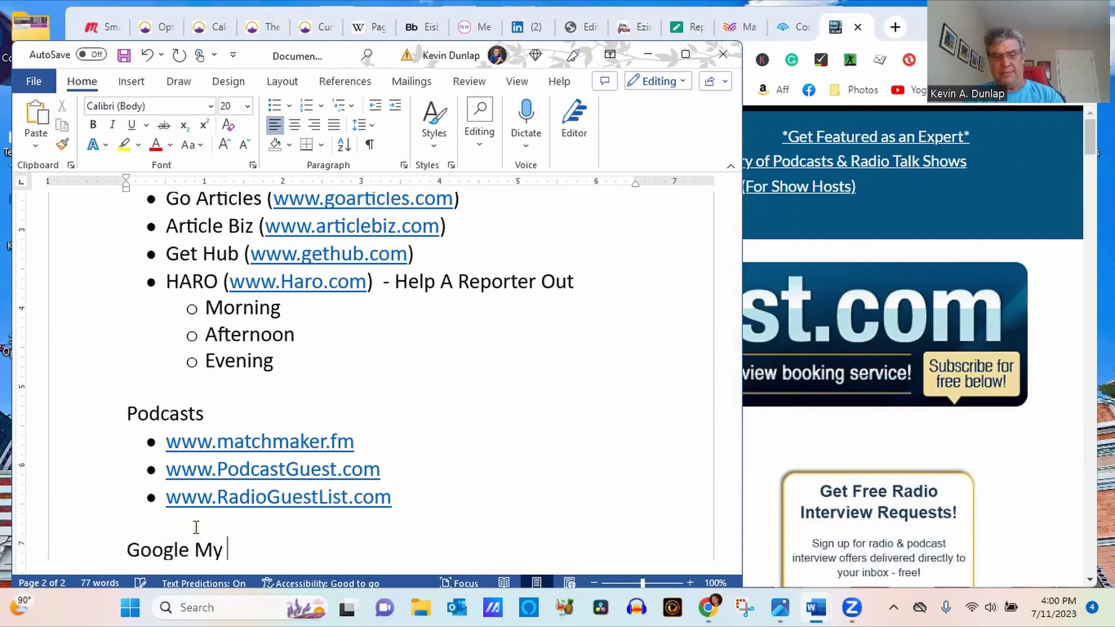
pyautogui.write('Busins')
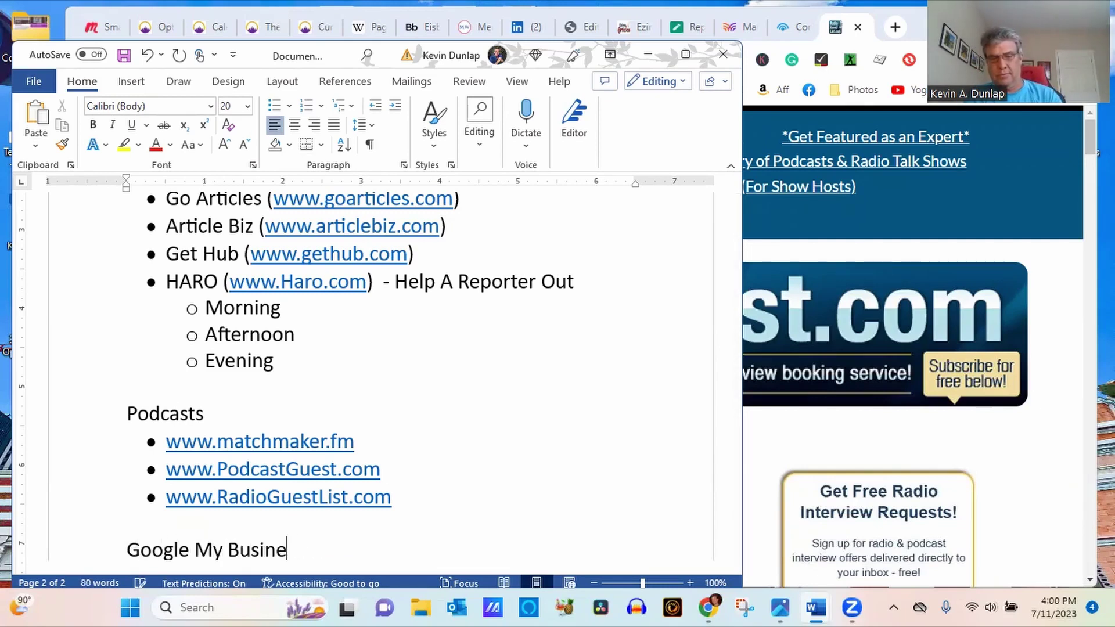
pyautogui.write(' - =')
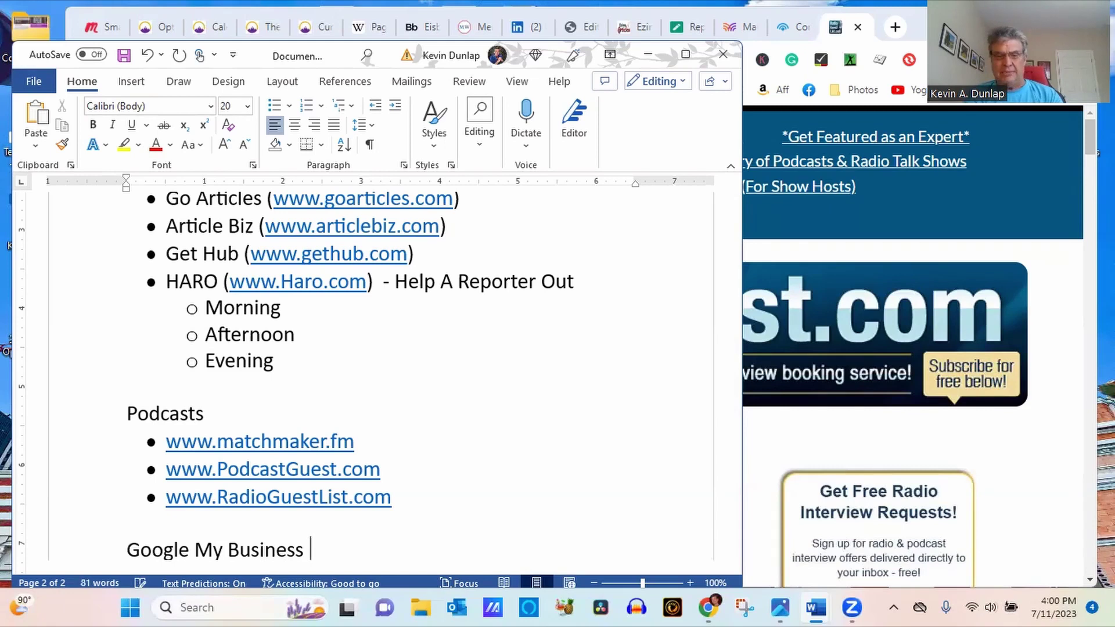
pyautogui.write('> G')
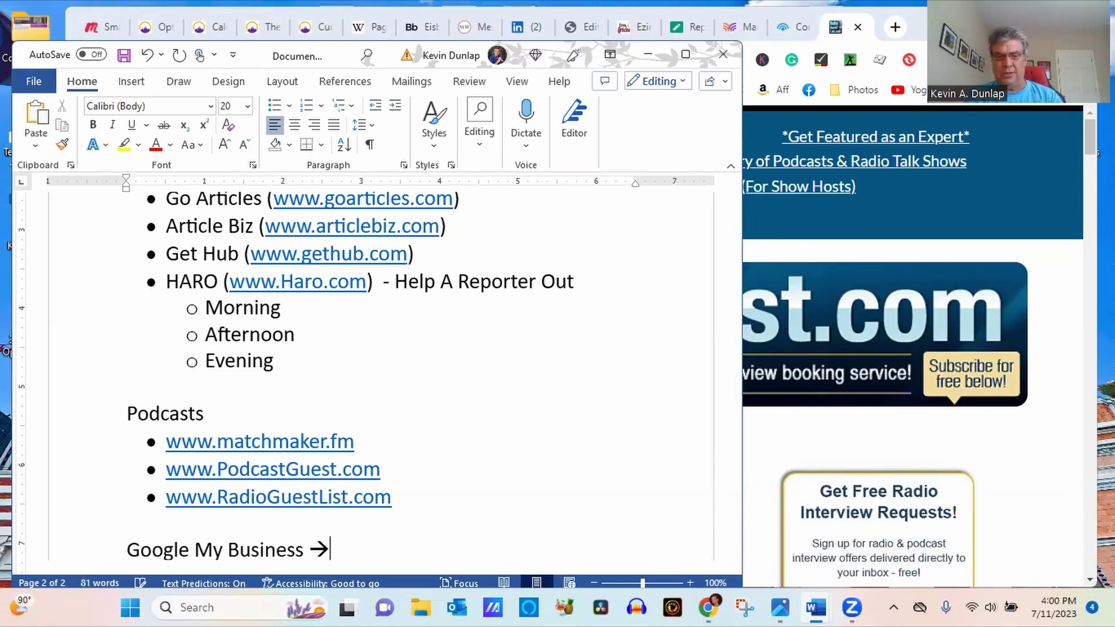
pyautogui.write('oogle Business Page')
pyautogui.press('Return')
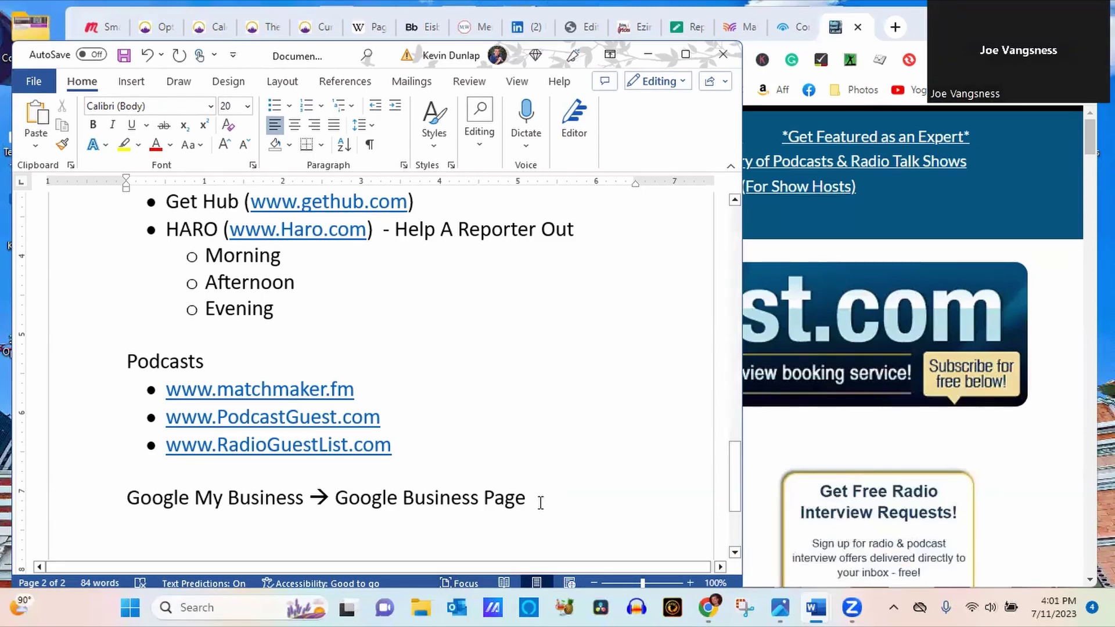
# Step: Replace the word "Page" with "Profile" in the Google My Business line and briefly highlight "Google My Business"
pyautogui.press('BackSpace')
pyautogui.press('BackSpace')
pyautogui.press('BackSpace')
pyautogui.press('BackSpace')
pyautogui.write('Profile')
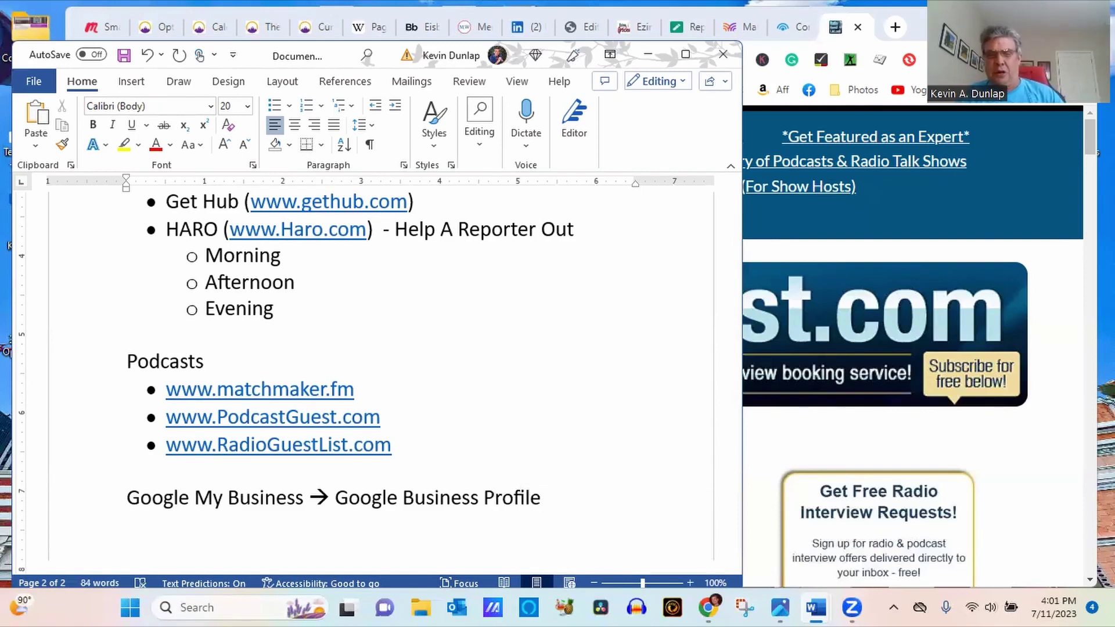
pyautogui.moveTo(308, 498); pyautogui.dragTo(167, 498)
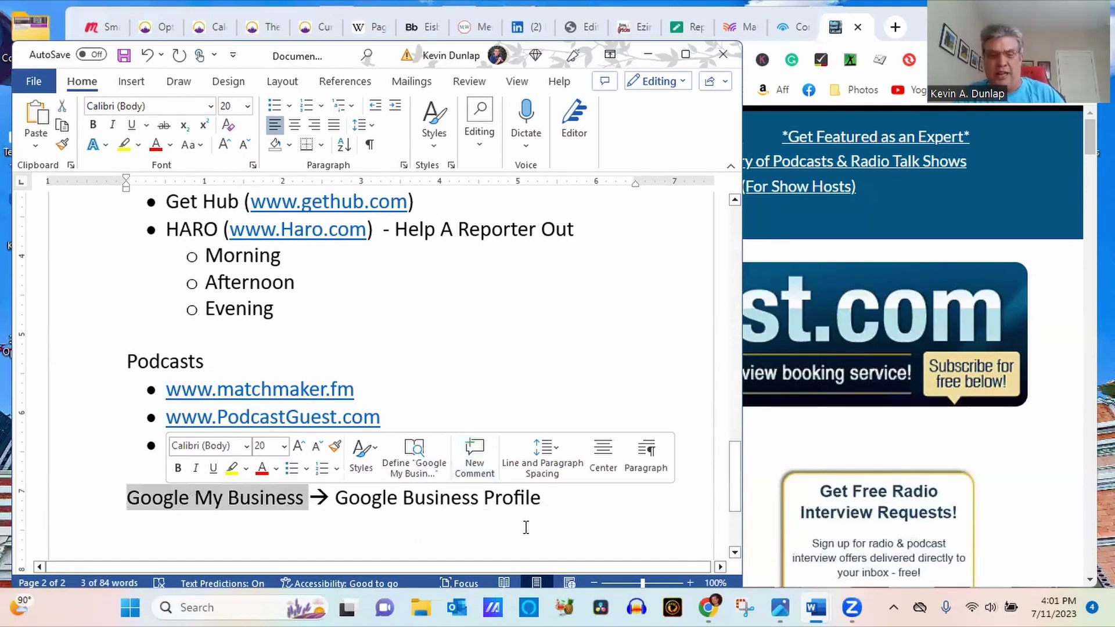
pyautogui.click(411, 524)
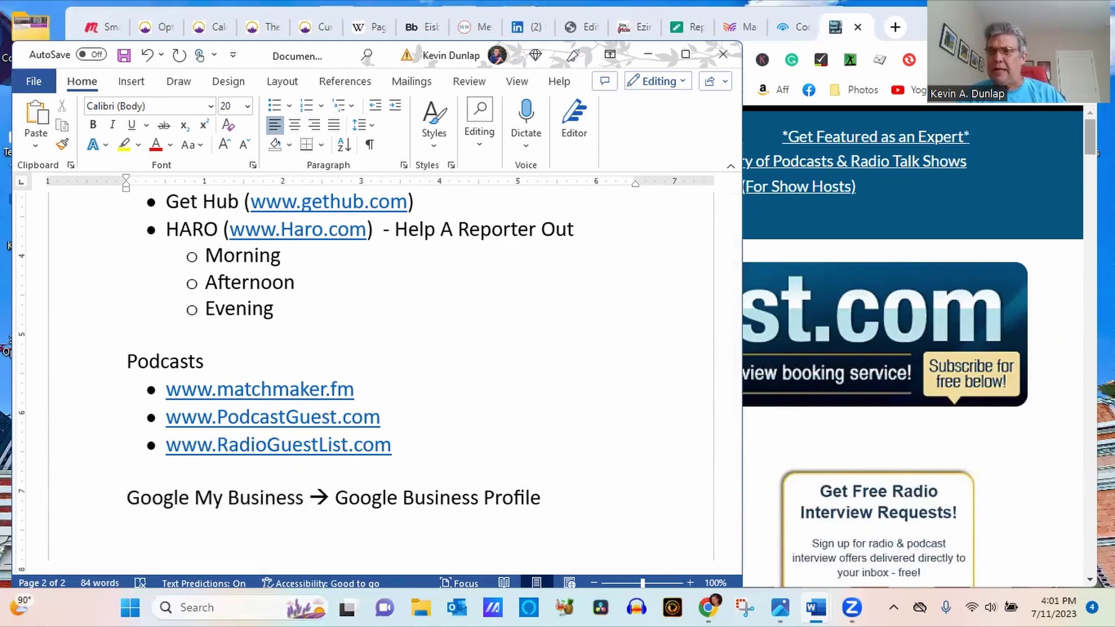
# Step: Switch to Chrome, load google.com in the RadioGuestList tab and search for "google business profile"
pyautogui.click(1019, 153)
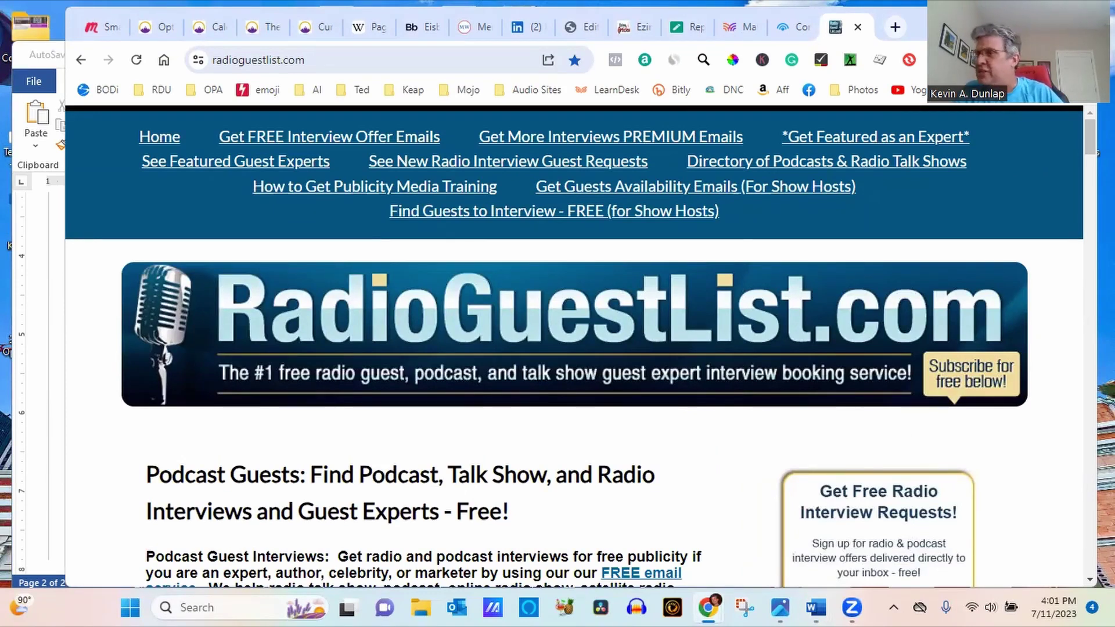
pyautogui.click(32, 506)
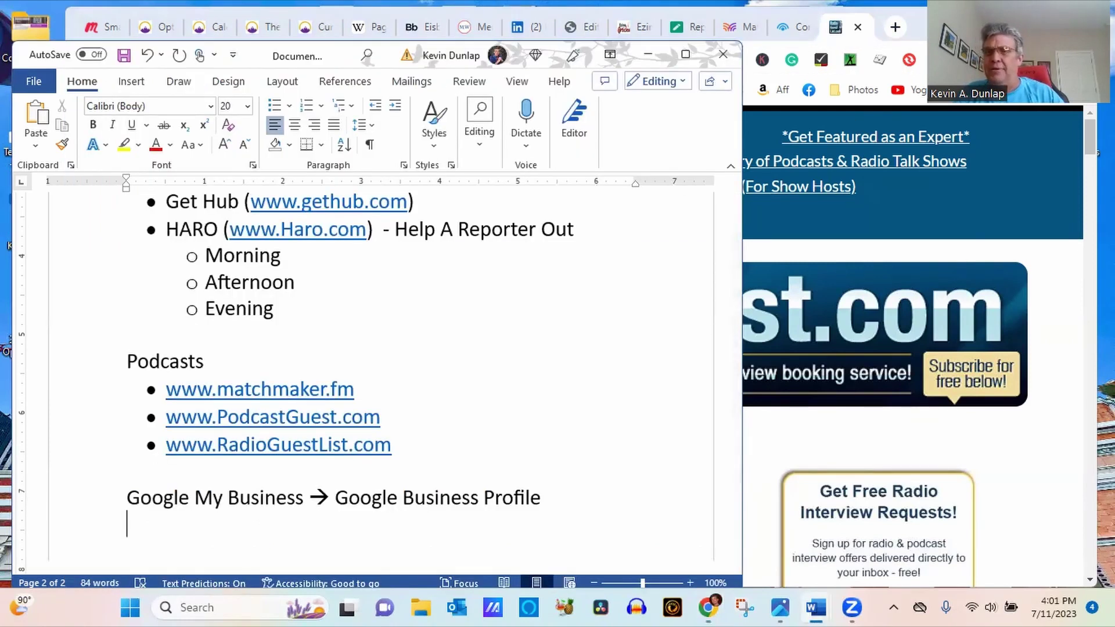
pyautogui.hotkey('alt', 'Tab')
pyautogui.click(409, 60)
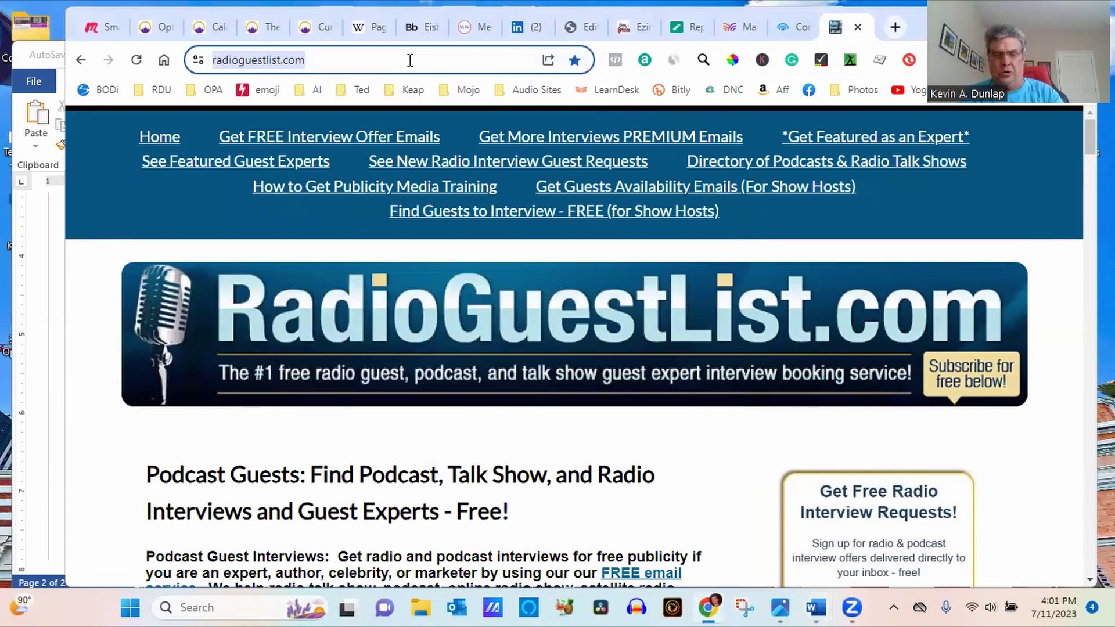
pyautogui.write('google.com')
pyautogui.press('Return')
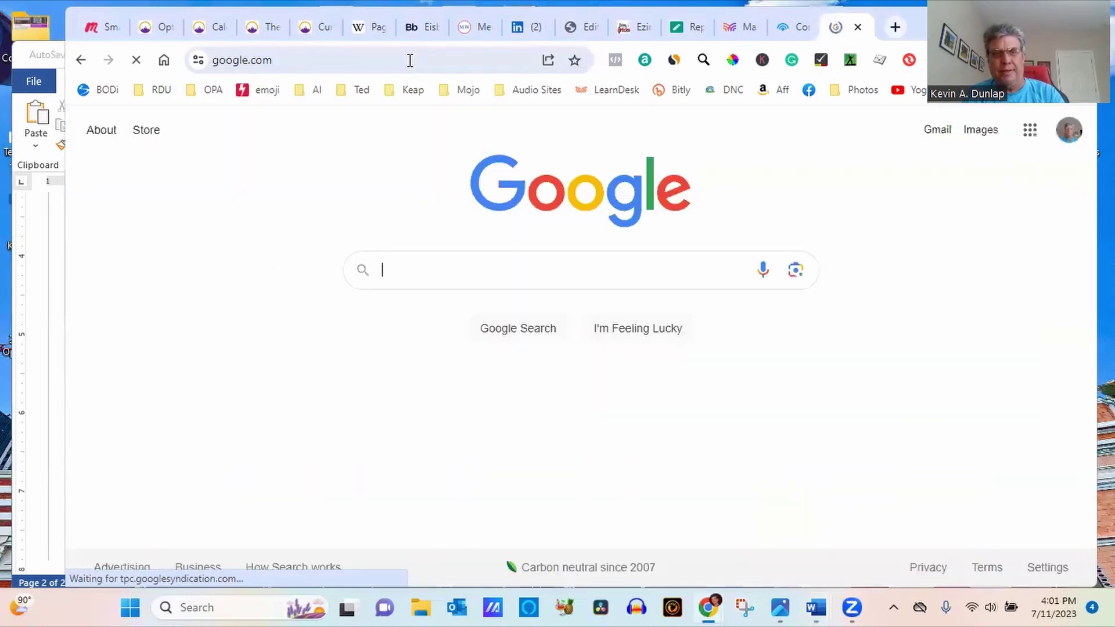
pyautogui.write('google business profile')
pyautogui.press('Return')
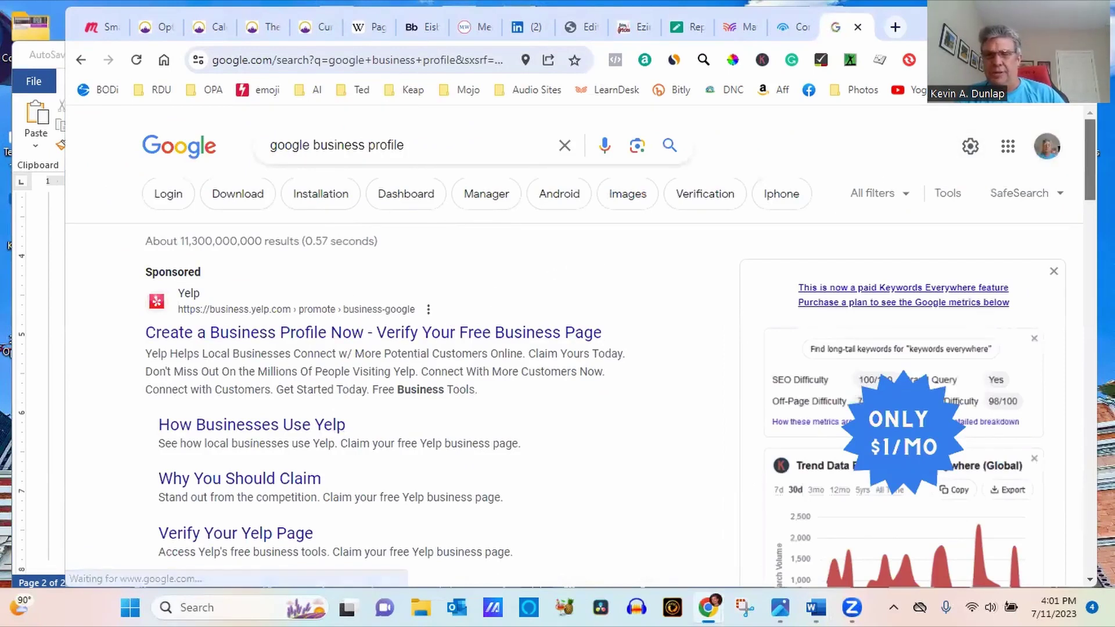
# Step: Find the "Google Business Profile - Get Listed on Google" result and open its page
pyautogui.scroll(-5, 580, 348)
pyautogui.scroll(-2, 699, 242)
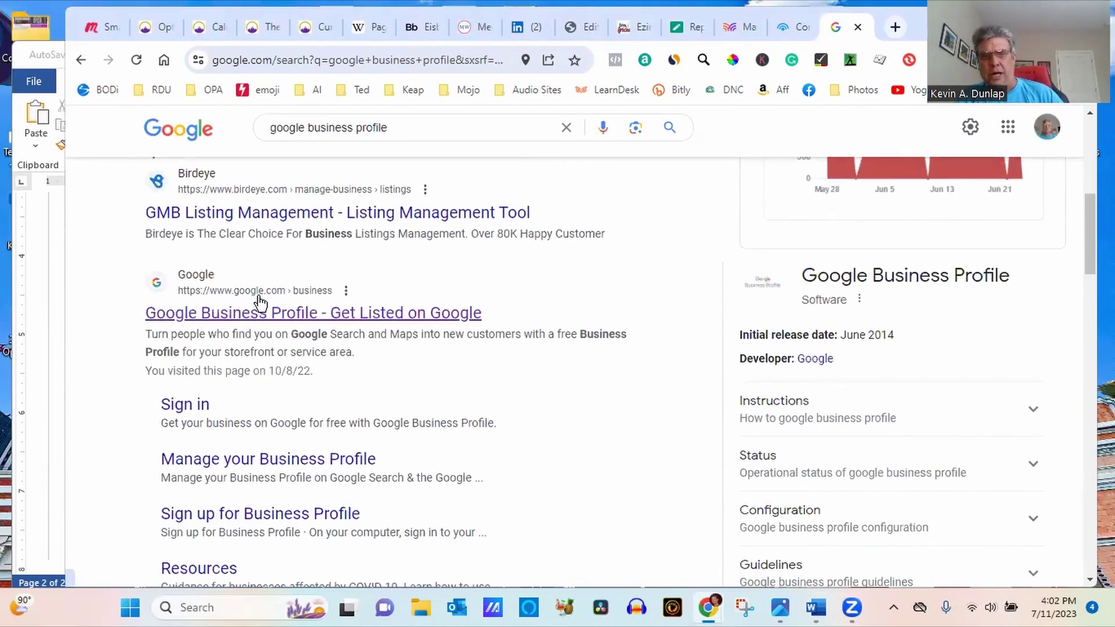
pyautogui.click(330, 314)
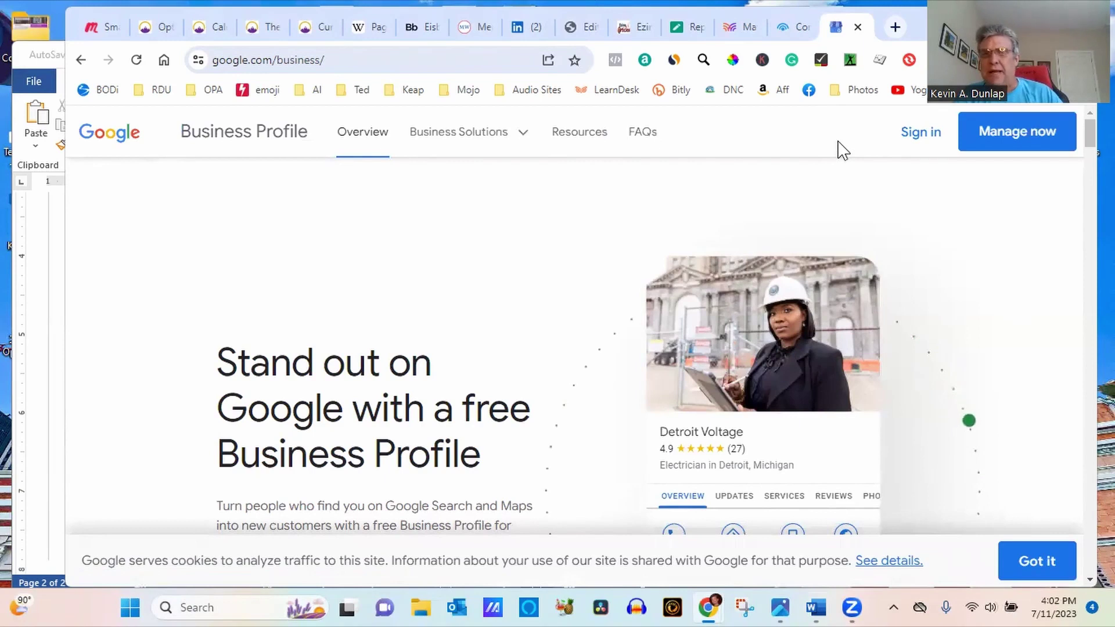
# Step: Return to google.com in the same tab and search for "optimal performance academy" using the suggested query
pyautogui.click(376, 68)
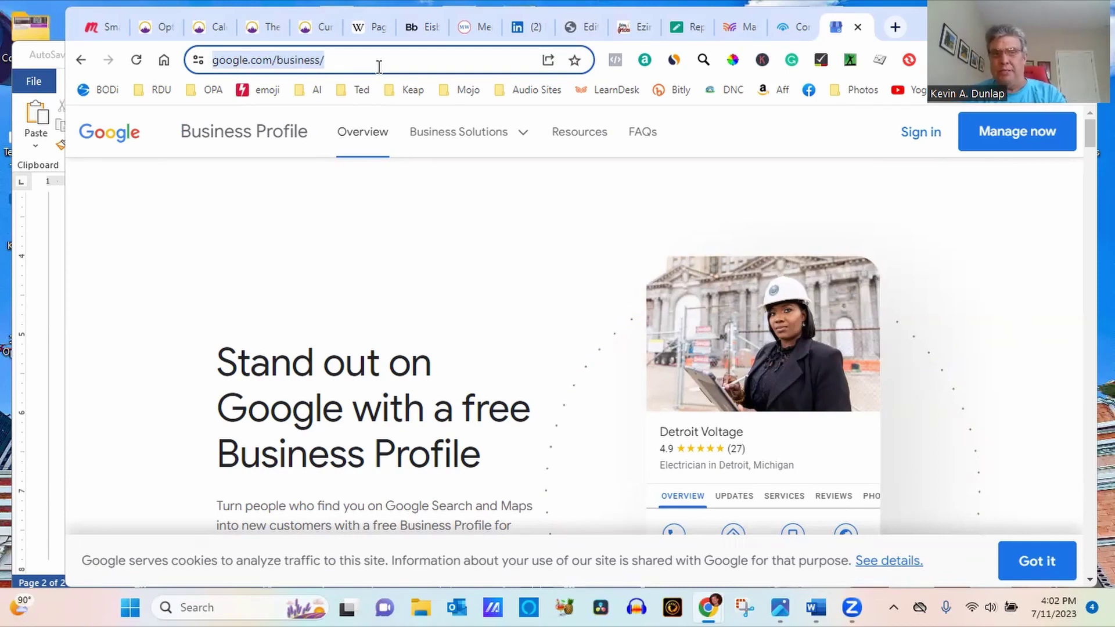
pyautogui.write('google.com')
pyautogui.press('Return')
pyautogui.write('optimal')
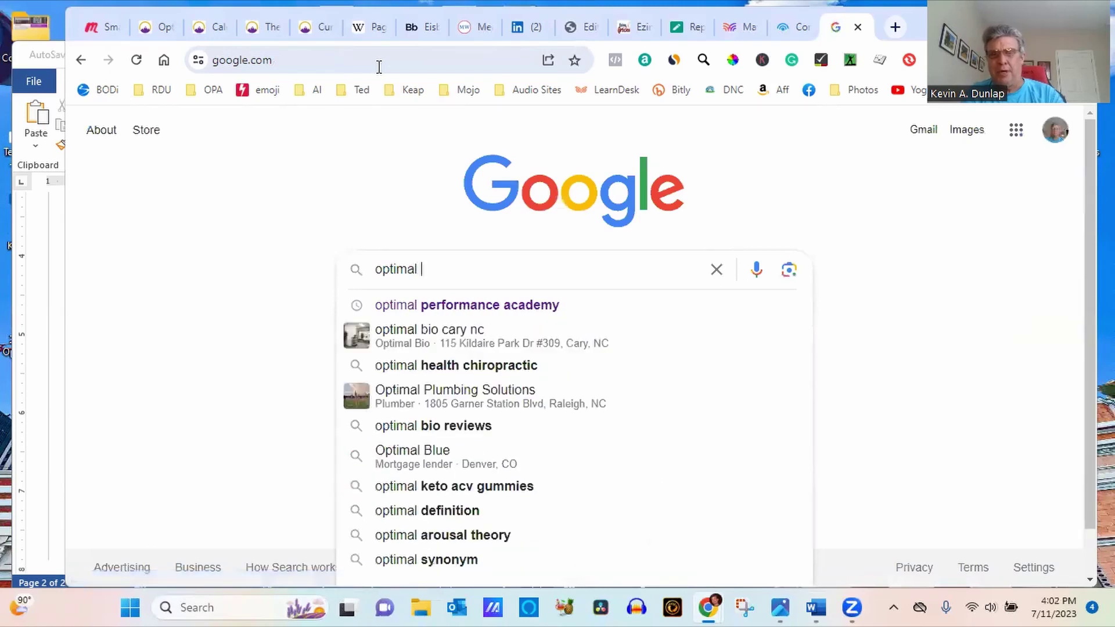
pyautogui.click(491, 313)
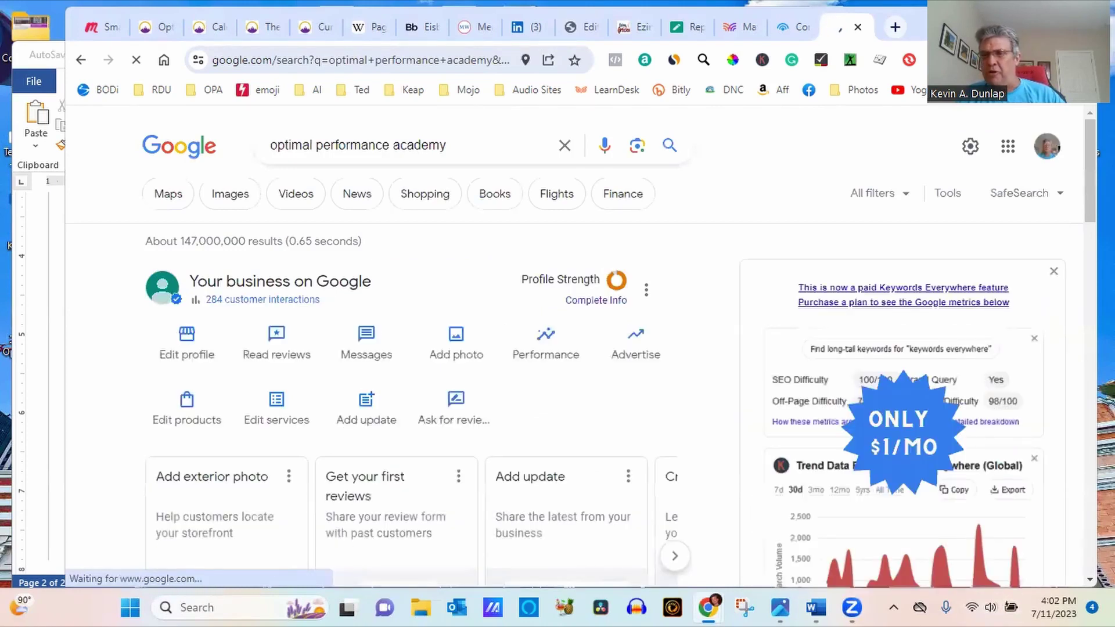
# Step: Examine the Optimal Performance Academy business profile in the search results, including its photos, contact details, hours and products
pyautogui.scroll(-7, 757, 321)
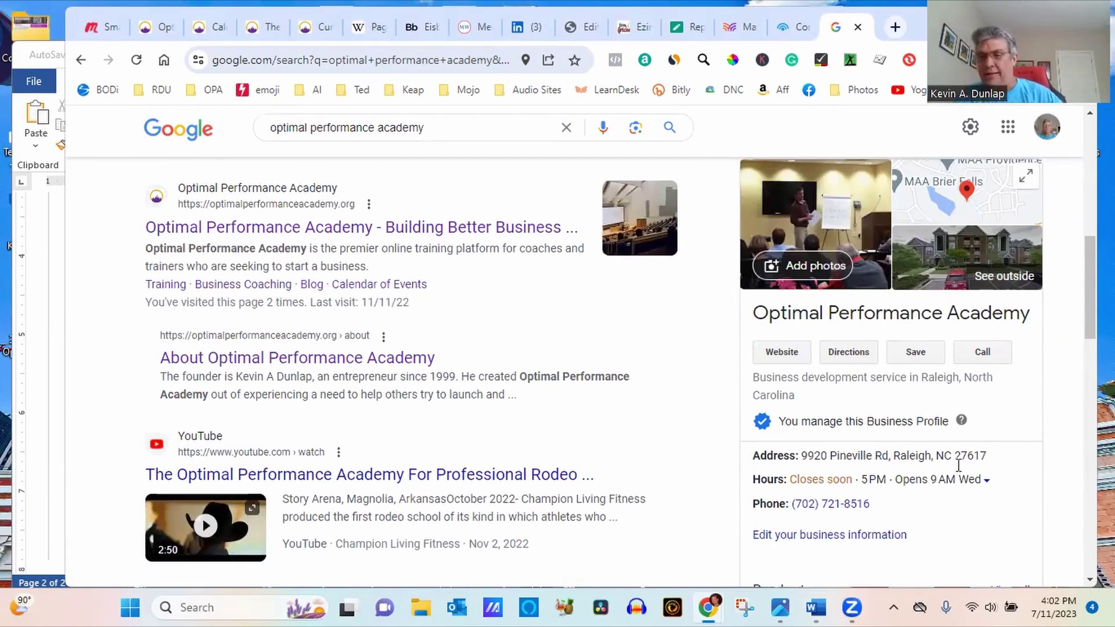
pyautogui.scroll(-1, 1072, 349)
pyautogui.scroll(-3, 966, 487)
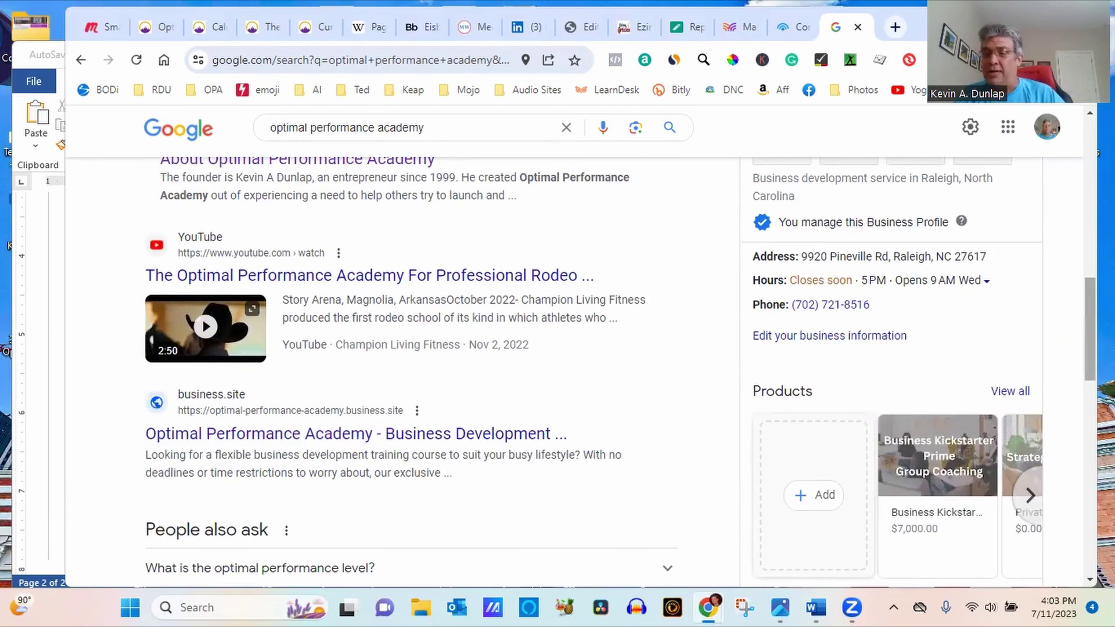
pyautogui.scroll(-2, 1085, 356)
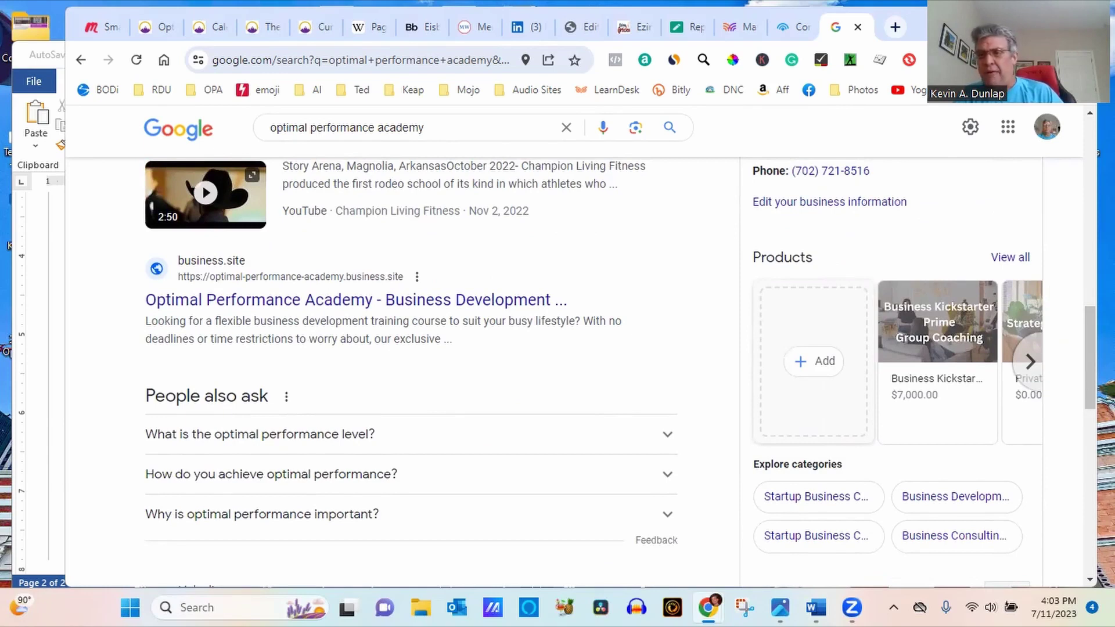
pyautogui.scroll(6, 1089, 357)
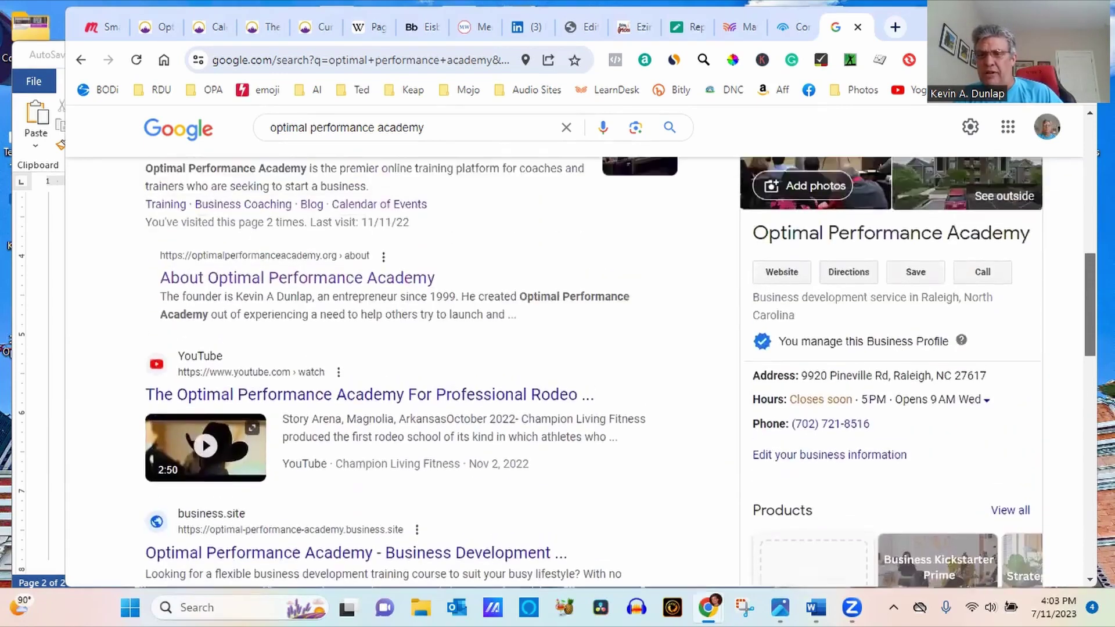
pyautogui.scroll(2, 1074, 329)
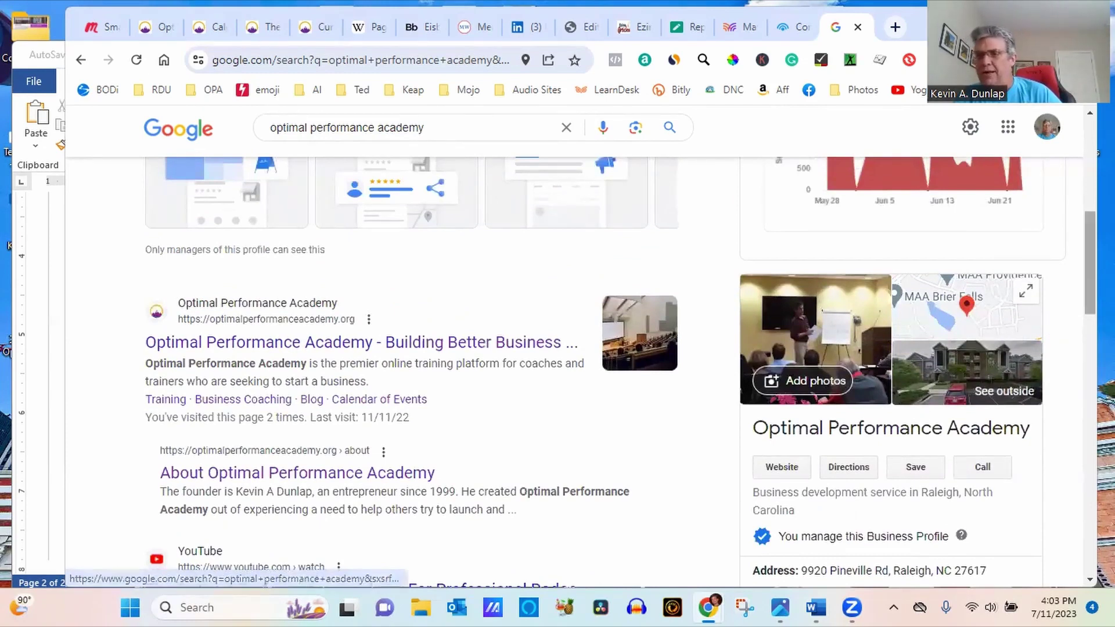
pyautogui.scroll(-3, 1020, 189)
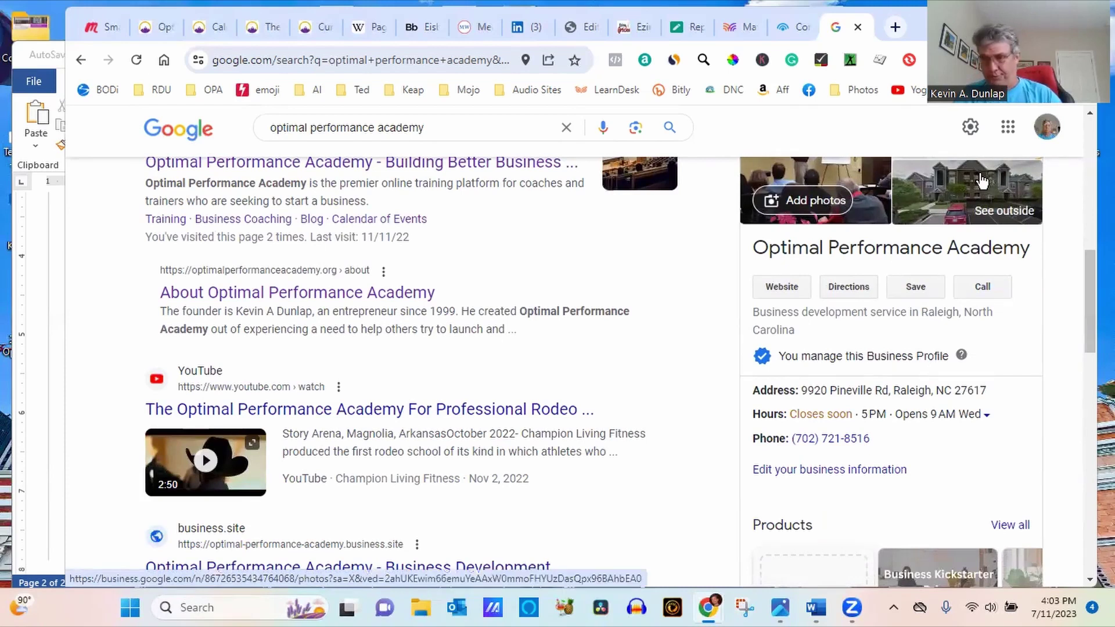
pyautogui.scroll(3, 1011, 286)
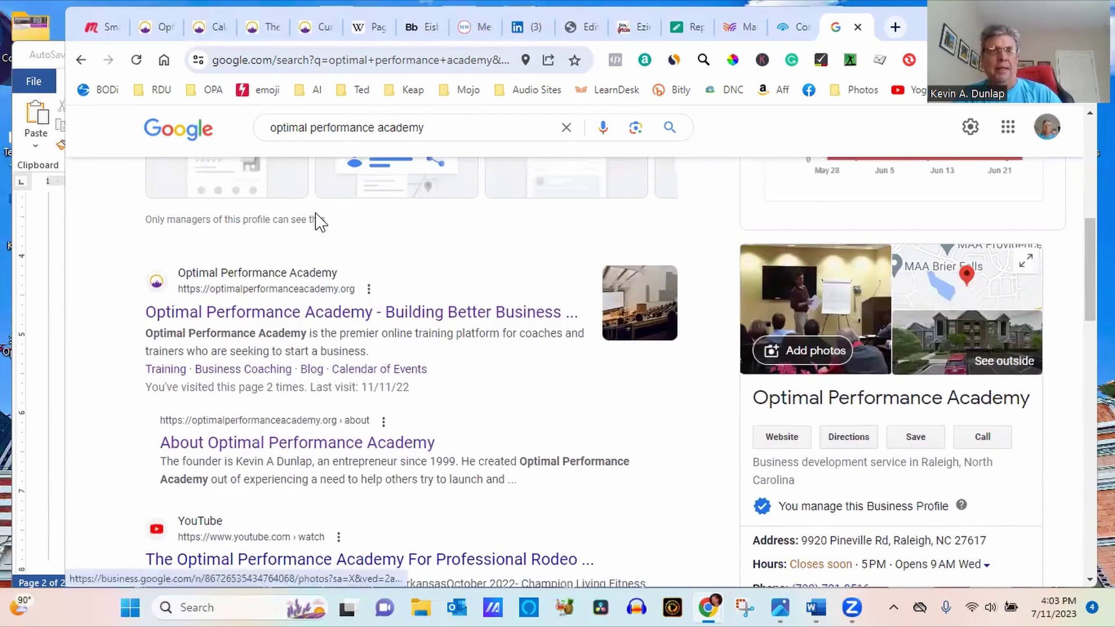
# Step: Open a blank Chrome tab, return to the Word notes and add the text "Yelp Page" below the Google My Business line
pyautogui.click(894, 27)
pyautogui.click(49, 417)
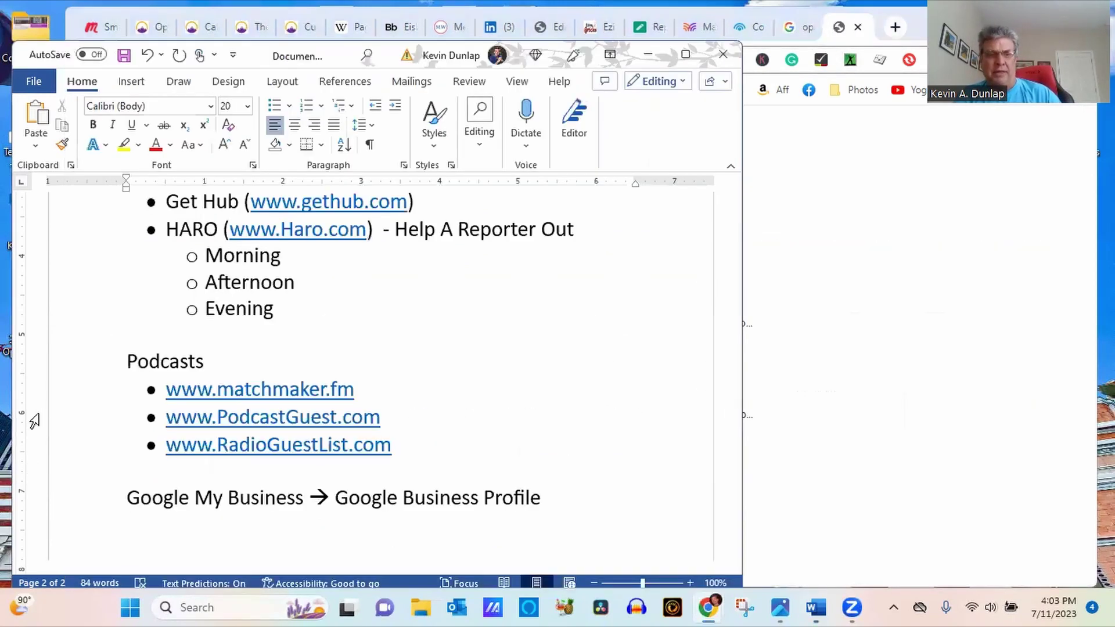
pyautogui.press('Return')
pyautogui.write('W')
pyautogui.press('BackSpace')
pyautogui.write('Yelp Page --')
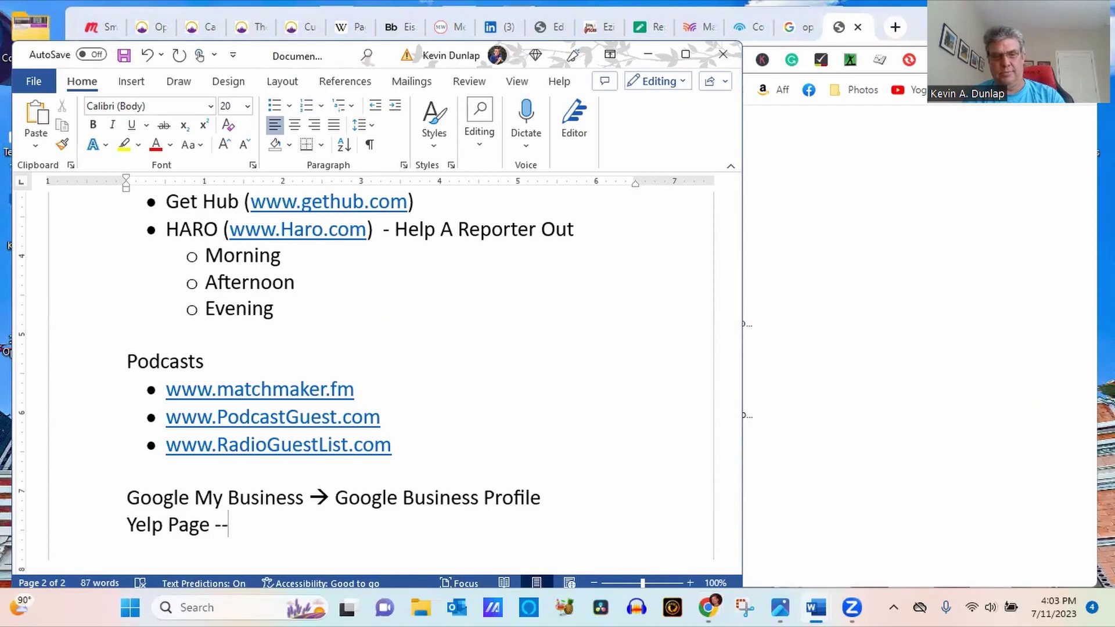
pyautogui.press('BackSpace')
pyautogui.press('BackSpace')
pyautogui.write('(www.hy')
pyautogui.write('elp')
pyautogui.press('BackSpace')
pyautogui.press('BackSpace')
pyautogui.press('BackSpace')
pyautogui.press('BackSpace')
pyautogui.press('BackSpace')
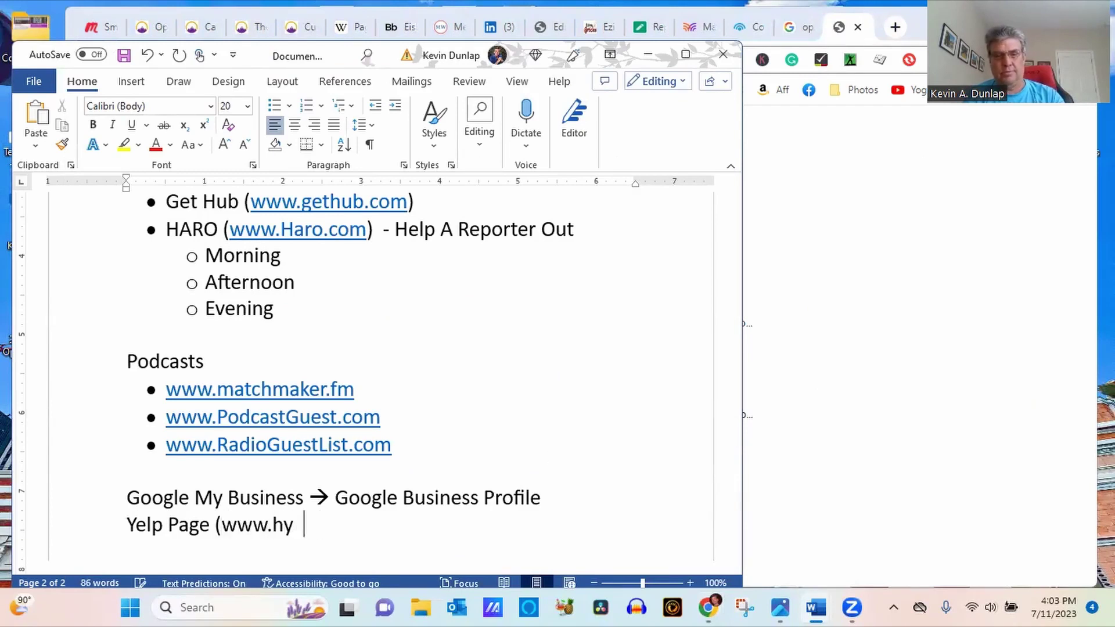
pyautogui.write('yelp.com)')
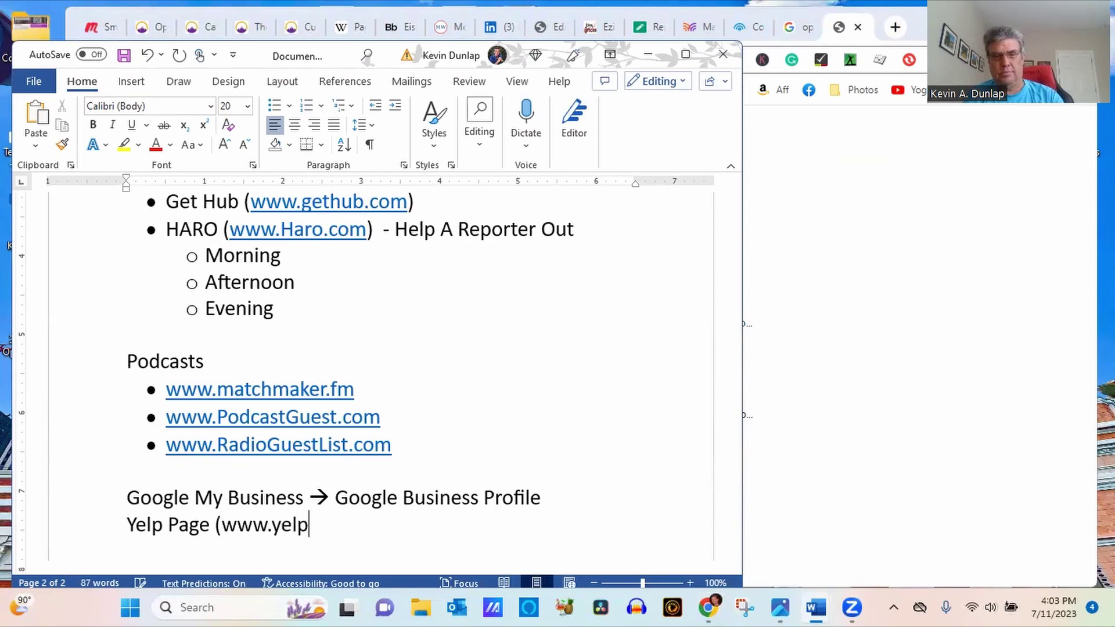
pyautogui.press('Return')
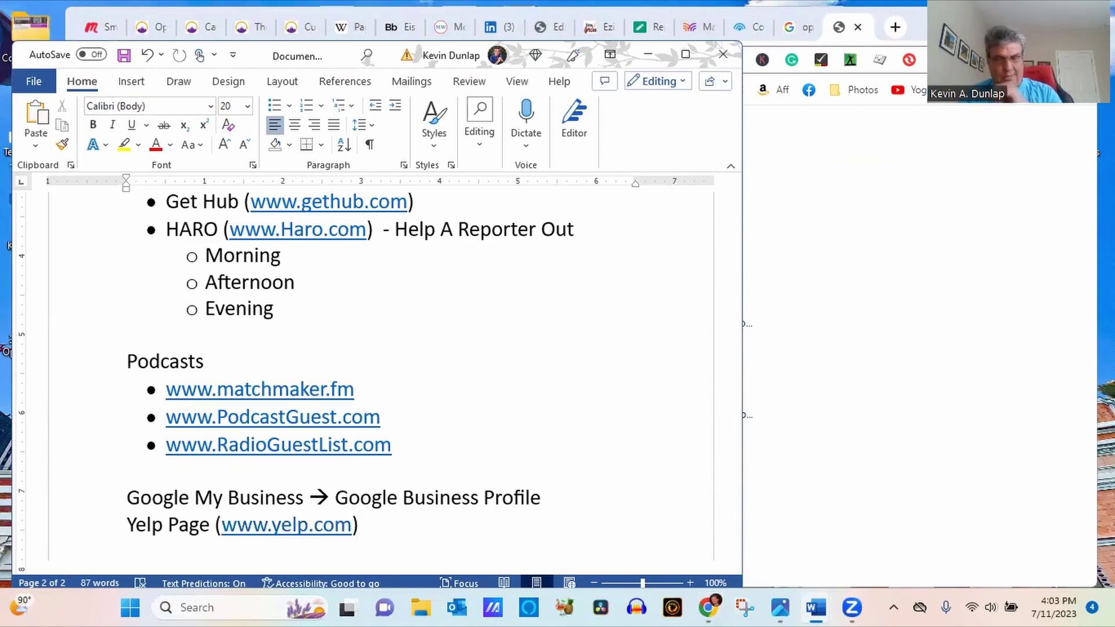
# Step: Switch to Chrome and load yelp.com in another new tab
pyautogui.click(895, 28)
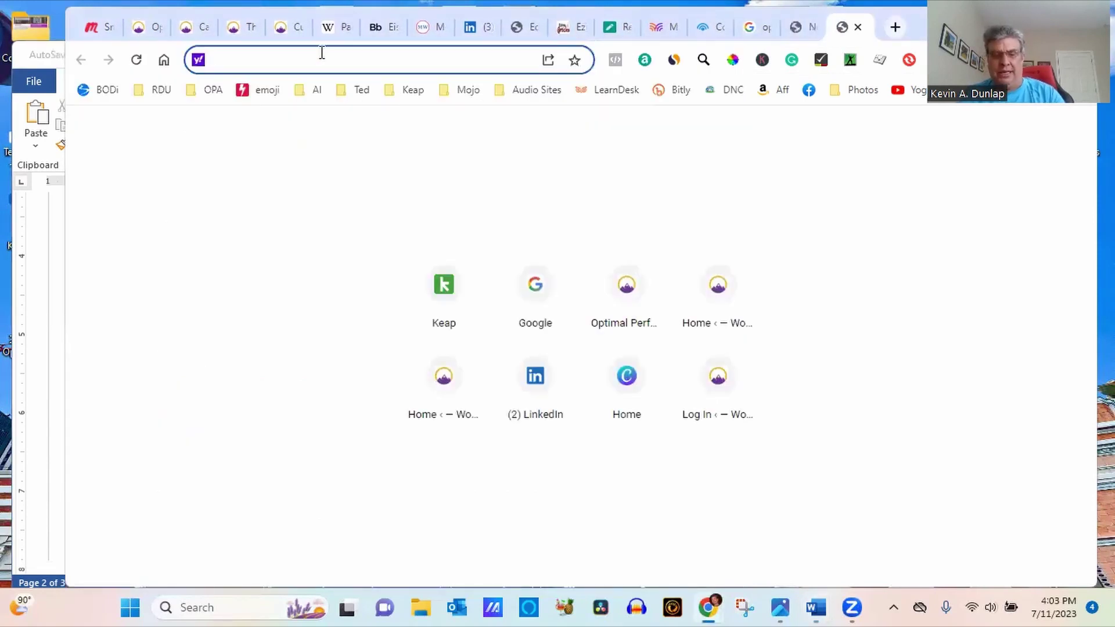
pyautogui.write('yelp')
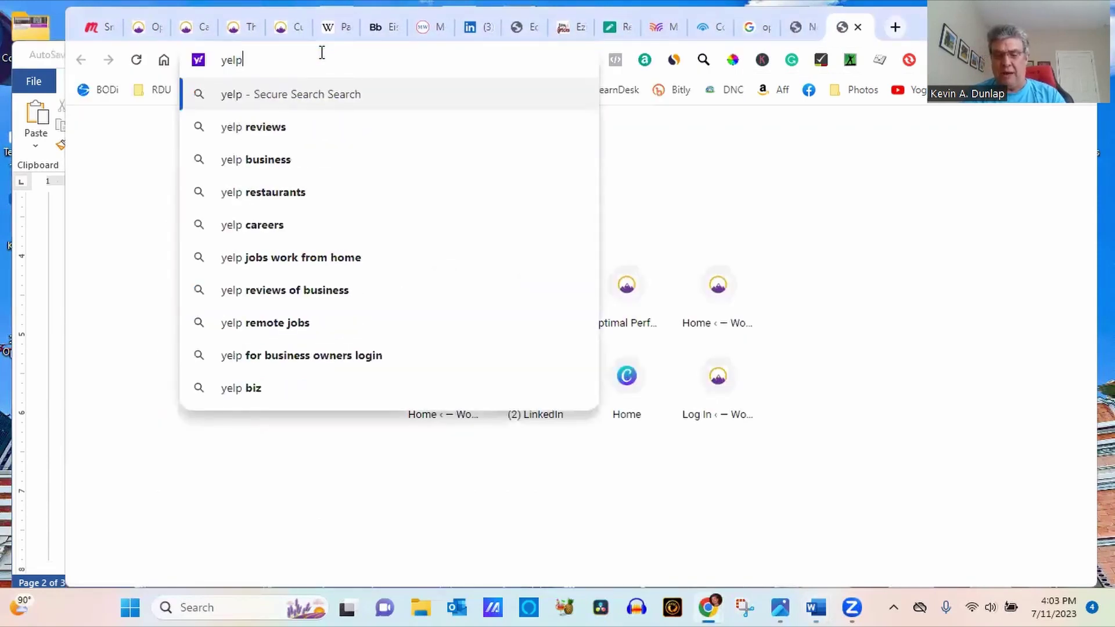
pyautogui.write('.com')
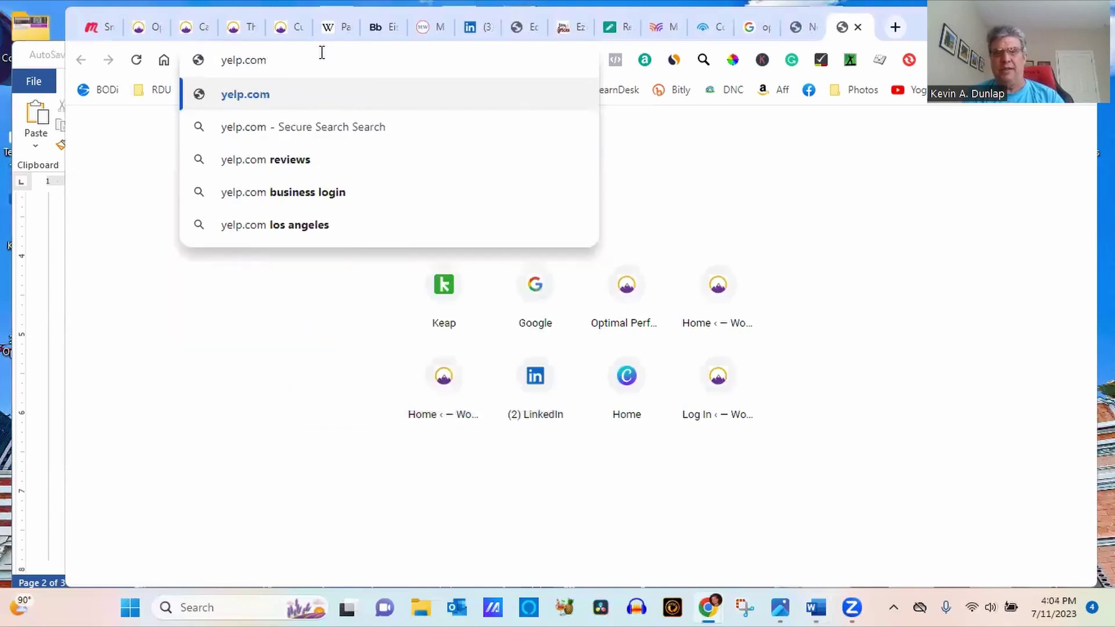
pyautogui.press('Return')
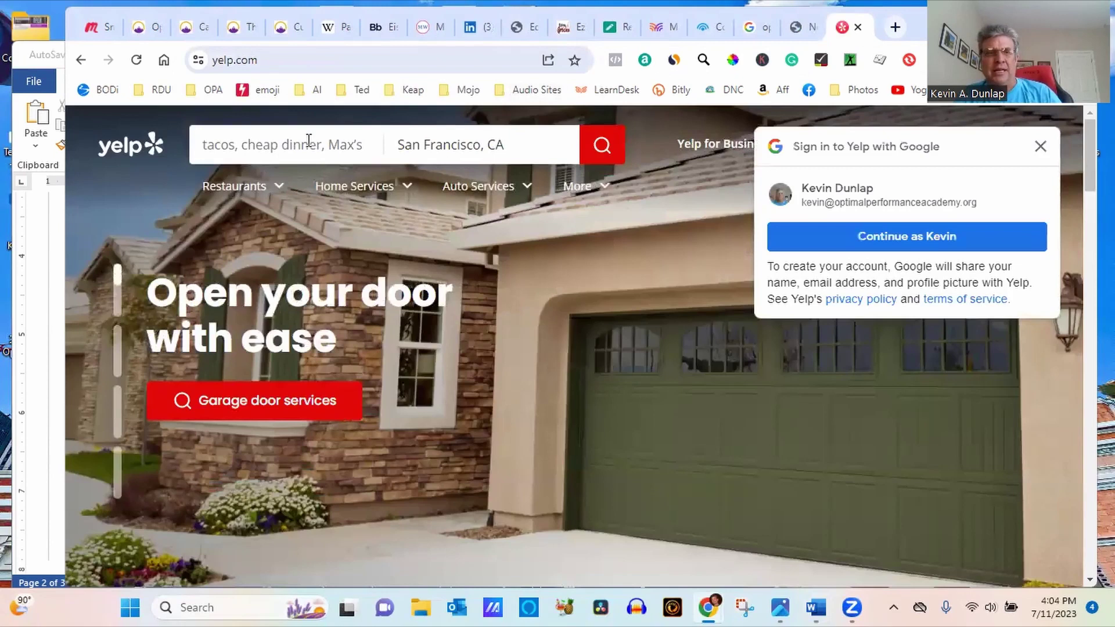
# Step: Dismiss the Google sign-in prompt and search Yelp for "optimal performanace academy" in Raleigh, NC
pyautogui.click(273, 149)
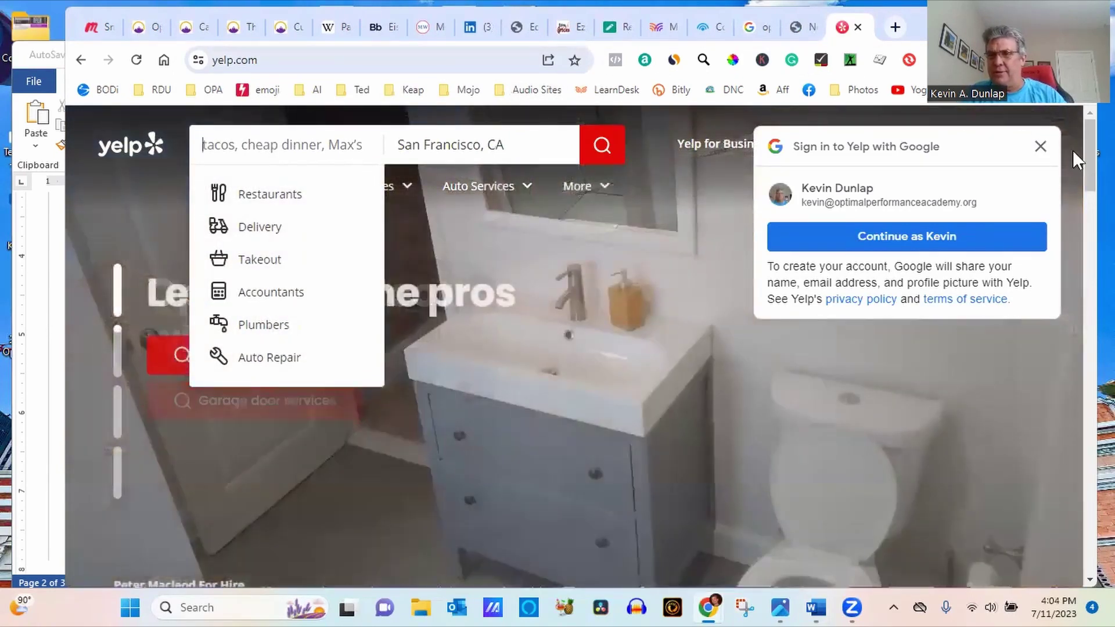
pyautogui.click(1040, 147)
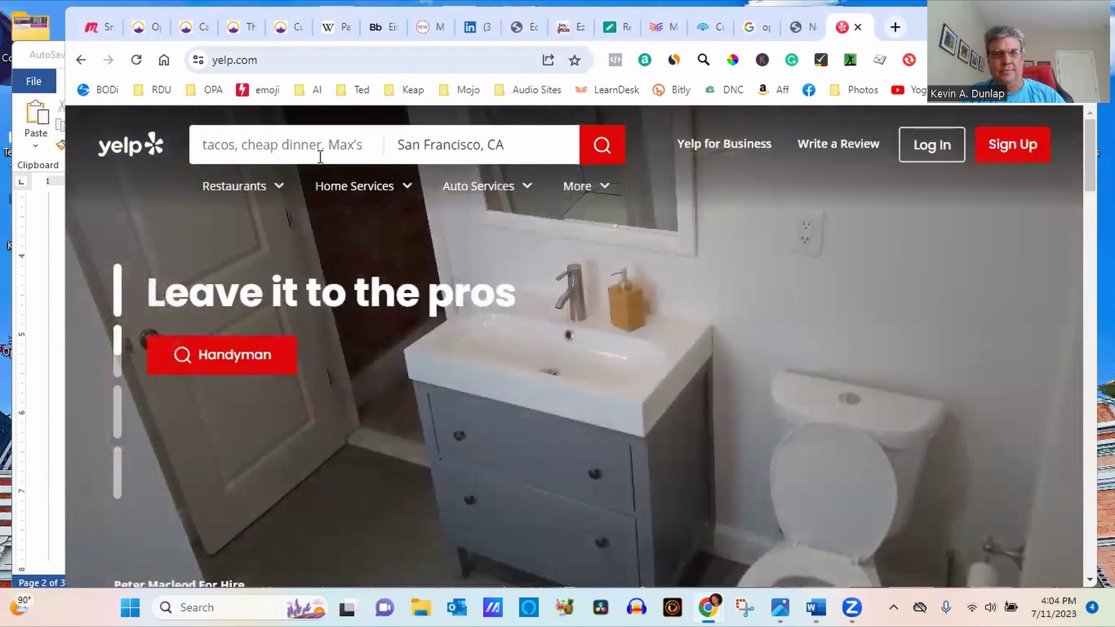
pyautogui.click(320, 156)
pyautogui.write('opti')
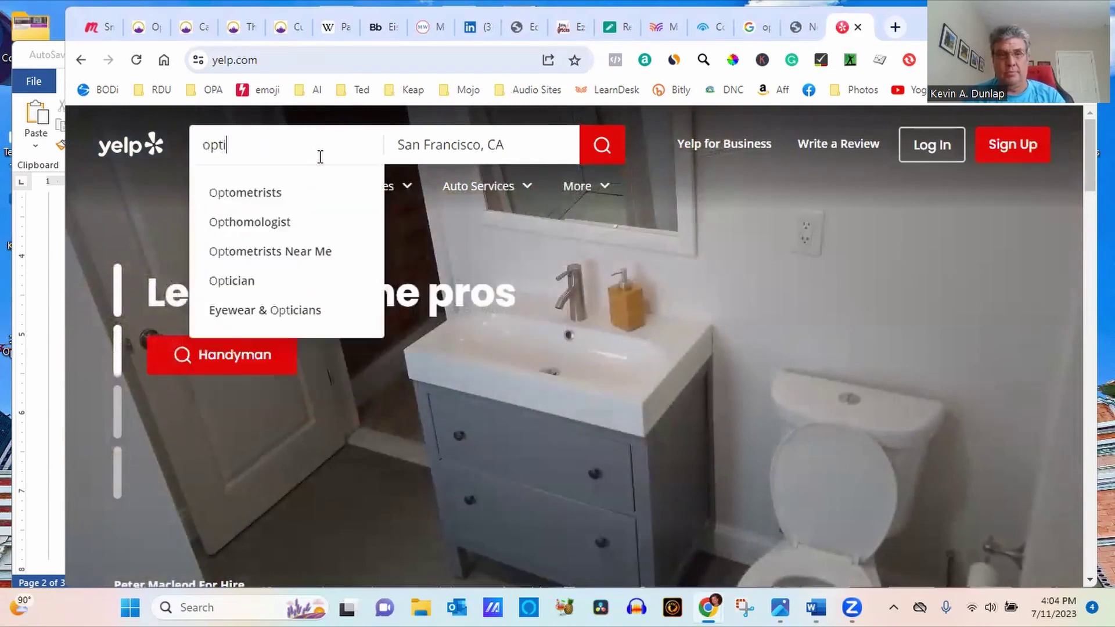
pyautogui.write('mal performa')
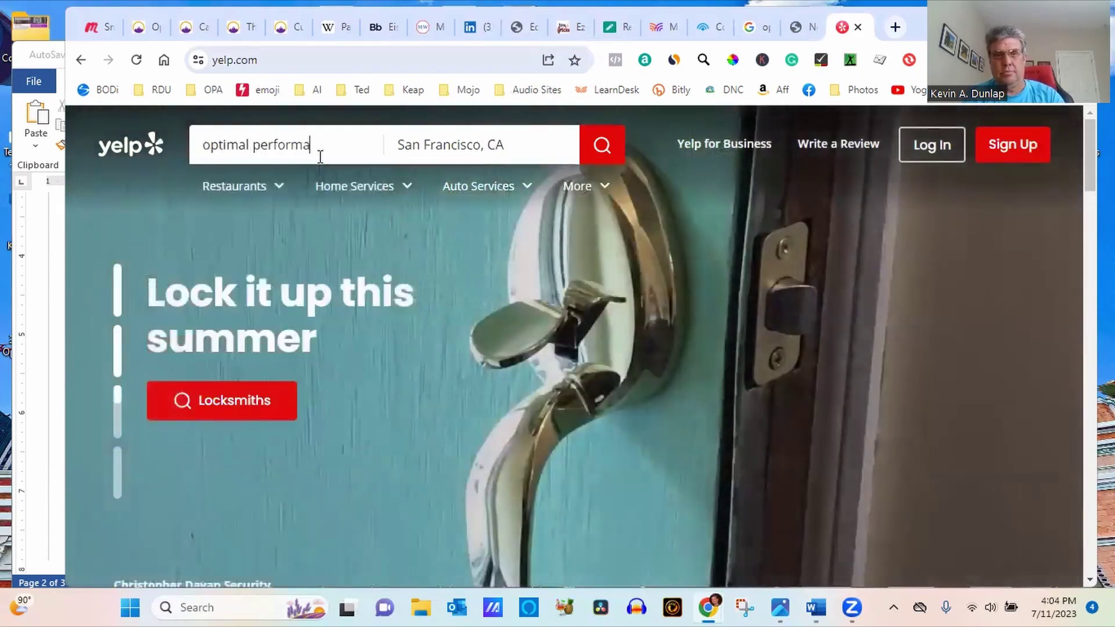
pyautogui.write('nace a')
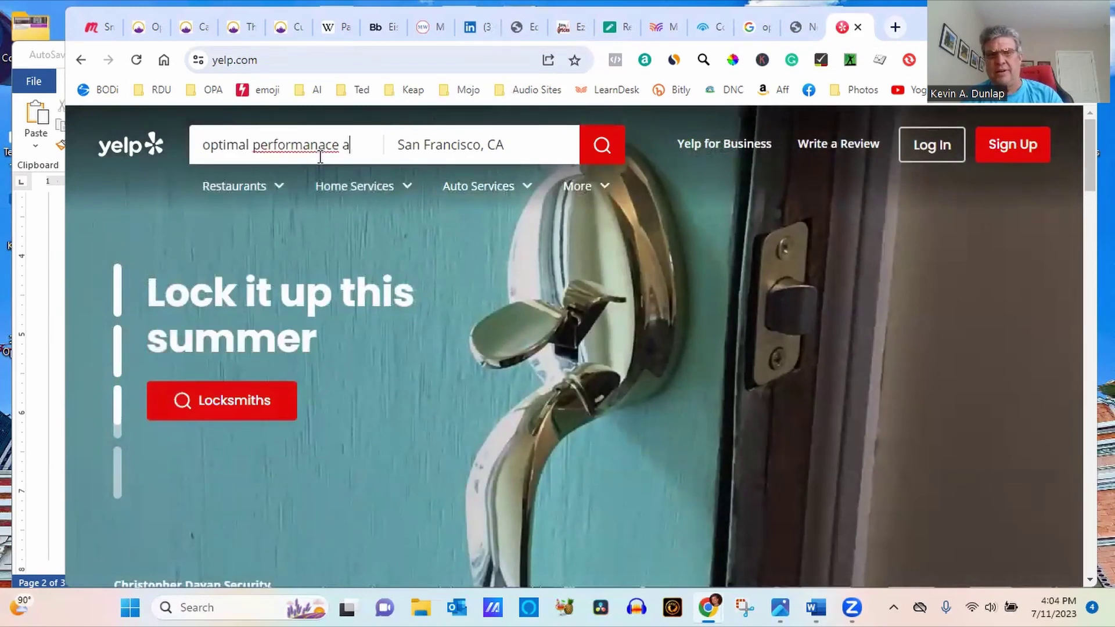
pyautogui.write('cademy')
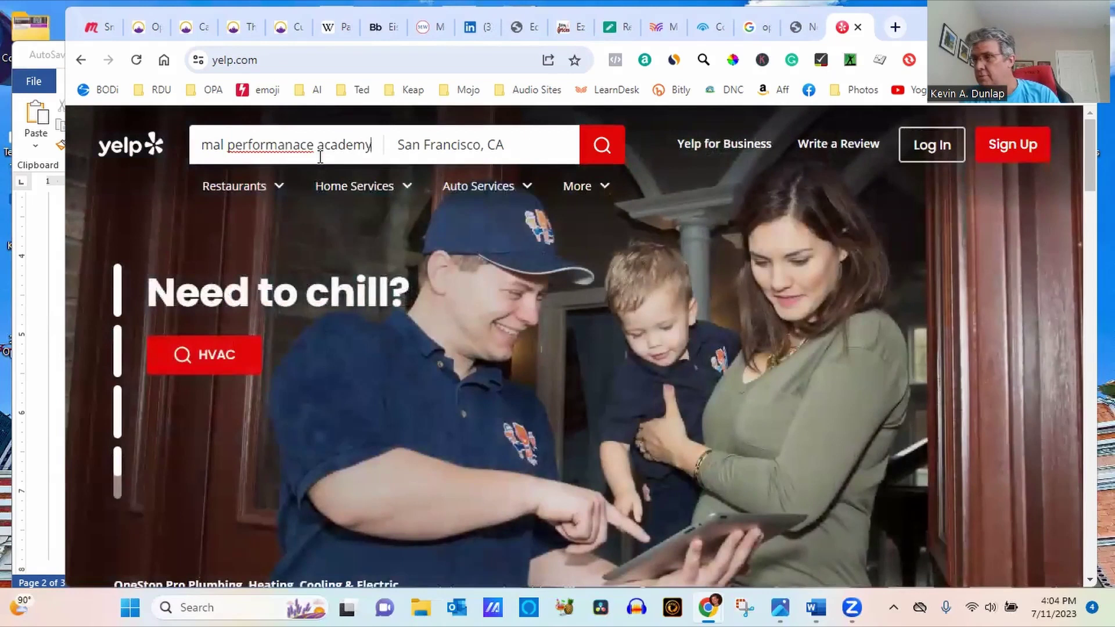
pyautogui.press('Tab')
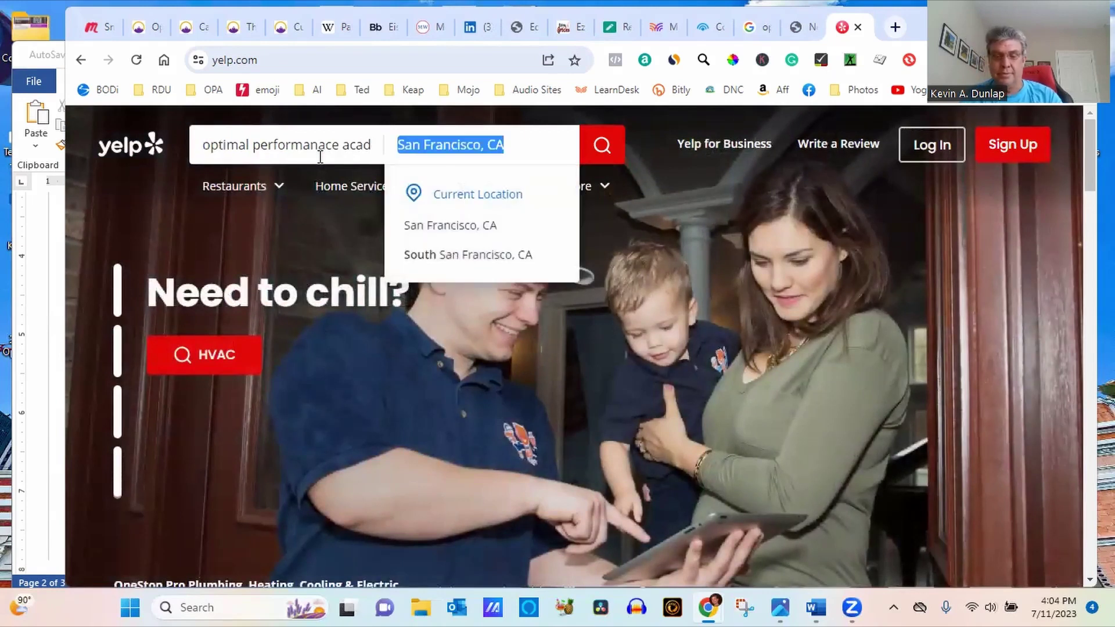
pyautogui.write('Ral')
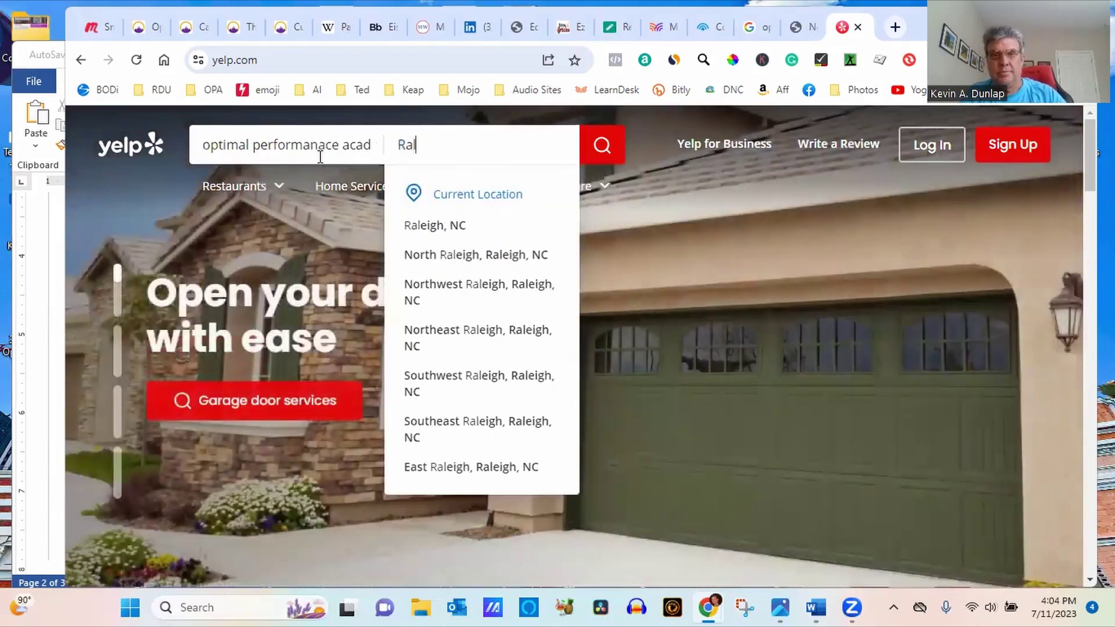
pyautogui.click(424, 227)
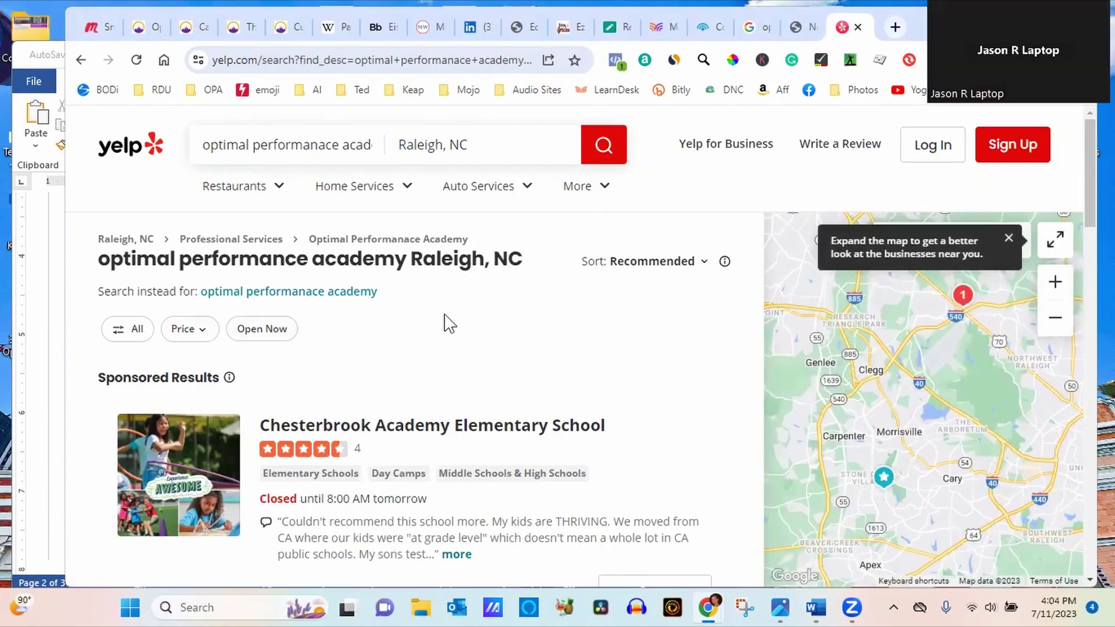
# Step: Rerun the Yelp search with the originally entered spelling and look through the results page
pyautogui.click(368, 295)
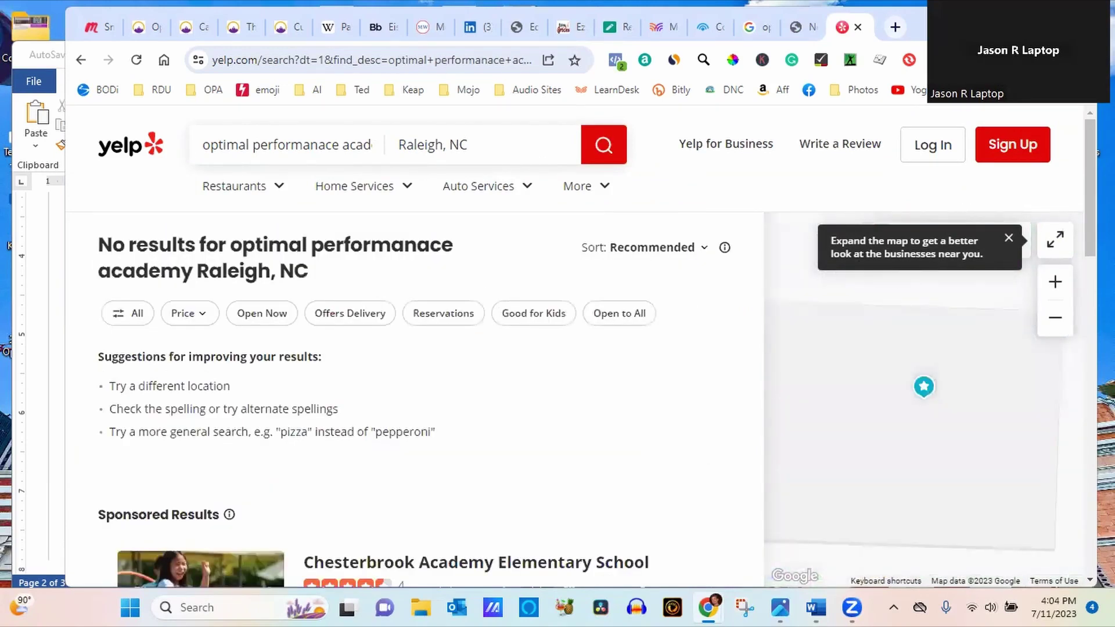
pyautogui.scroll(-10, 415, 377)
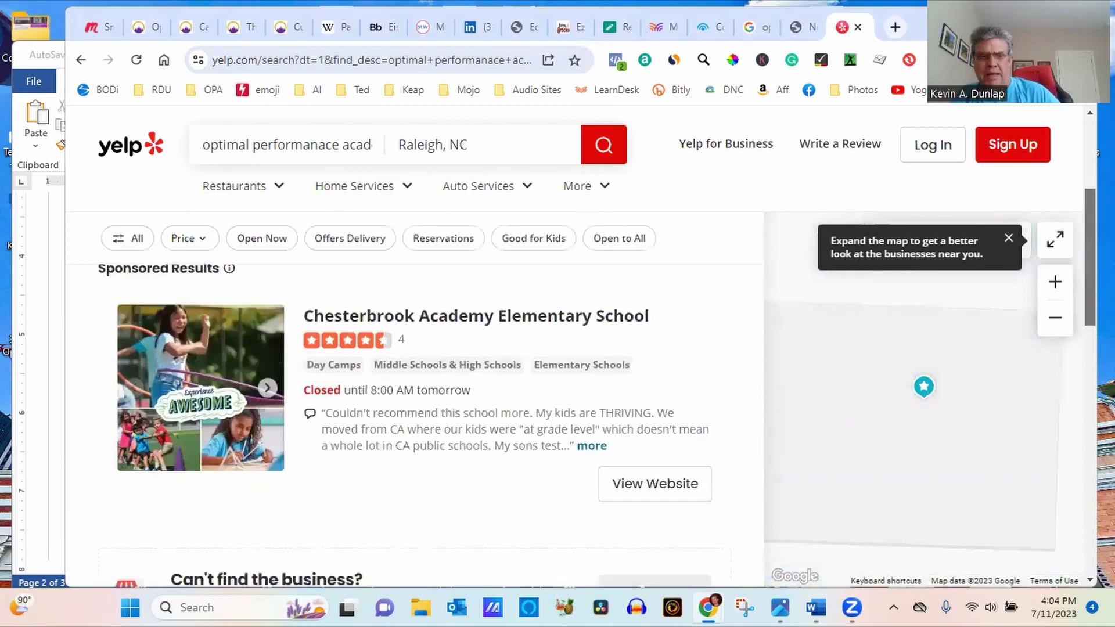
pyautogui.scroll(-3, 415, 377)
pyautogui.scroll(13, 415, 378)
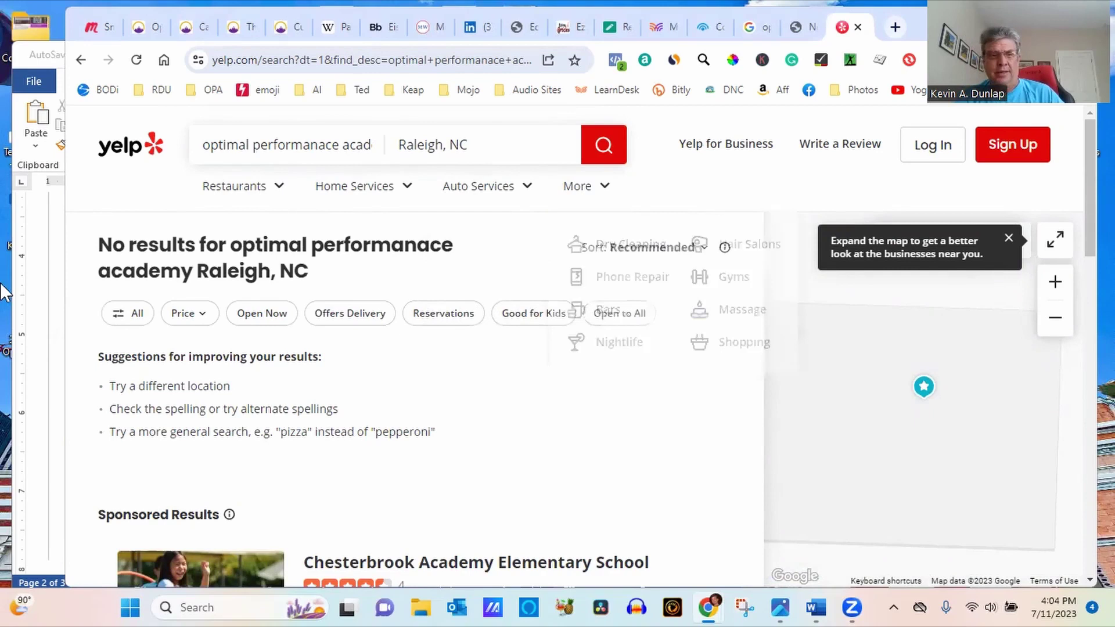
# Step: Return to the Word notes and add the line "Better Business Bureau" below the Yelp Page line
pyautogui.click(30, 344)
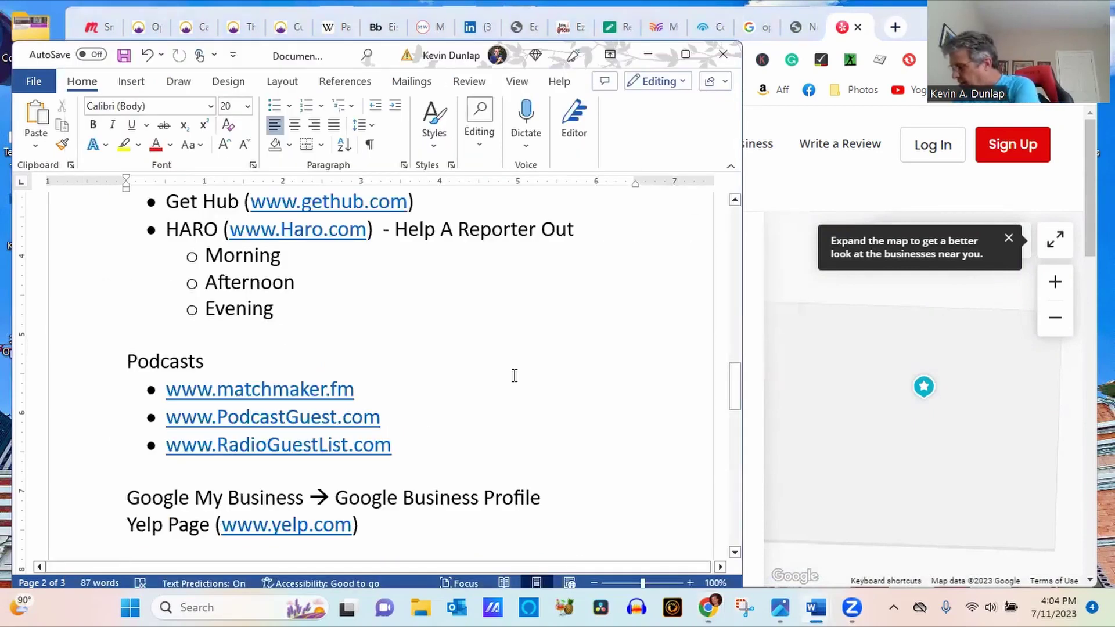
pyautogui.click(384, 529)
pyautogui.press('Return')
pyautogui.write('Better ')
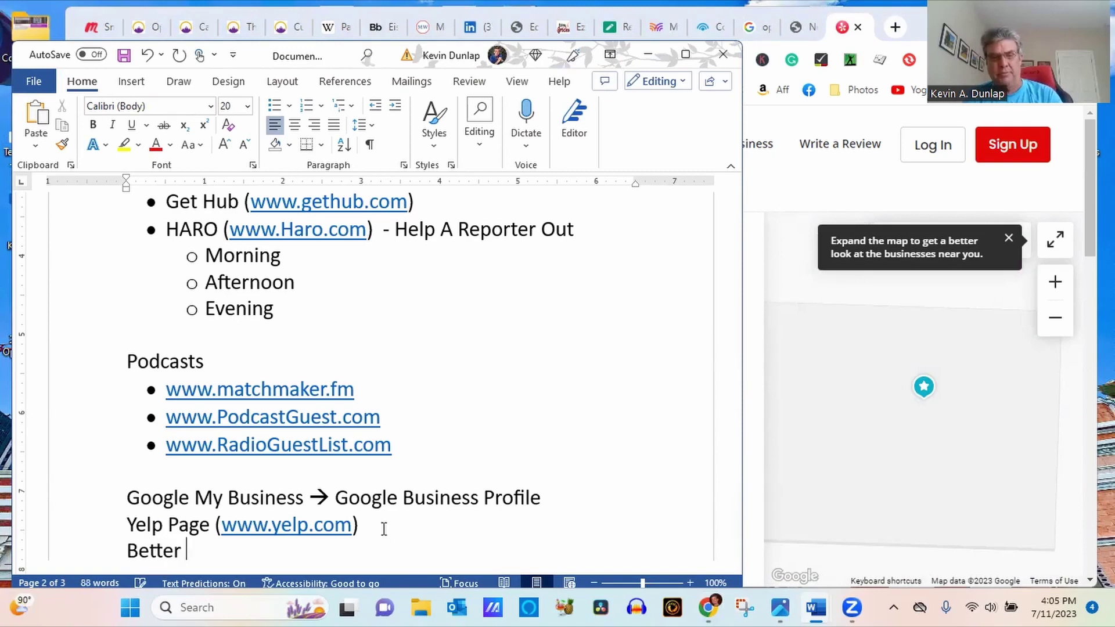
pyautogui.write('Business Bureau')
pyautogui.press('Return')
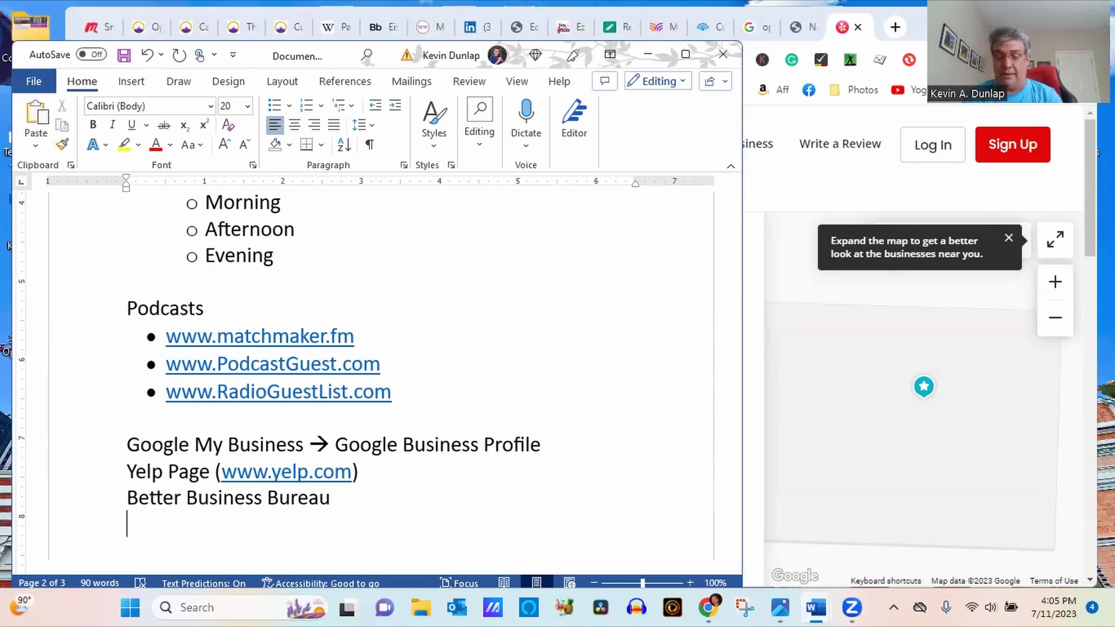
# Step: Add the line "Chamber of Commerce" below Better Business Bureau, followed by a blank line
pyautogui.write('Chamb')
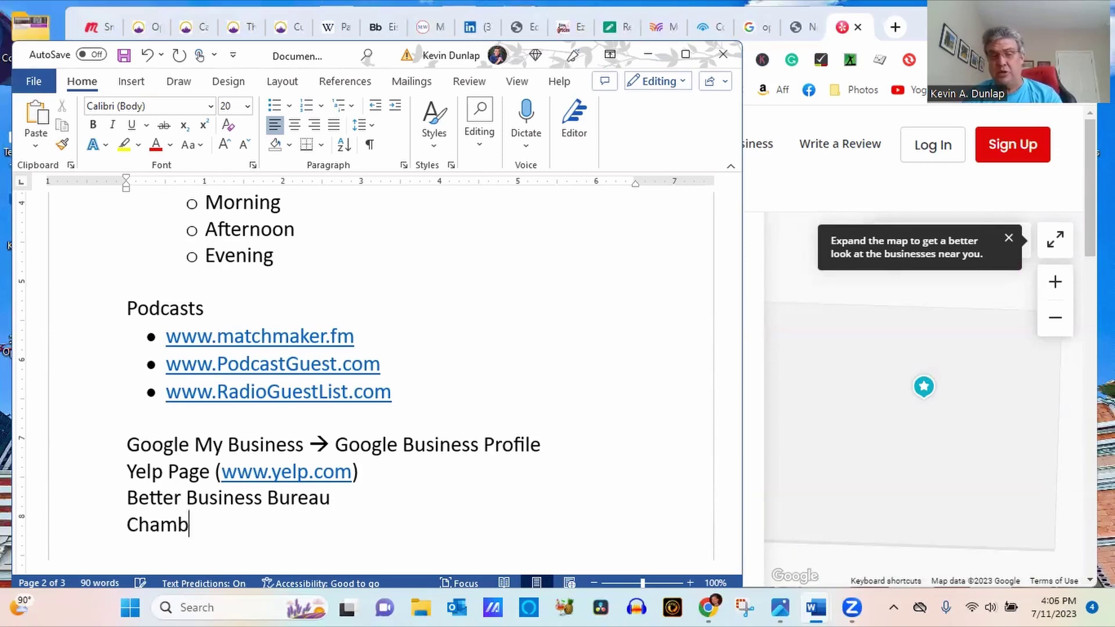
pyautogui.write('er of Commerce')
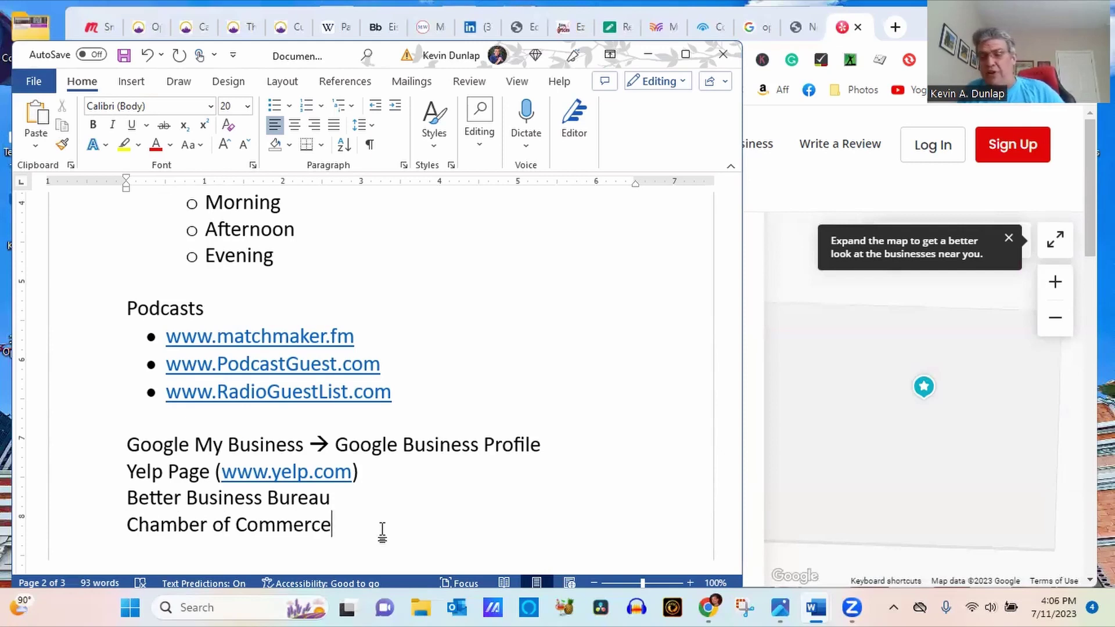
pyautogui.press('Return')
pyautogui.press('Return')
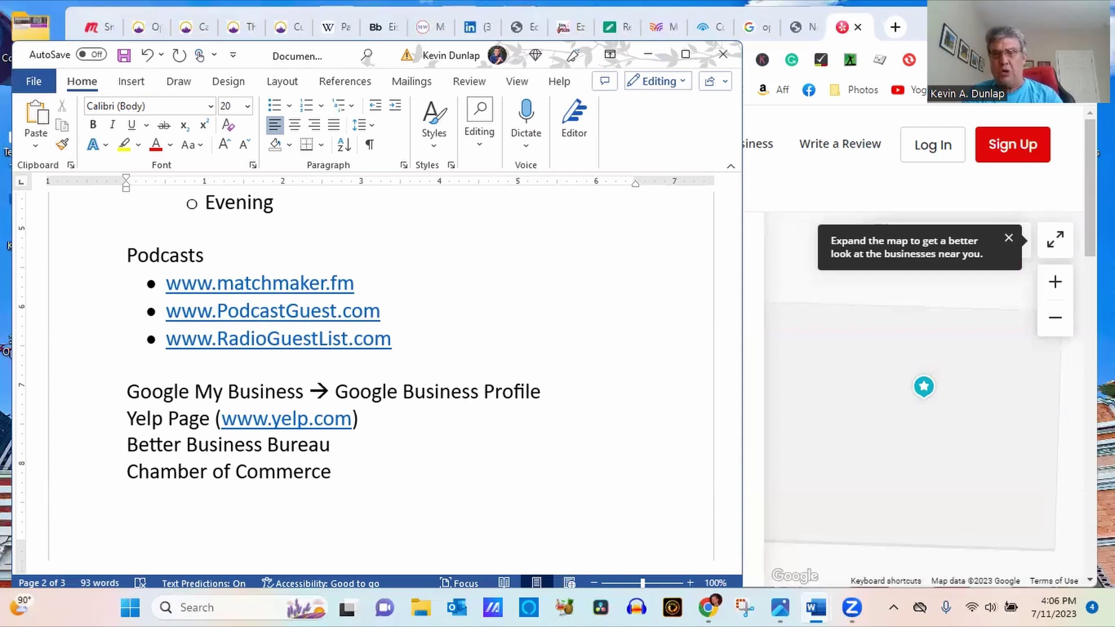
# Step: Add the sentence "Fix all of your links." below the blank line in the notes
pyautogui.write('Fi')
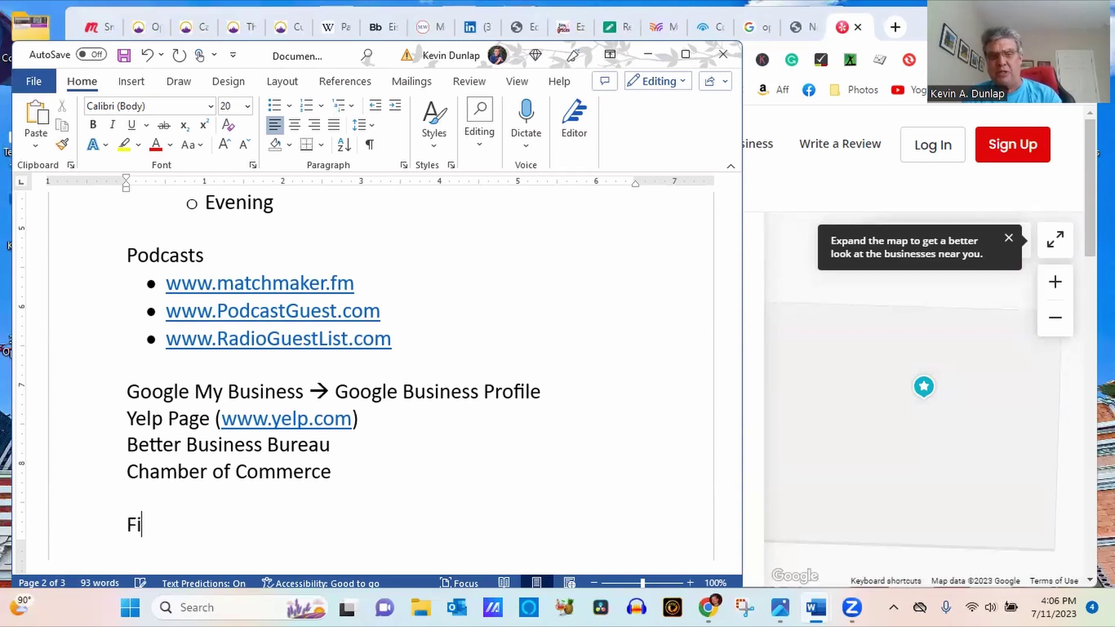
pyautogui.write('x all of your')
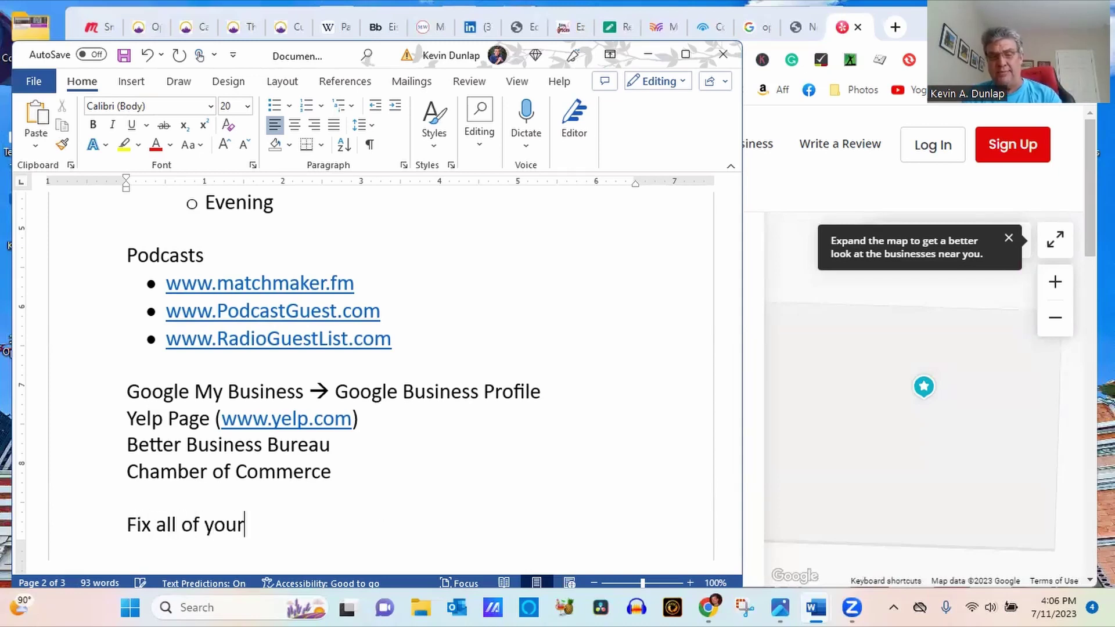
pyautogui.write(' links.')
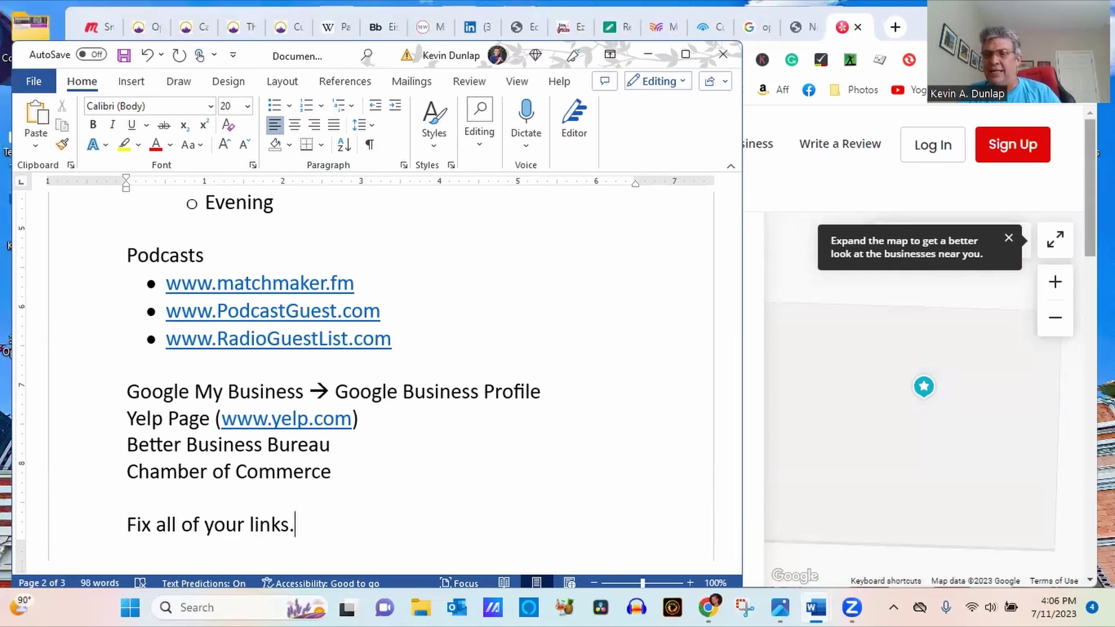
# Step: Switch to Chrome and, from the academy's calendar page, open the Introduction Into Business Courses curriculum page
pyautogui.hotkey('alt', 'Tab')
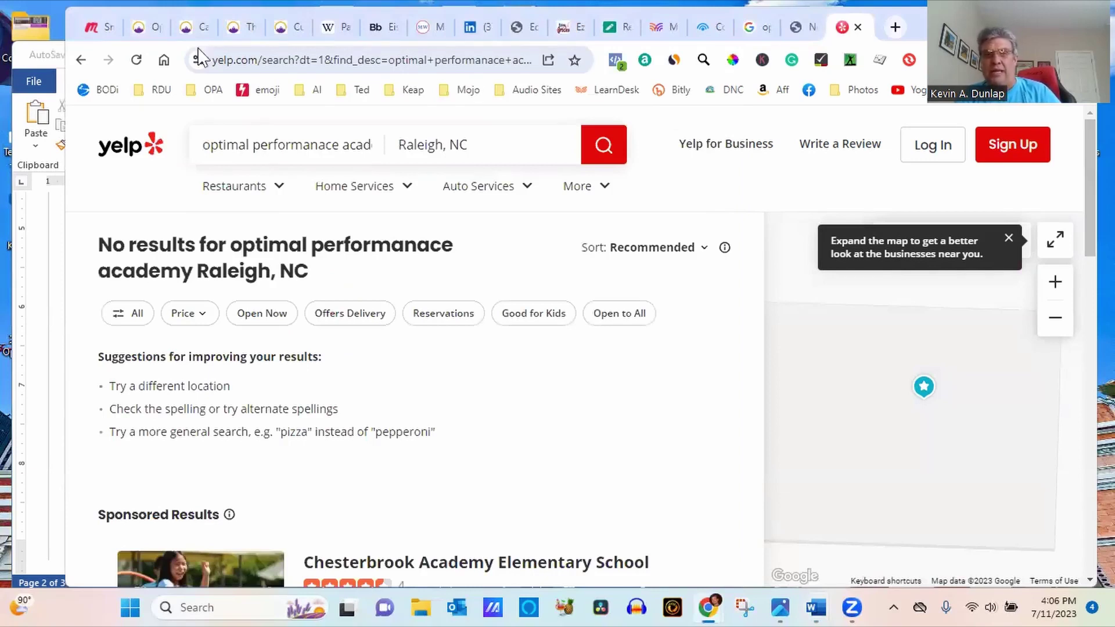
pyautogui.click(192, 25)
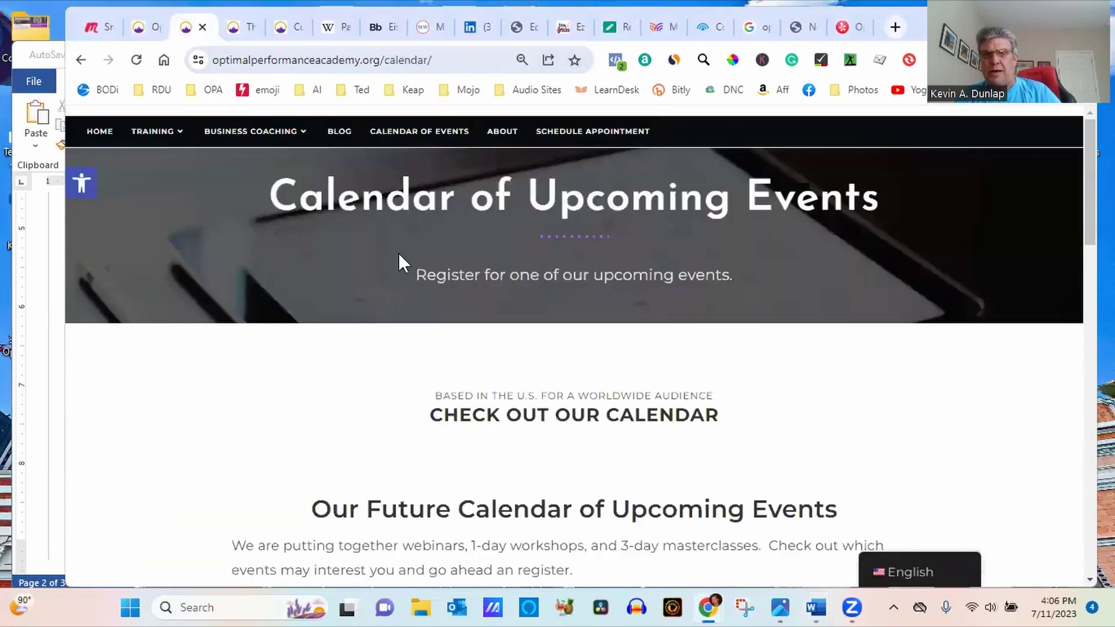
pyautogui.moveTo(168, 136)
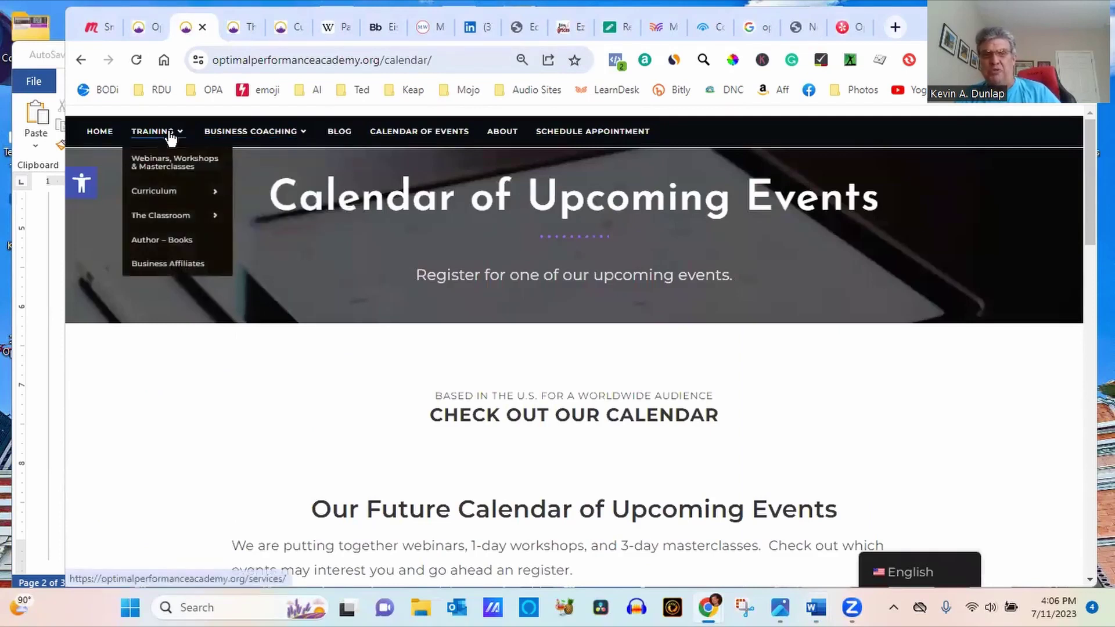
pyautogui.moveTo(173, 193)
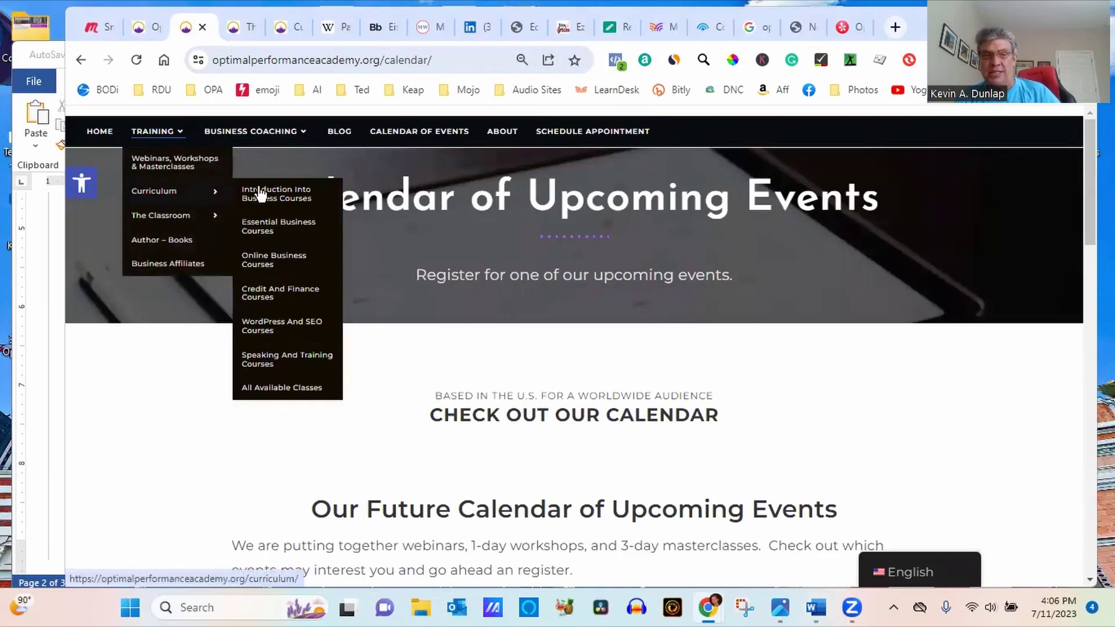
pyautogui.click(276, 199)
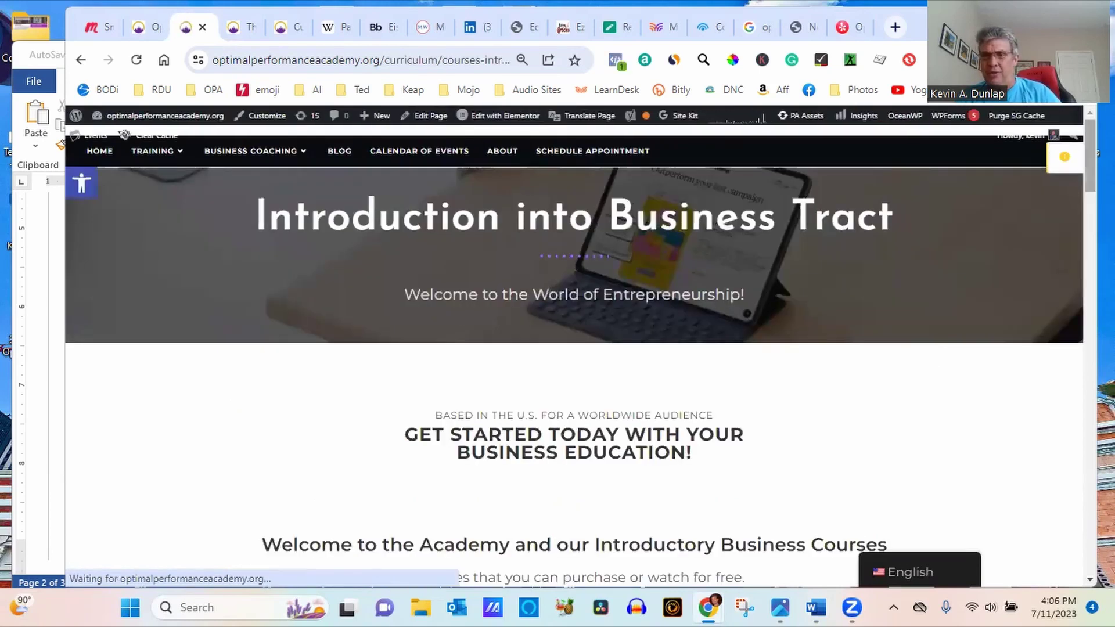
# Step: Open the details page of the Road Map for Business Success course and highlight "online-classes" in its web address
pyautogui.scroll(-5, 932, 354)
pyautogui.scroll(-5, 574, 360)
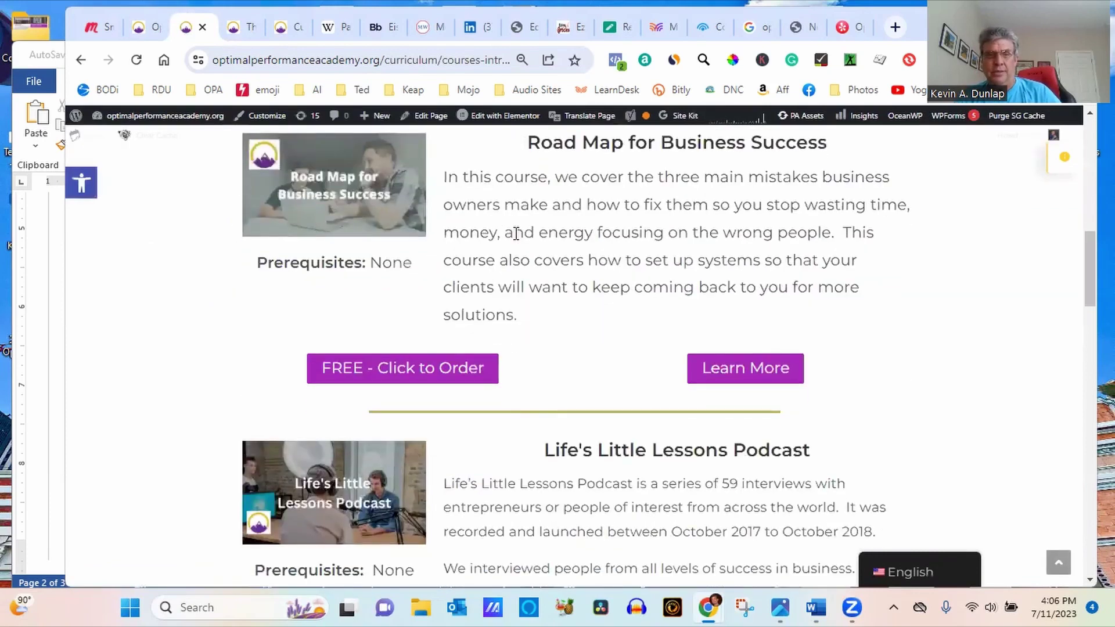
pyautogui.click(766, 376)
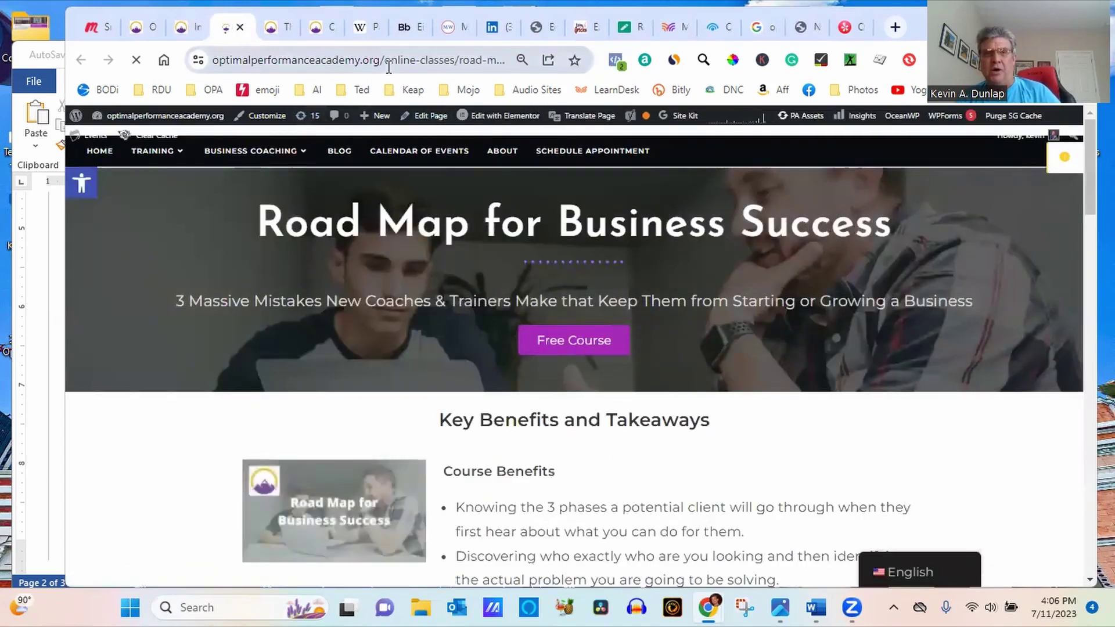
pyautogui.moveTo(383, 60); pyautogui.dragTo(457, 69)
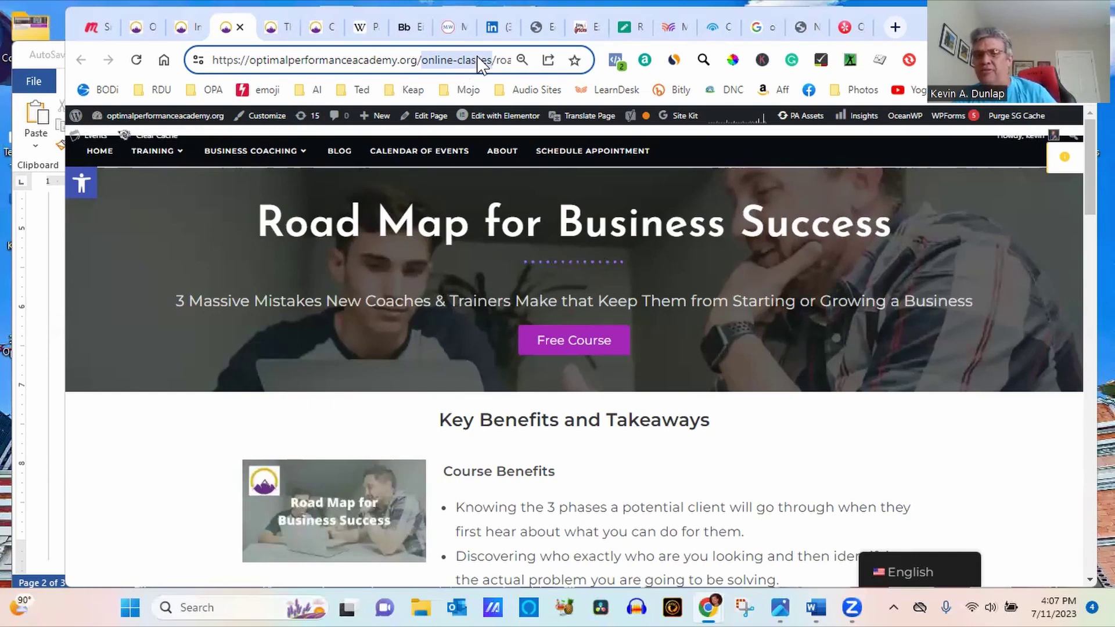
# Step: Switch to the open WordPress post editor and display the list of all site pages
pyautogui.click(805, 30)
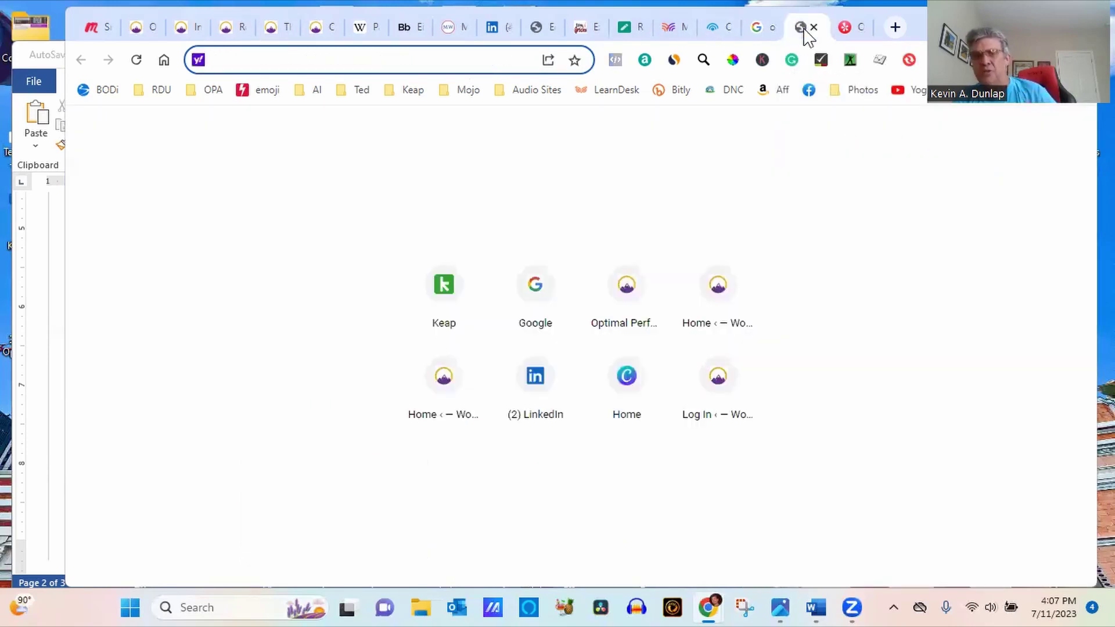
pyautogui.click(532, 32)
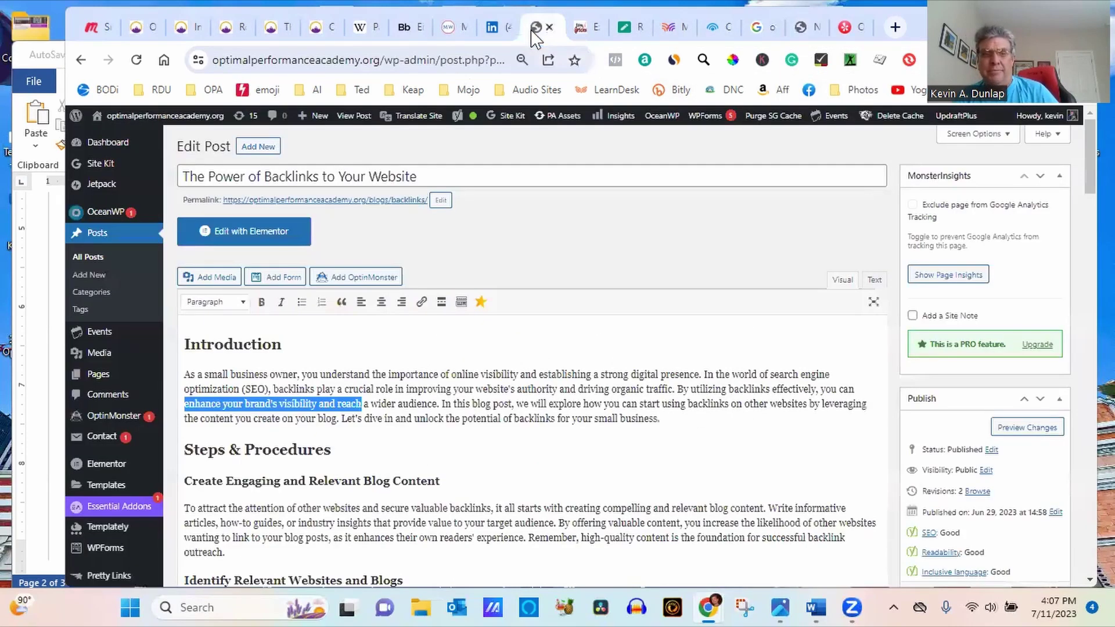
pyautogui.click(92, 379)
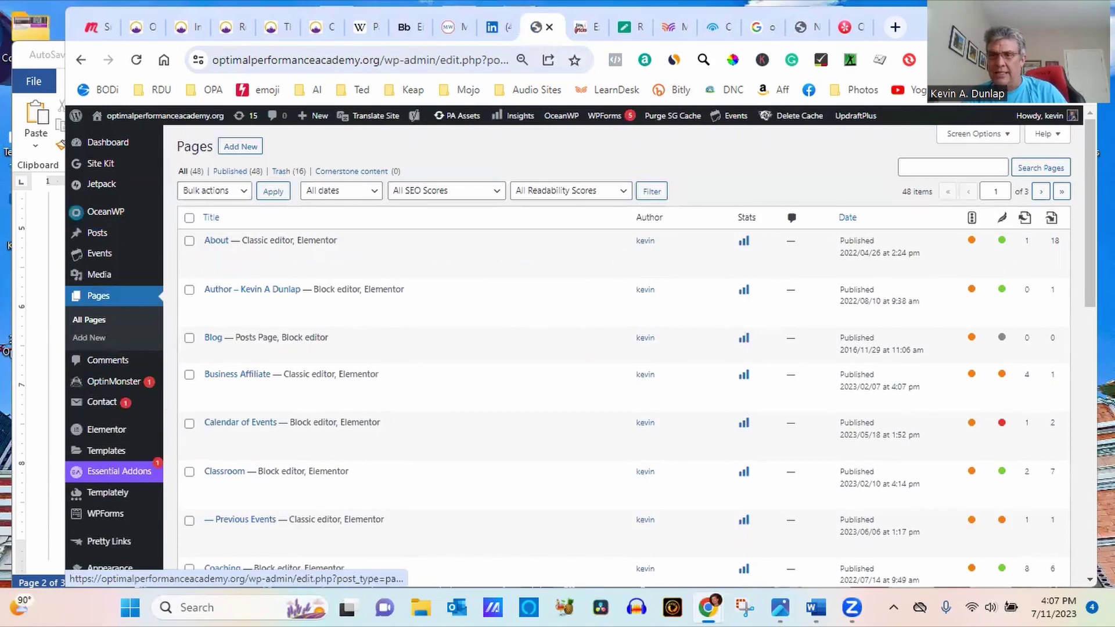
# Step: Look through the WordPress page list, including its second page with Online Classes, and return to the Word notes
pyautogui.scroll(-2, 1003, 250)
pyautogui.scroll(-2, 1036, 200)
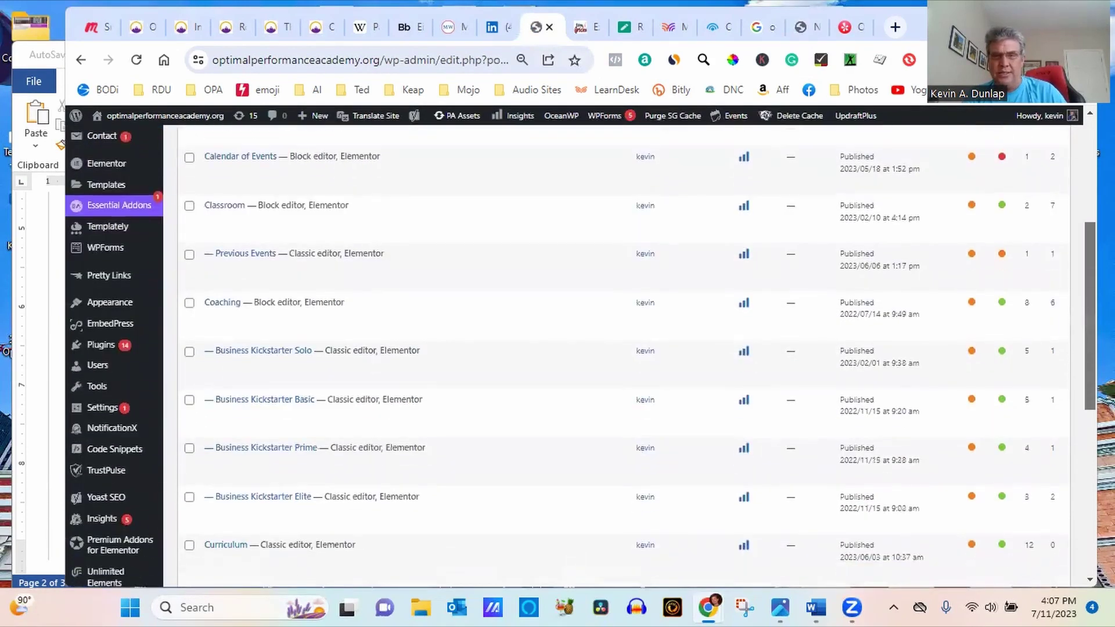
pyautogui.scroll(5, 1037, 200)
pyautogui.click(1035, 195)
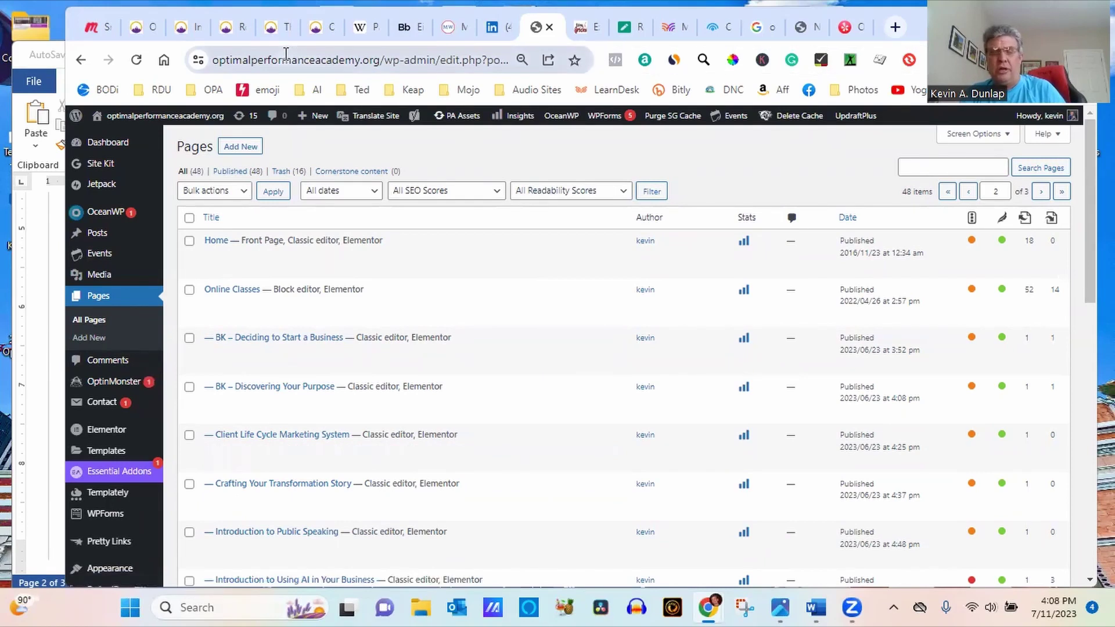
pyautogui.click(52, 496)
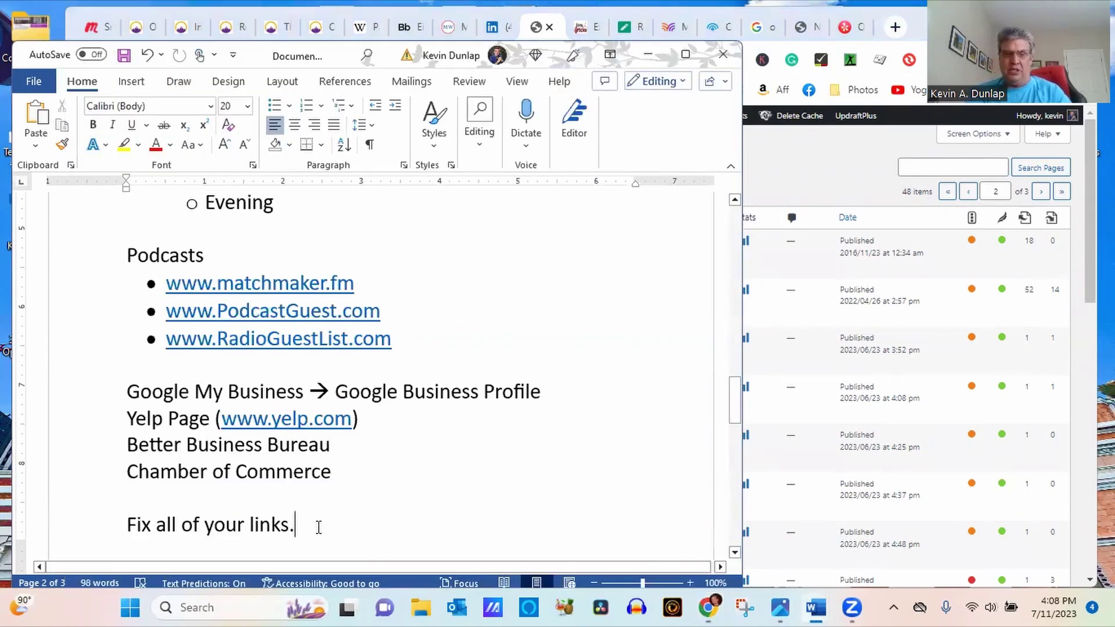
pyautogui.hotkey('ctrl', 'Return')
pyautogui.write('Shot')
pyautogui.press('BackSpace')
pyautogui.write('ot Videos - ')
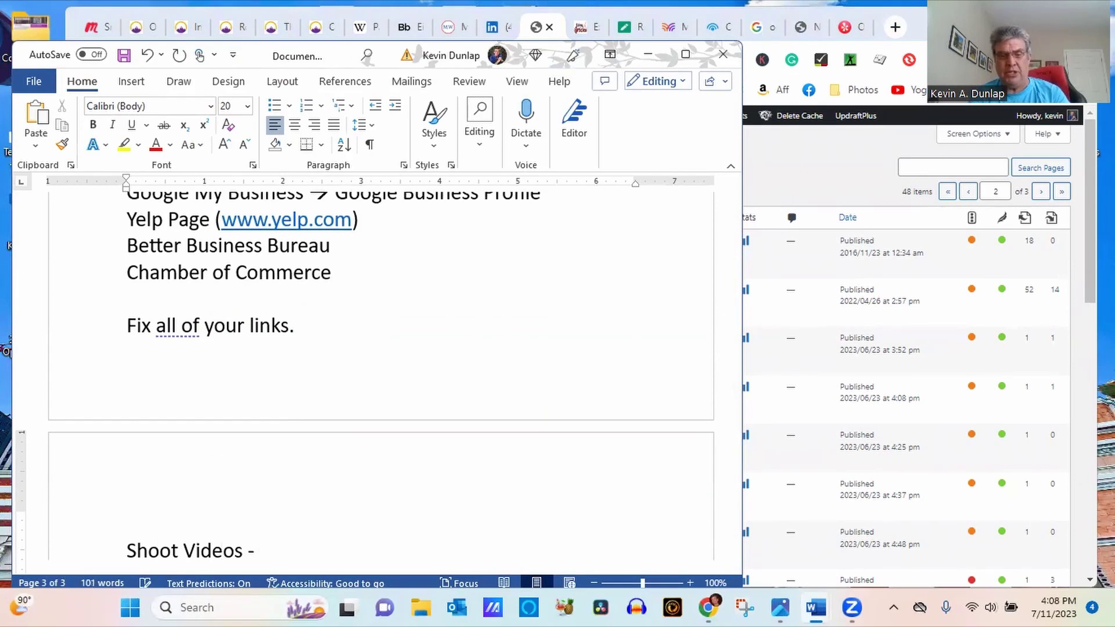
pyautogui.write('www.')
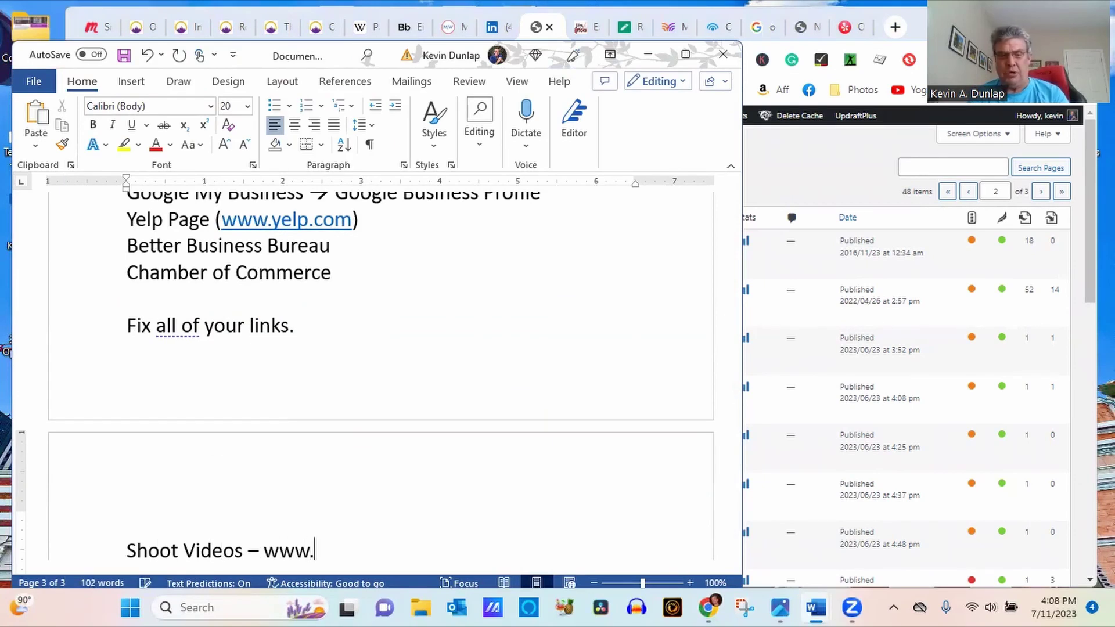
pyautogui.write('YouTube.')
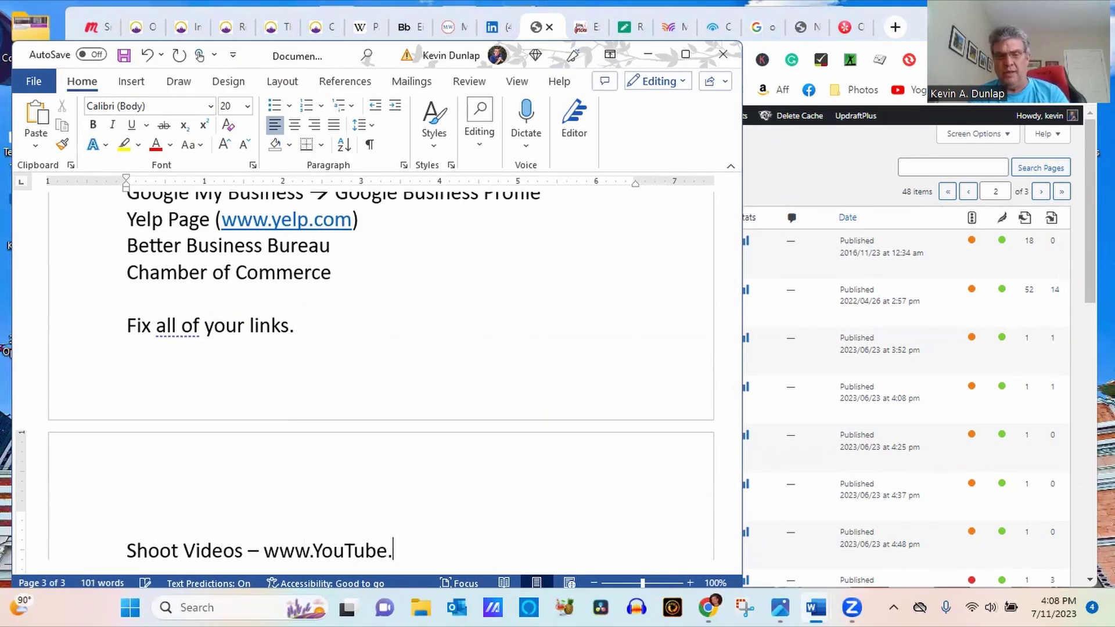
pyautogui.write('com (backlinks to yuo')
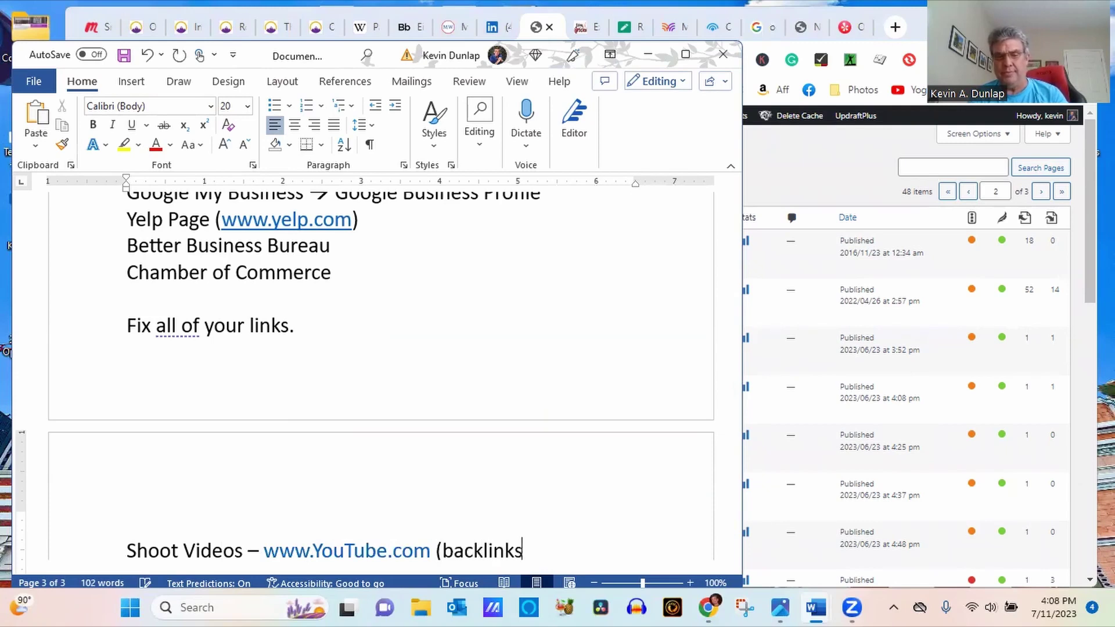
pyautogui.press('BackSpace')
pyautogui.press('BackSpace')
pyautogui.write('our website)')
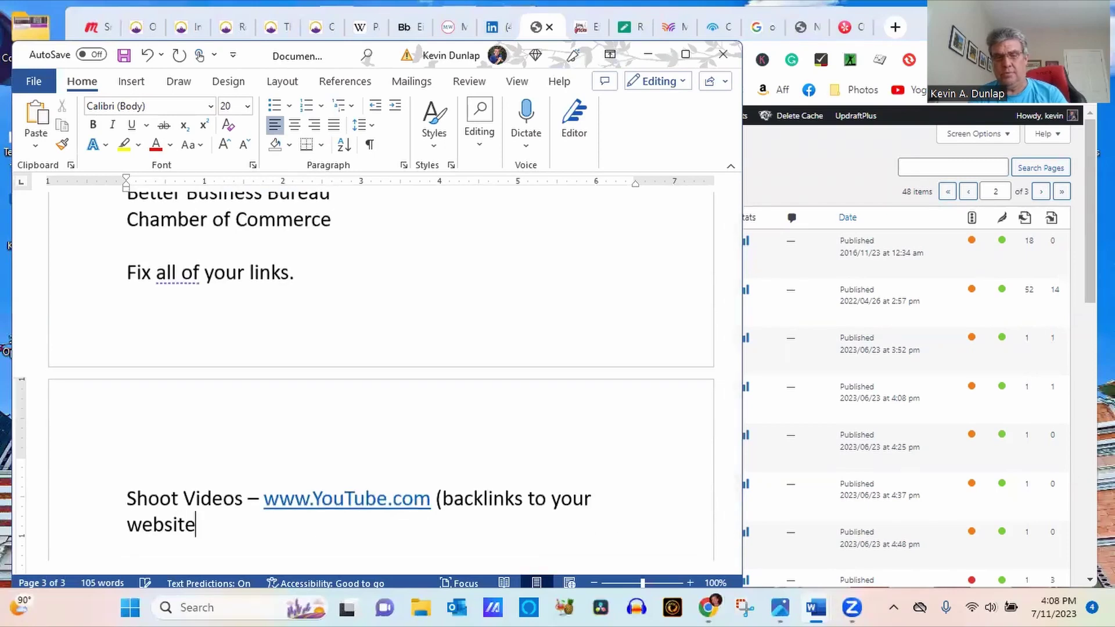
pyautogui.press('Return')
pyautogui.press('Return')
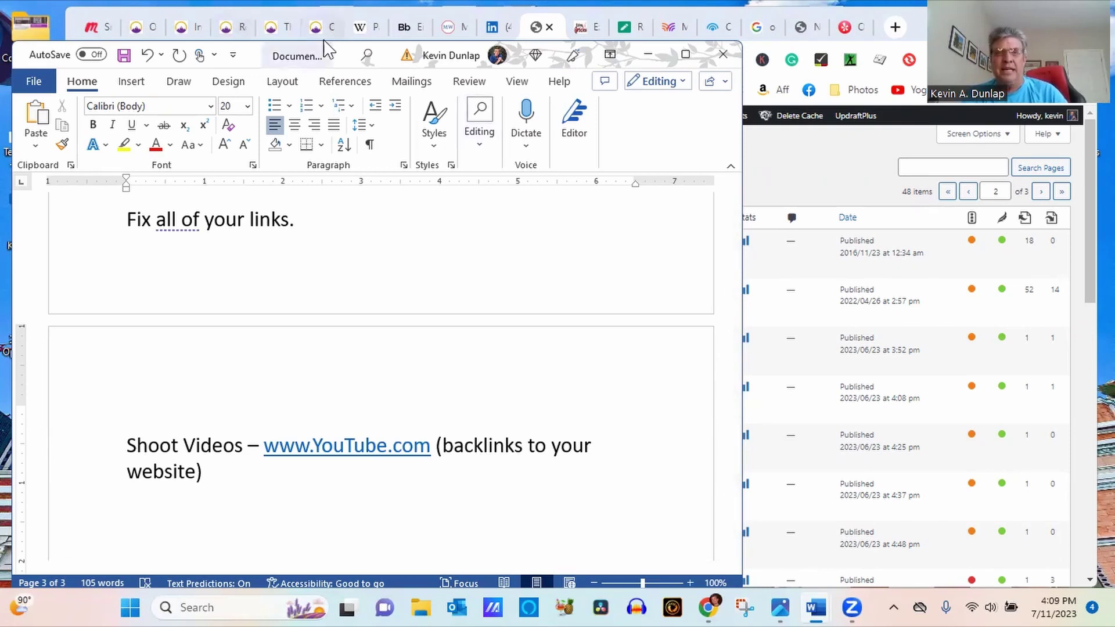
# Step: Switch to Chrome, show the introduction video on the Road Map for Business Success page, and display the WordPress posts list
pyautogui.click(230, 29)
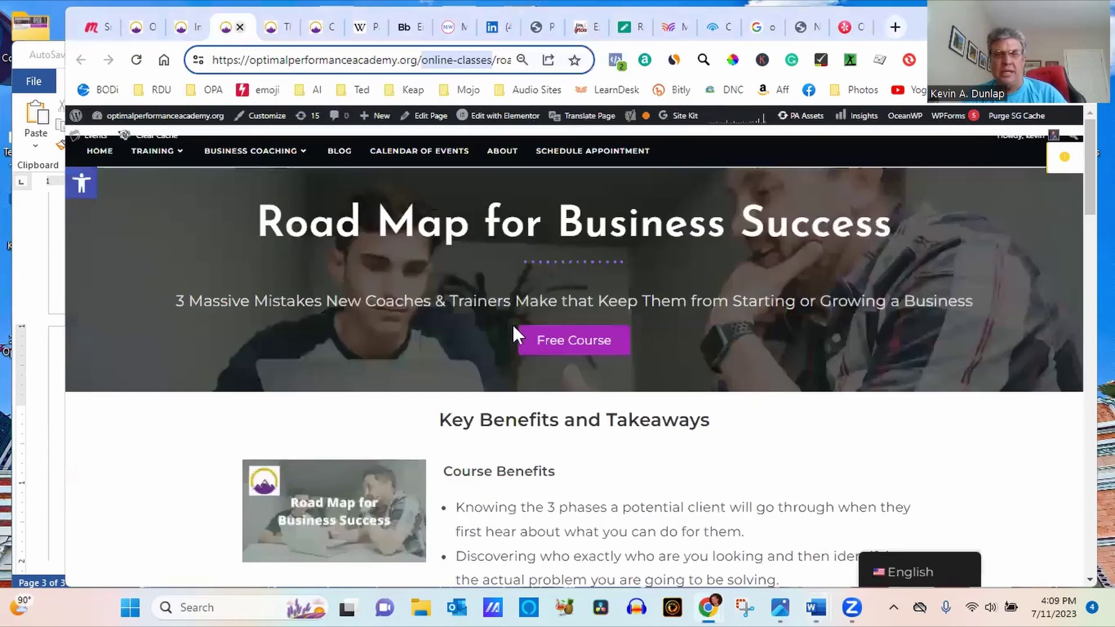
pyautogui.scroll(-5, 575, 348)
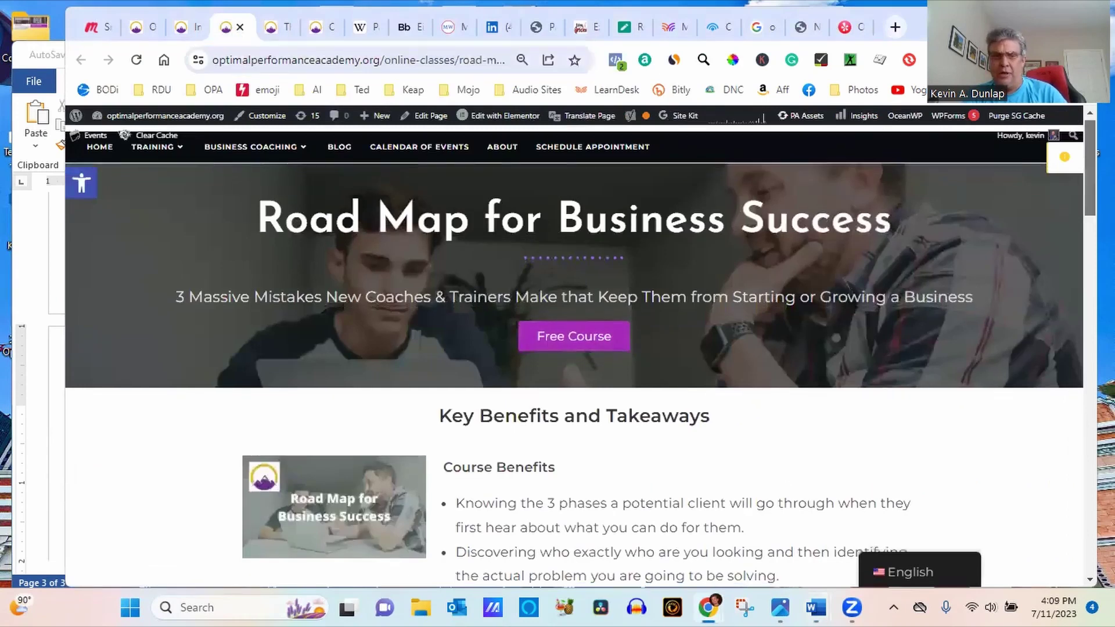
pyautogui.scroll(-7, 619, 406)
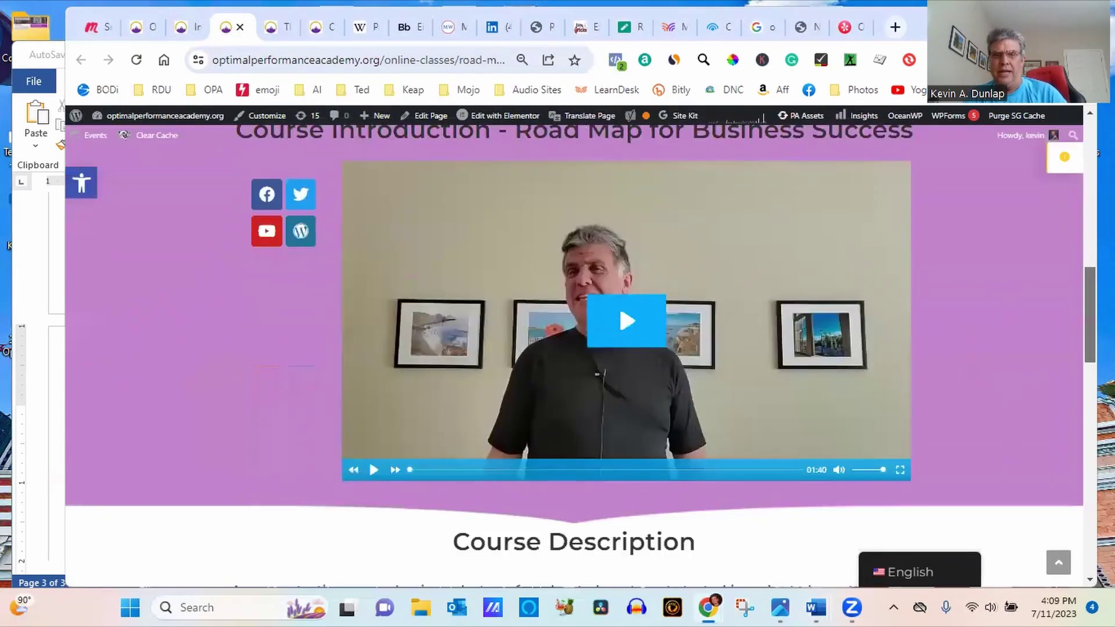
pyautogui.scroll(2, 619, 385)
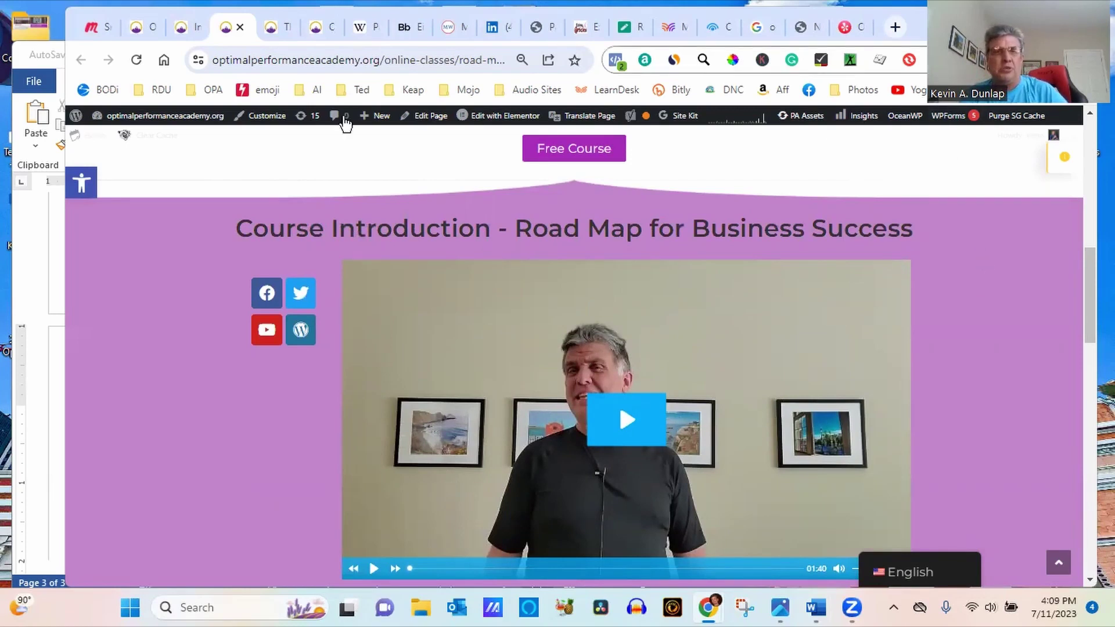
pyautogui.click(535, 27)
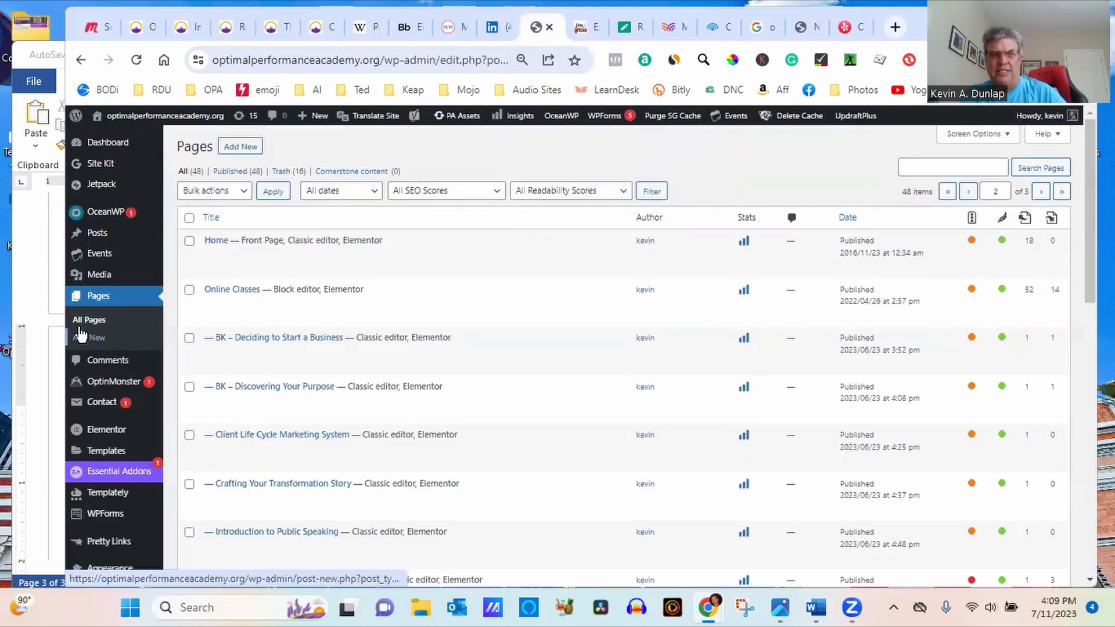
pyautogui.click(103, 238)
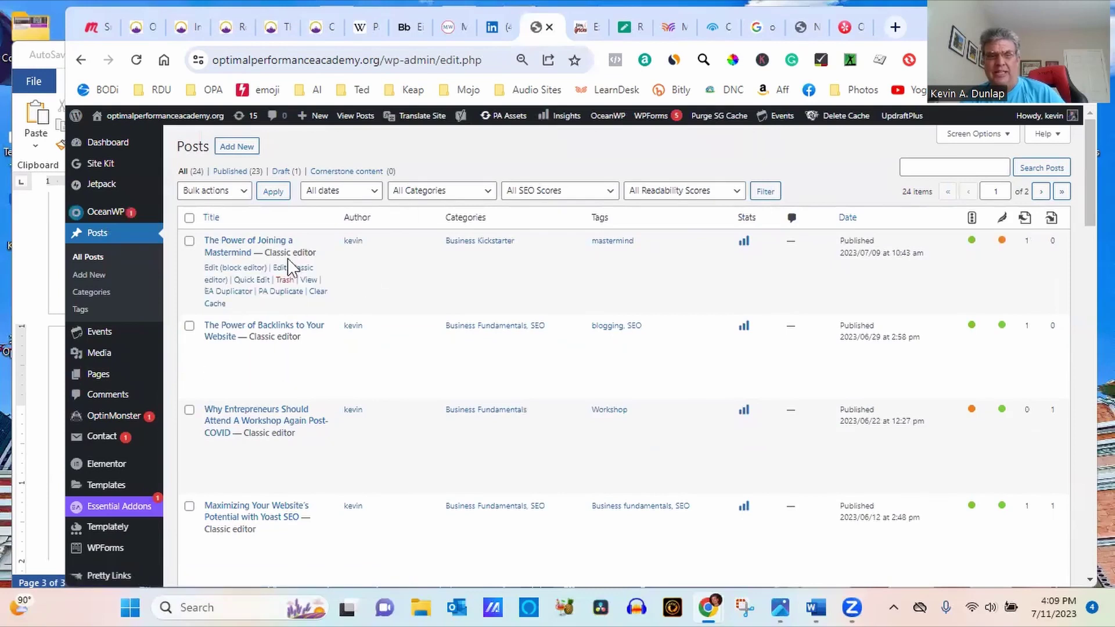
# Step: Return to the Word notes and add a "Pinging" heading below the Shoot Videos line
pyautogui.click(37, 517)
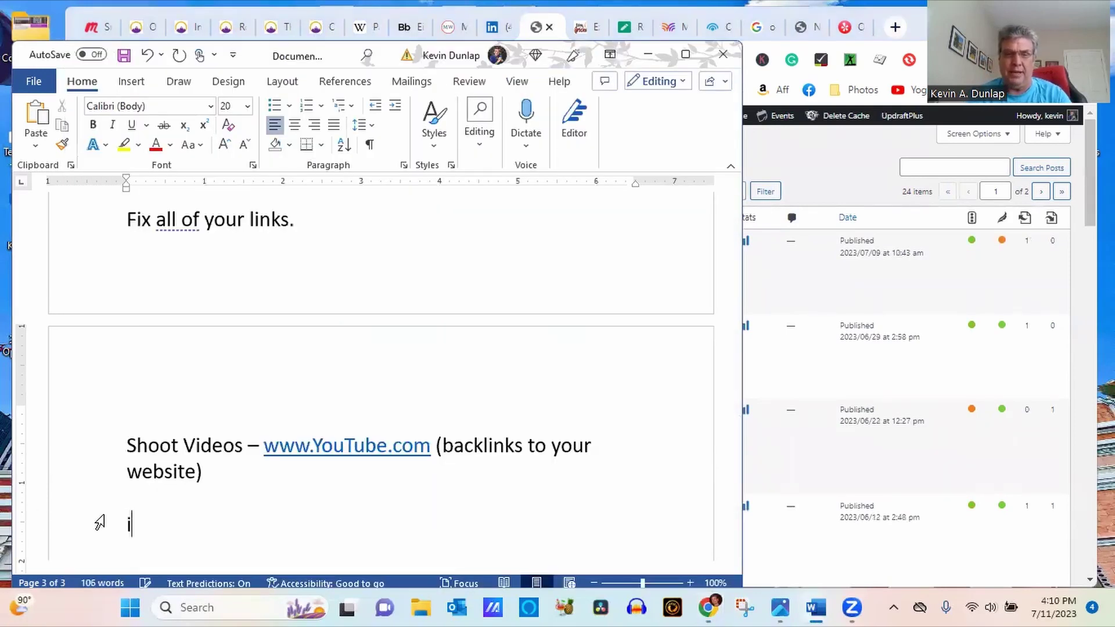
pyautogui.write('Pinging')
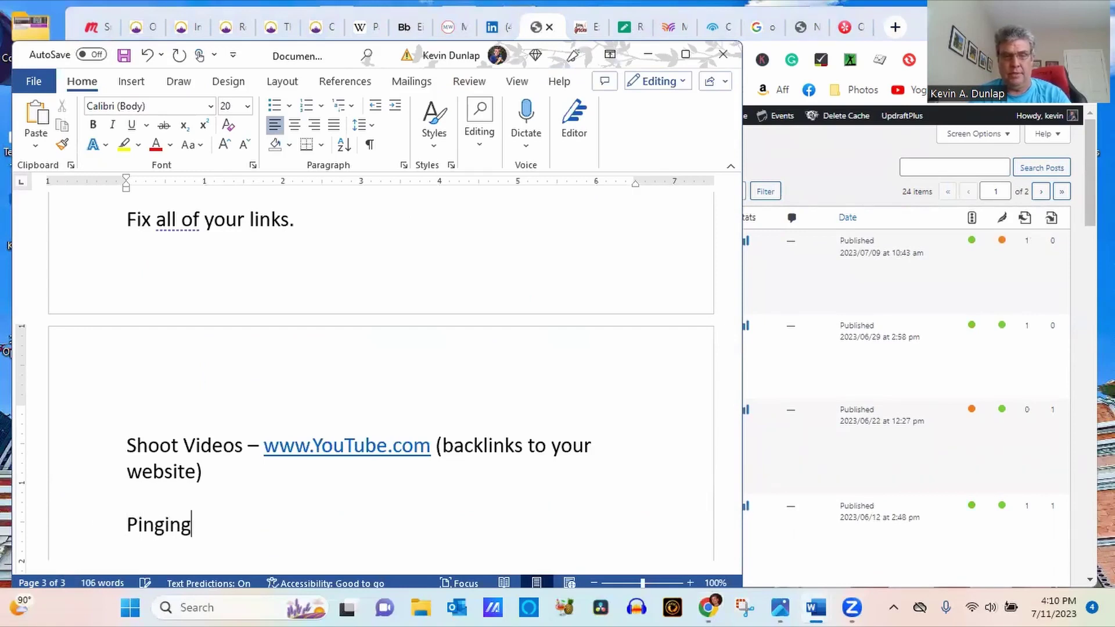
pyautogui.press('Return')
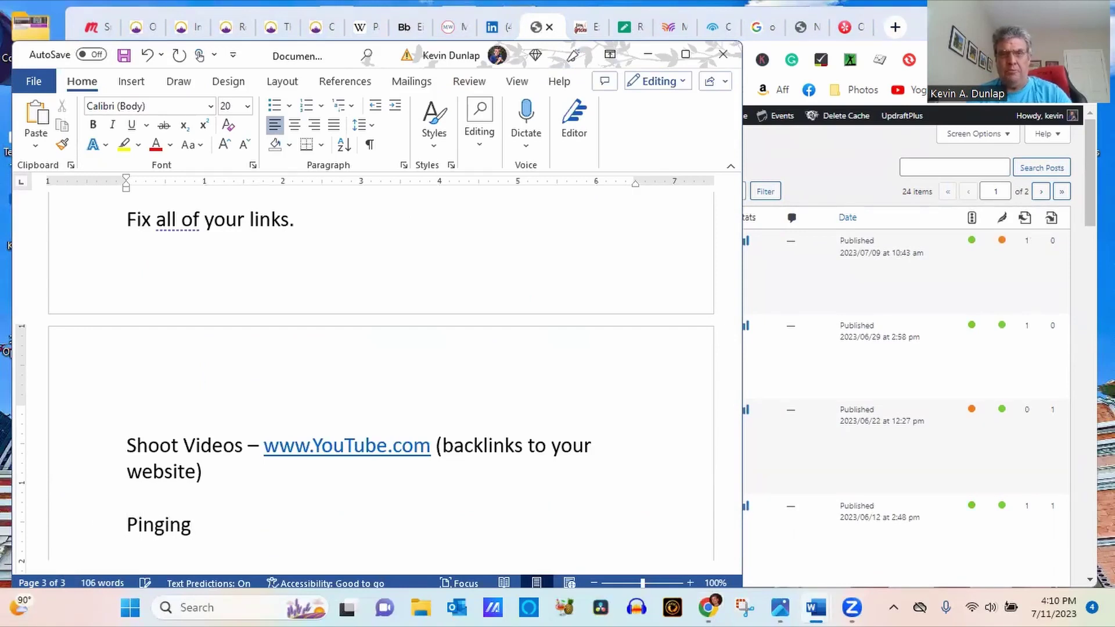
# Step: Switch to the WordPress admin in Chrome, open the General Settings page and look through its options
pyautogui.click(834, 174)
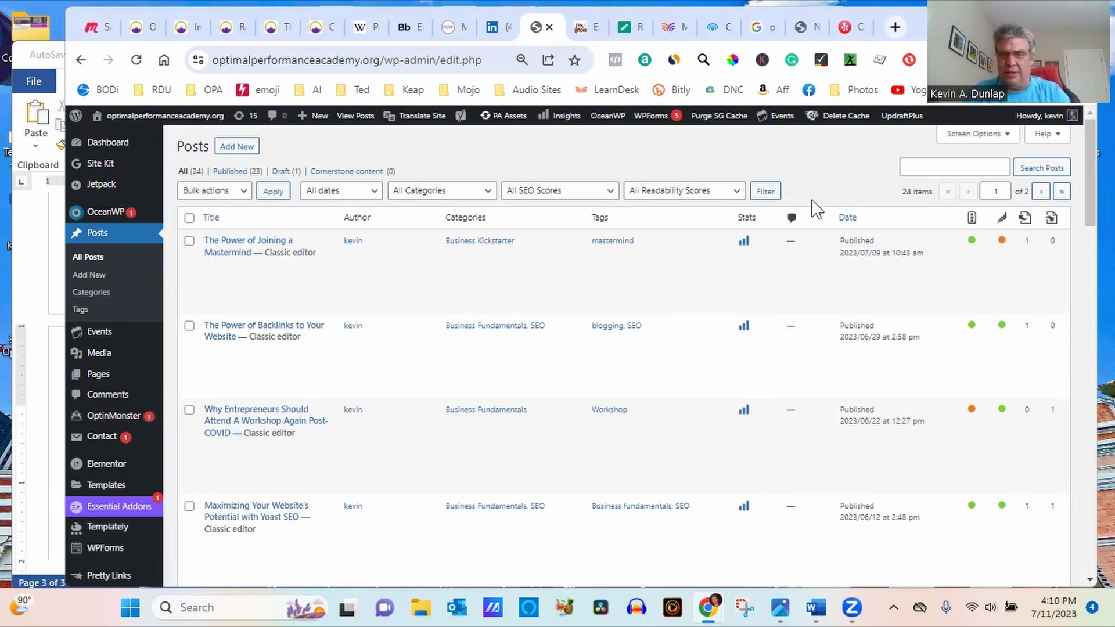
pyautogui.scroll(-5, 1090, 174)
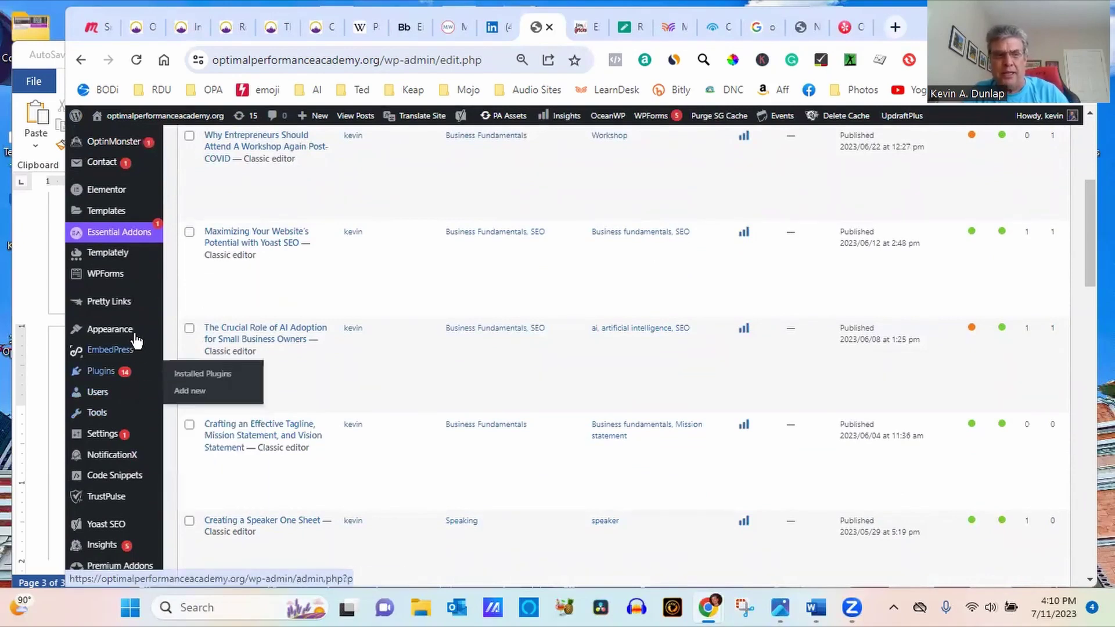
pyautogui.moveTo(121, 336)
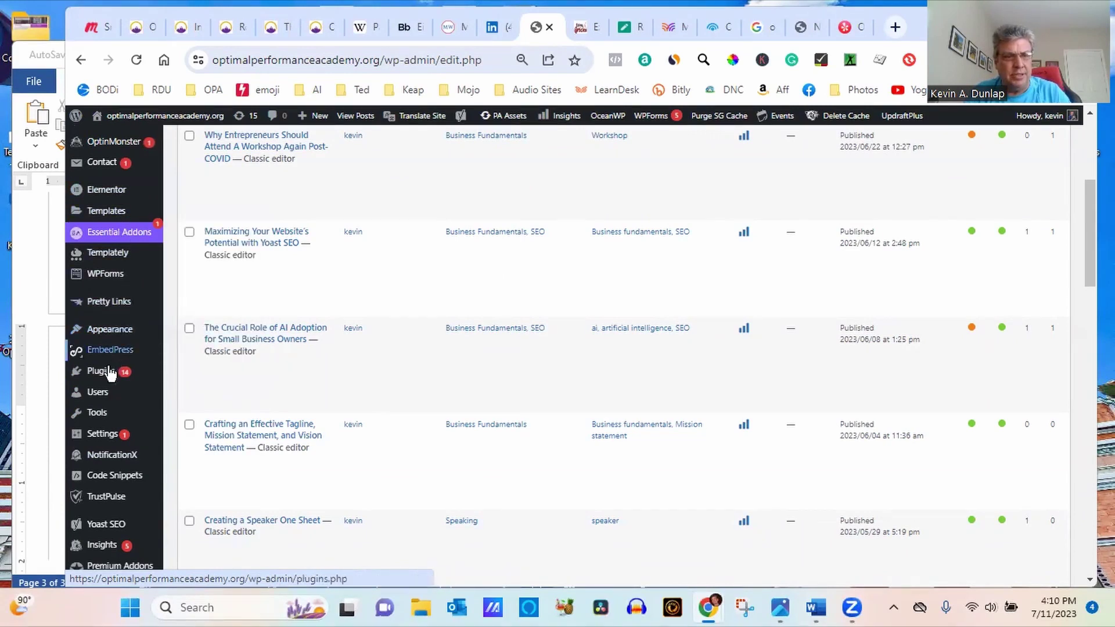
pyautogui.click(106, 436)
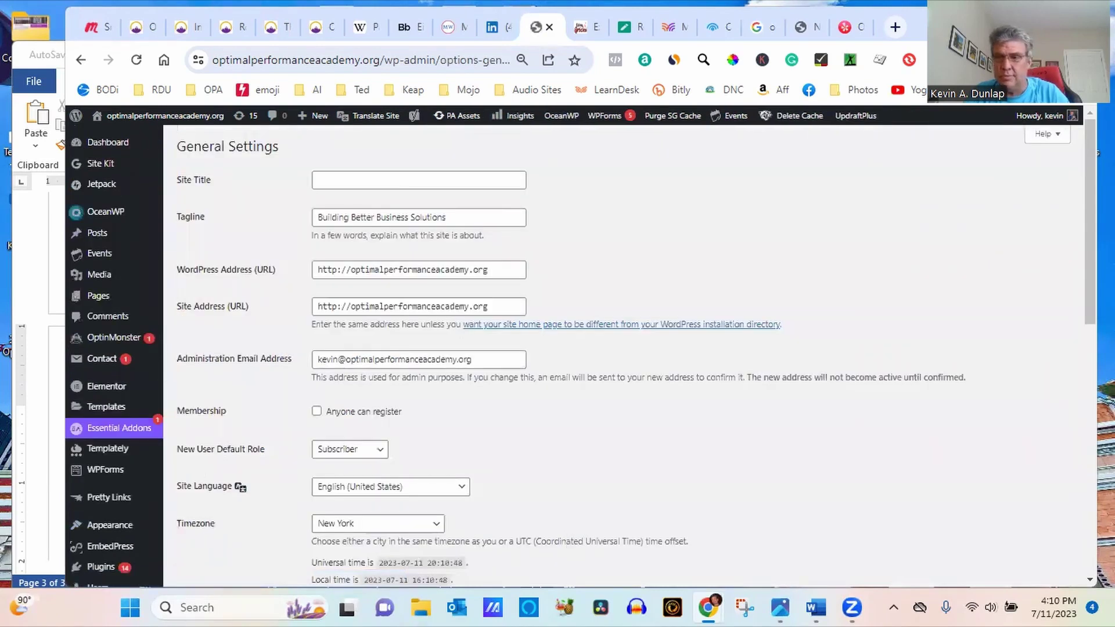
pyautogui.scroll(-10, 581, 348)
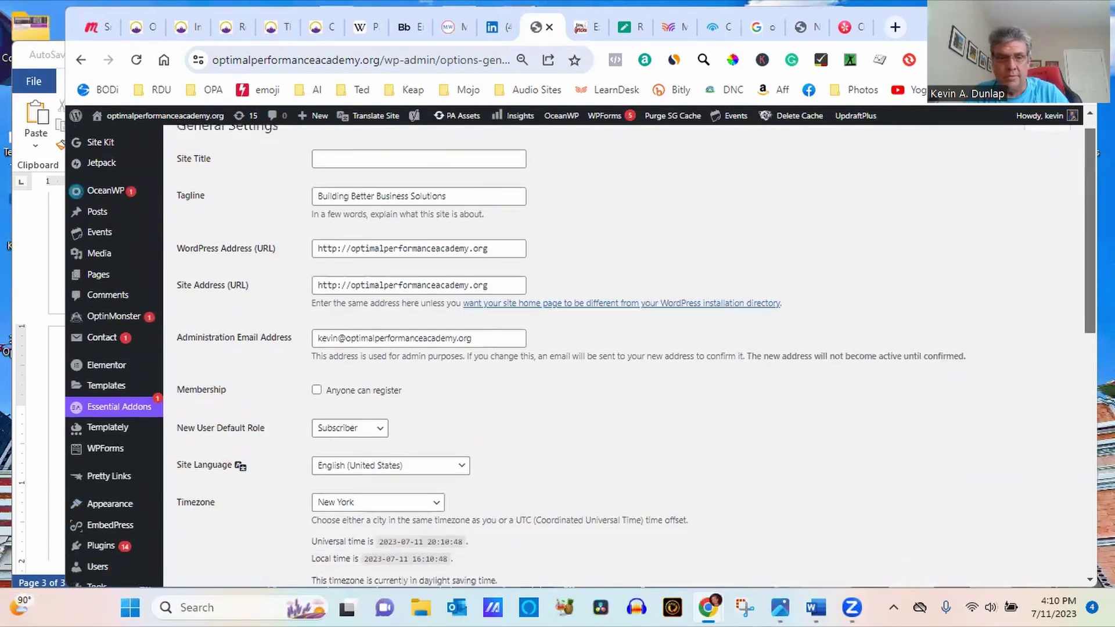
pyautogui.scroll(10, 580, 349)
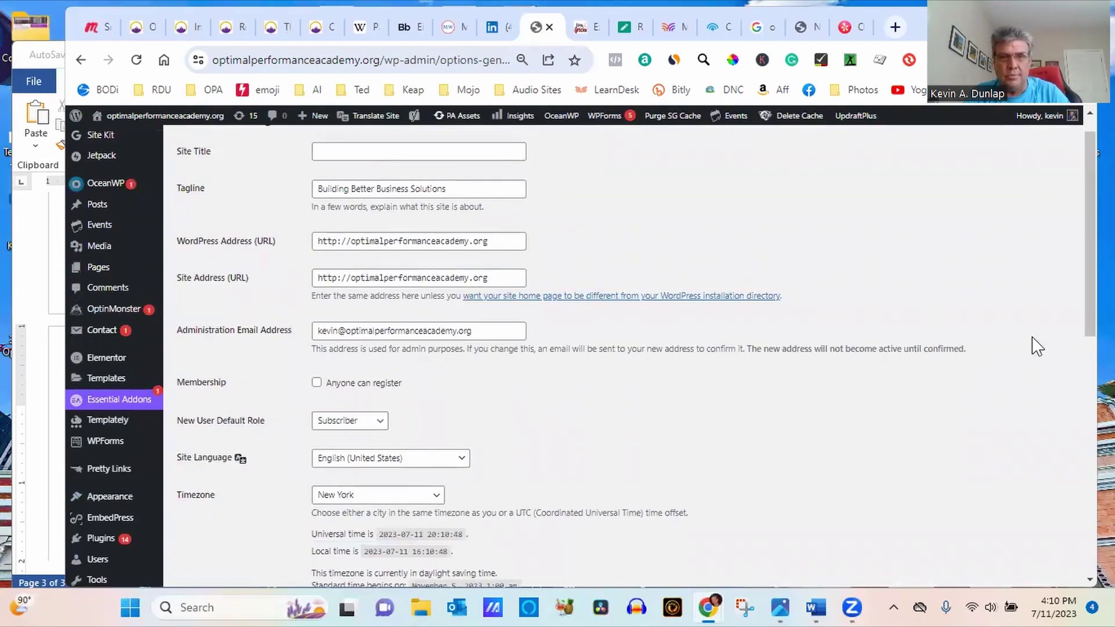
pyautogui.scroll(1, 581, 353)
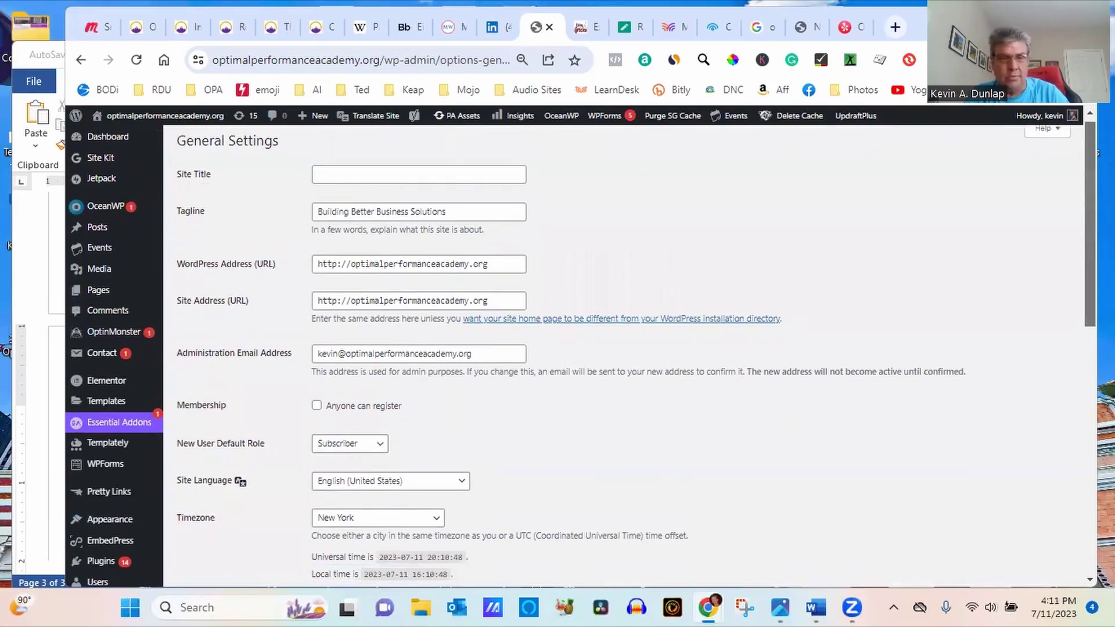
pyautogui.scroll(-2, 580, 348)
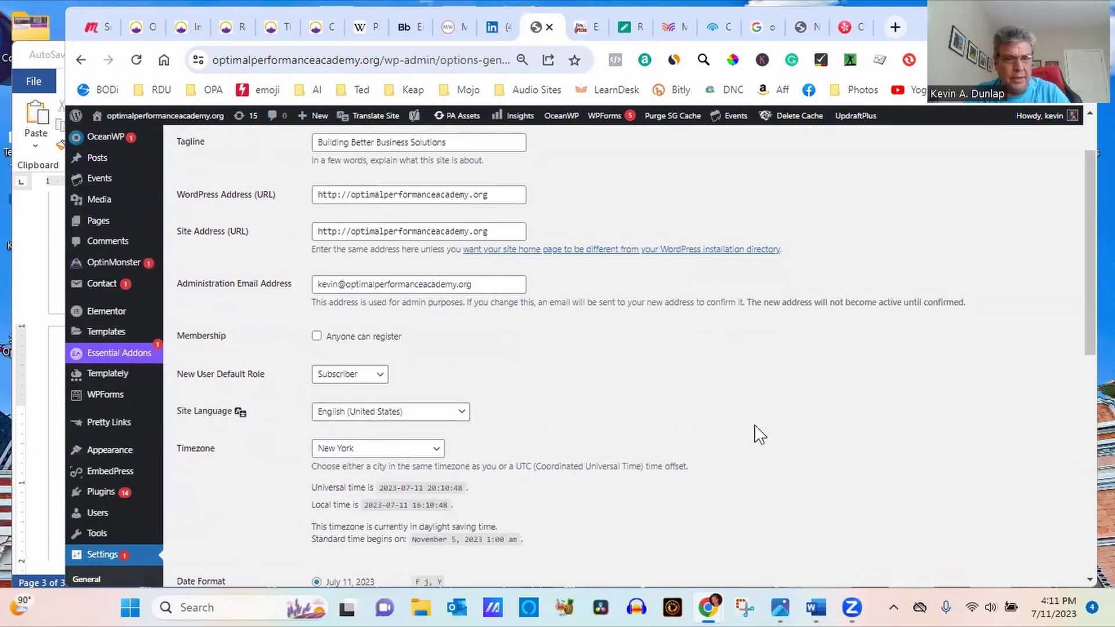
pyautogui.scroll(-4, 447, 506)
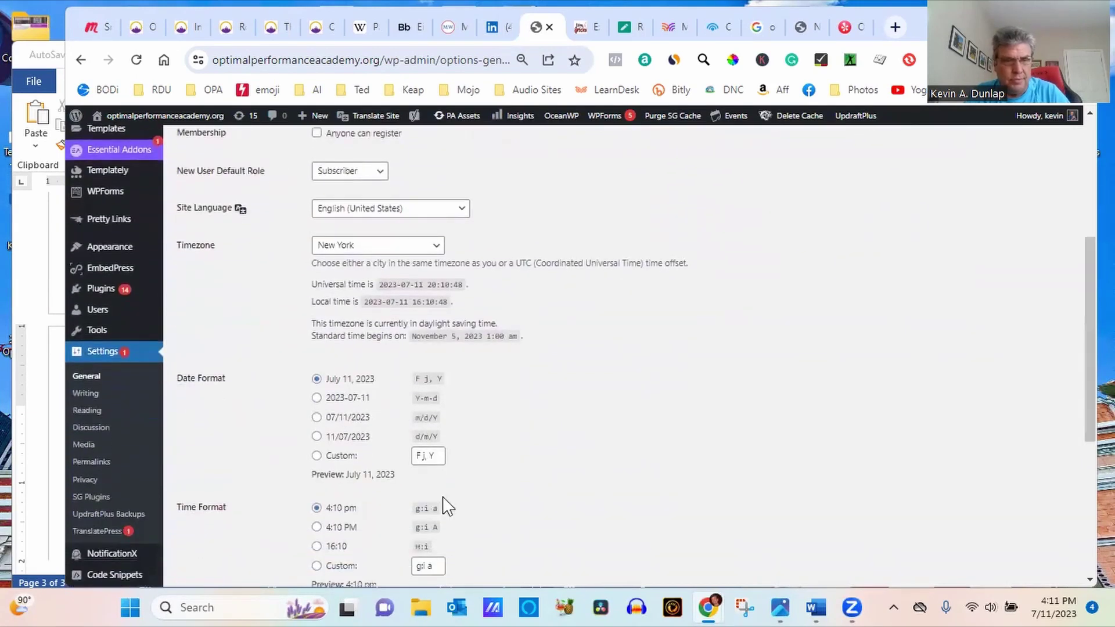
# Step: Open the WordPress Media Settings and look through the image size and file upload options
pyautogui.click(83, 446)
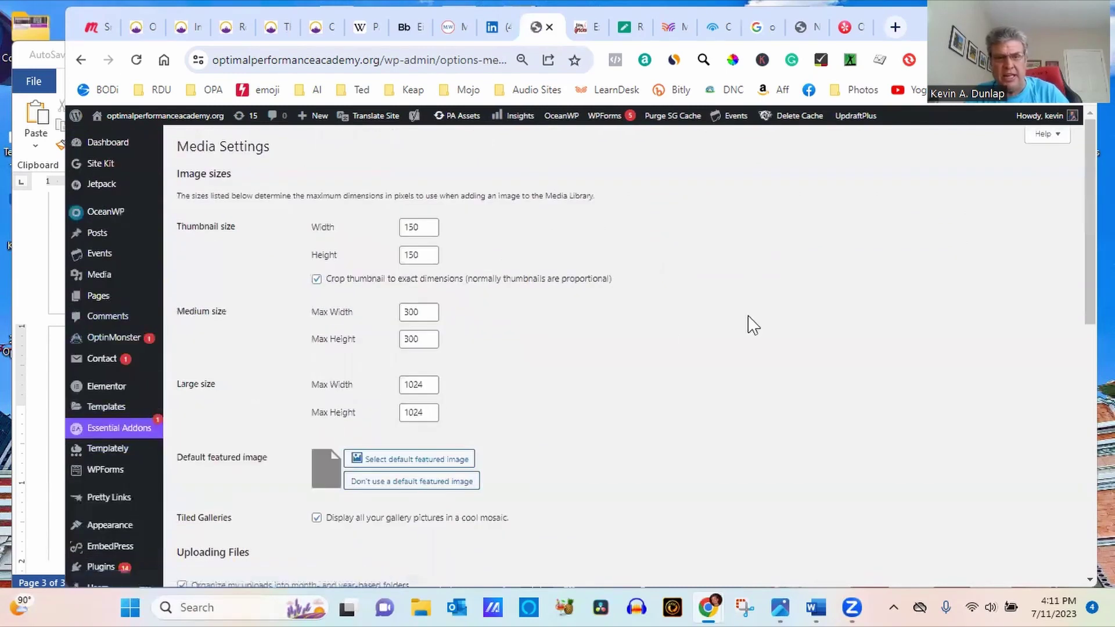
pyautogui.scroll(-8, 580, 348)
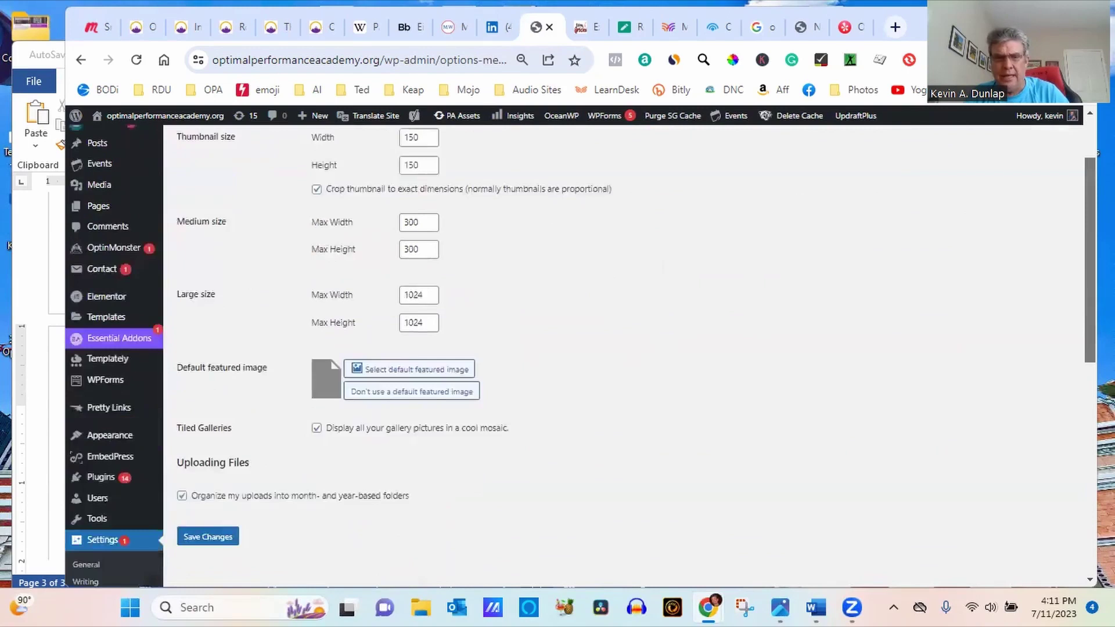
pyautogui.scroll(4, 668, 399)
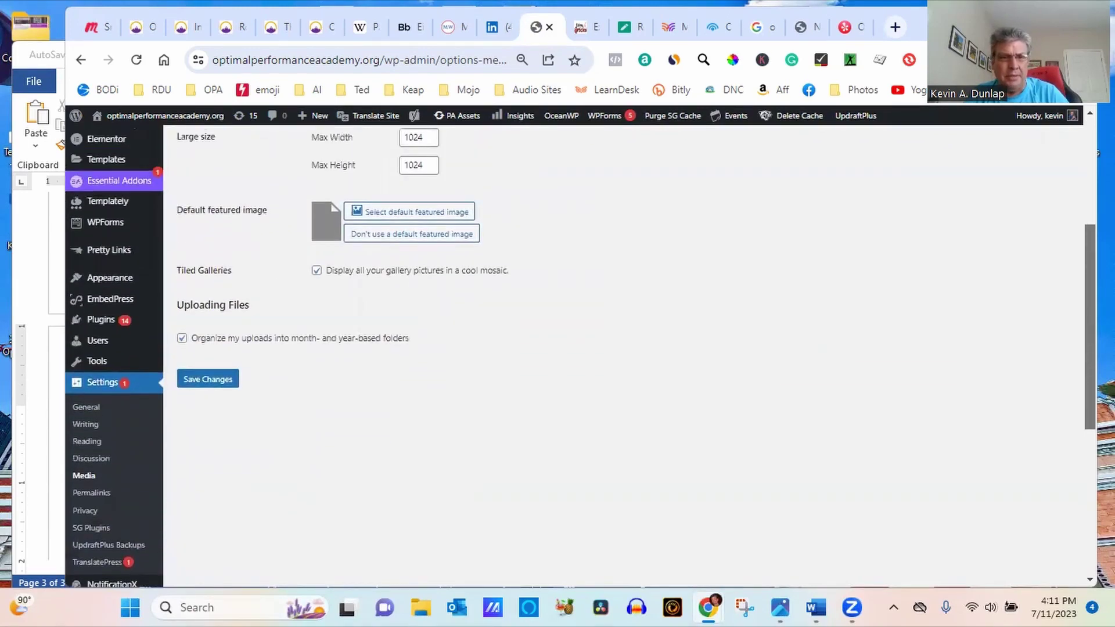
# Step: Open the WordPress Writing Settings and copy the entire list of Update Services URLs
pyautogui.click(92, 428)
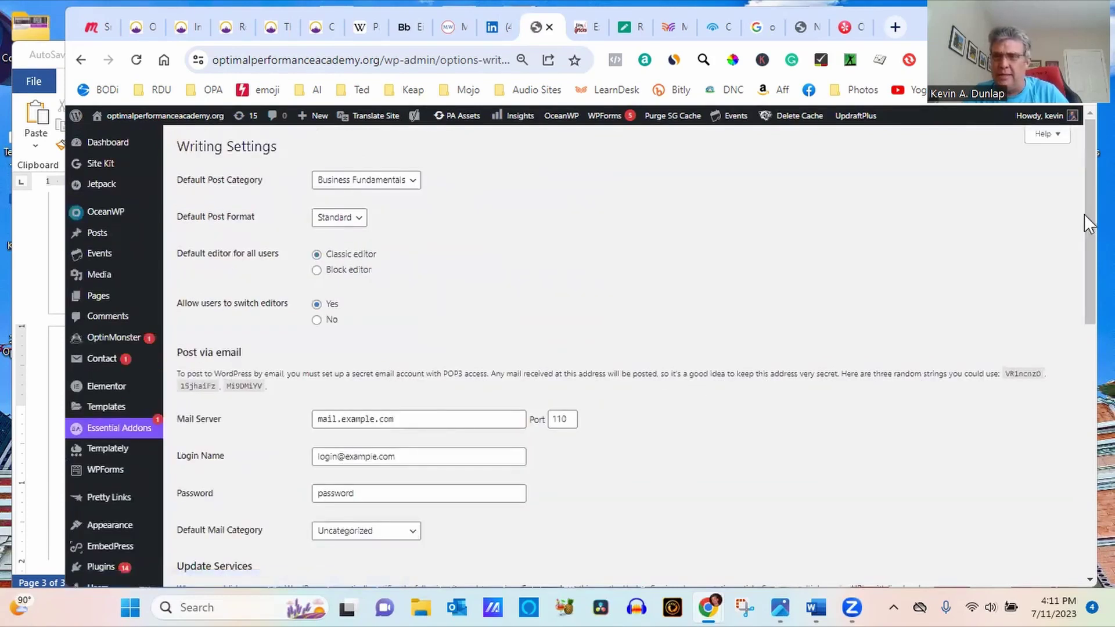
pyautogui.scroll(-6, 1086, 219)
pyautogui.scroll(4, 488, 403)
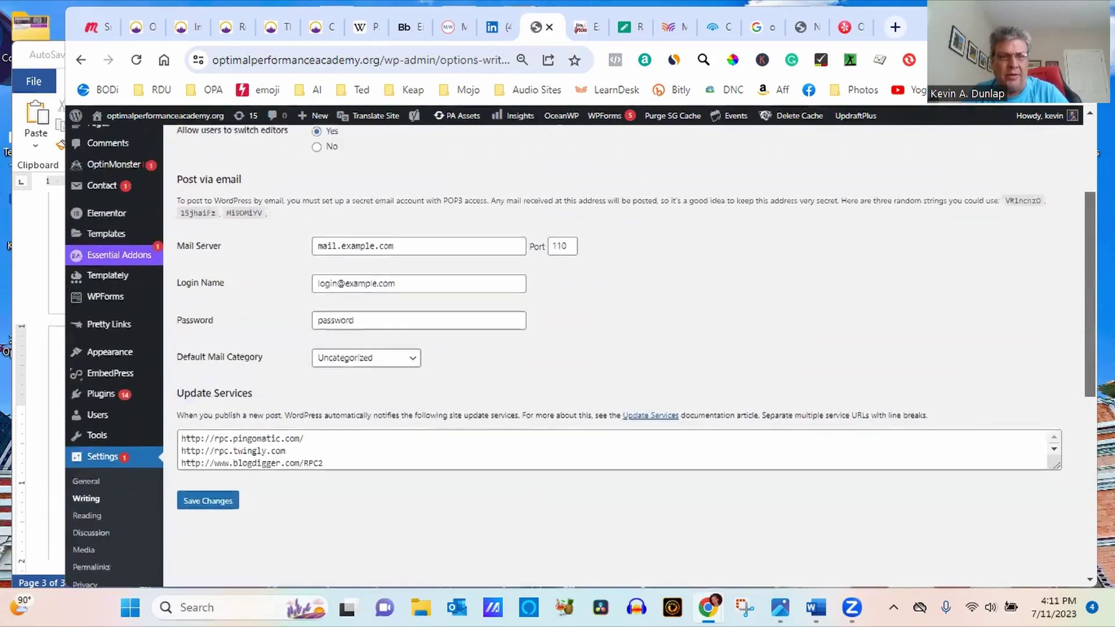
pyautogui.click(367, 468)
pyautogui.hotkey('ctrl', 'a')
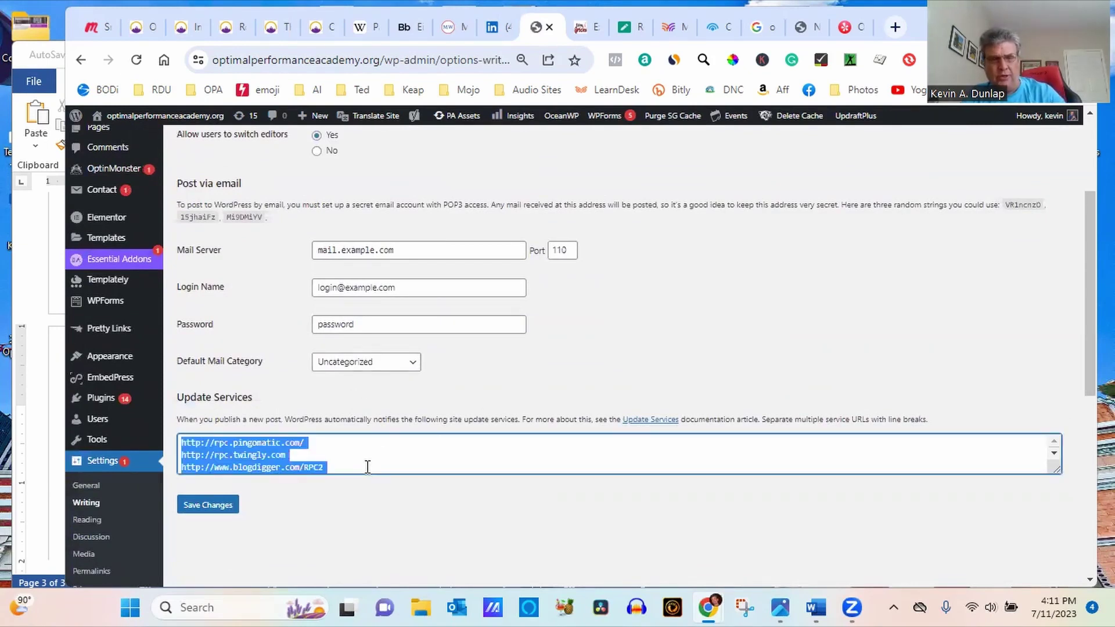
# Step: Paste the update service URLs under Pinging in the Document1 notes in Word, and look back at the WordPress Update Services list
pyautogui.click(814, 608)
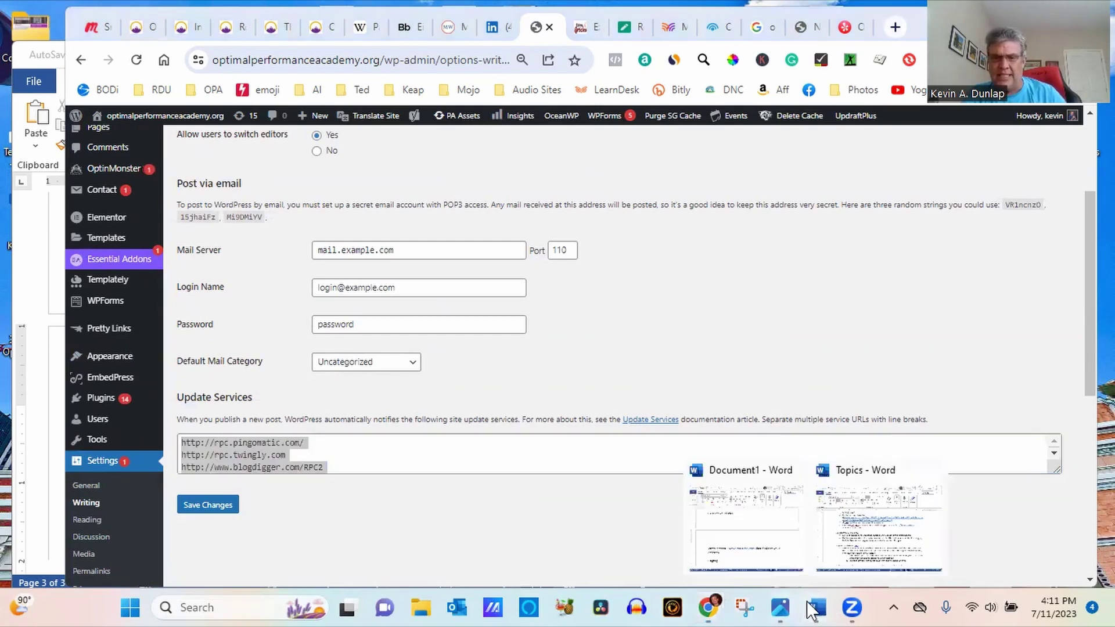
pyautogui.click(772, 553)
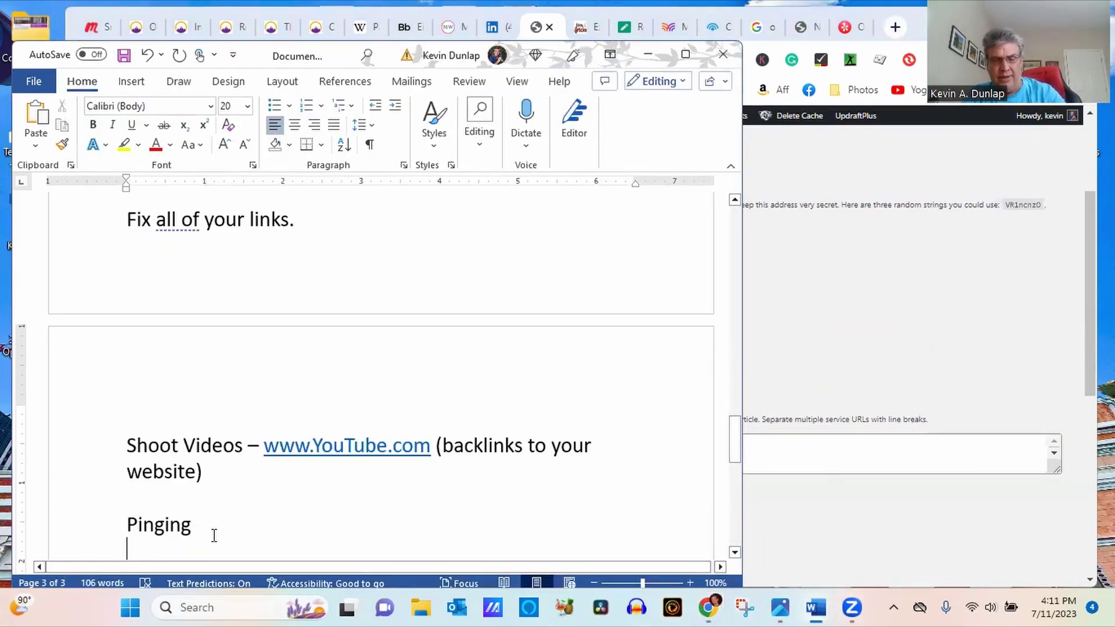
pyautogui.write('http://rpc.pingomatic.com/ http://rpc.twingly.com http://www.blogdigger.com/RPC2 http://ping.blo.gs/ http://ping.feedburner.com http://rpc.weblogs.com/RPC2 http://www.pingmyblog.com')
pyautogui.press('Return')
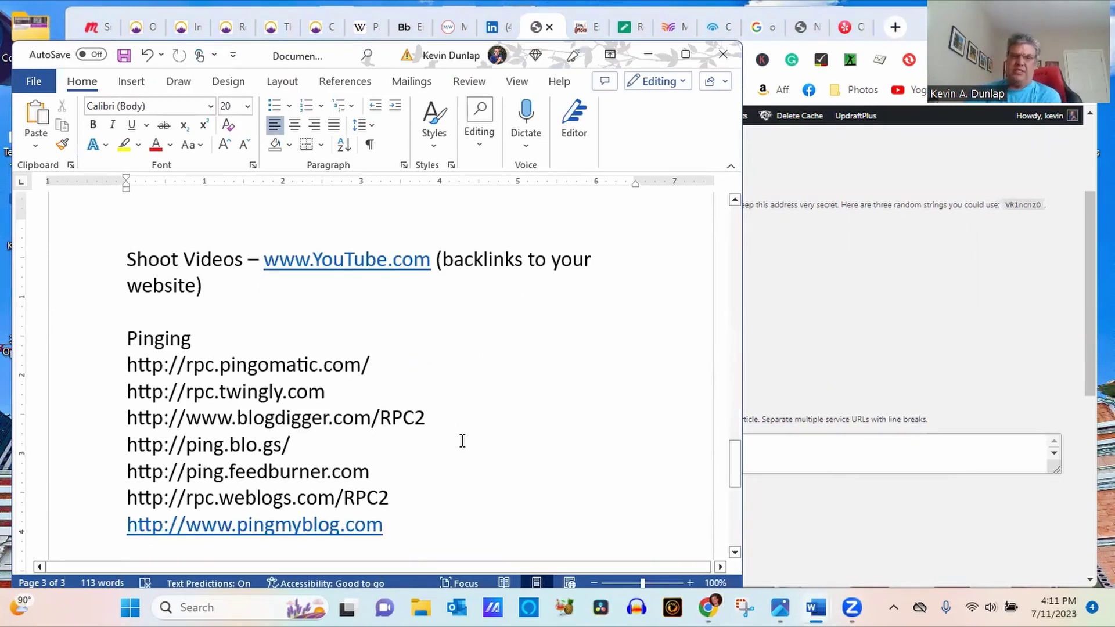
pyautogui.click(964, 312)
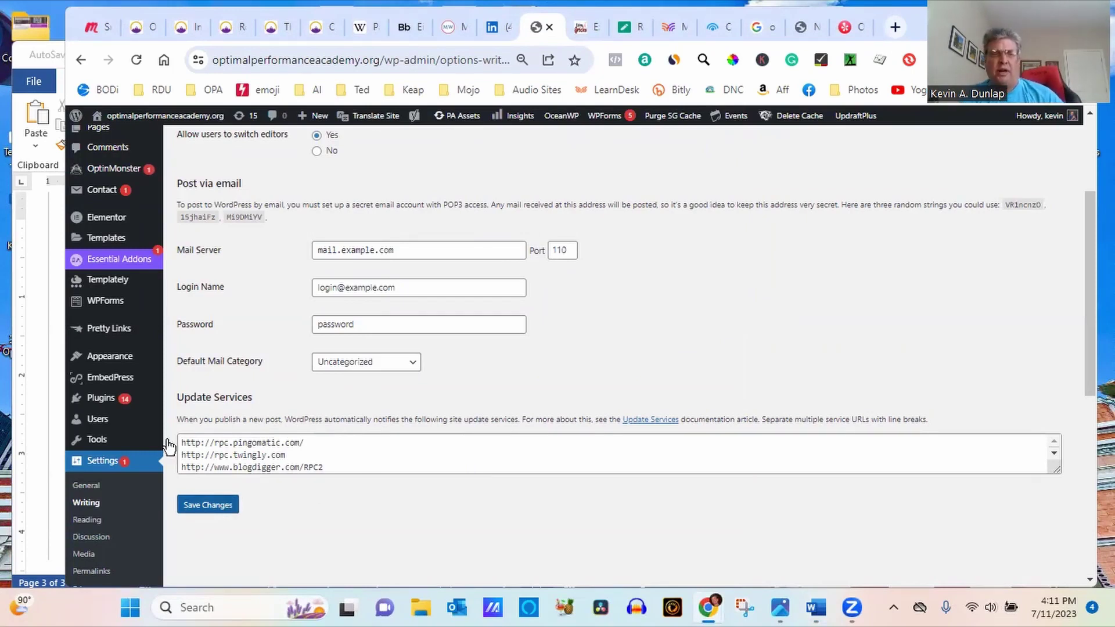
pyautogui.click(53, 403)
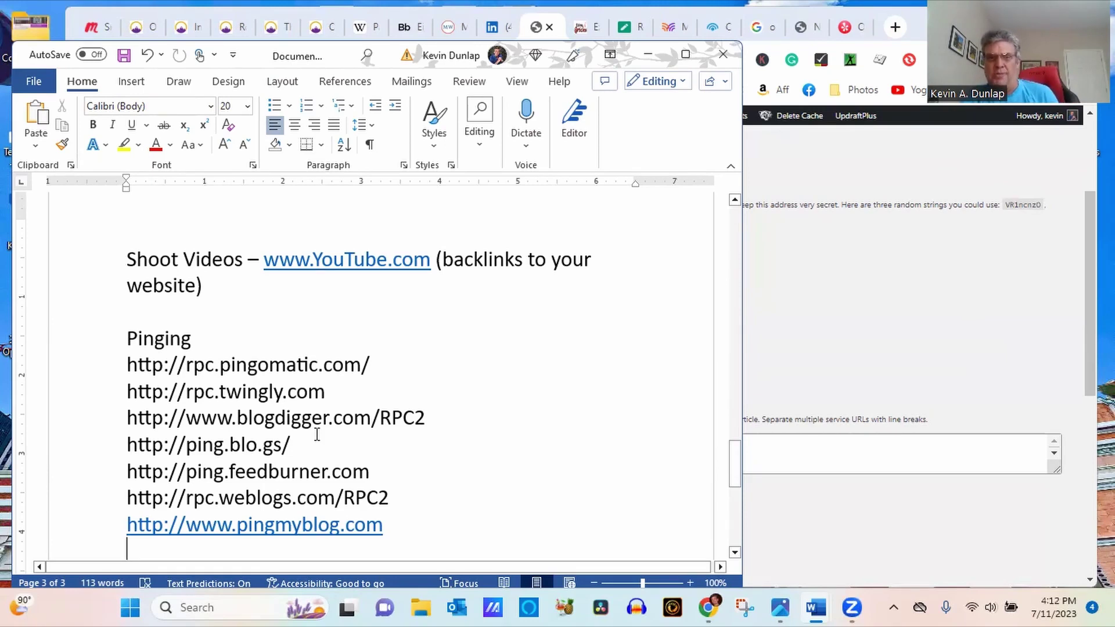
# Step: Name the Word notes document Tuesday and try to save it in the OneDrive - Personal Documents location
pyautogui.click(405, 499)
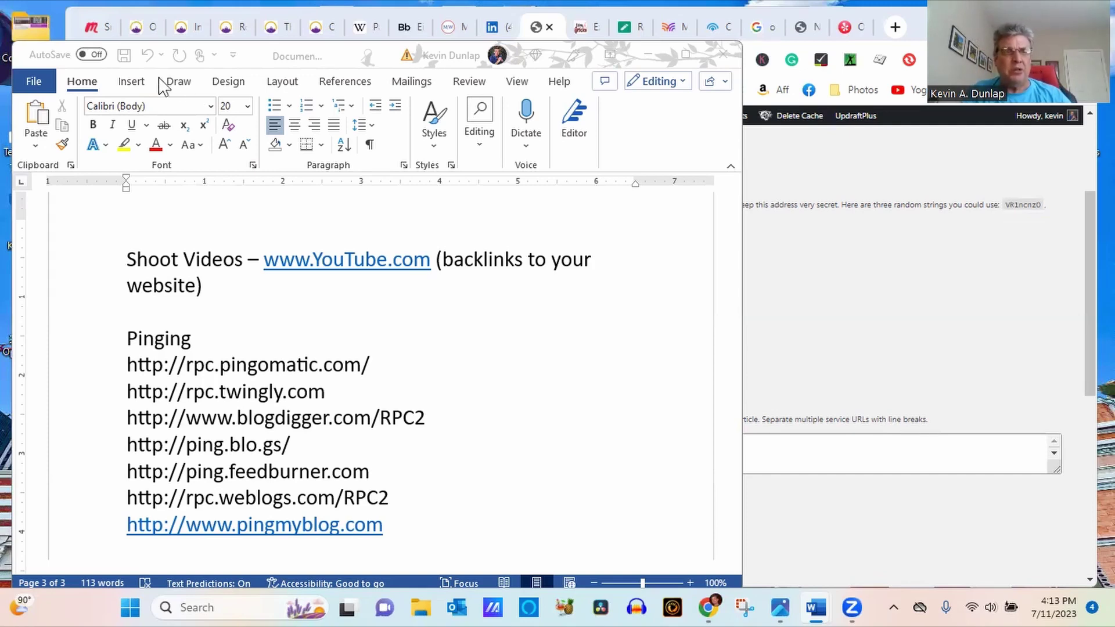
pyautogui.click(123, 56)
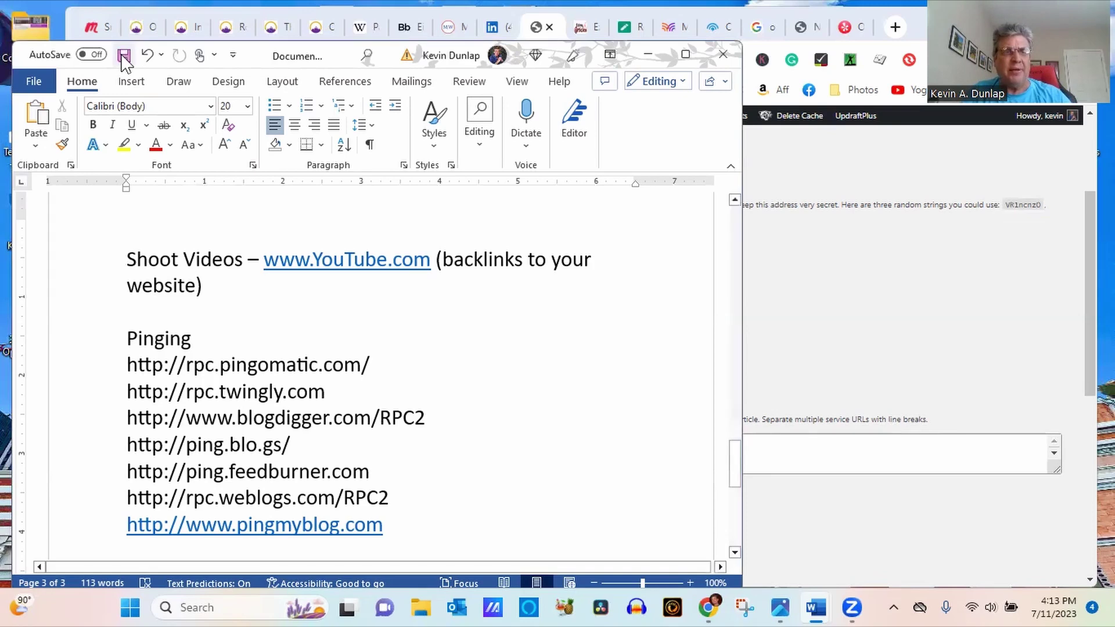
pyautogui.click(124, 56)
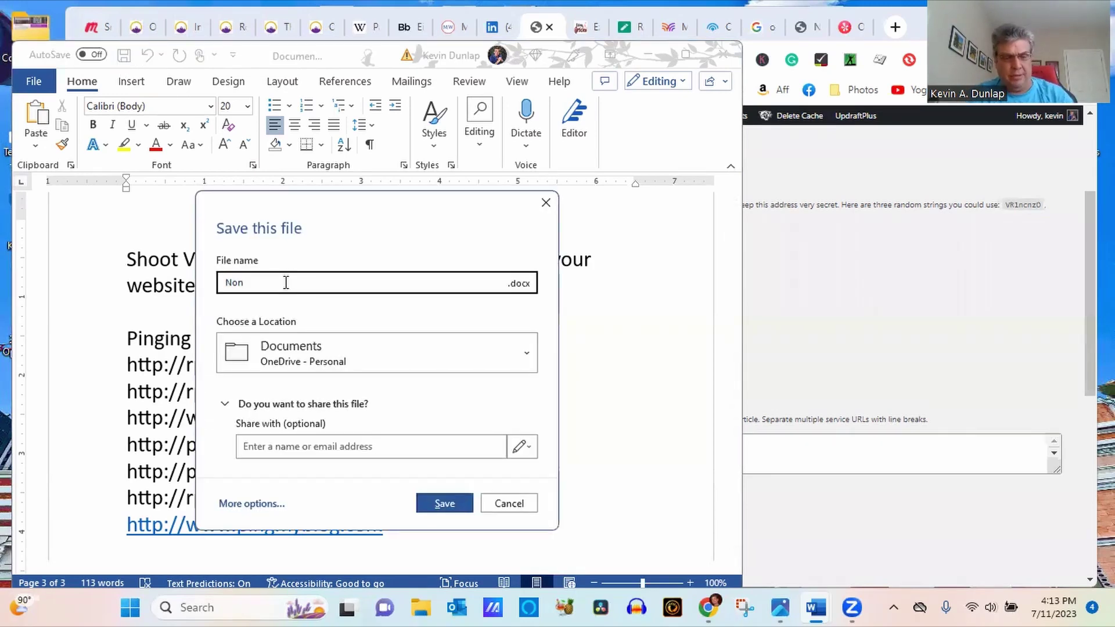
pyautogui.click(285, 282)
pyautogui.doubleClick(286, 282)
pyautogui.press('BackSpace')
pyautogui.write('Tuesday')
pyautogui.press('Return')
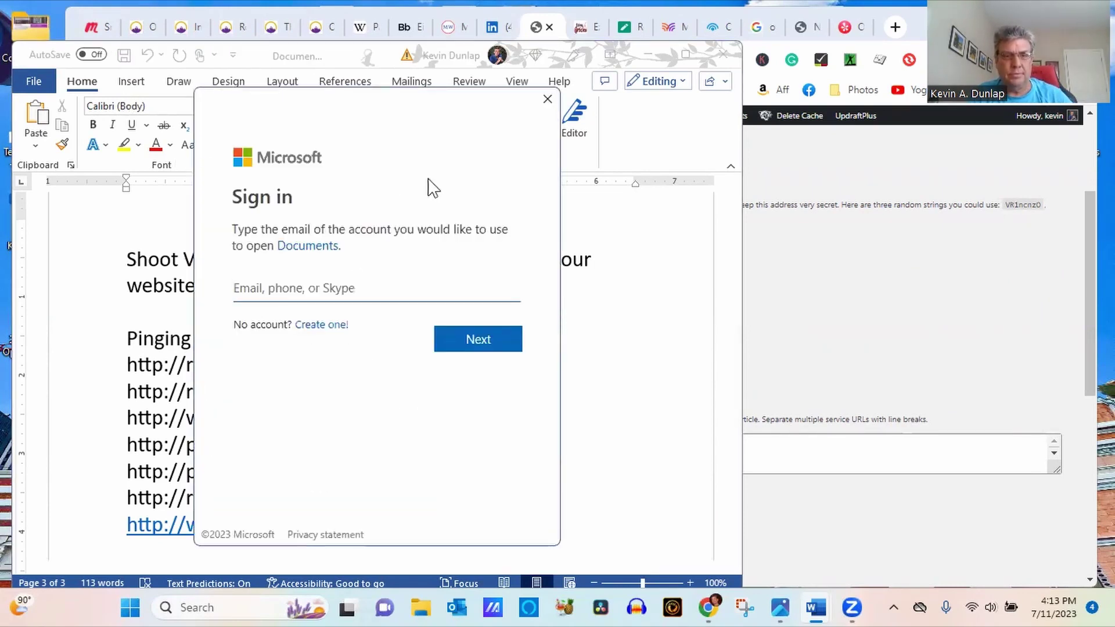
# Step: Dismiss the account sign-in and save the Tuesday document in the OneDrive Documents folder on the C: drive instead
pyautogui.click(548, 99)
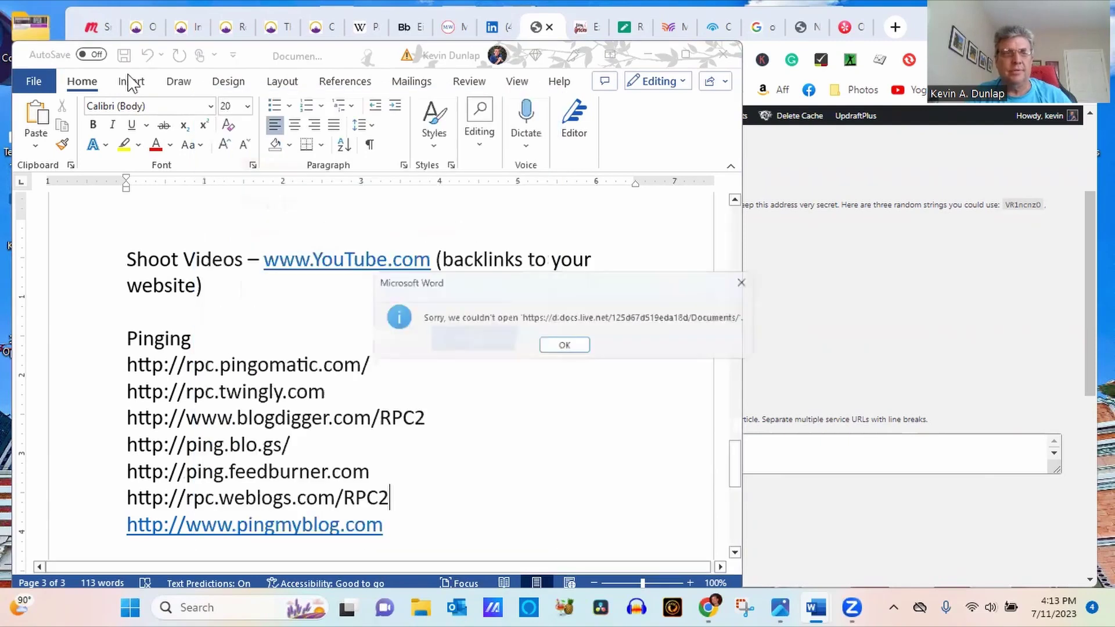
pyautogui.click(565, 345)
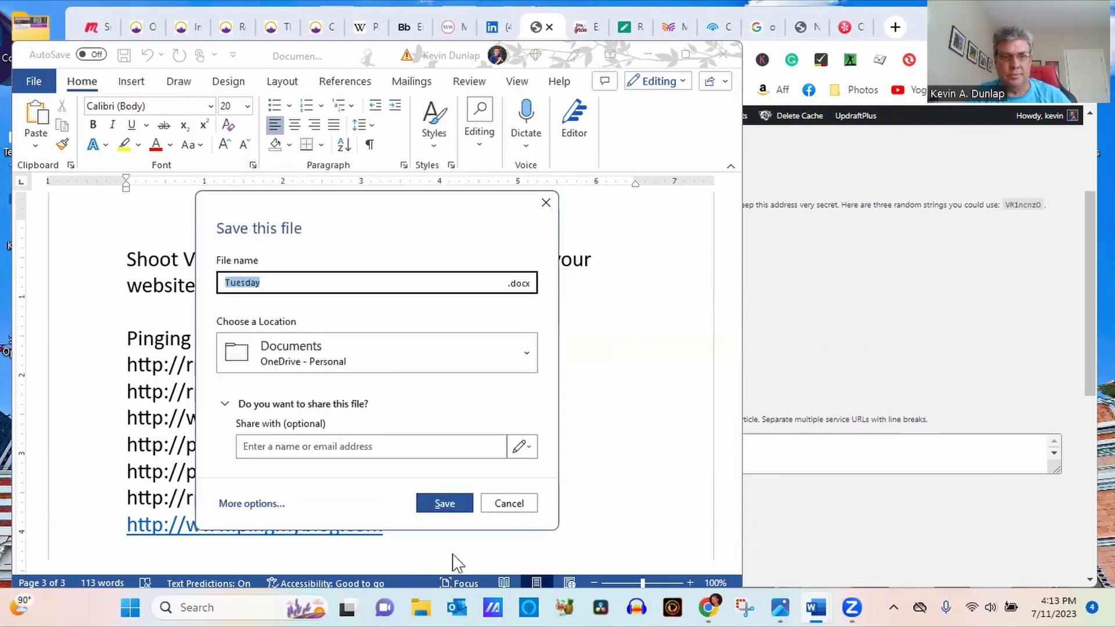
pyautogui.click(525, 346)
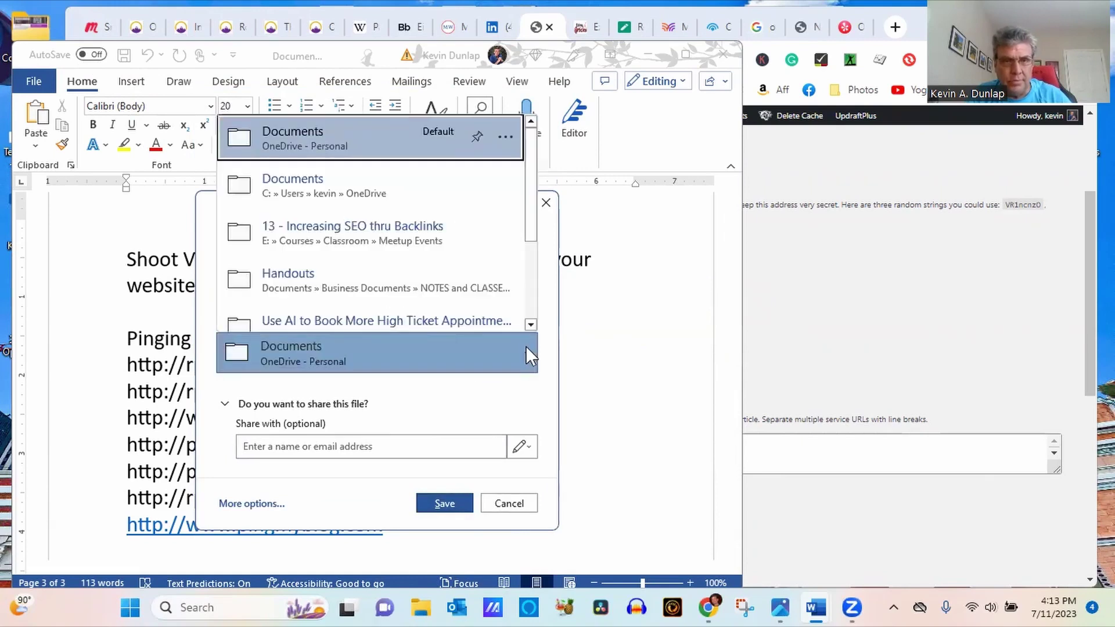
pyautogui.click(347, 195)
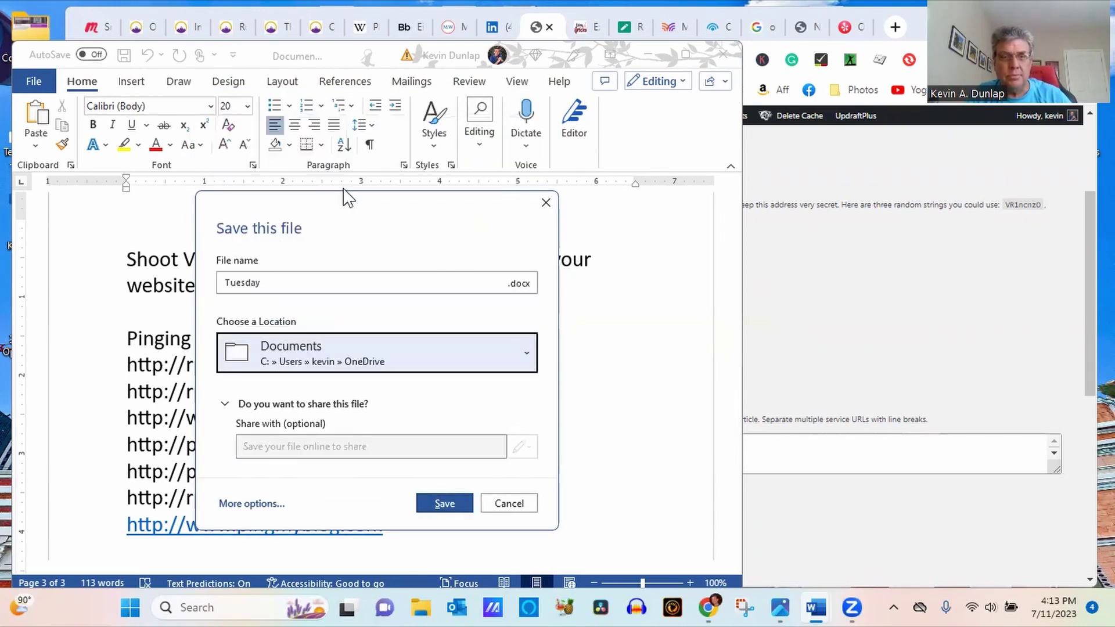
pyautogui.click(460, 510)
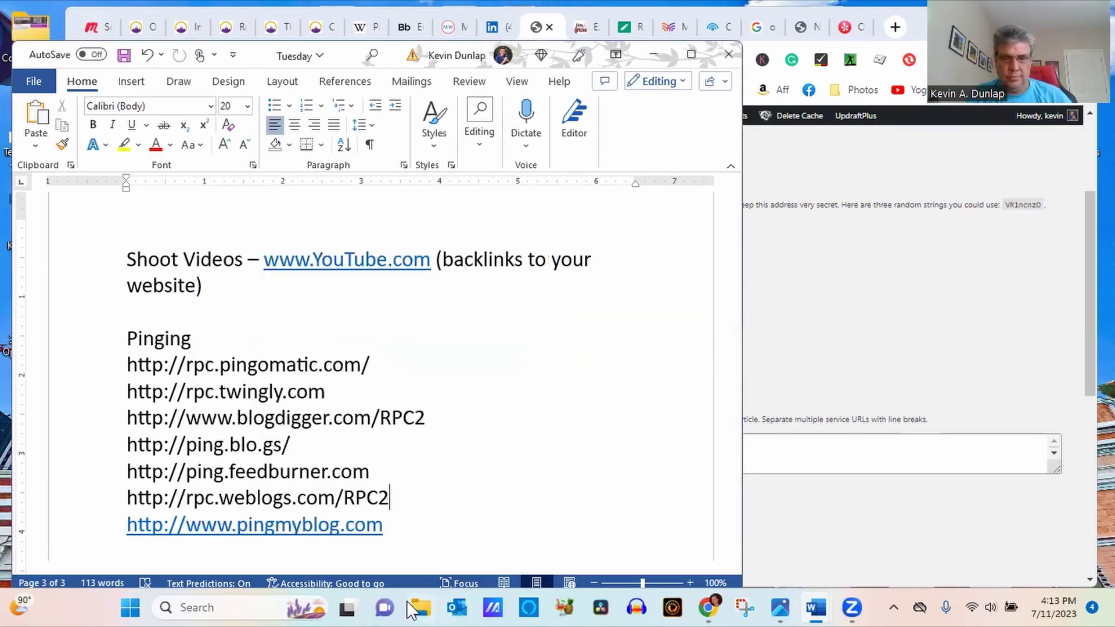
# Step: Switch to File Explorer, open the Documents folder and select the Tuesday Word file
pyautogui.click(406, 601)
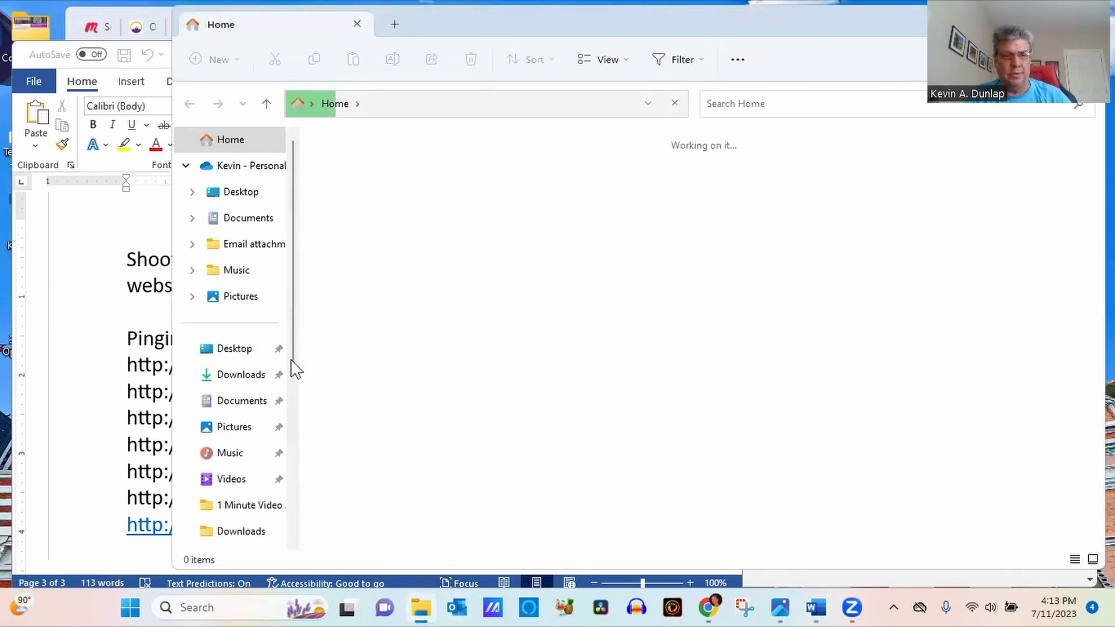
pyautogui.click(243, 401)
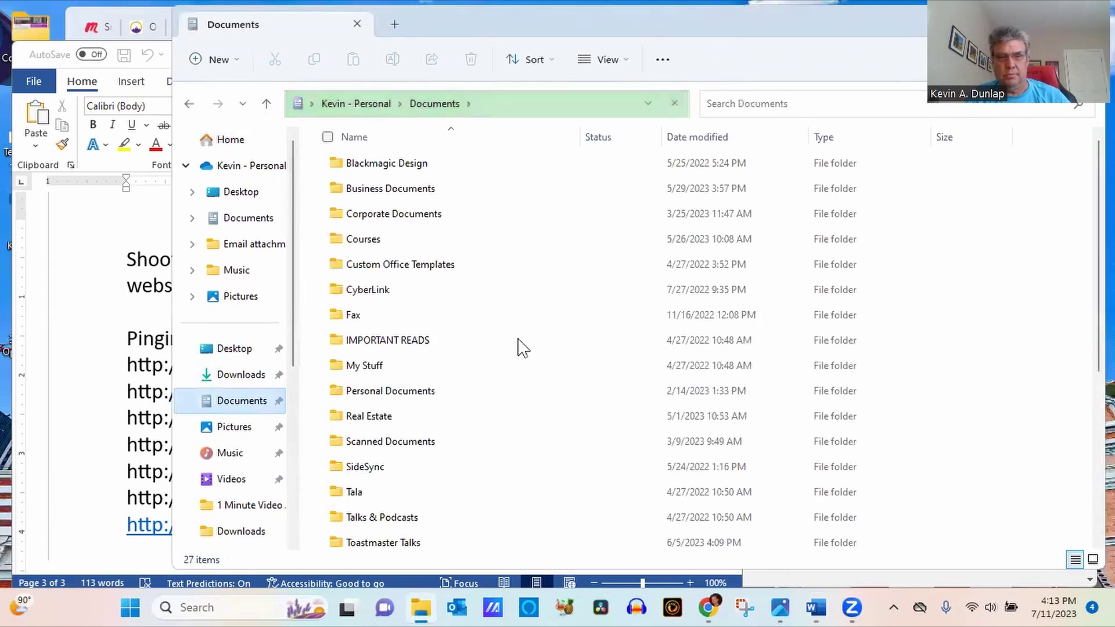
pyautogui.scroll(-4, 1098, 453)
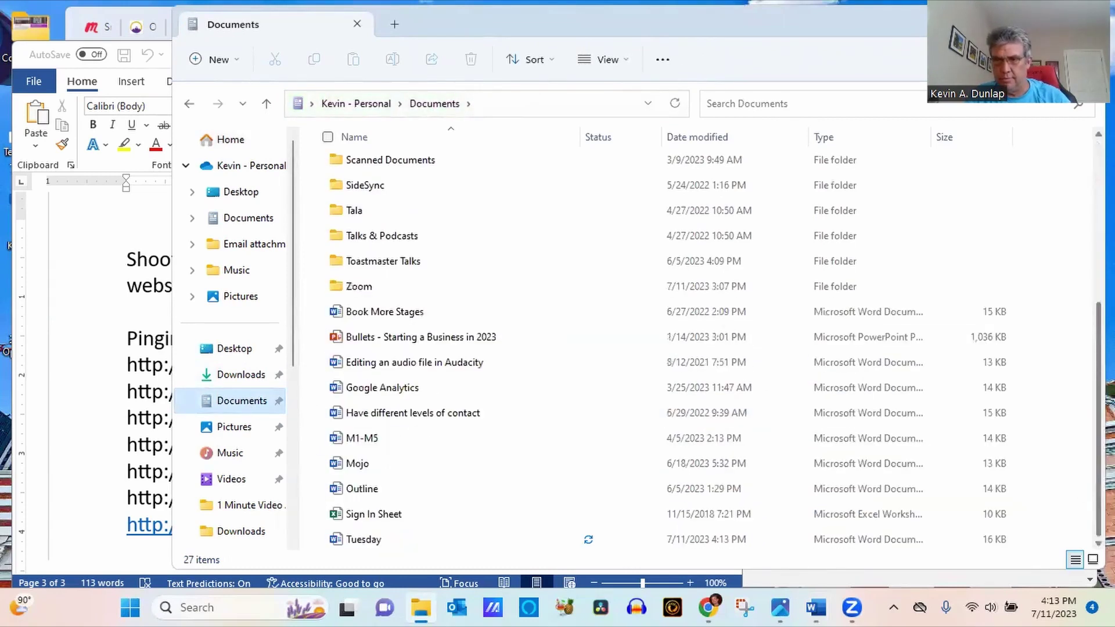
pyautogui.click(384, 539)
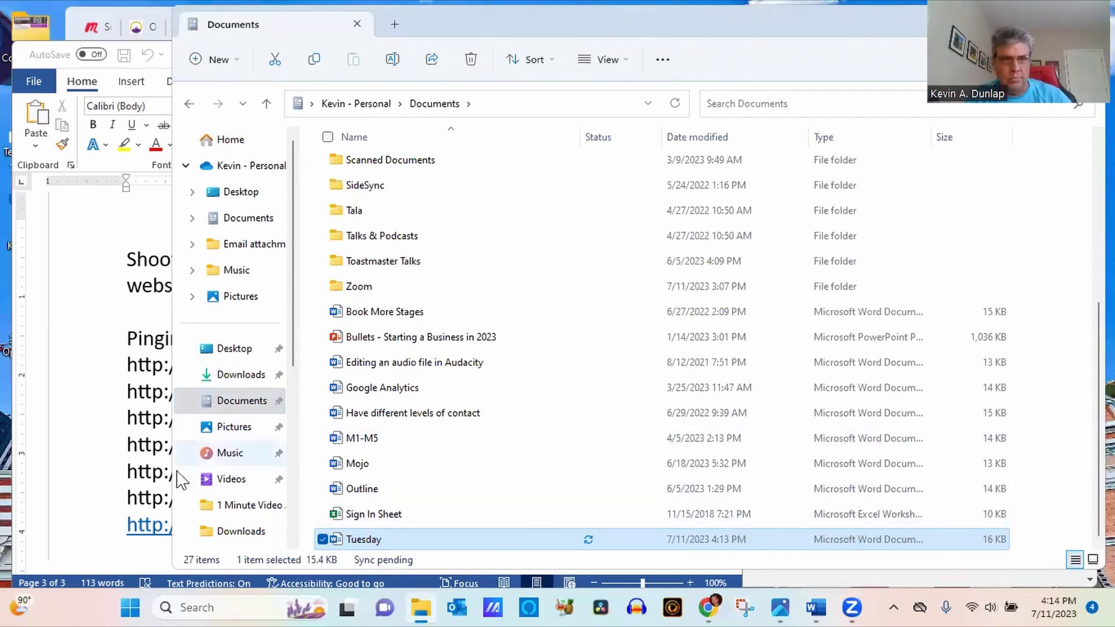
# Step: Close the Tuesday document in Word and try to drop its file from the Documents folder outside the File Explorer window
pyautogui.click(110, 493)
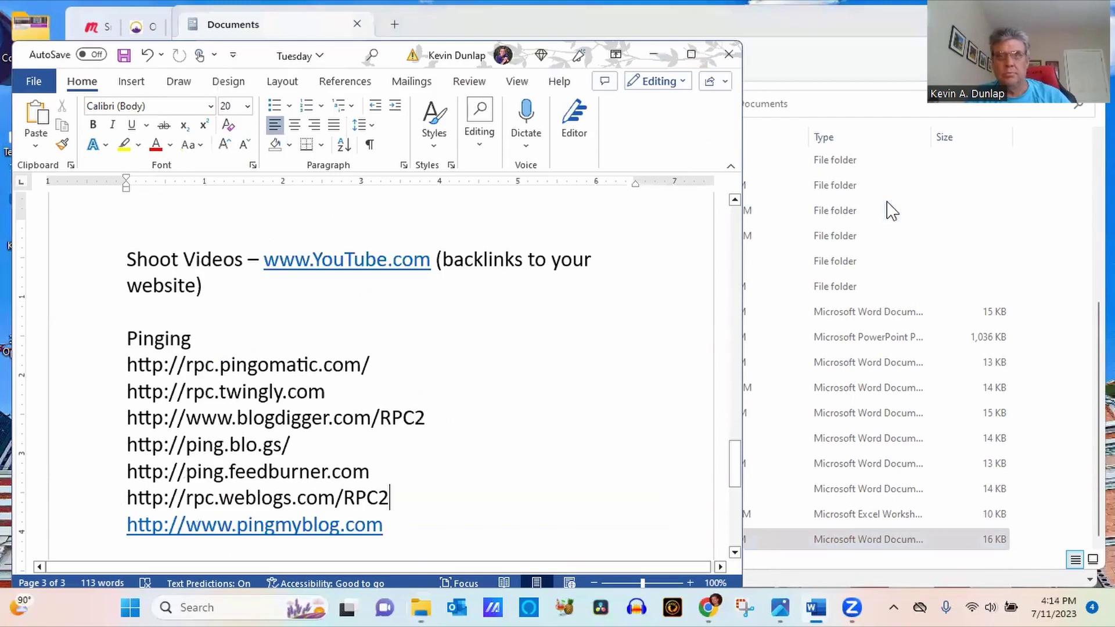
pyautogui.click(726, 50)
pyautogui.moveTo(365, 548); pyautogui.dragTo(1114, 441)
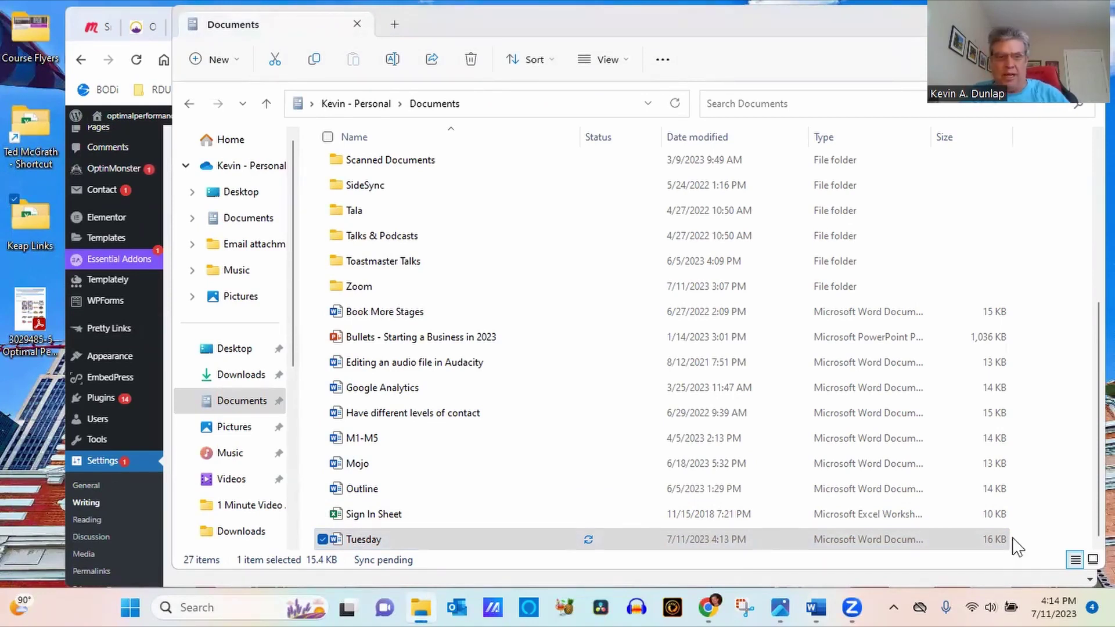
# Step: Reopen the Tuesday file from the Documents folder in Word and return to File Explorer
pyautogui.click(364, 540)
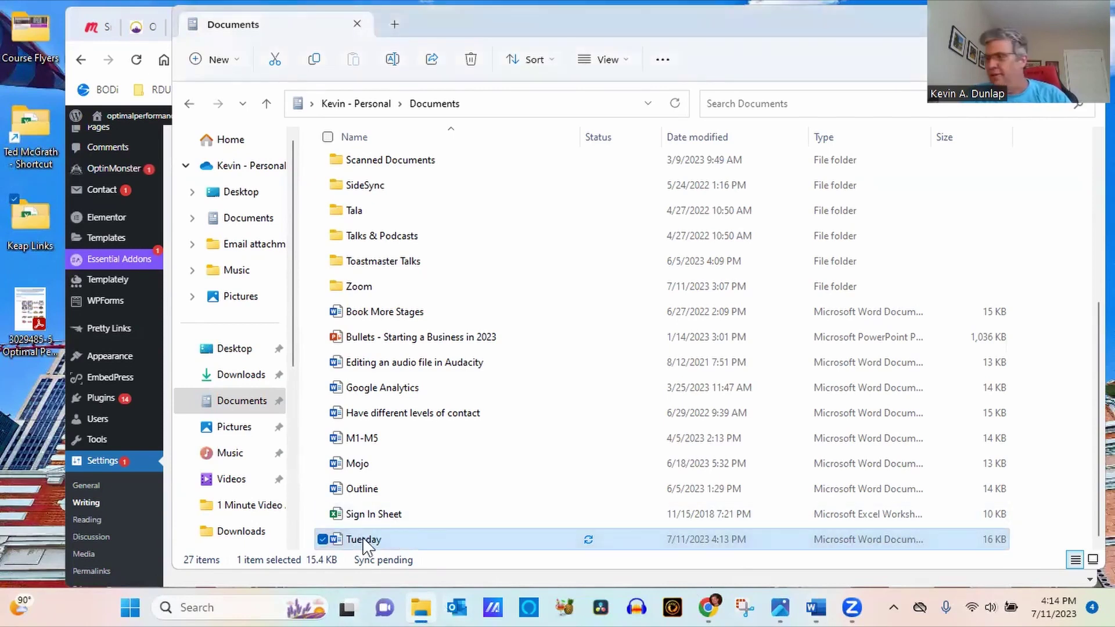
pyautogui.doubleClick(363, 541)
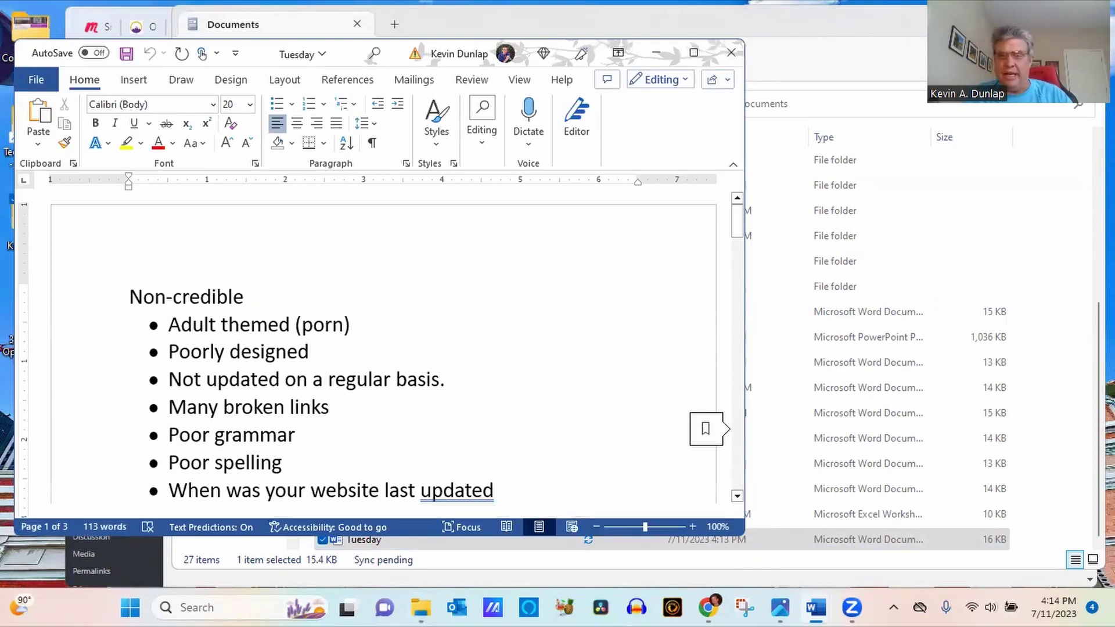
pyautogui.click(994, 258)
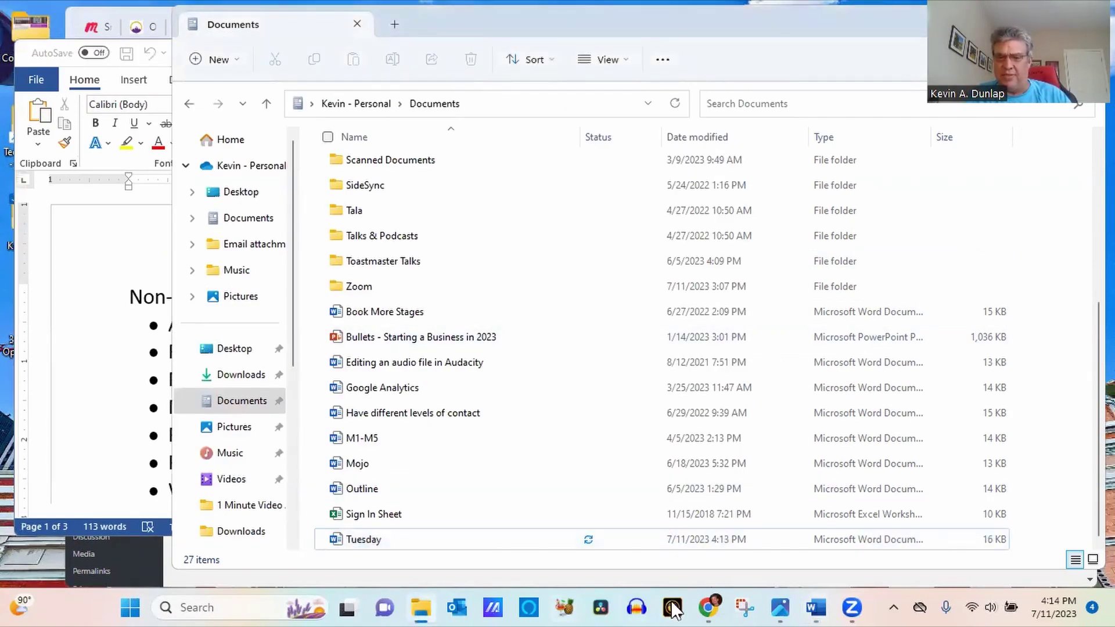
# Step: Switch to Chrome, open the Small Business Owners Meetup page and look through its upcoming events
pyautogui.moveTo(719, 610)
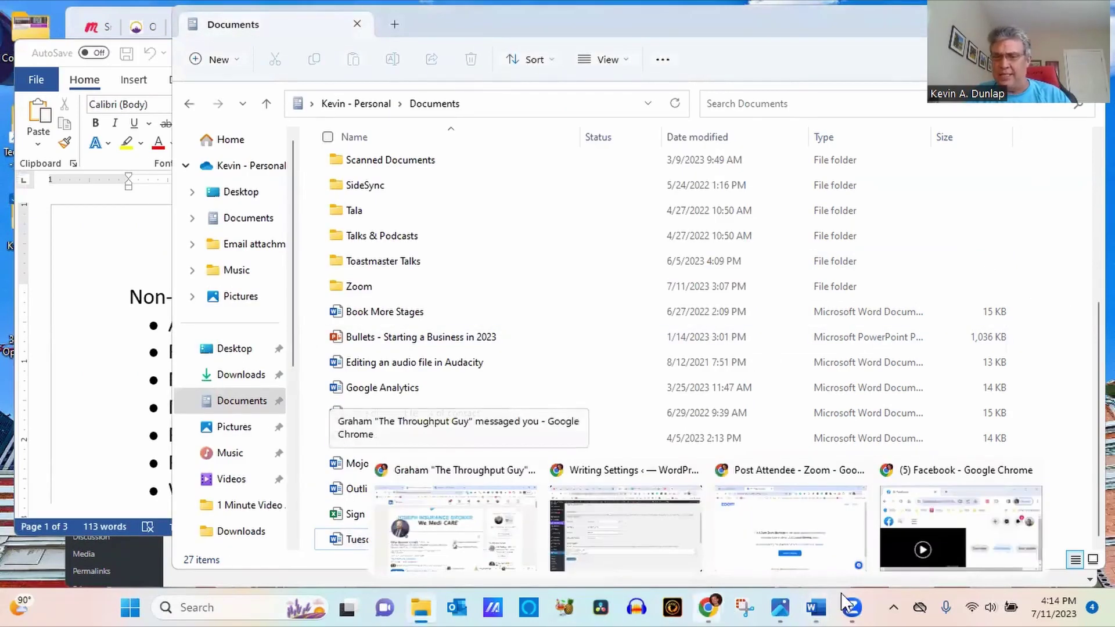
pyautogui.click(622, 531)
pyautogui.click(95, 26)
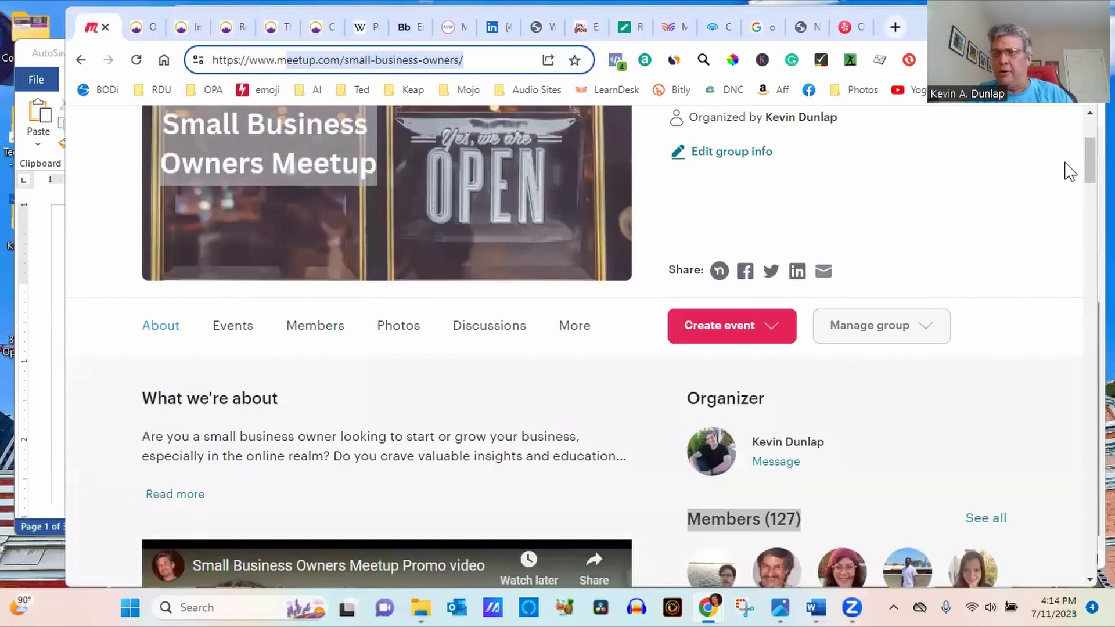
pyautogui.scroll(3, 581, 349)
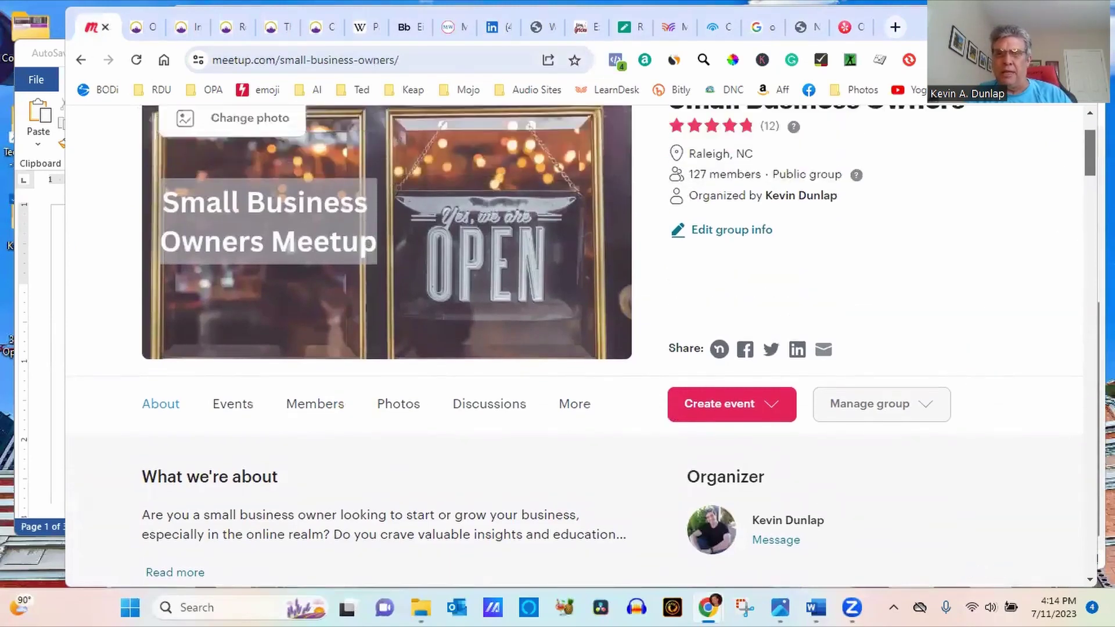
pyautogui.scroll(-5, 883, 284)
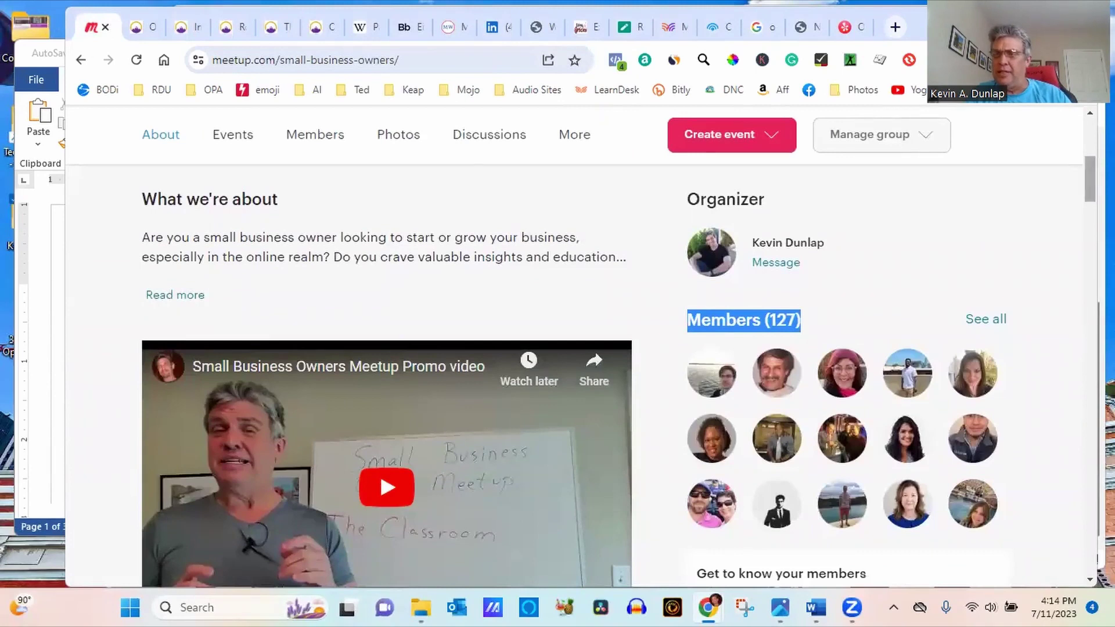
pyautogui.scroll(-8, 378, 471)
pyautogui.scroll(-7, 386, 371)
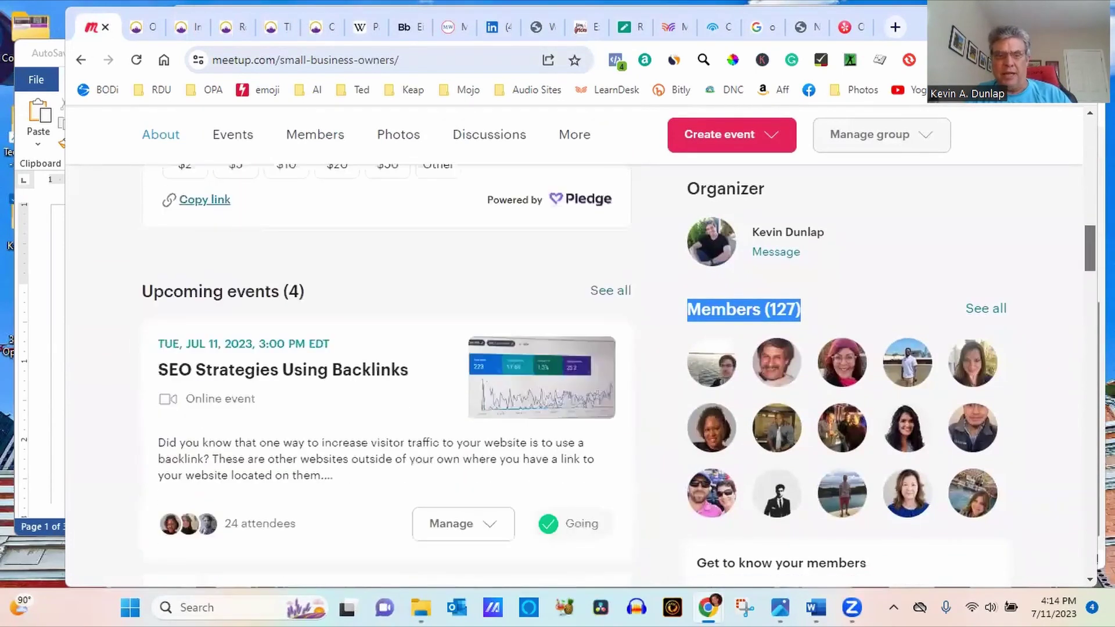
pyautogui.scroll(-1, 386, 372)
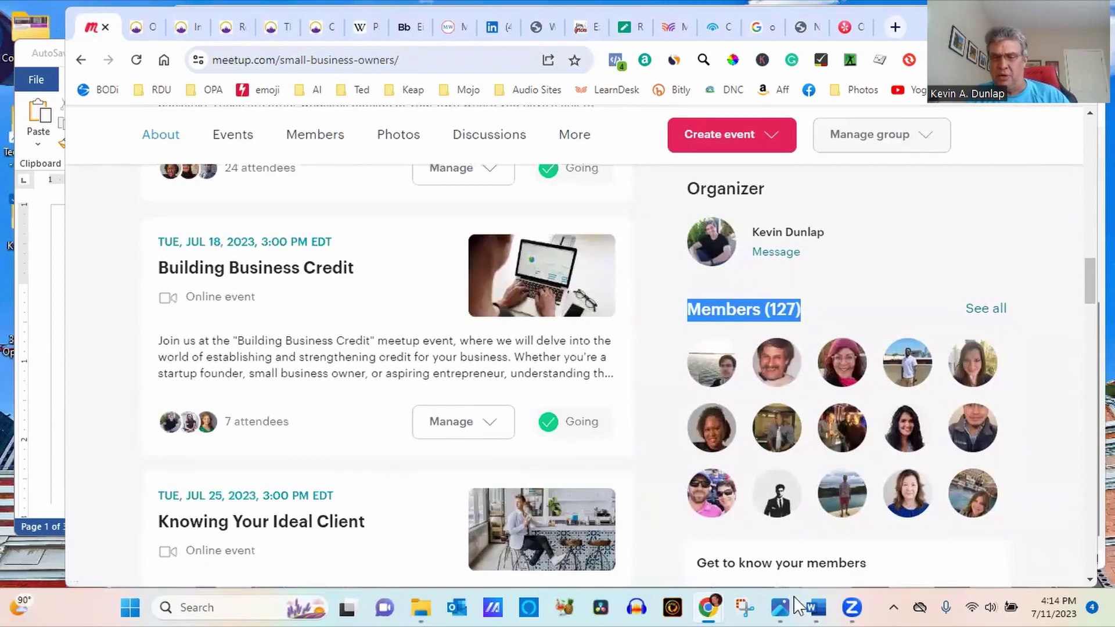
# Step: Switch to Photos and page back from the 04 - Discovery image to the 01 - Small Business Owners Meetup image
pyautogui.click(815, 608)
pyautogui.click(816, 609)
pyautogui.click(815, 609)
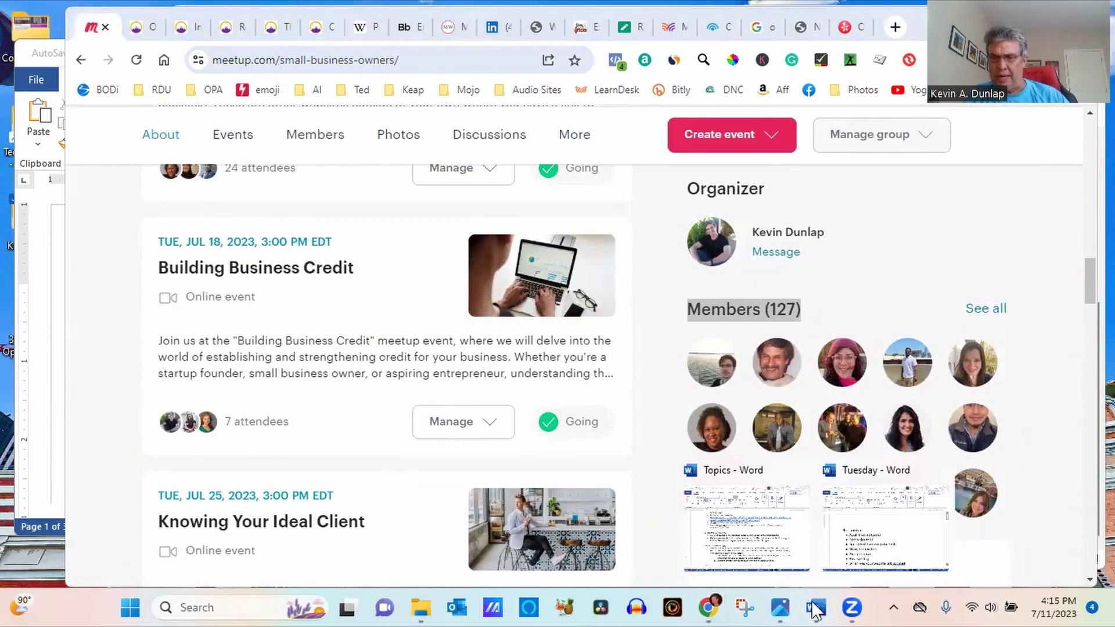
pyautogui.click(780, 607)
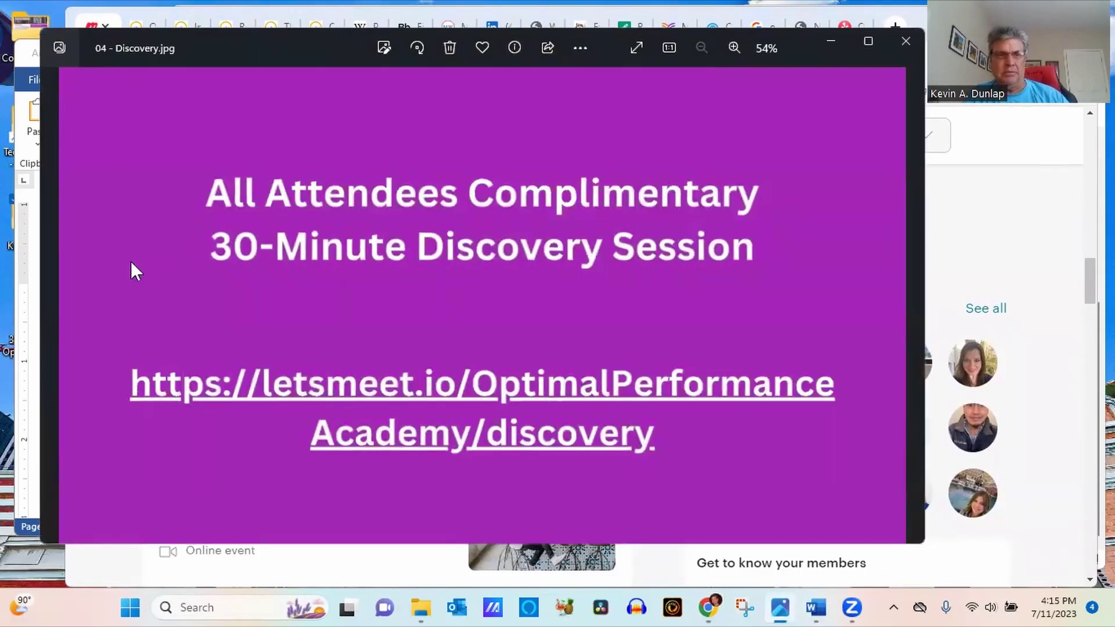
pyautogui.click(46, 306)
pyautogui.click(47, 307)
pyautogui.click(47, 306)
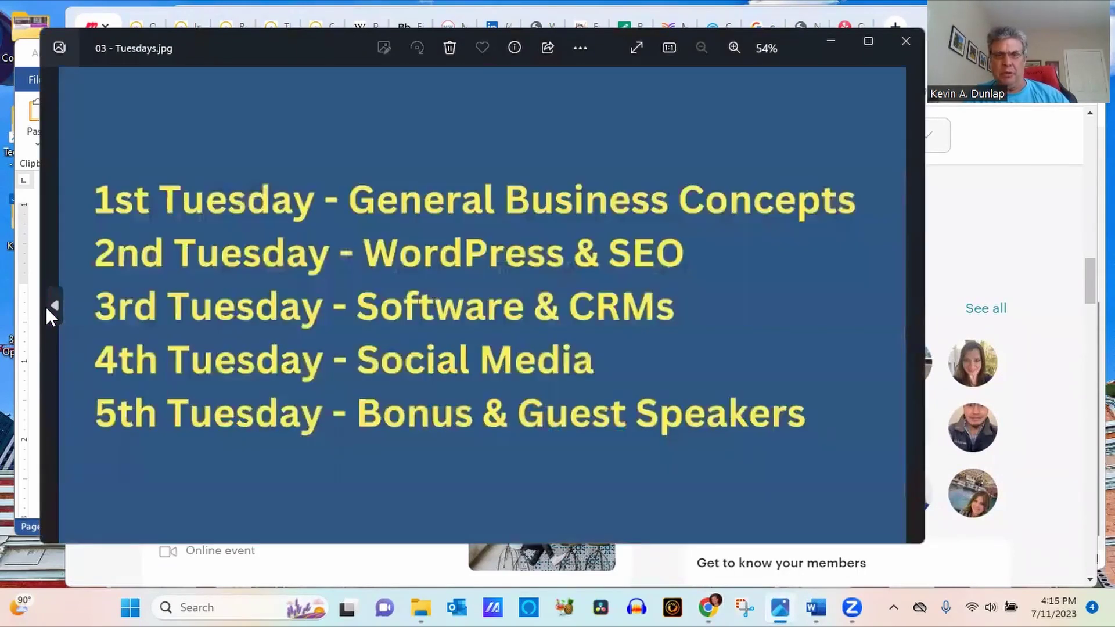
pyautogui.click(46, 306)
pyautogui.click(51, 306)
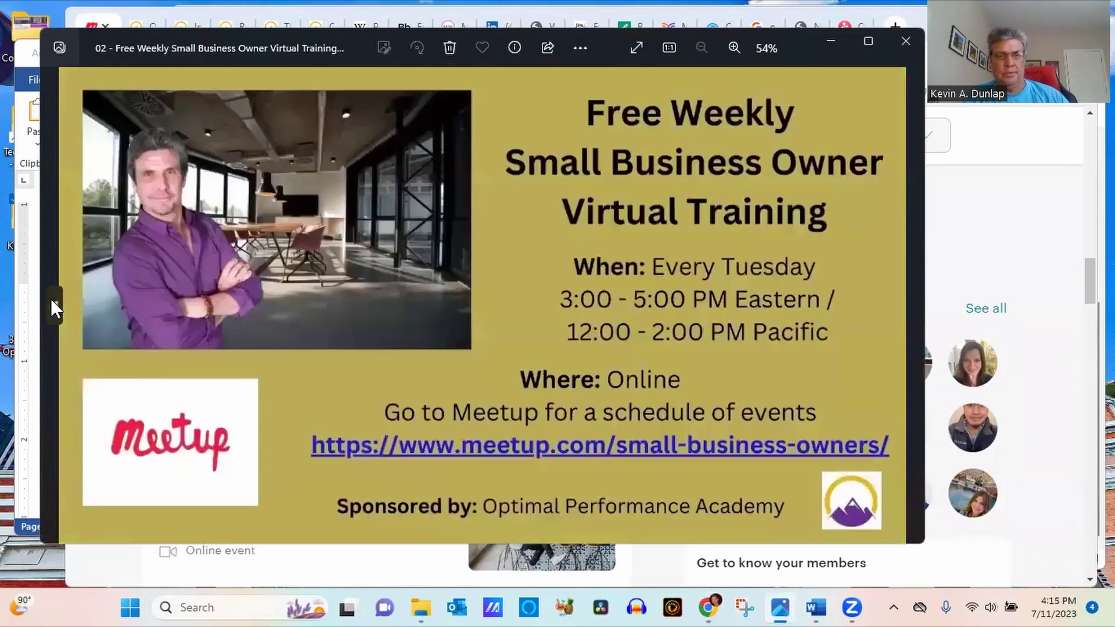
pyautogui.click(52, 302)
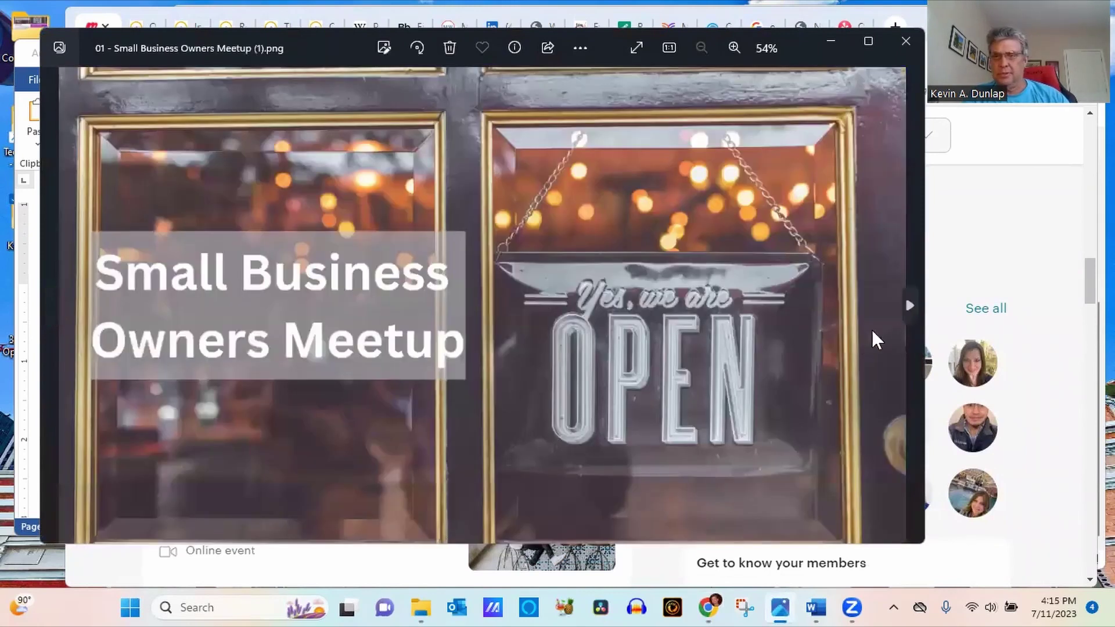
# Step: Page forward through the Meetup promotional images in Photos from the 01 - Small Business Owners Meetup image
pyautogui.click(909, 304)
pyautogui.click(909, 305)
pyautogui.click(909, 304)
pyautogui.click(910, 304)
pyautogui.click(910, 304)
pyautogui.click(910, 304)
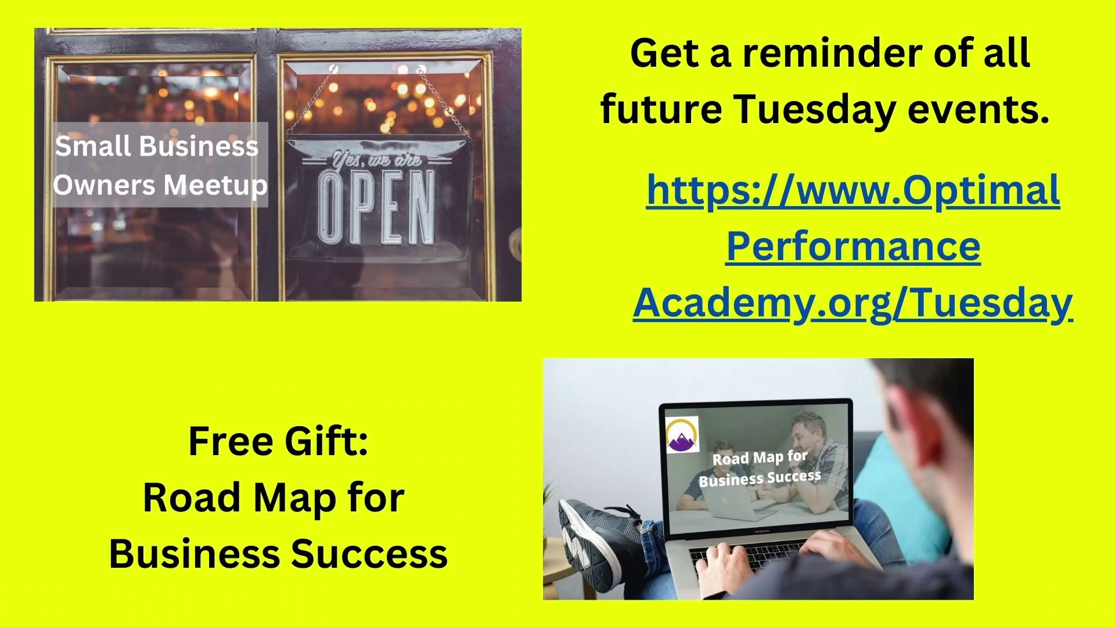